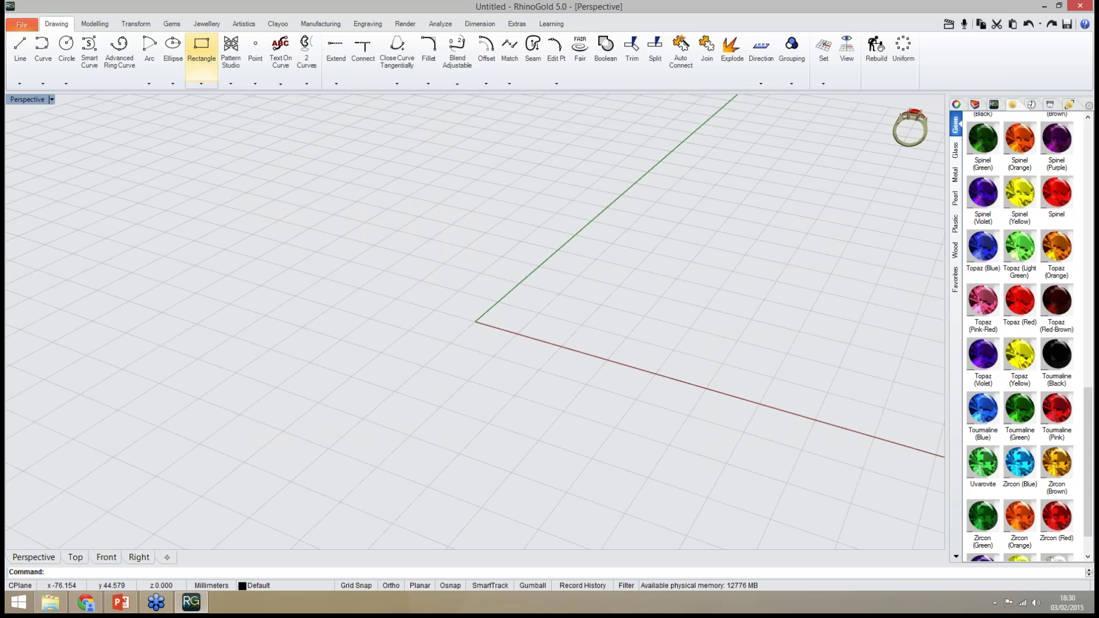
Create an eternity ring with the Eternity Ring tool and switch the viewport to a rendered display
{"action": "left_click", "coordinate": [207, 24]}
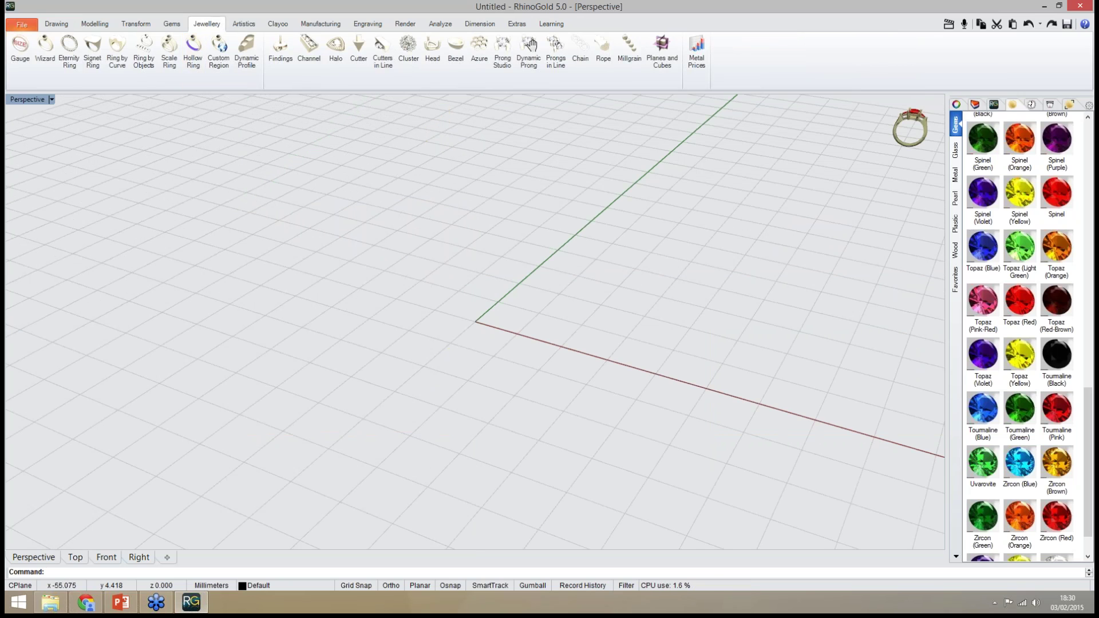
{"action": "left_click", "coordinate": [69, 57]}
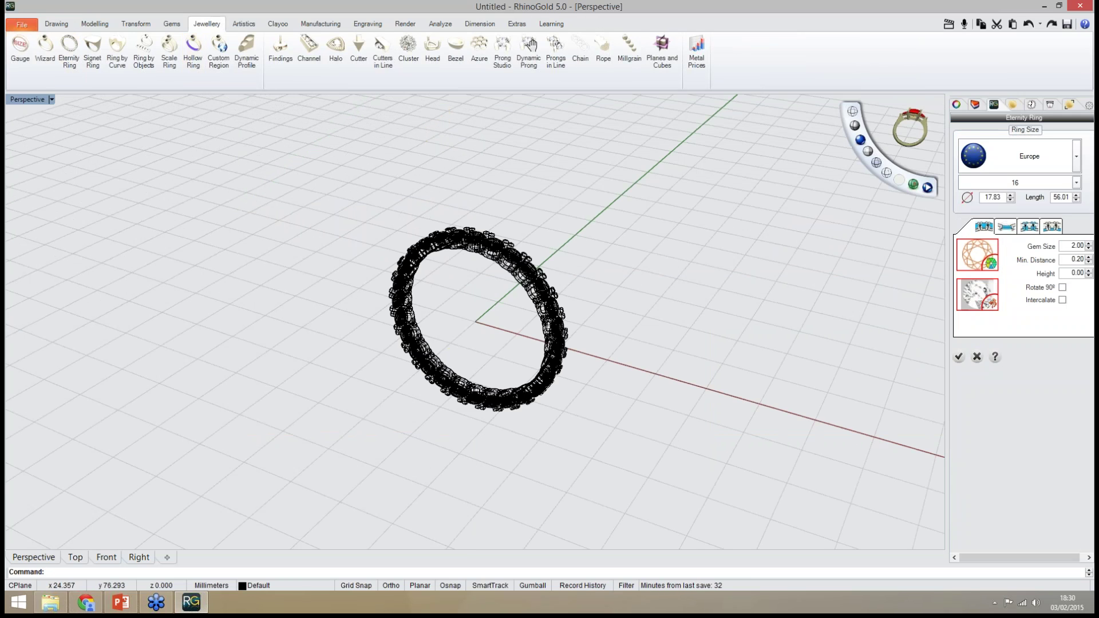
{"action": "left_click", "coordinate": [861, 140]}
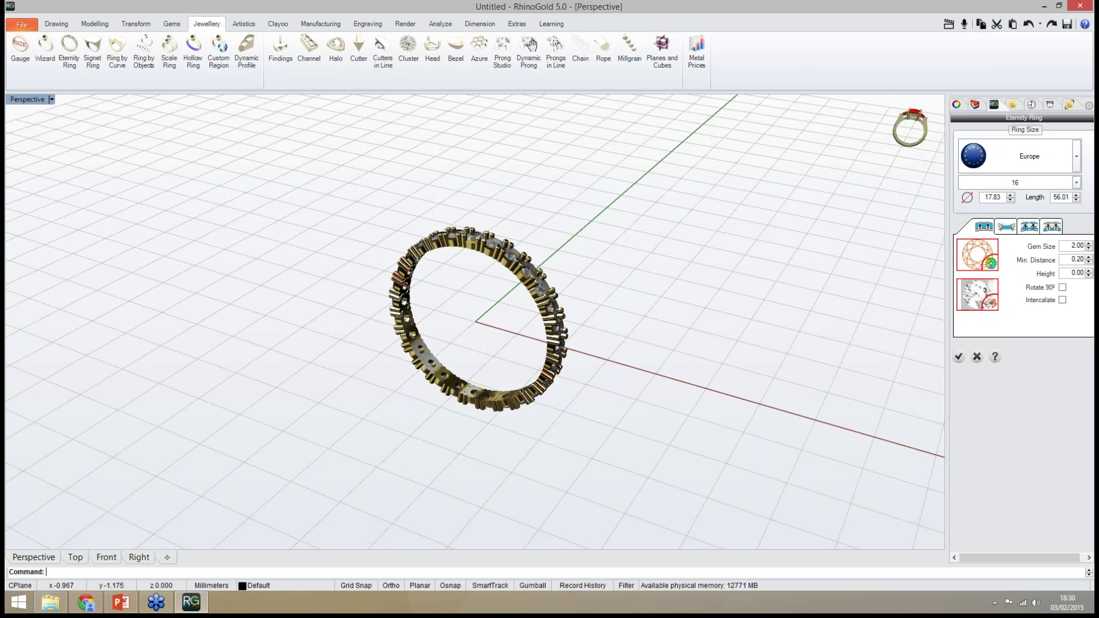
{"action": "right_click_drag", "start_coordinate": [460, 325], "coordinate": [610, 325]}
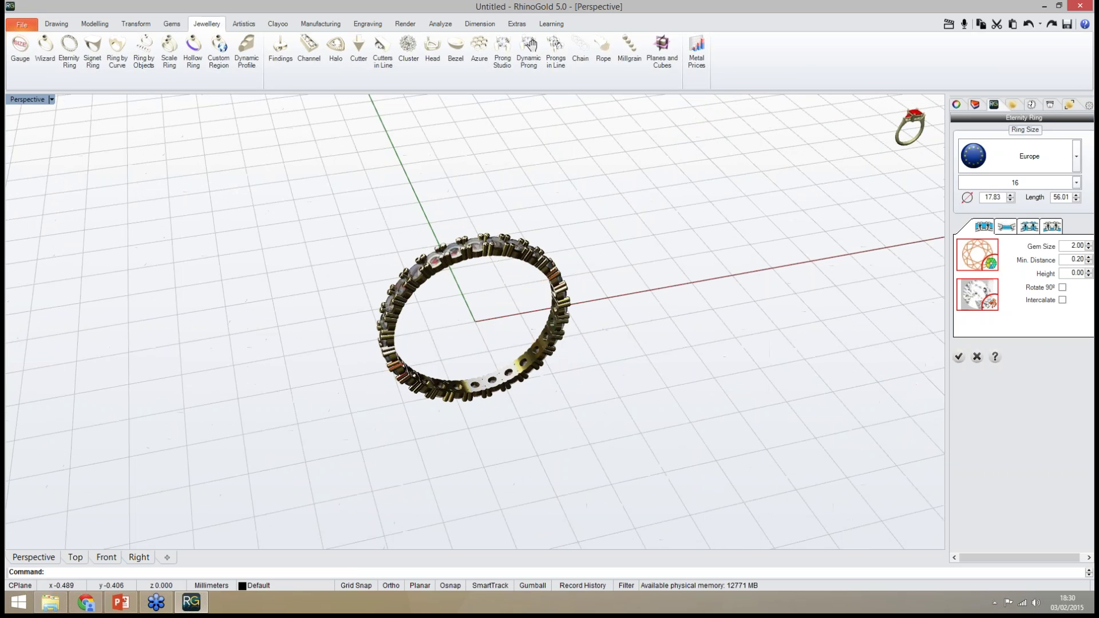
{"action": "scroll", "coordinate": [471, 327], "scroll_direction": "up", "scroll_amount": 2}
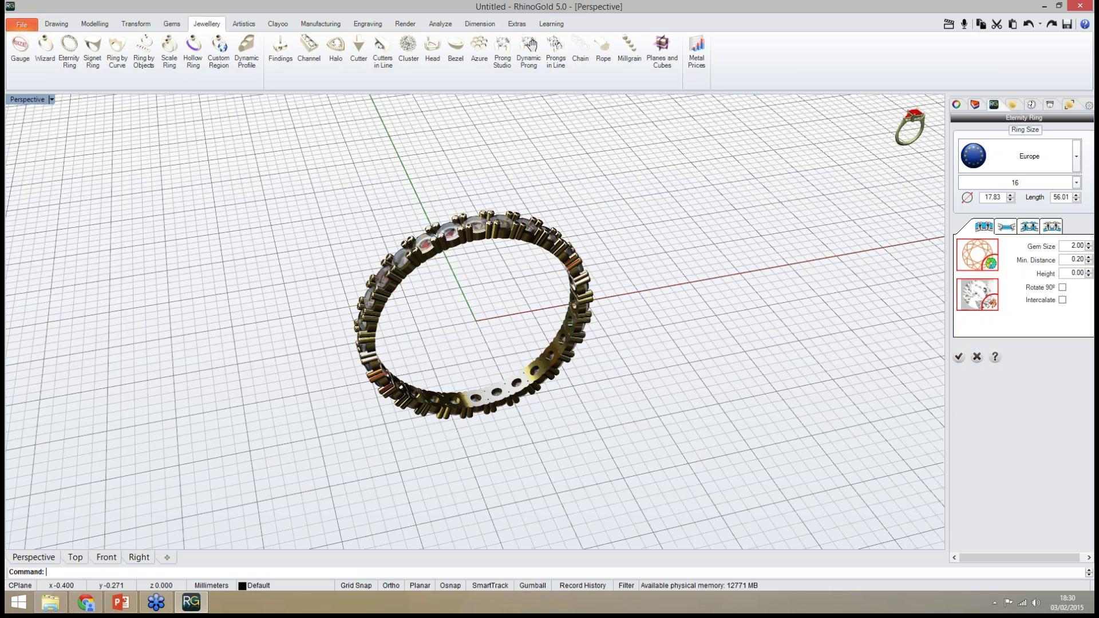
{"action": "scroll", "coordinate": [471, 322], "scroll_direction": "up", "scroll_amount": 2}
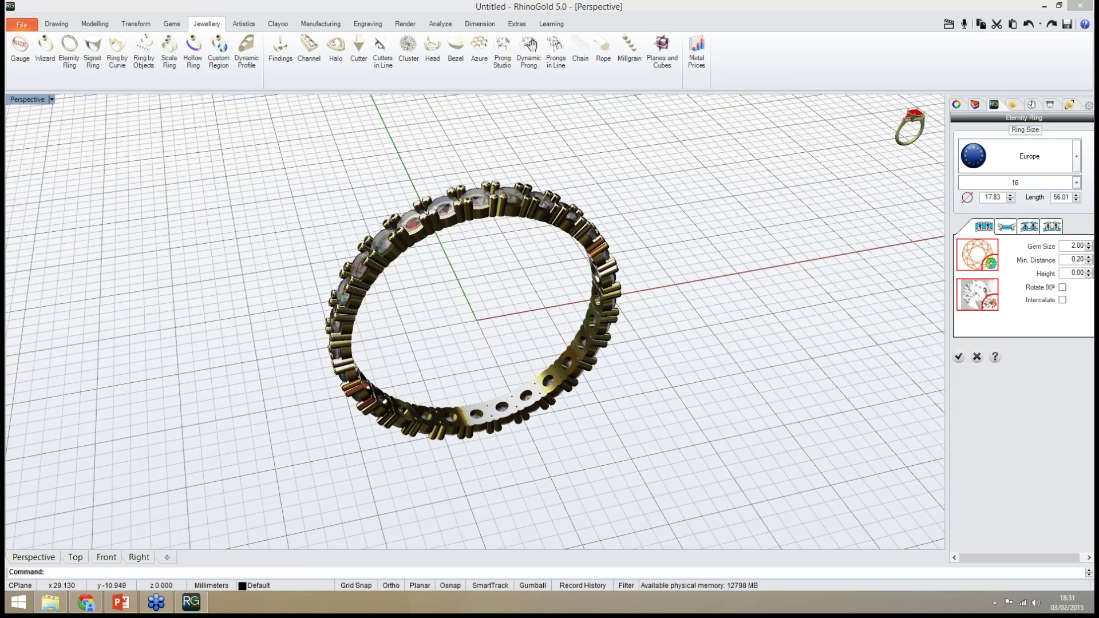
Set the eternity ring's gem height to 0.40 and the prongs' height under girdle to 0.50
{"action": "left_click", "coordinate": [1077, 273]}
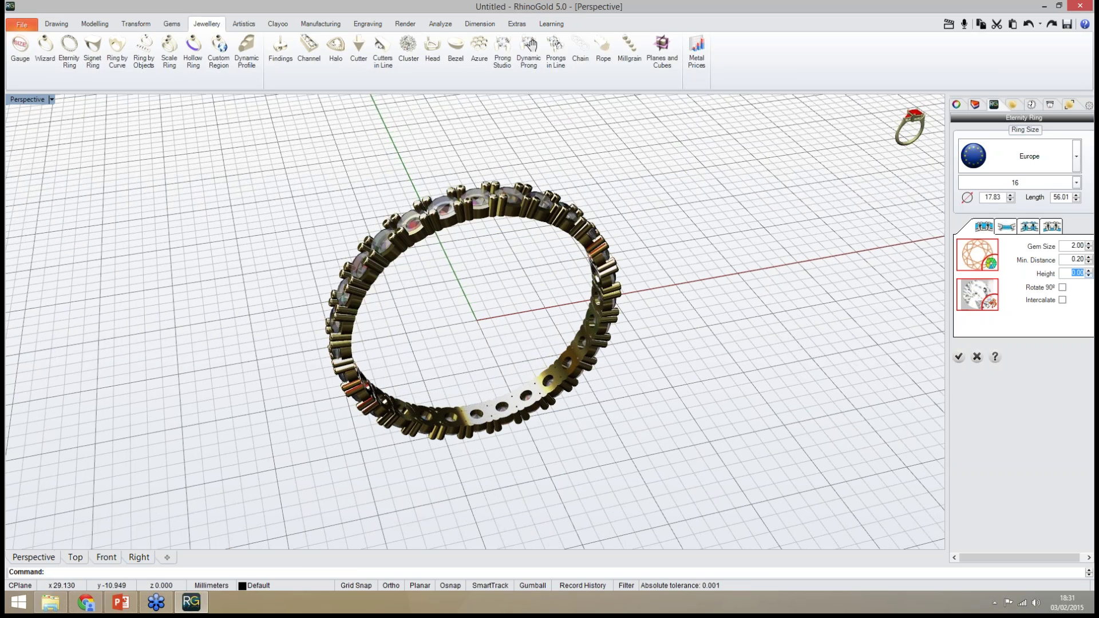
{"action": "type", "text": "4"}
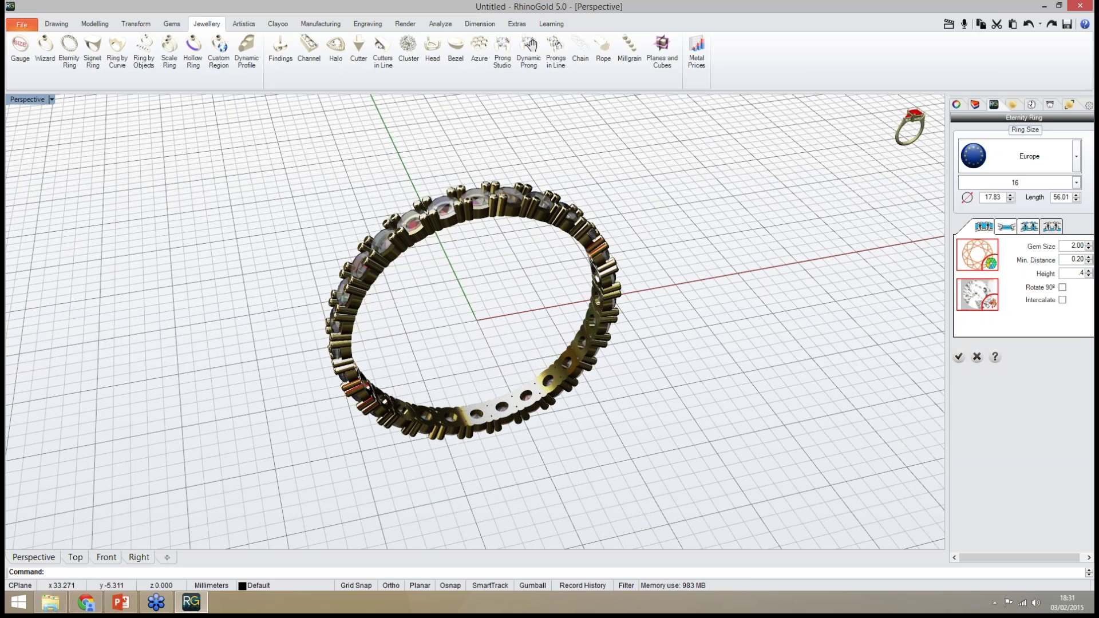
{"action": "left_click", "coordinate": [1052, 227]}
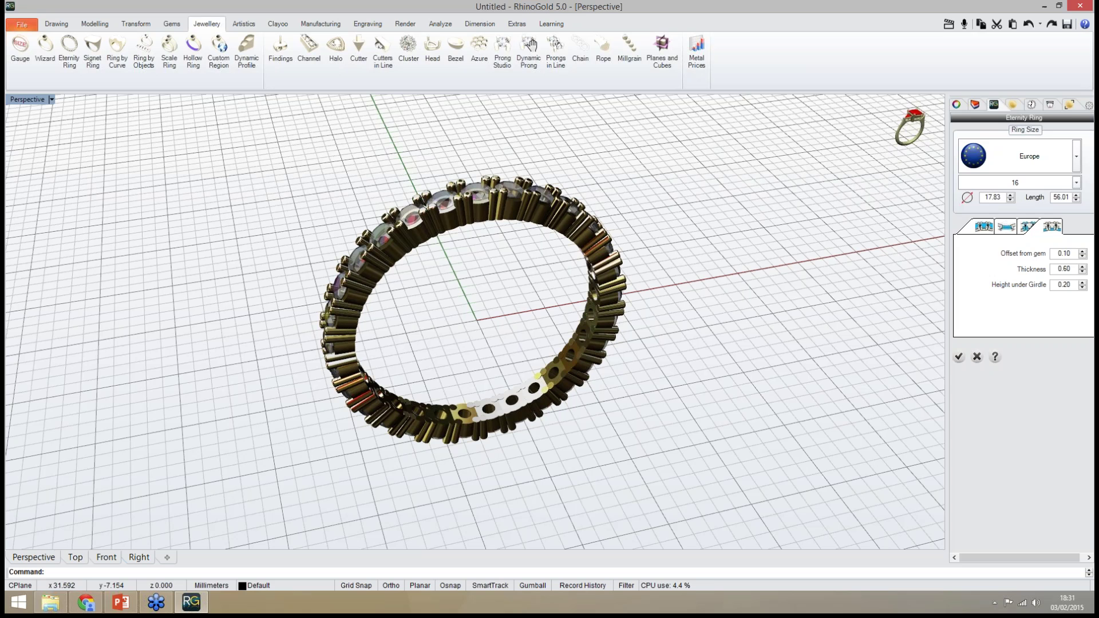
{"action": "double_click", "coordinate": [1064, 285]}
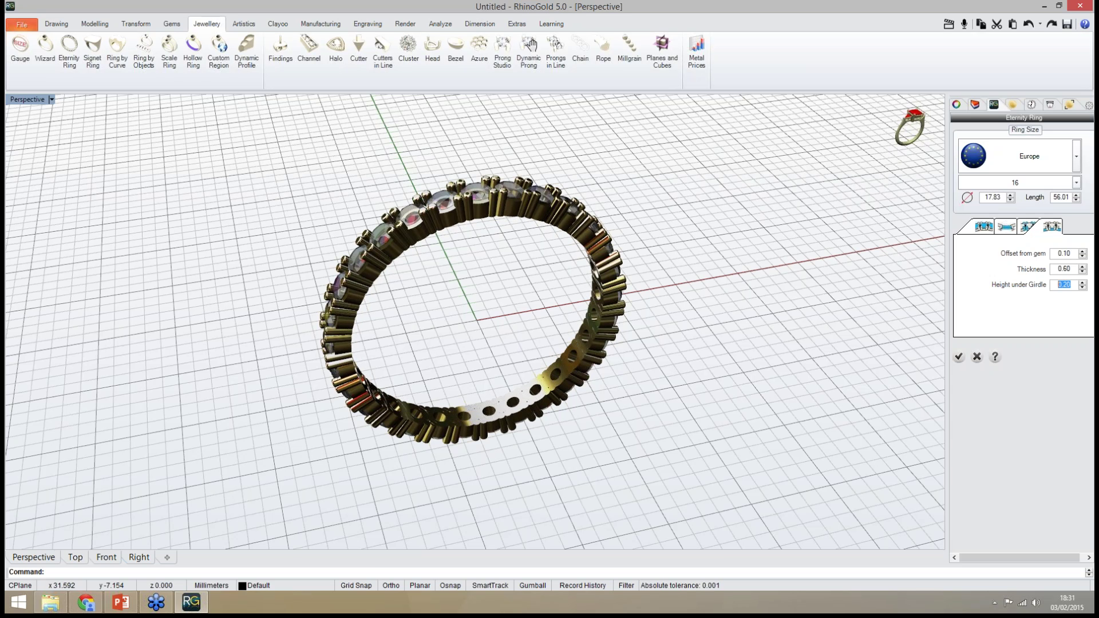
{"action": "key", "text": "BackSpace"}
{"action": "type", "text": ".5"}
{"action": "key", "text": "Return"}
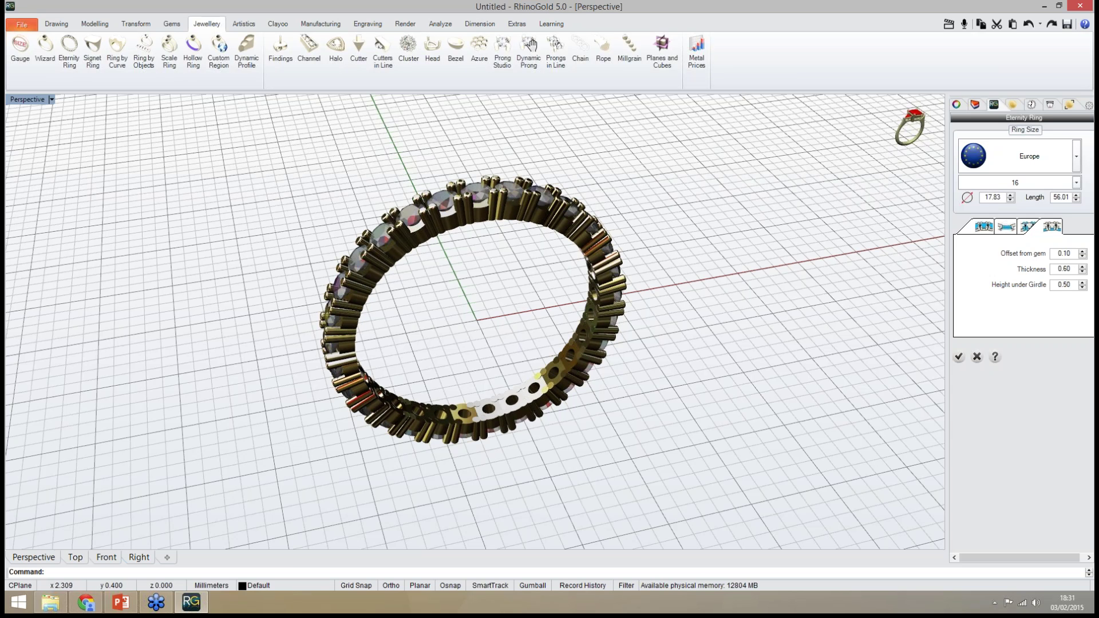
{"action": "left_click", "coordinate": [1058, 285]}
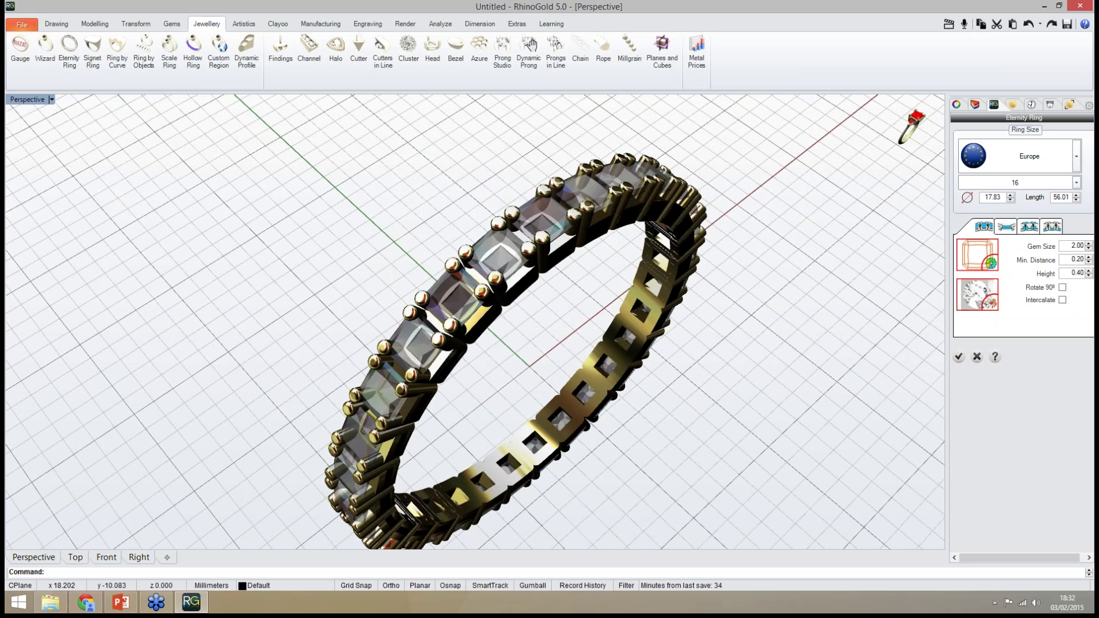
Change the eternity ring's gem cut to the Brilliant template
{"action": "left_click", "coordinate": [978, 259]}
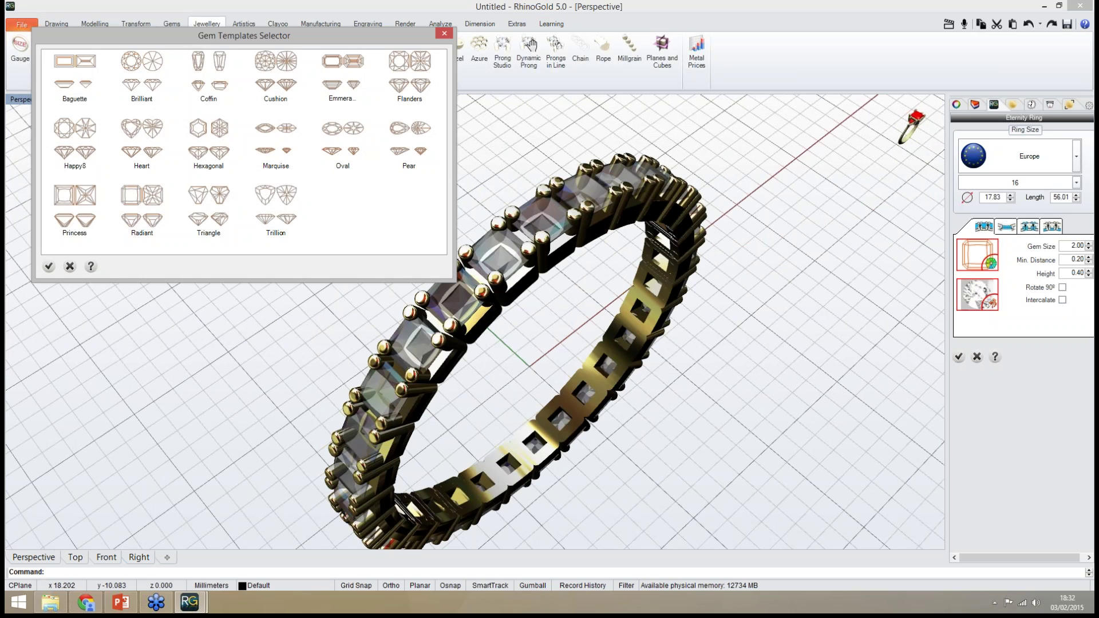
{"action": "double_click", "coordinate": [141, 77]}
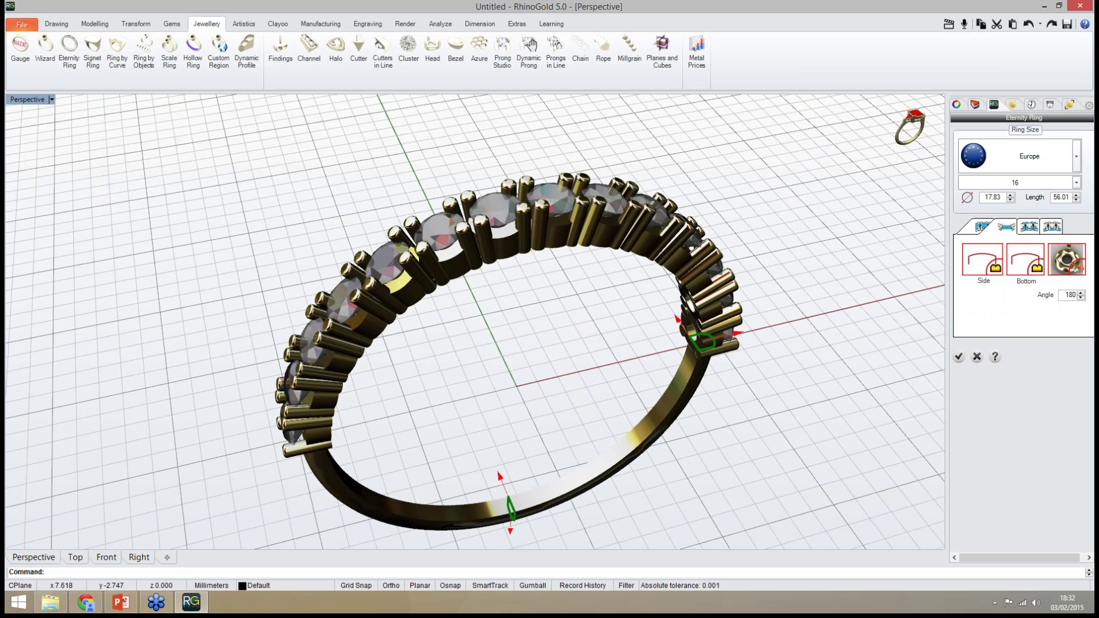
{"action": "right_click_drag", "start_coordinate": [687, 401], "coordinate": [847, 435]}
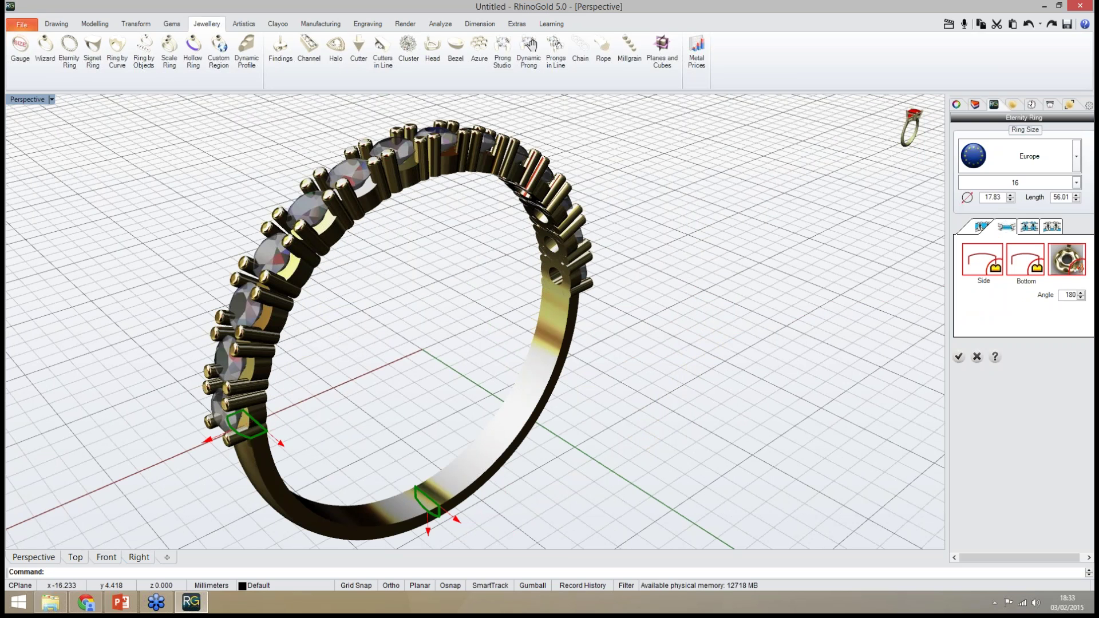
{"action": "right_click_drag", "start_coordinate": [715, 279], "coordinate": [645, 311]}
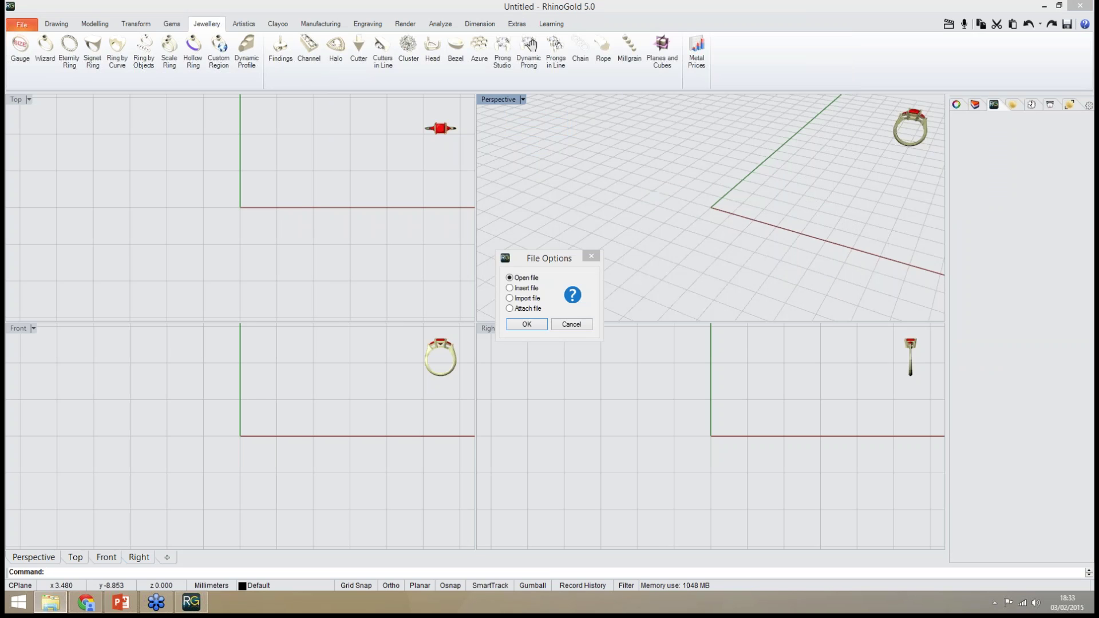
Open the Cluster file and generate a gem cluster around the green cushion-cut centre stone
{"action": "left_click", "coordinate": [527, 324]}
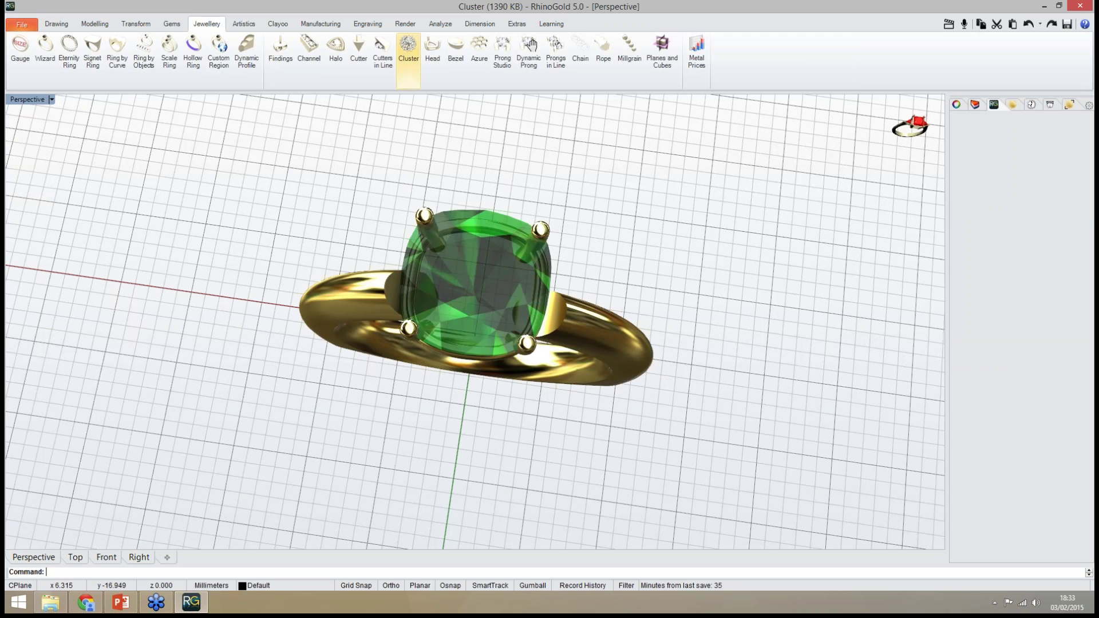
{"action": "left_click", "coordinate": [409, 51]}
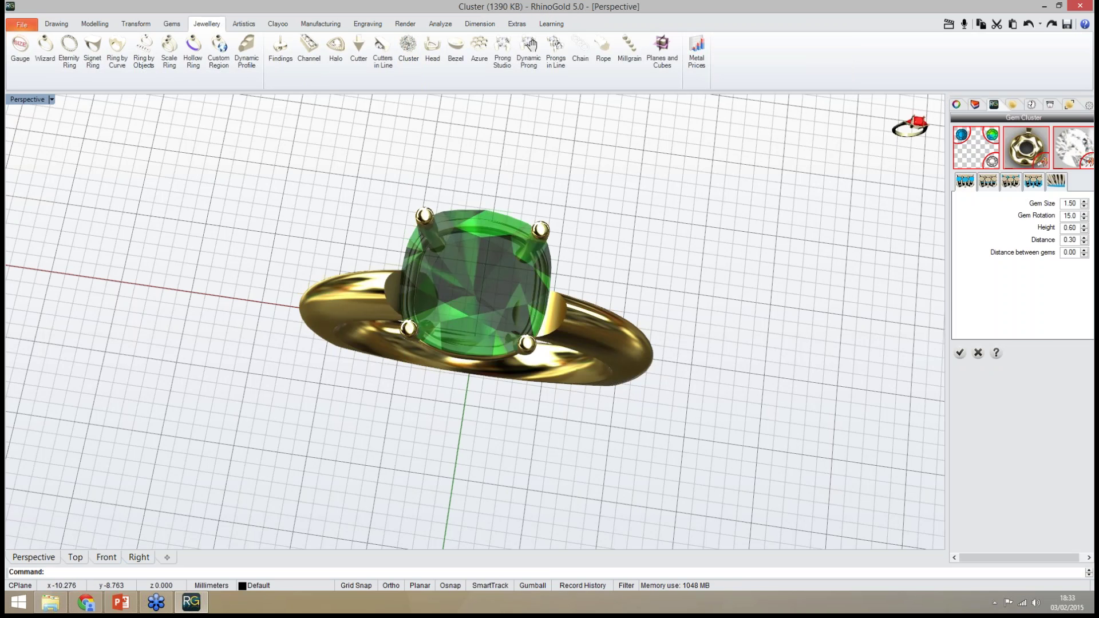
{"action": "mouse_move", "coordinate": [911, 126]}
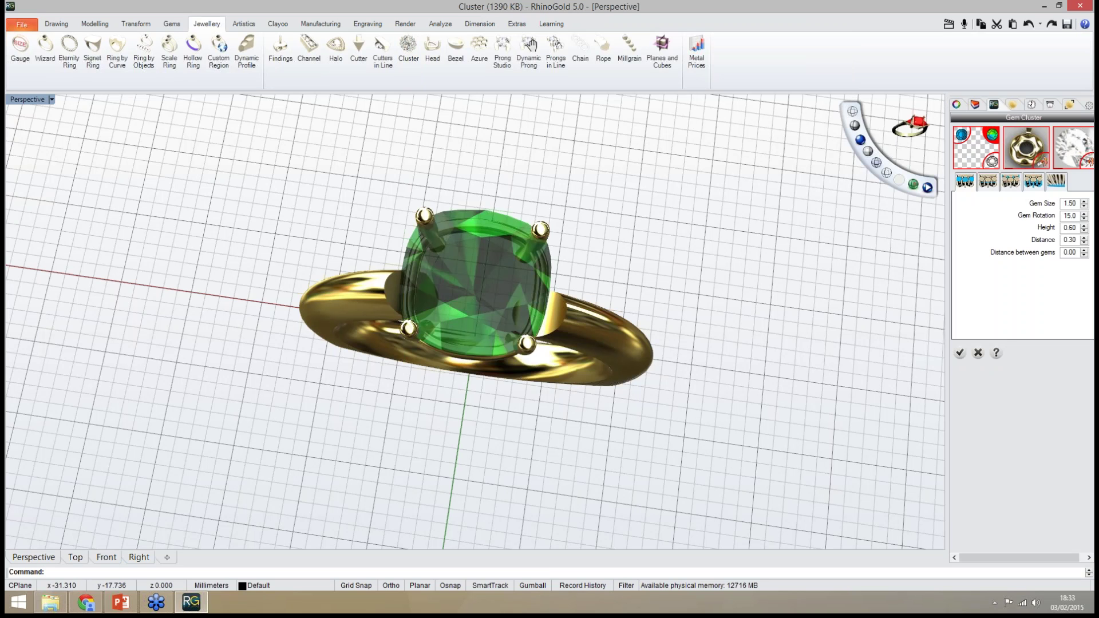
{"action": "left_click", "coordinate": [993, 135]}
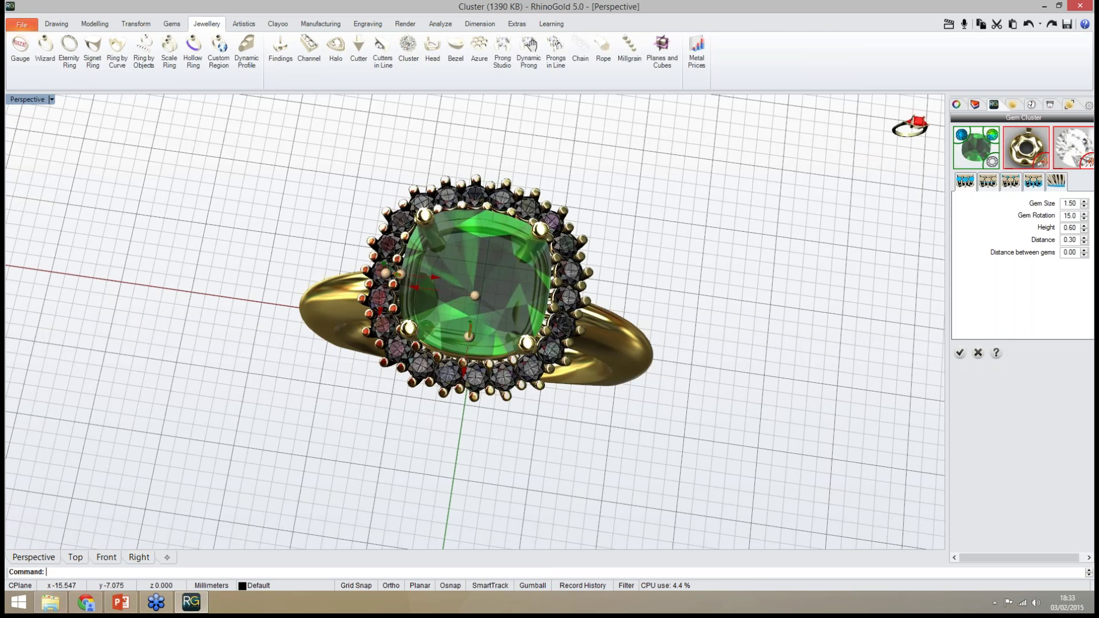
Set the cluster's distance to 0.40 and its gem size to 2.00
{"action": "right_click_drag", "start_coordinate": [473, 251], "coordinate": [496, 172]}
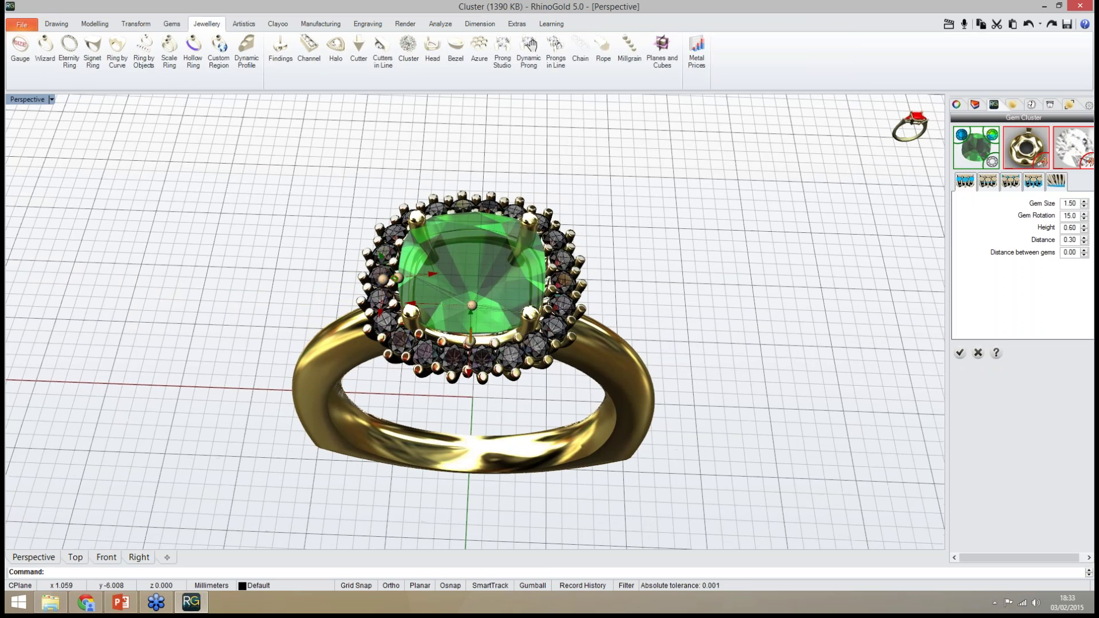
{"action": "scroll", "coordinate": [475, 300], "scroll_direction": "up", "scroll_amount": 3}
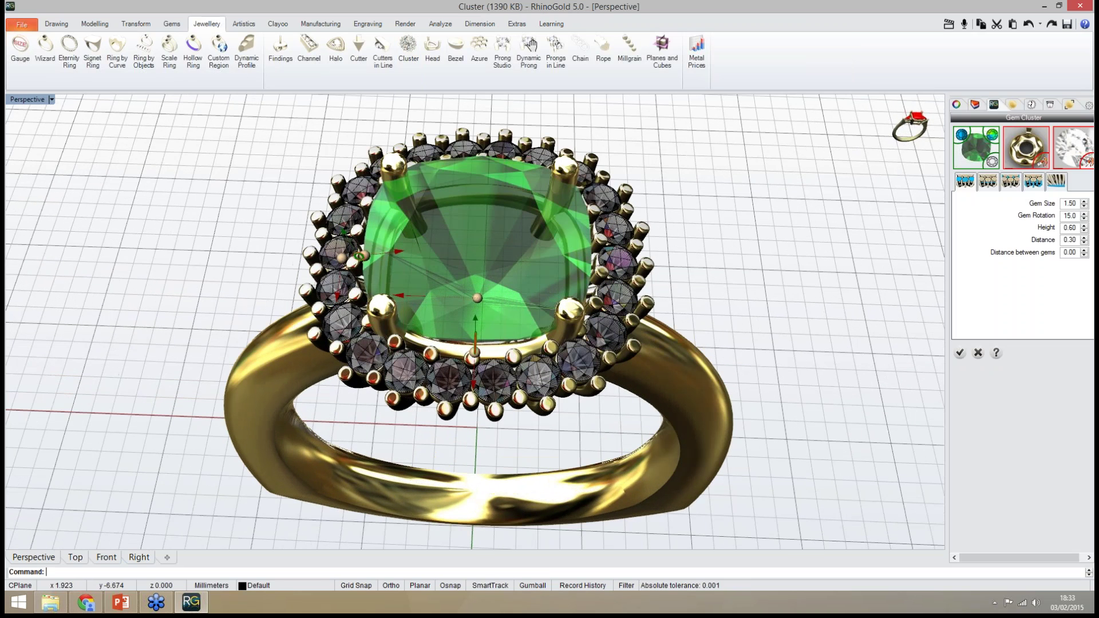
{"action": "mouse_move", "coordinate": [475, 301]}
{"action": "right_mouse_down"}
{"action": "mouse_move", "coordinate": [499, 294]}
{"action": "mouse_move", "coordinate": [485, 309]}
{"action": "right_mouse_up"}
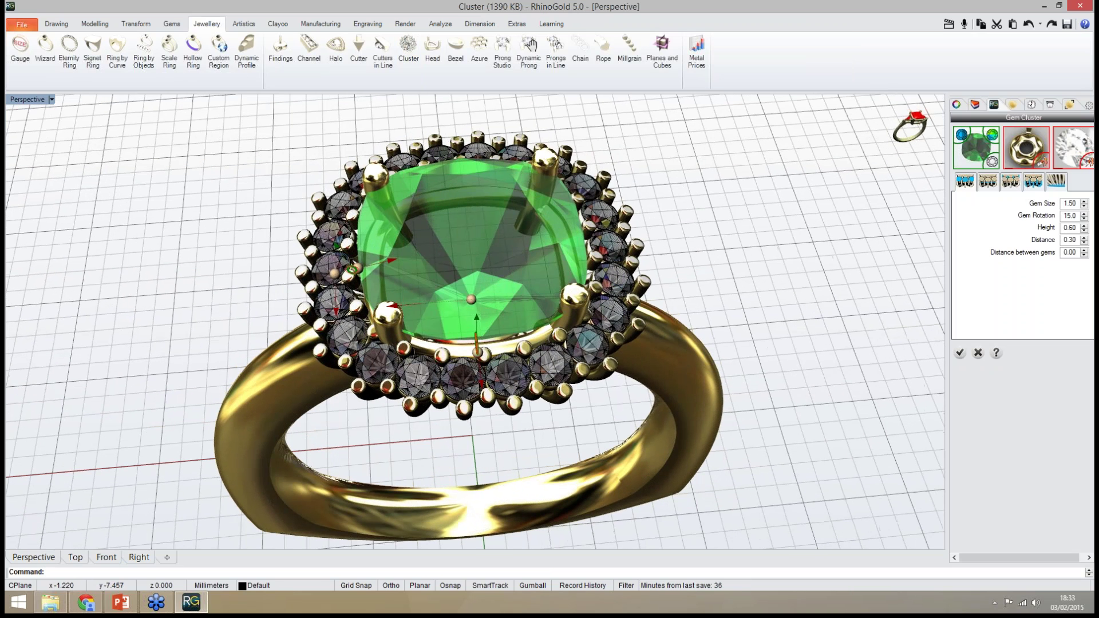
{"action": "right_click_drag", "start_coordinate": [433, 254], "coordinate": [389, 255]}
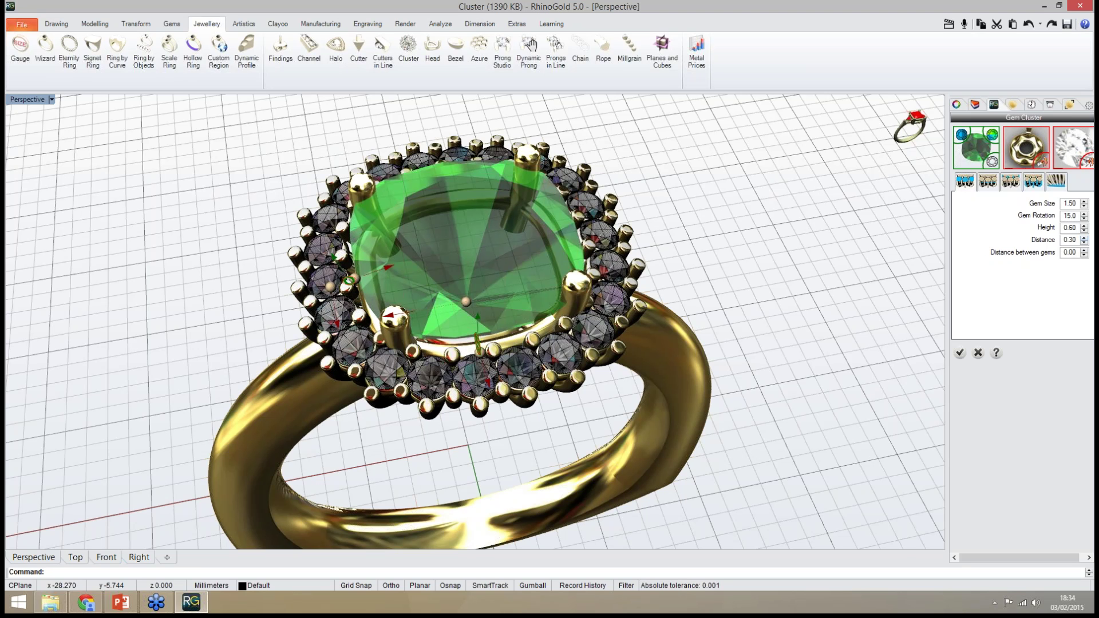
{"action": "left_click", "coordinate": [1084, 238]}
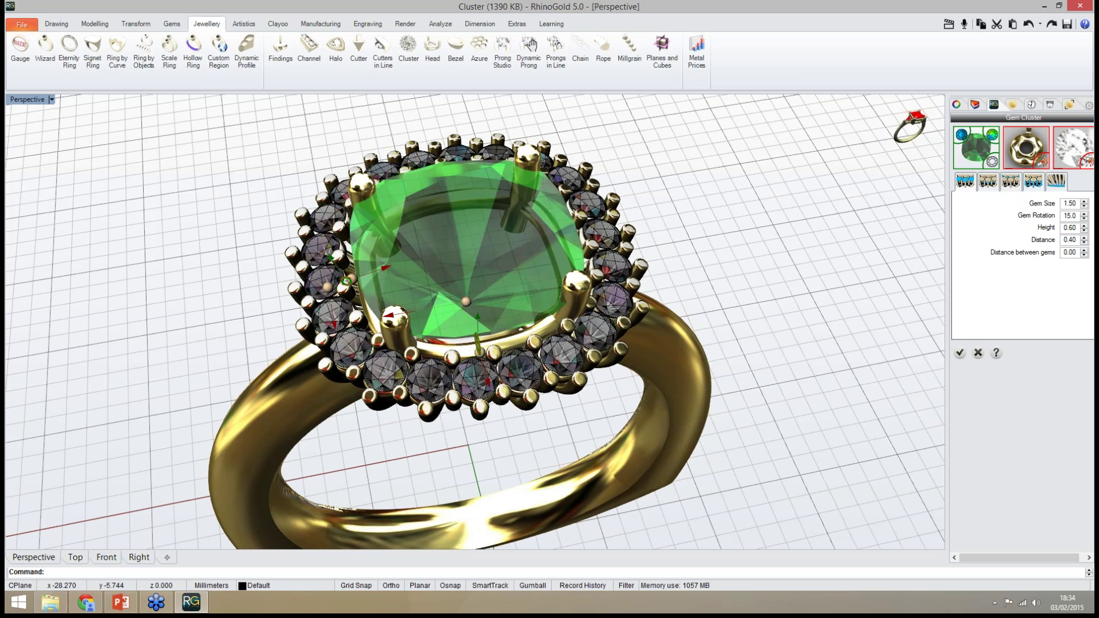
{"action": "double_click", "coordinate": [1070, 204]}
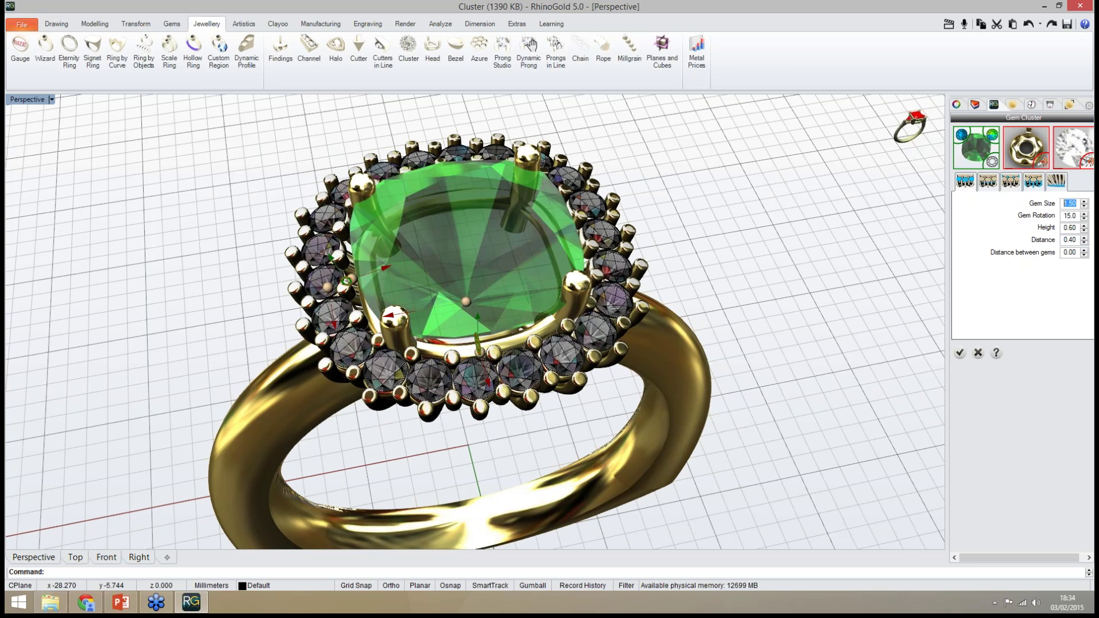
{"action": "type", "text": "2"}
{"action": "key", "text": "Return"}
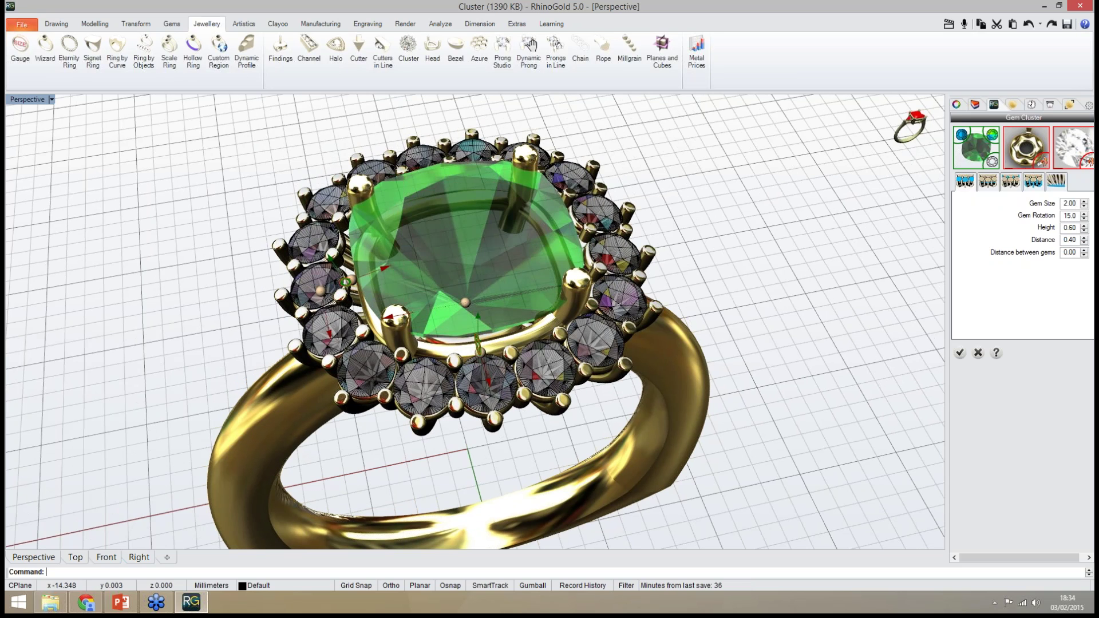
Set the cluster prongs' depth below gem to 0.40
{"action": "left_click", "coordinate": [988, 182]}
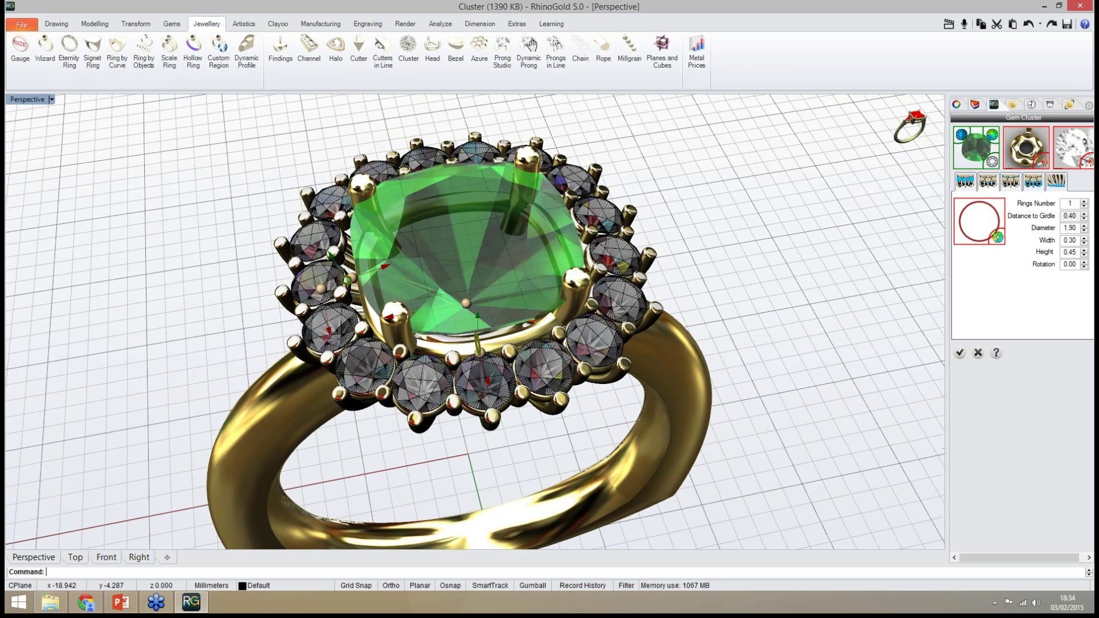
{"action": "right_click_drag", "start_coordinate": [699, 400], "coordinate": [635, 378]}
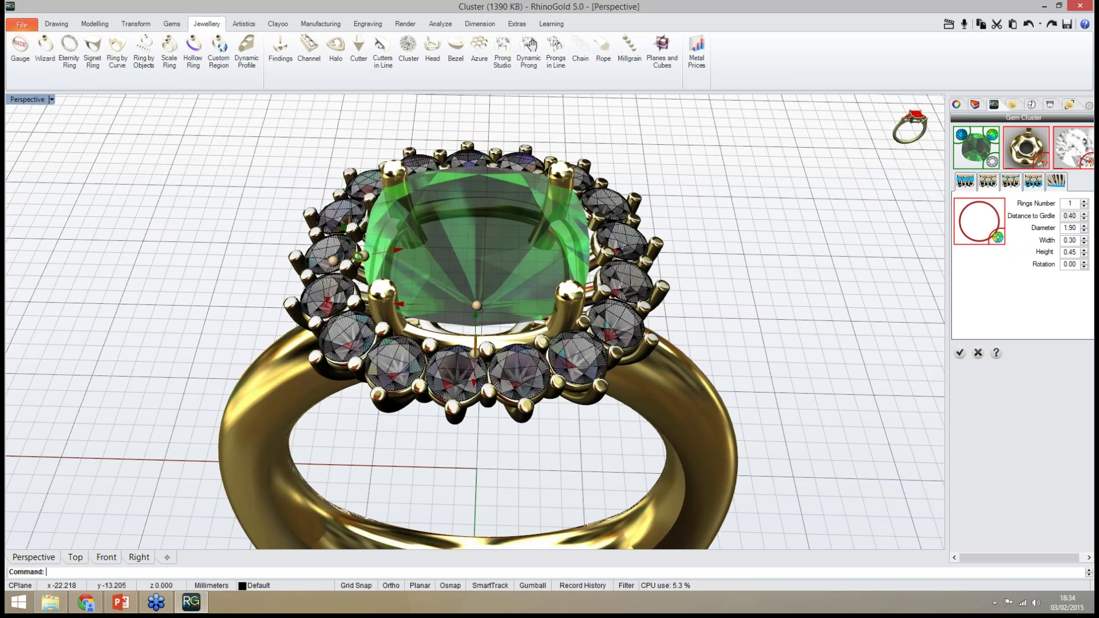
{"action": "left_click", "coordinate": [1013, 183]}
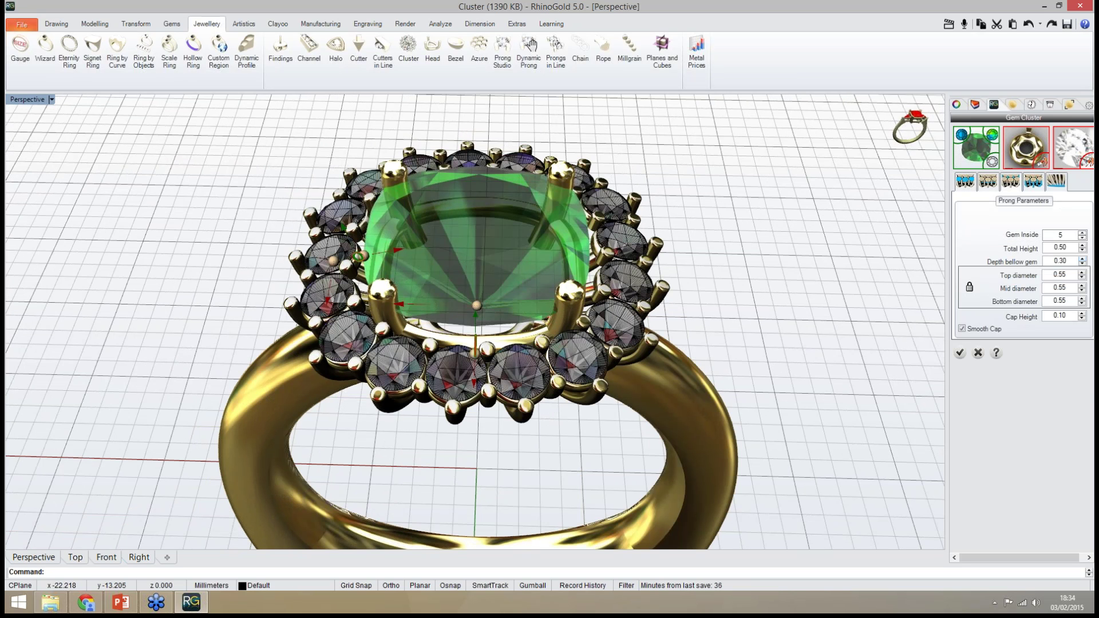
{"action": "left_click", "coordinate": [1082, 259]}
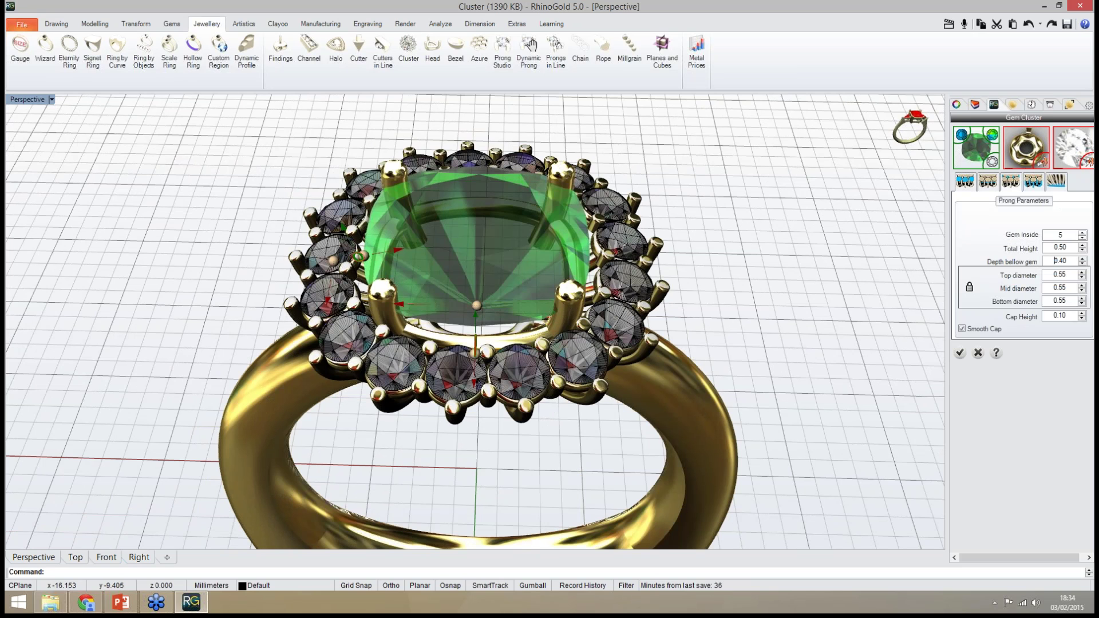
Lower the bottom end of the cluster's prong profile toward the band to form a deep basket under the gems
{"action": "right_click_drag", "start_coordinate": [739, 312], "coordinate": [755, 281]}
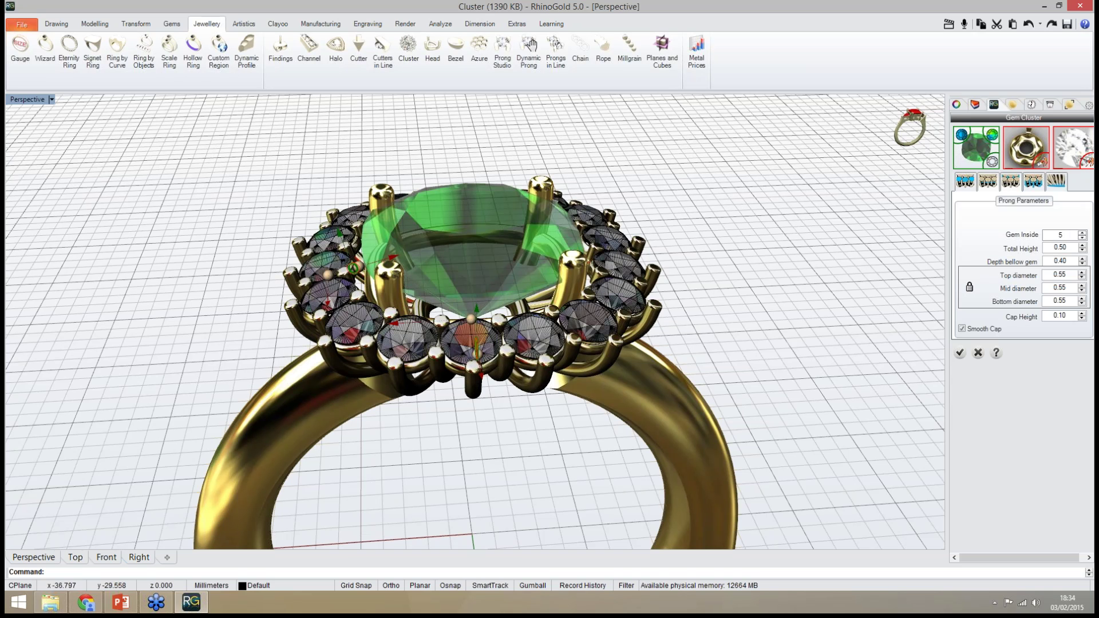
{"action": "left_click", "coordinate": [1034, 181]}
{"action": "right_click_drag", "start_coordinate": [687, 389], "coordinate": [692, 372]}
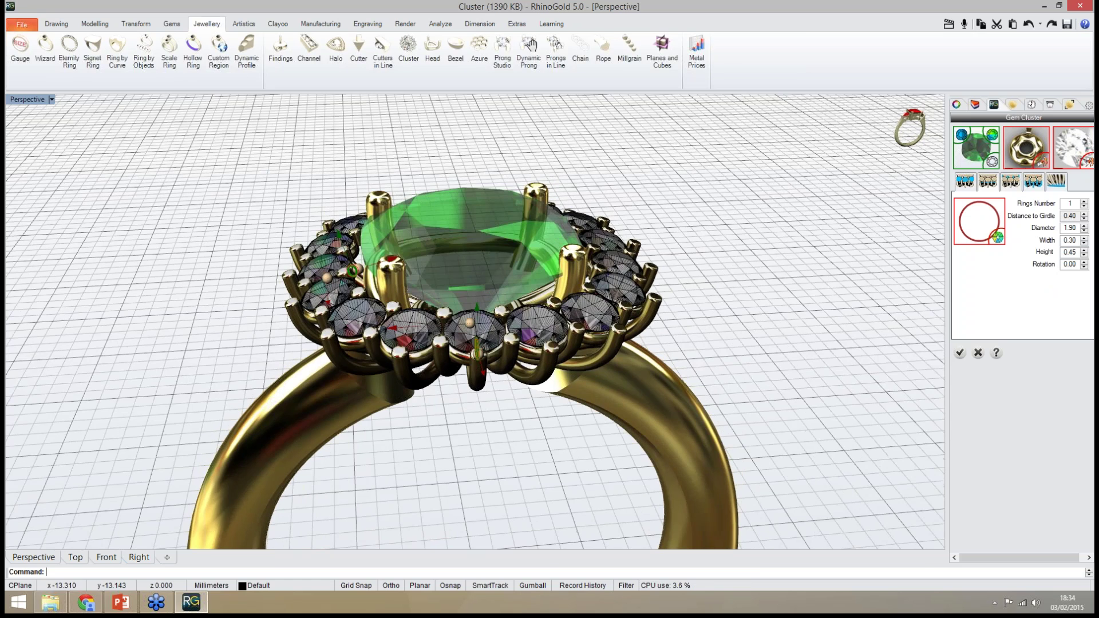
{"action": "right_click_drag", "start_coordinate": [566, 467], "coordinate": [538, 372]}
{"action": "left_click_drag", "start_coordinate": [460, 354], "coordinate": [460, 430]}
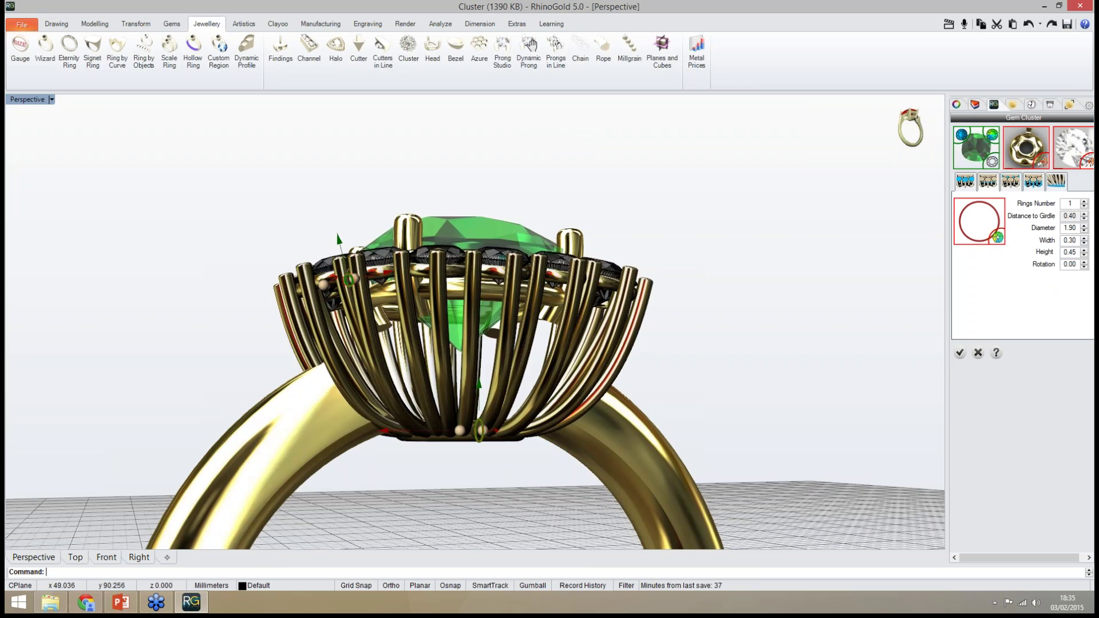
{"action": "right_click_drag", "start_coordinate": [460, 430], "coordinate": [493, 541]}
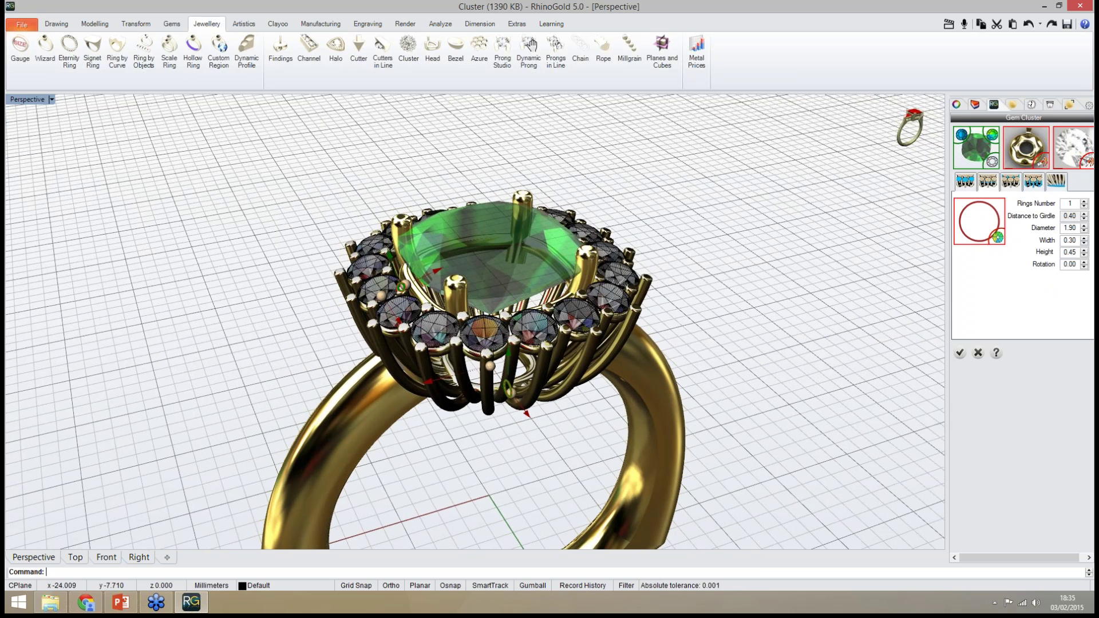
Set the number of basket rings under the gem cluster to 2
{"action": "right_click_drag", "start_coordinate": [740, 347], "coordinate": [741, 317]}
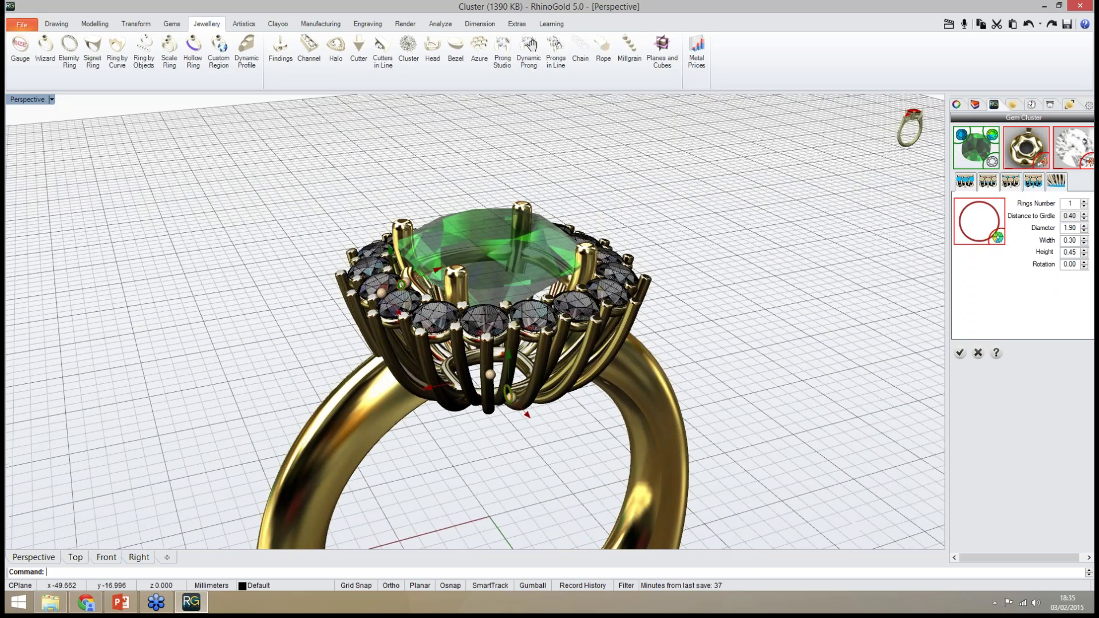
{"action": "left_click", "coordinate": [1084, 202]}
{"action": "right_click_drag", "start_coordinate": [858, 338], "coordinate": [859, 395]}
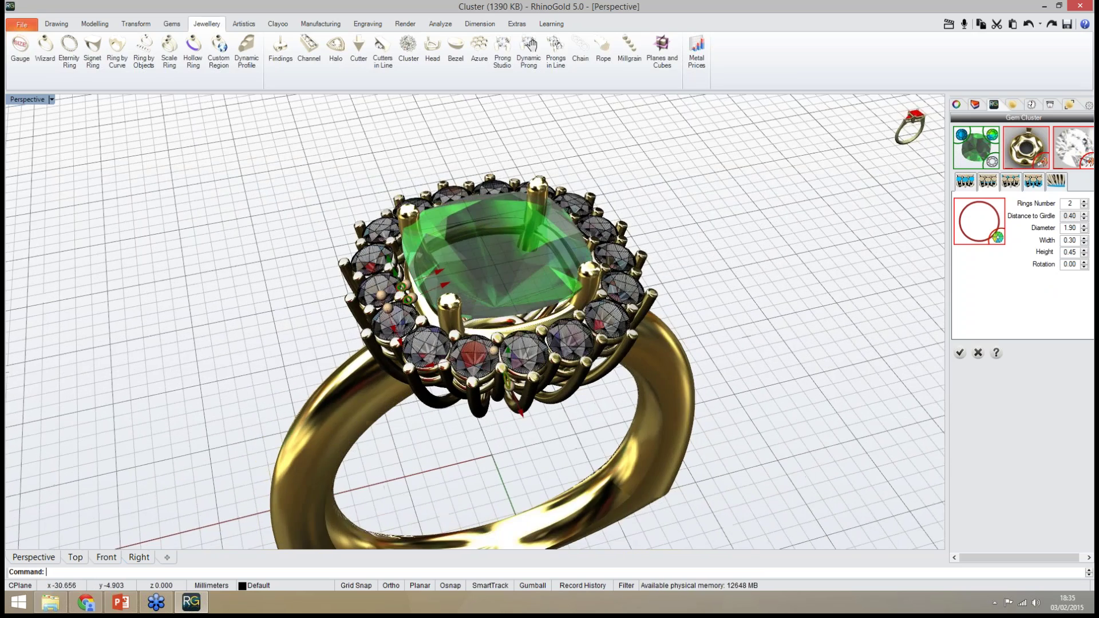
Apply the first prong arrangement option to the gem cluster
{"action": "left_click", "coordinate": [1011, 182]}
{"action": "left_click", "coordinate": [1034, 182]}
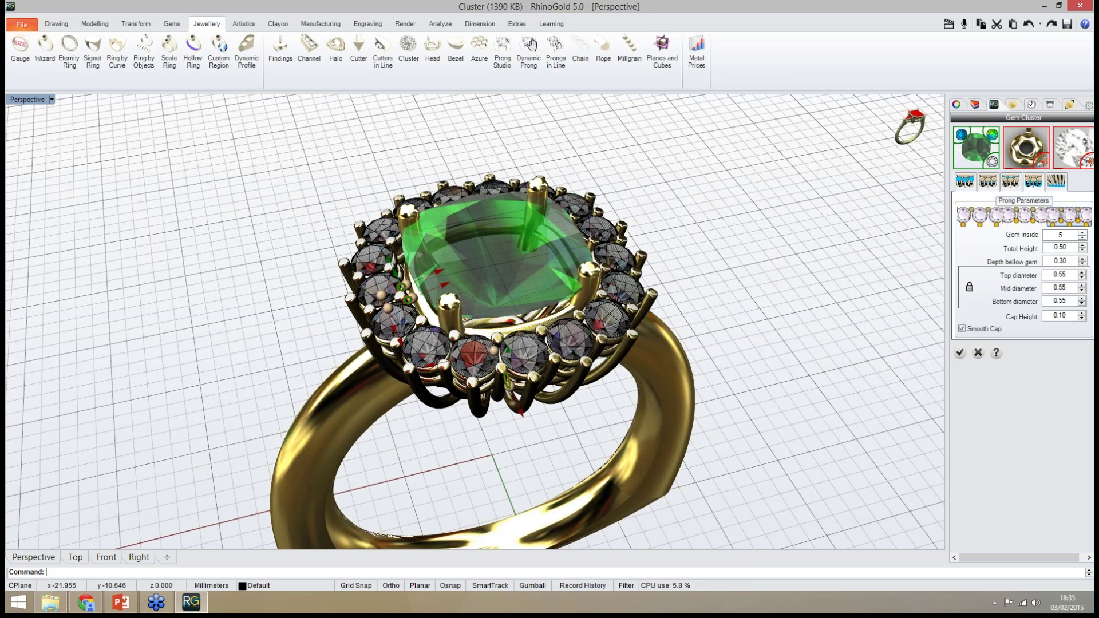
{"action": "right_click_drag", "start_coordinate": [801, 287], "coordinate": [792, 327]}
{"action": "right_click_drag", "start_coordinate": [845, 403], "coordinate": [838, 430]}
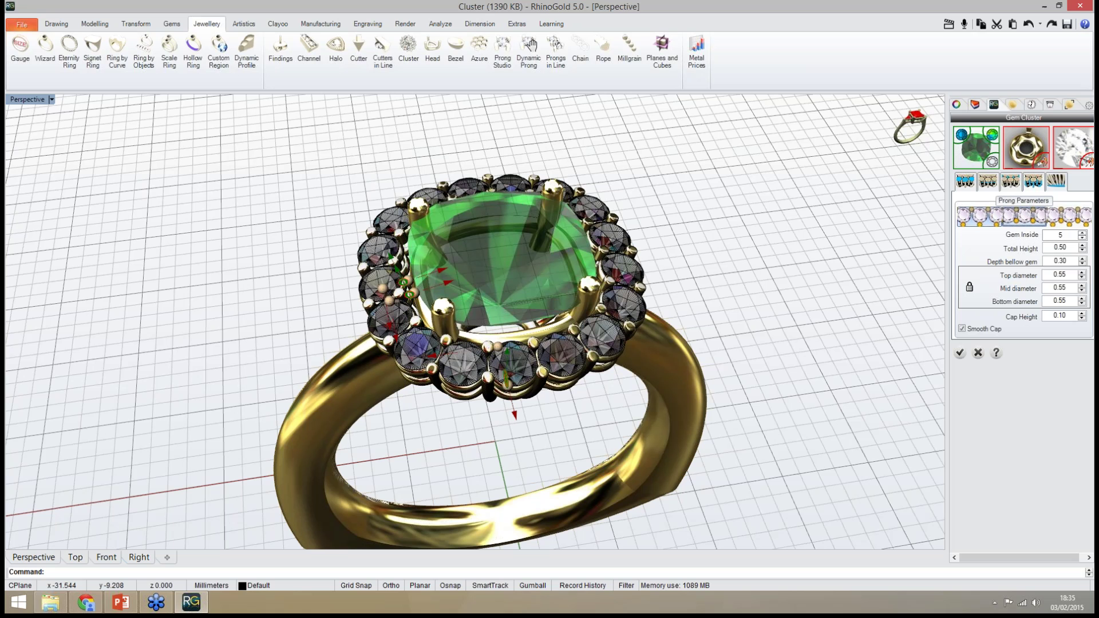
{"action": "left_click", "coordinate": [980, 217]}
{"action": "right_click_drag", "start_coordinate": [795, 338], "coordinate": [768, 296]}
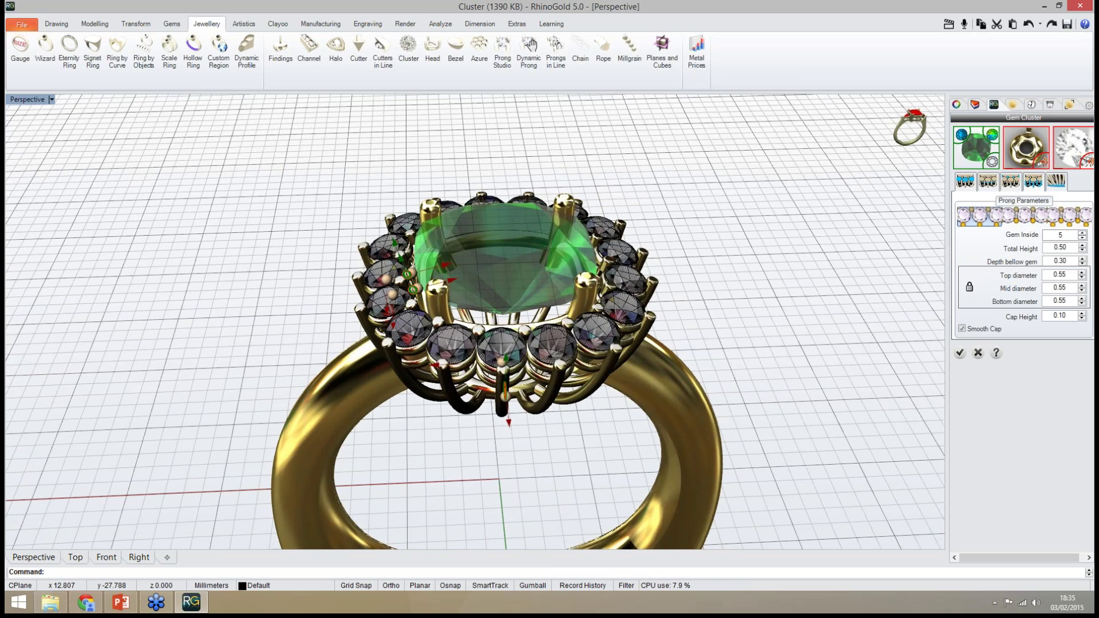
Examine the cluster's prongs, gems and basket rings from several angles and distances
{"action": "scroll", "coordinate": [302, 227], "scroll_direction": "down", "scroll_amount": 2}
{"action": "right_click_drag", "start_coordinate": [302, 228], "coordinate": [288, 233]}
{"action": "right_click_drag", "start_coordinate": [758, 355], "coordinate": [776, 357]}
{"action": "scroll", "coordinate": [297, 252], "scroll_direction": "up", "scroll_amount": 2}
{"action": "right_click_drag", "start_coordinate": [301, 249], "coordinate": [289, 257]}
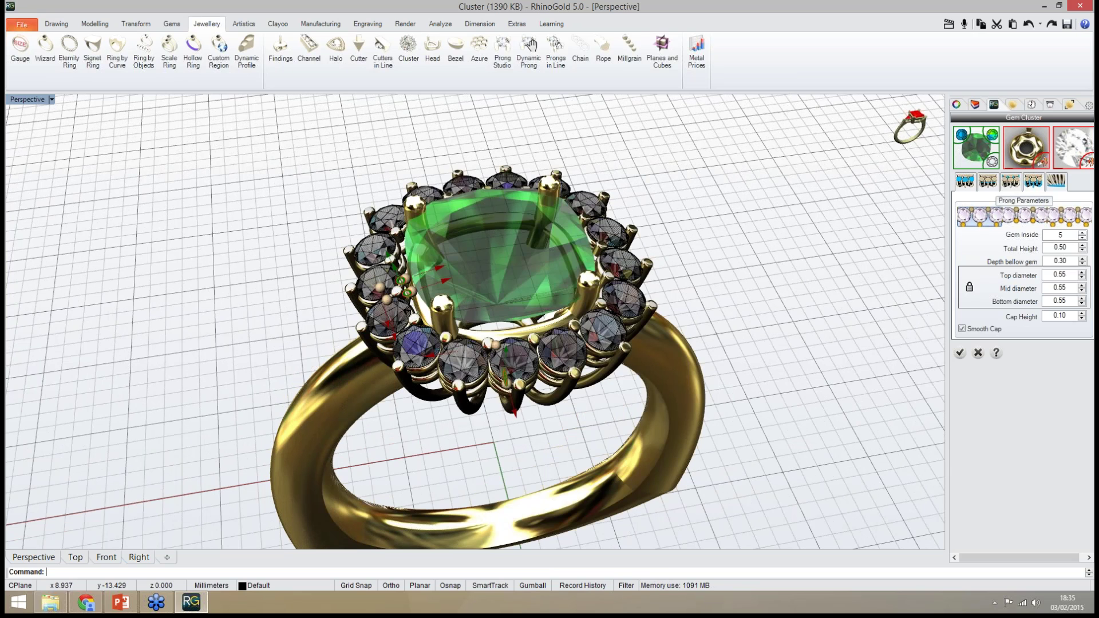
{"action": "right_click_drag", "start_coordinate": [304, 295], "coordinate": [294, 307]}
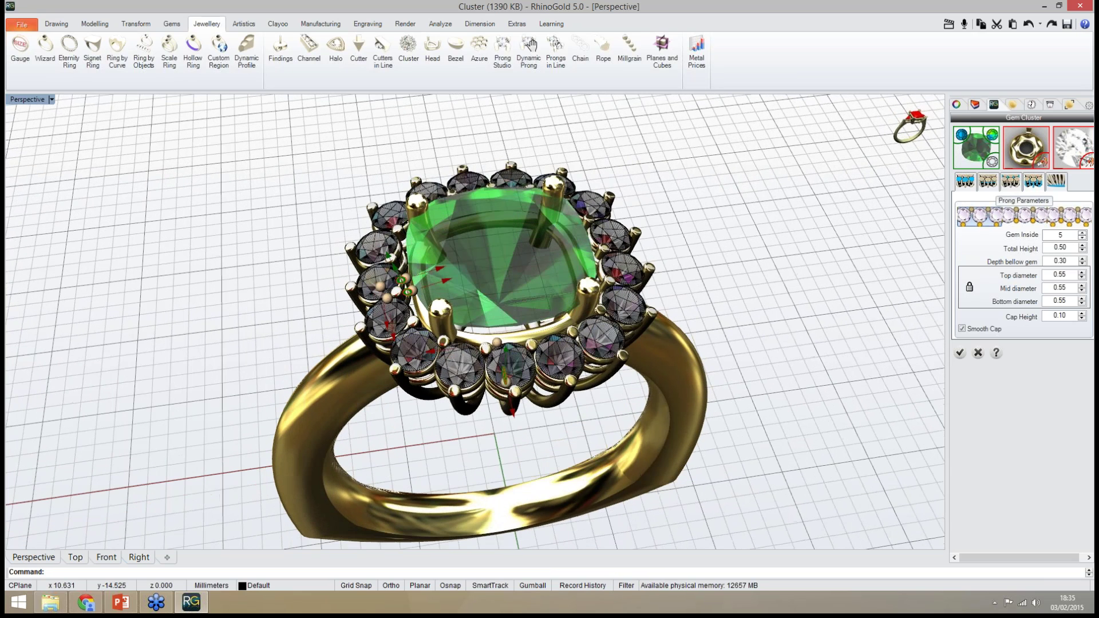
{"action": "scroll", "coordinate": [292, 269], "scroll_direction": "up", "scroll_amount": 2}
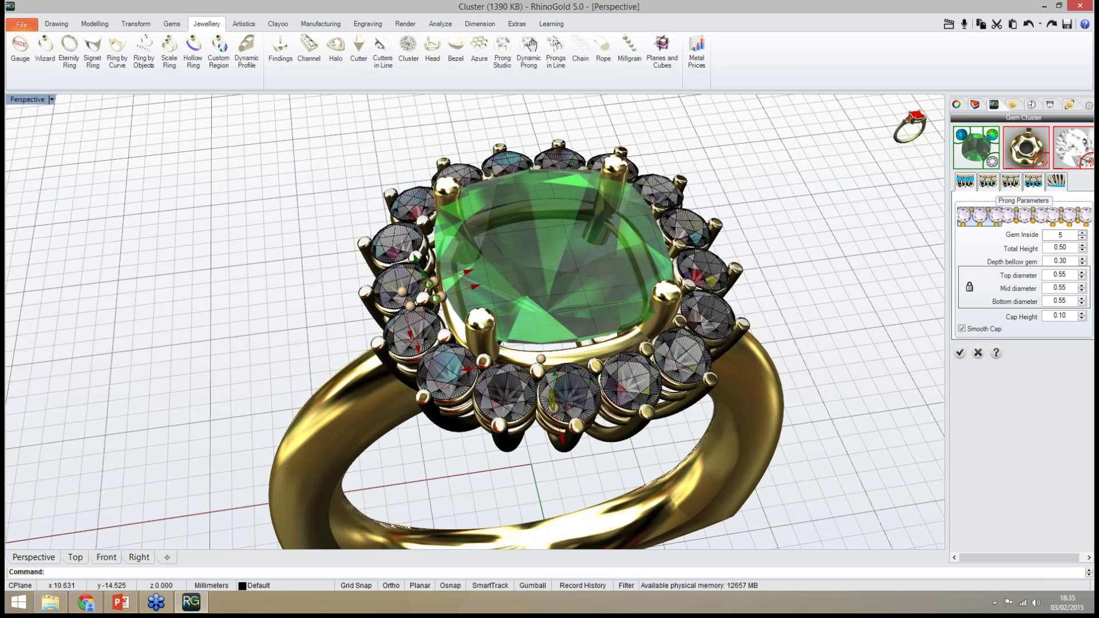
{"action": "right_click_drag", "start_coordinate": [293, 269], "coordinate": [312, 268]}
{"action": "scroll", "coordinate": [303, 261], "scroll_direction": "down", "scroll_amount": 2}
{"action": "mouse_move", "coordinate": [447, 278]}
{"action": "right_mouse_down"}
{"action": "mouse_move", "coordinate": [472, 279]}
{"action": "mouse_move", "coordinate": [464, 285]}
{"action": "right_mouse_up"}
{"action": "scroll", "coordinate": [343, 295], "scroll_direction": "up", "scroll_amount": 2}
{"action": "scroll", "coordinate": [341, 295], "scroll_direction": "down", "scroll_amount": 2}
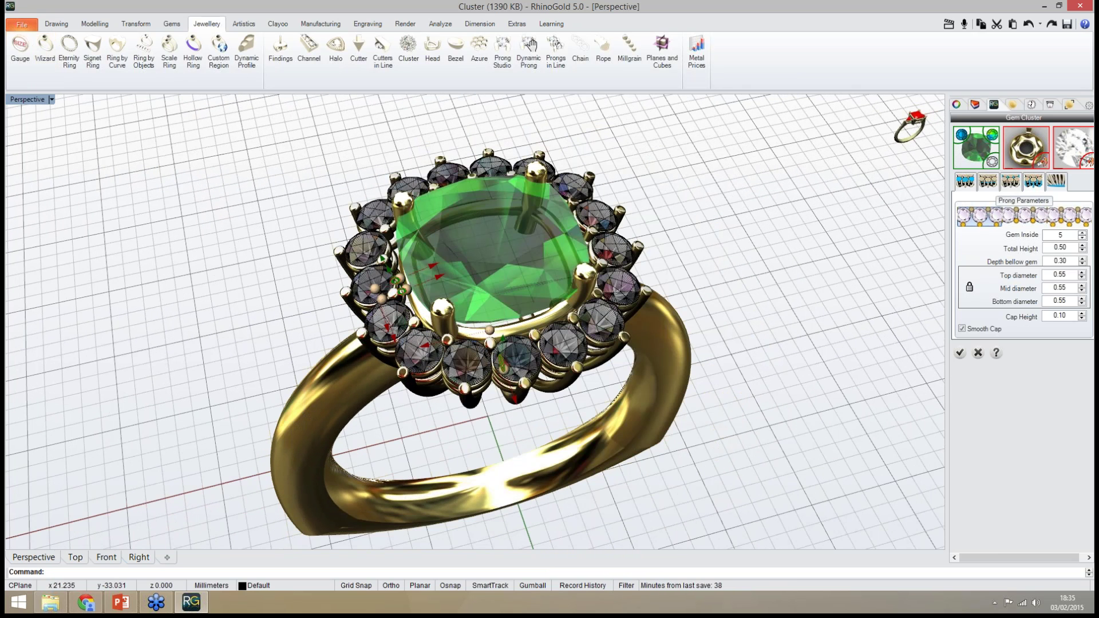
Start a new document without saving the changes to the Cluster file
{"action": "left_click", "coordinate": [22, 24]}
{"action": "left_click", "coordinate": [38, 69]}
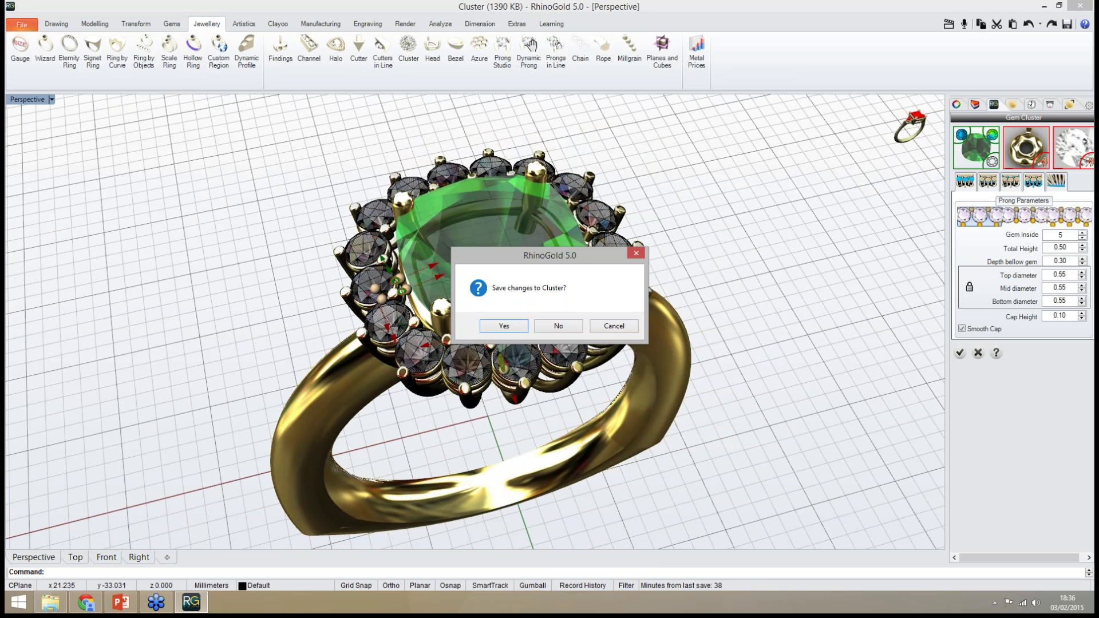
{"action": "left_click", "coordinate": [558, 325]}
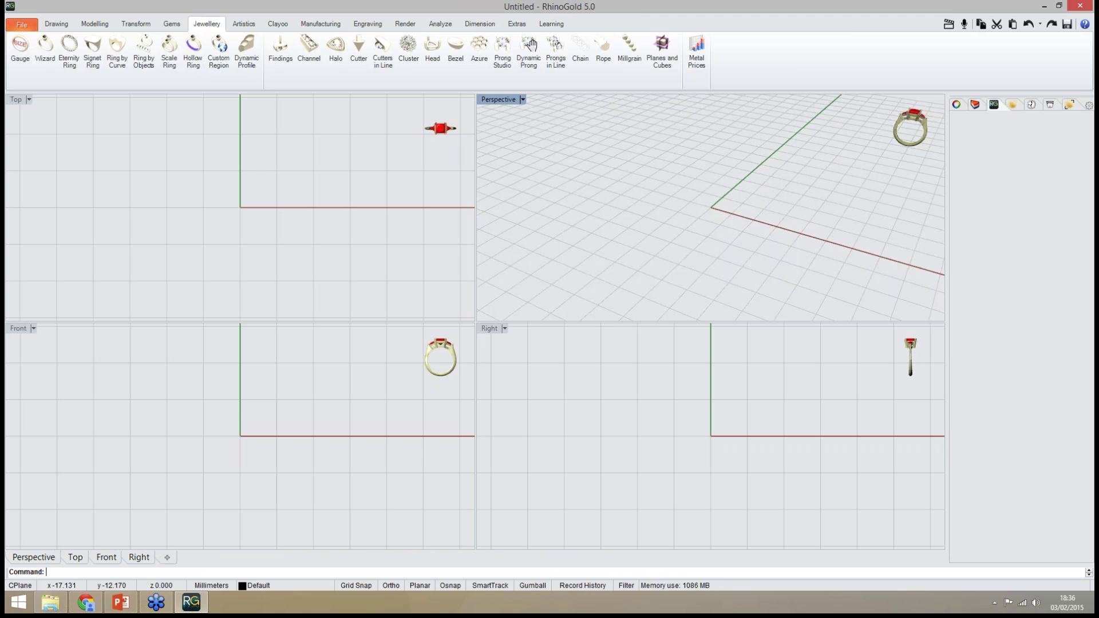
Open the dynamic tiling file from the Models folder
{"action": "left_click", "coordinate": [51, 603]}
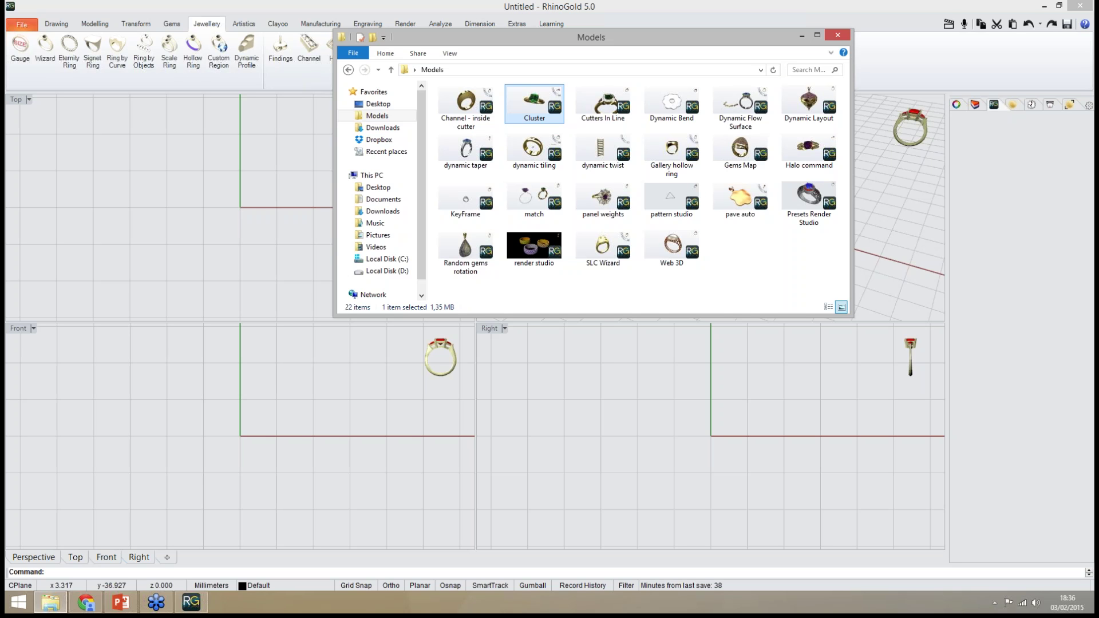
{"action": "left_click", "coordinate": [534, 152]}
{"action": "left_click_drag", "start_coordinate": [534, 152], "coordinate": [261, 236]}
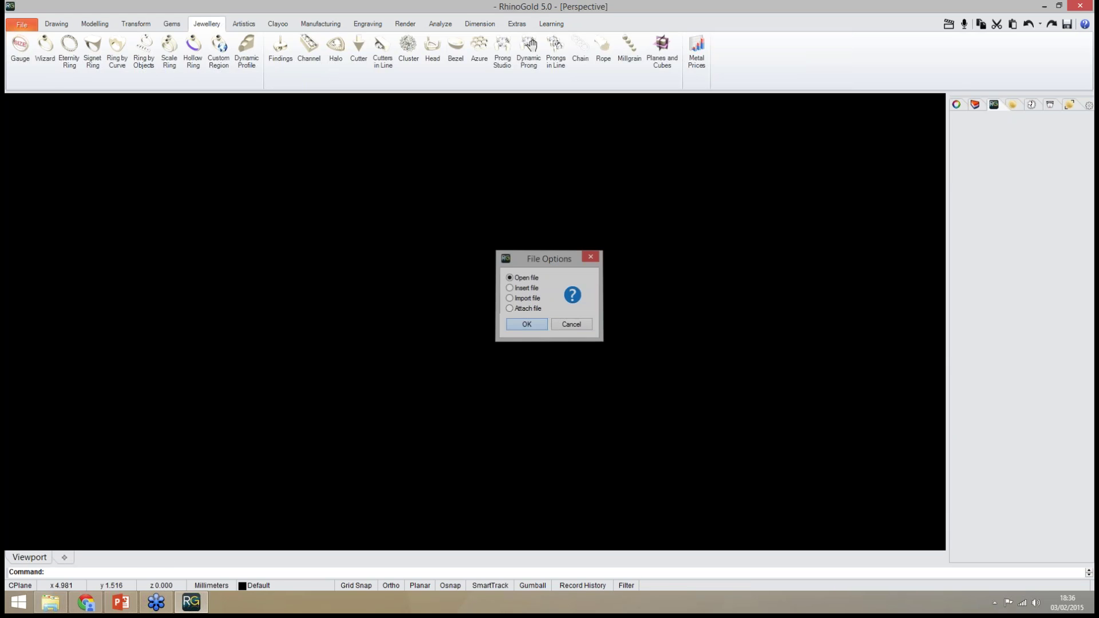
{"action": "key", "text": "Return"}
{"action": "mouse_move", "coordinate": [509, 287]}
{"action": "right_mouse_down"}
{"action": "mouse_move", "coordinate": [538, 281]}
{"action": "mouse_move", "coordinate": [493, 280]}
{"action": "right_mouse_up"}
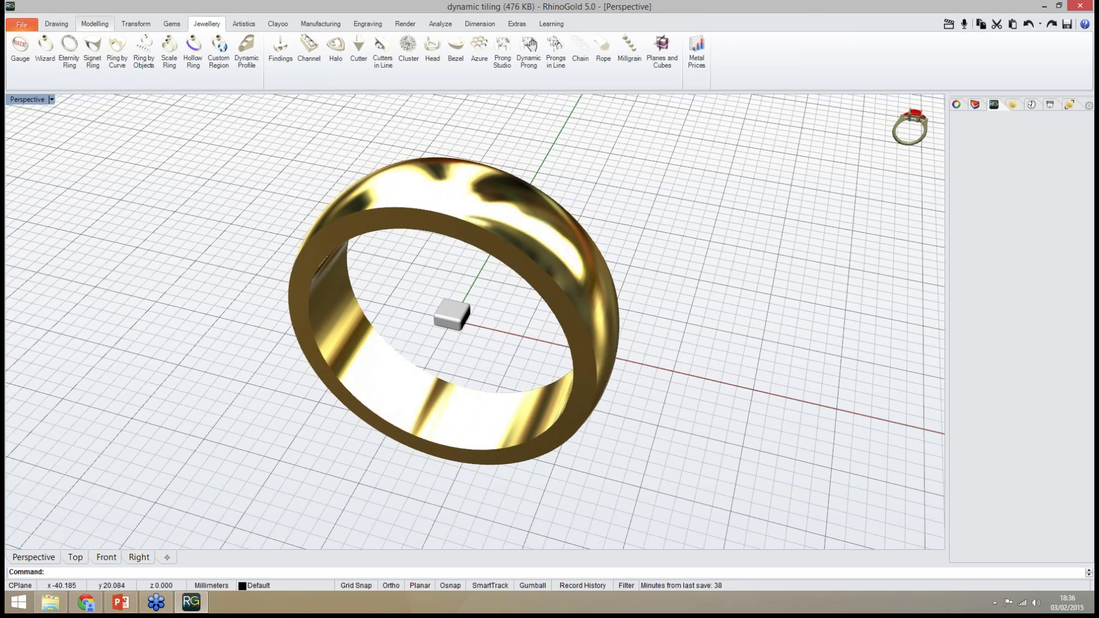
Start Dynamic Tiling with the small rounded block as the tile and the gold band's outer surface as the target
{"action": "left_click", "coordinate": [95, 24]}
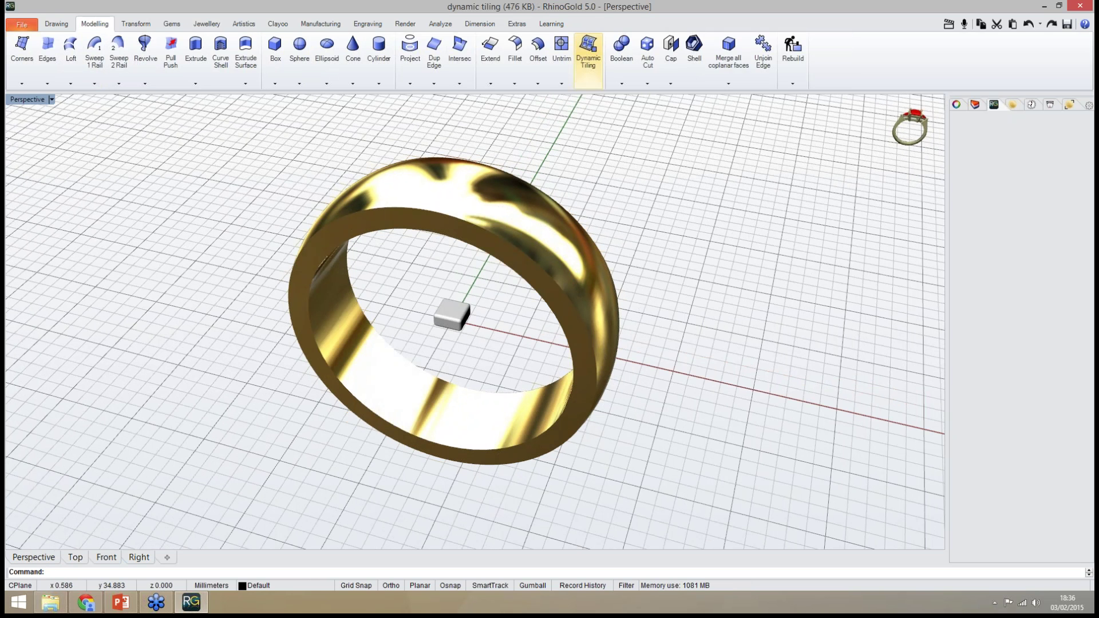
{"action": "left_click", "coordinate": [588, 50]}
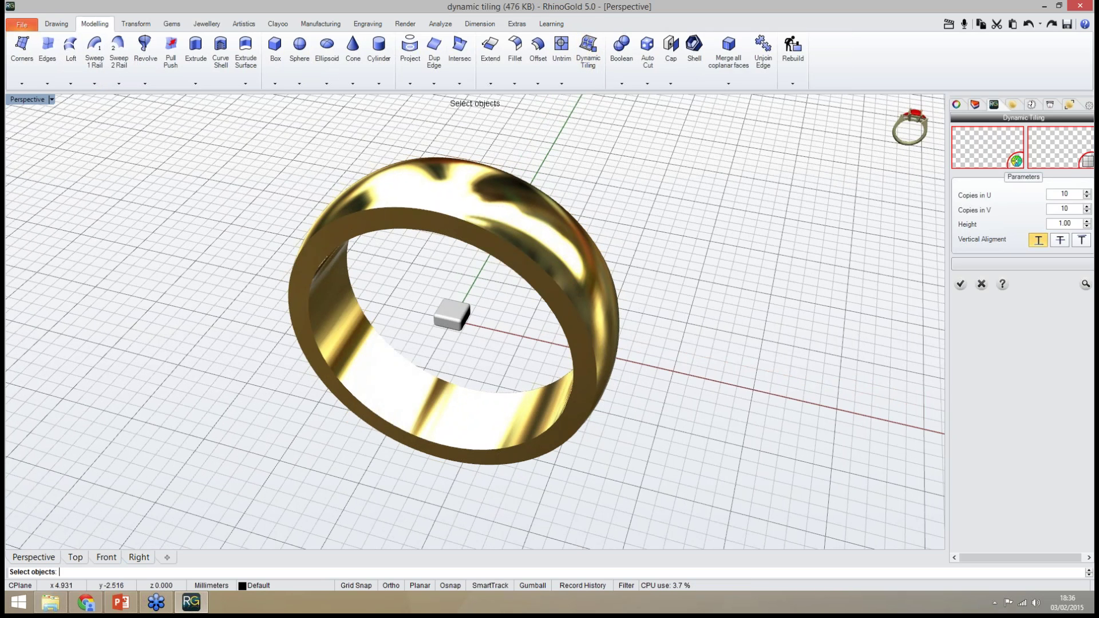
{"action": "left_click", "coordinate": [455, 316]}
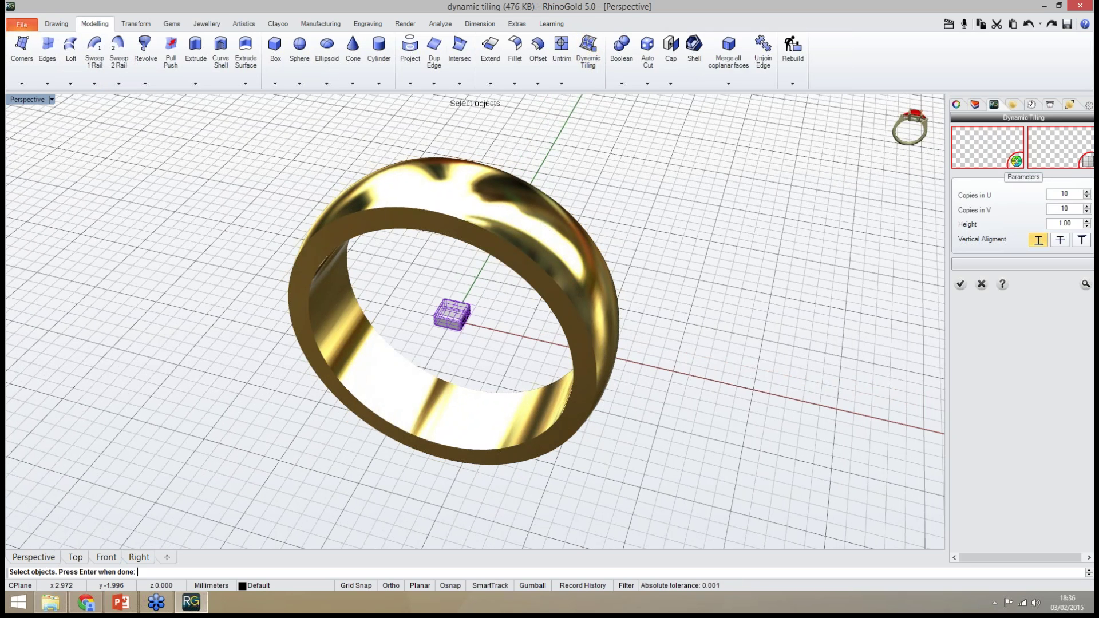
{"action": "key", "text": "Return"}
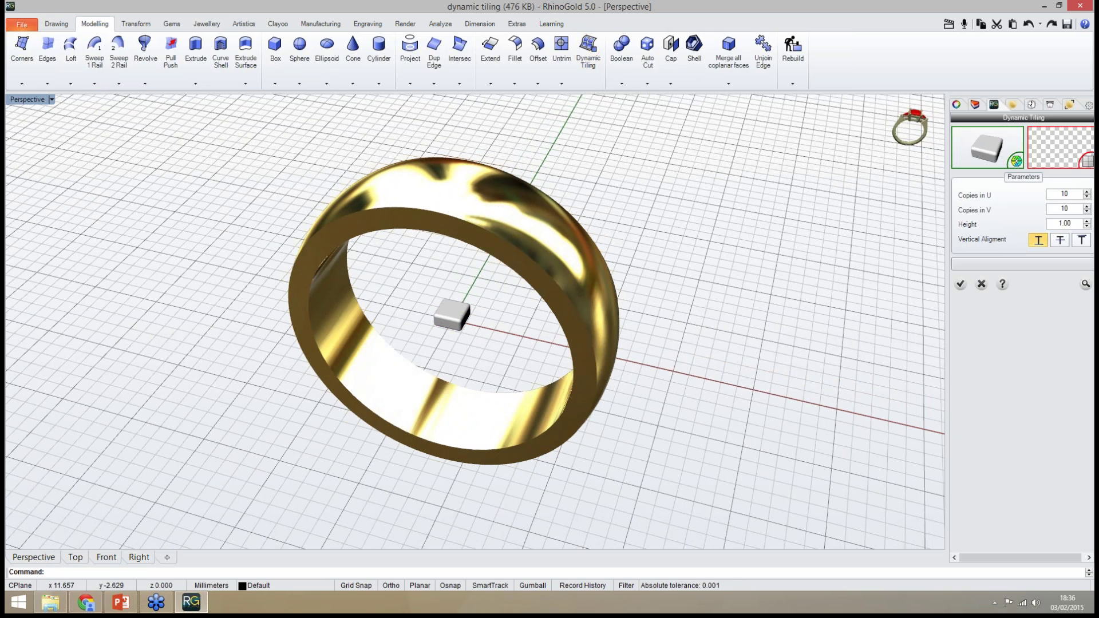
{"action": "left_click", "coordinate": [1017, 161]}
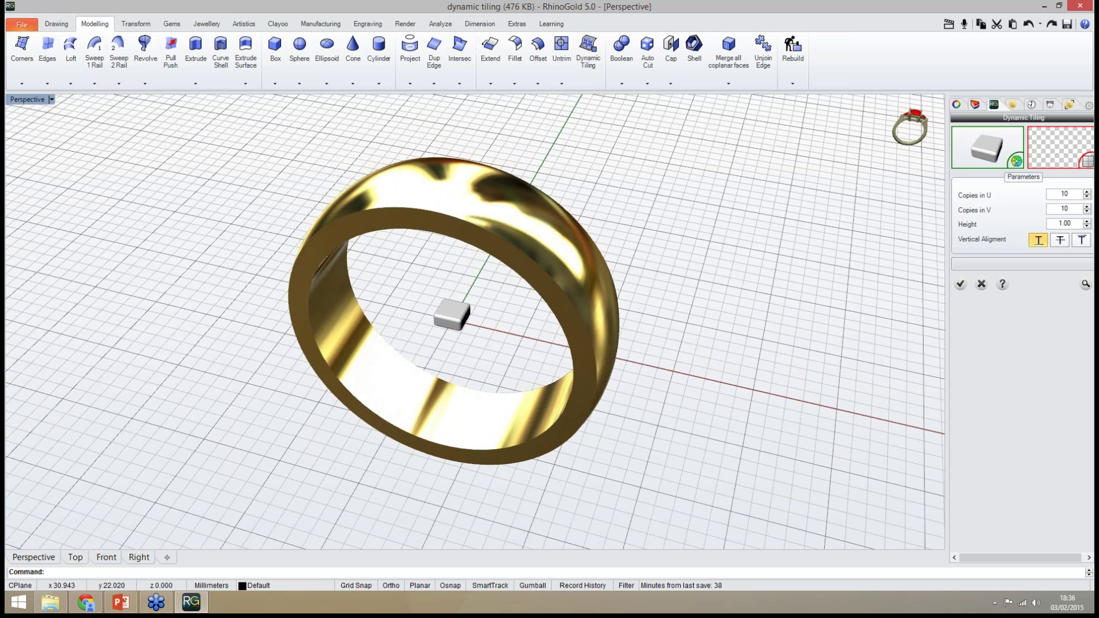
{"action": "left_click", "coordinate": [566, 246]}
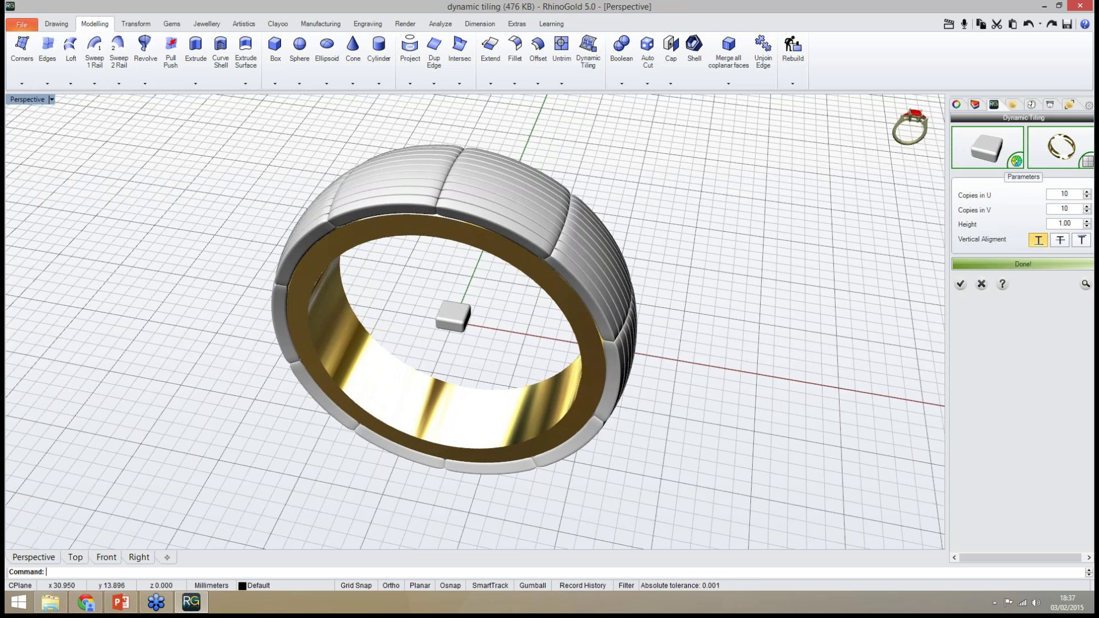
Set the tiling to 35 copies in U, 4 in V and middle vertical alignment, preview it and accept the result
{"action": "double_click", "coordinate": [1065, 194]}
{"action": "type", "text": "35"}
{"action": "double_click", "coordinate": [1065, 209]}
{"action": "type", "text": "4"}
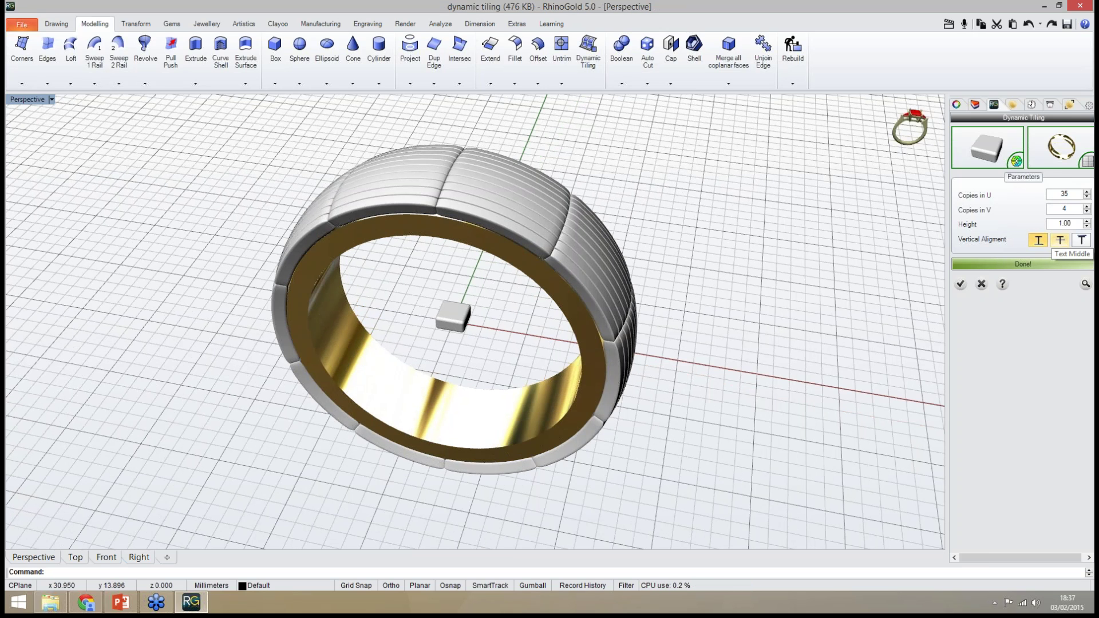
{"action": "left_click", "coordinate": [1060, 240]}
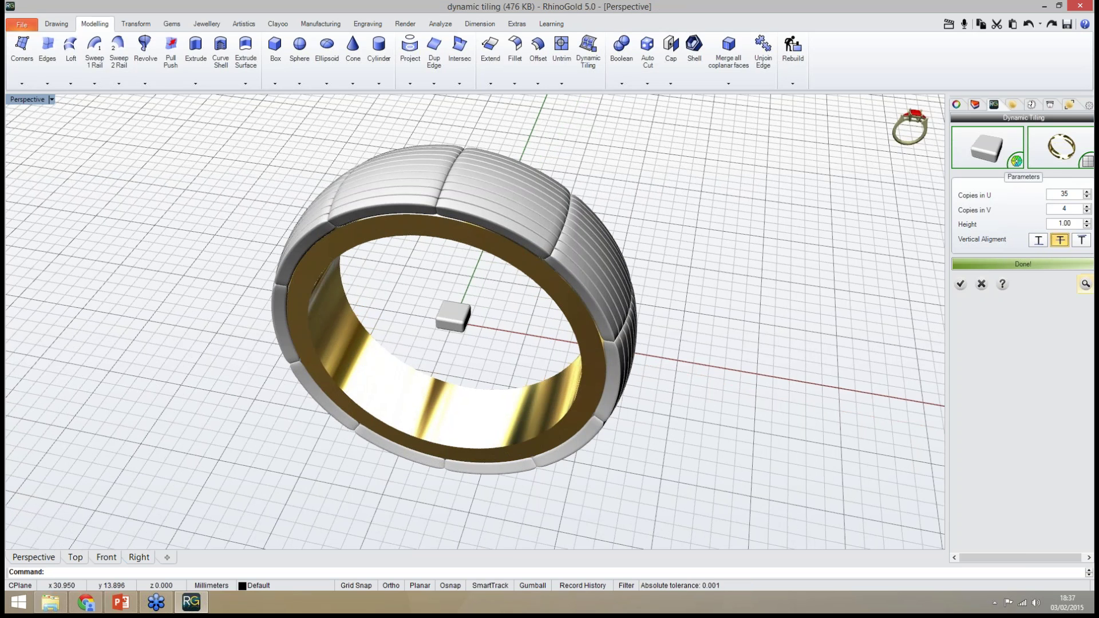
{"action": "left_click", "coordinate": [1085, 283]}
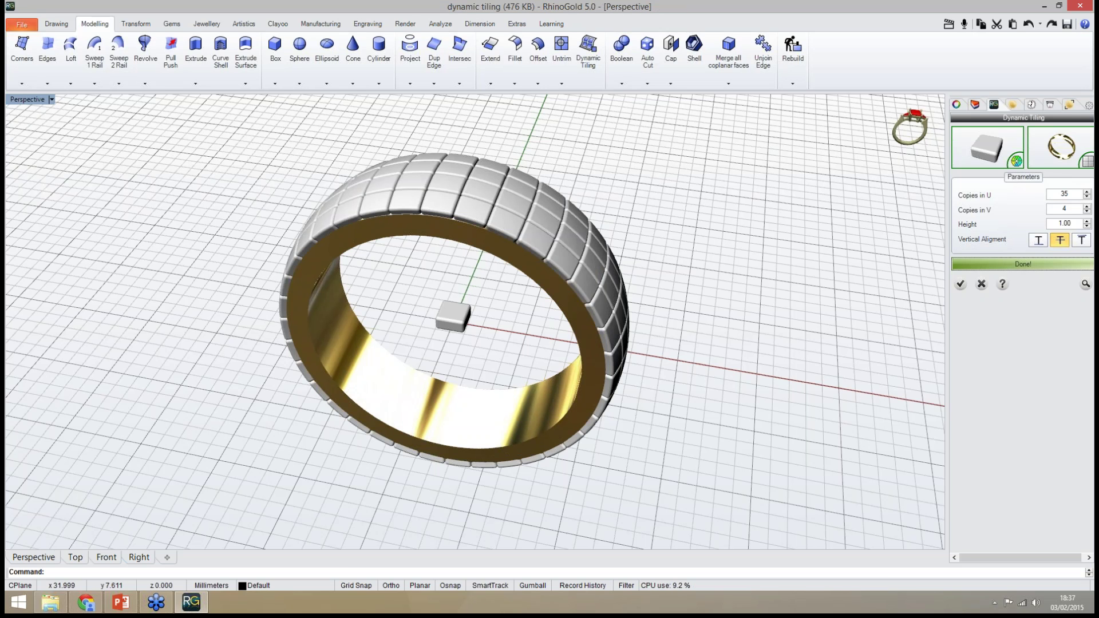
{"action": "left_click", "coordinate": [961, 284]}
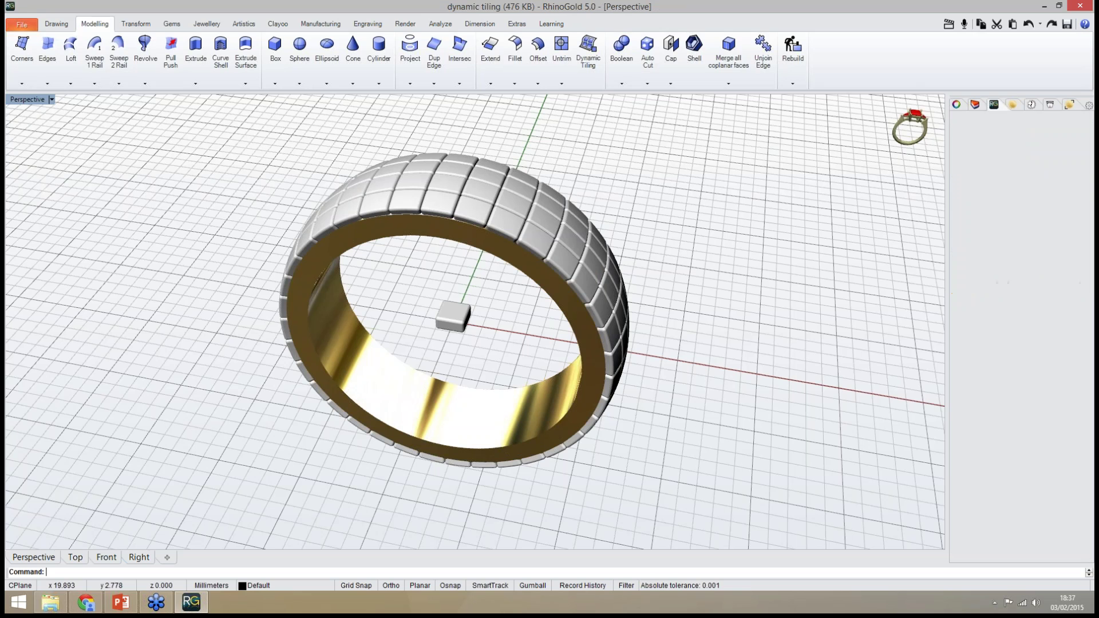
Start a screen recording of the tiled ring and show the ring from different angles
{"action": "right_click_drag", "start_coordinate": [801, 344], "coordinate": [664, 318]}
{"action": "right_click_drag", "start_coordinate": [424, 326], "coordinate": [544, 375]}
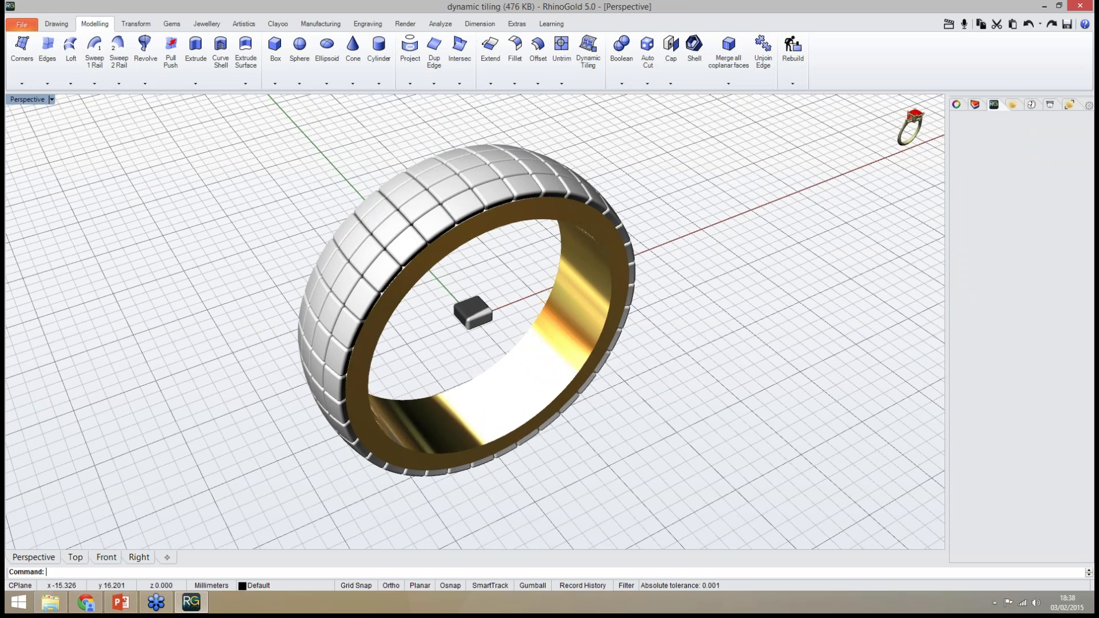
{"action": "mouse_move", "coordinate": [909, 128]}
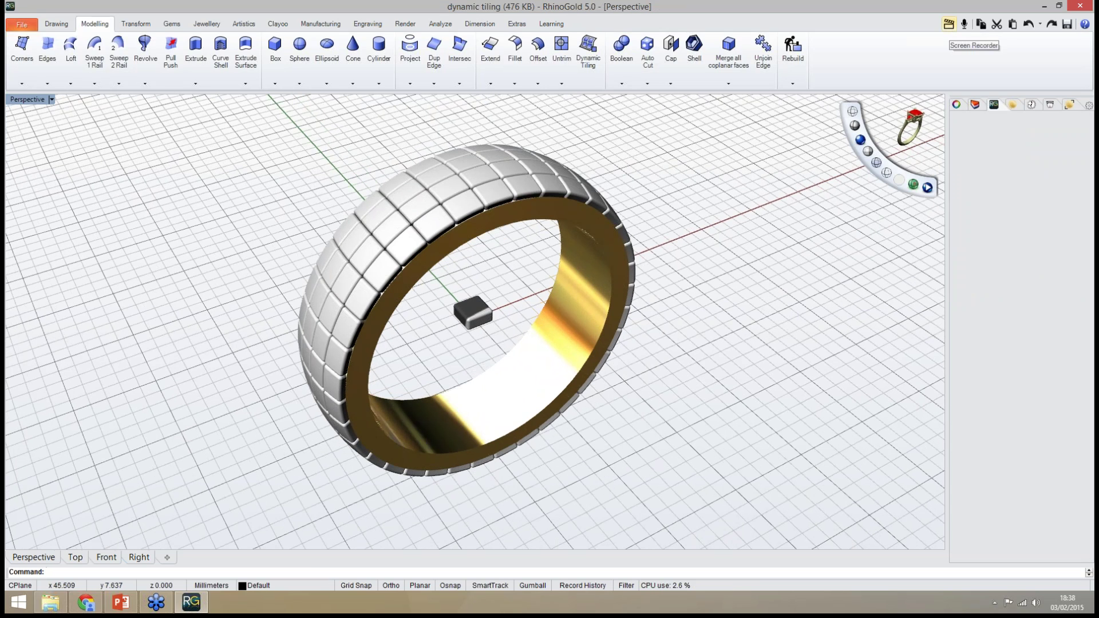
{"action": "left_click", "coordinate": [948, 24]}
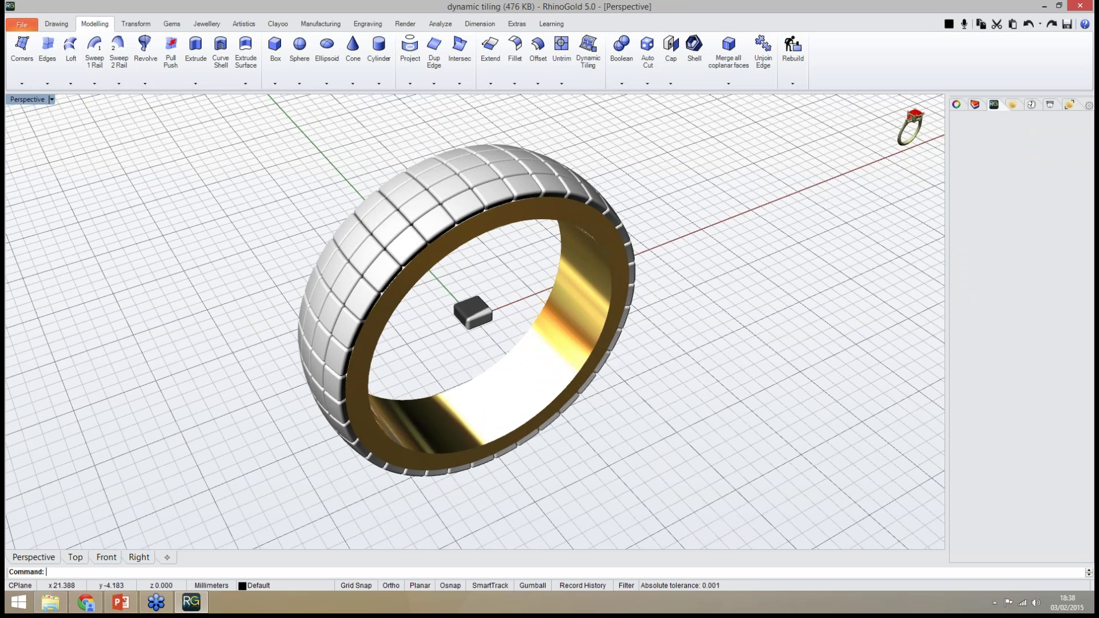
{"action": "right_click_drag", "start_coordinate": [790, 240], "coordinate": [713, 274]}
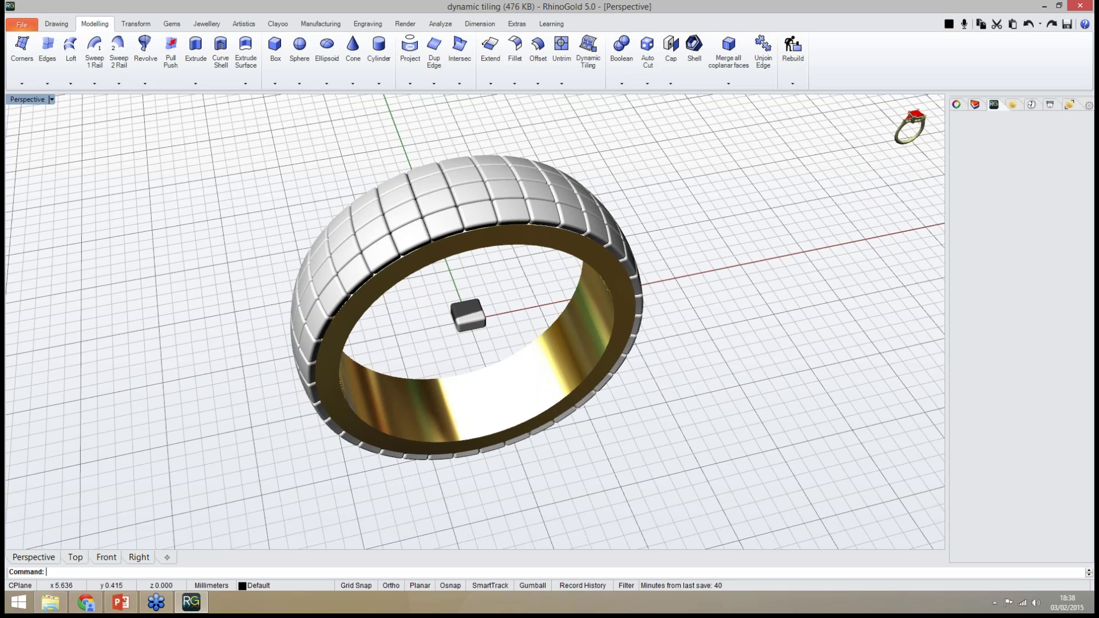
{"action": "right_click_drag", "start_coordinate": [553, 297], "coordinate": [560, 296]}
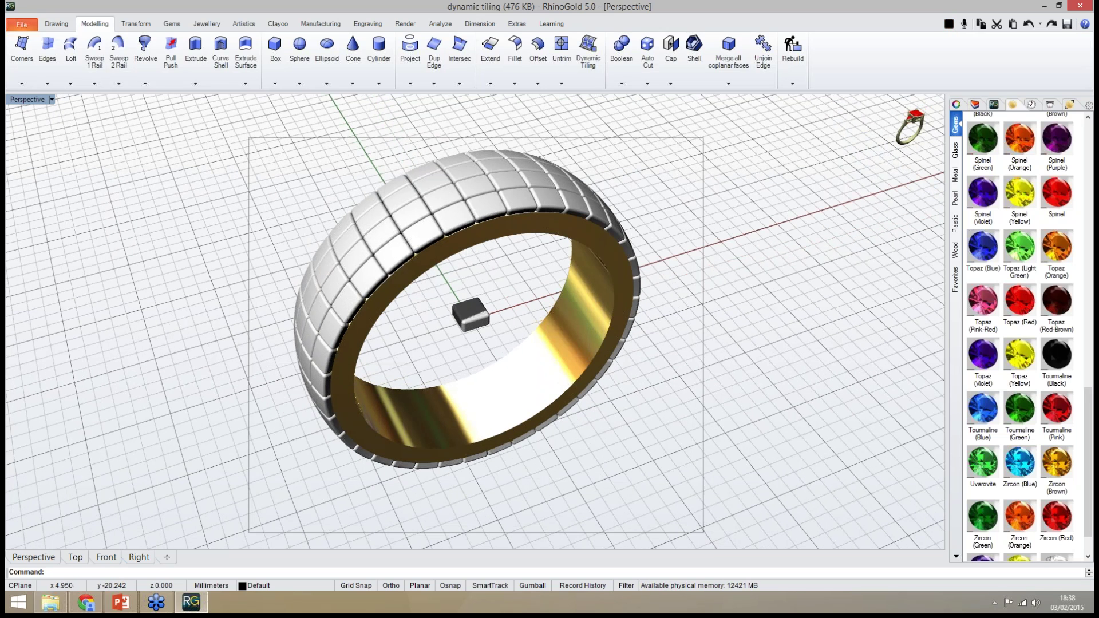
Apply the Gold 14k Yellow Hammered material to all the ring's tiles and the source block
{"action": "left_click_drag", "start_coordinate": [249, 138], "coordinate": [703, 534]}
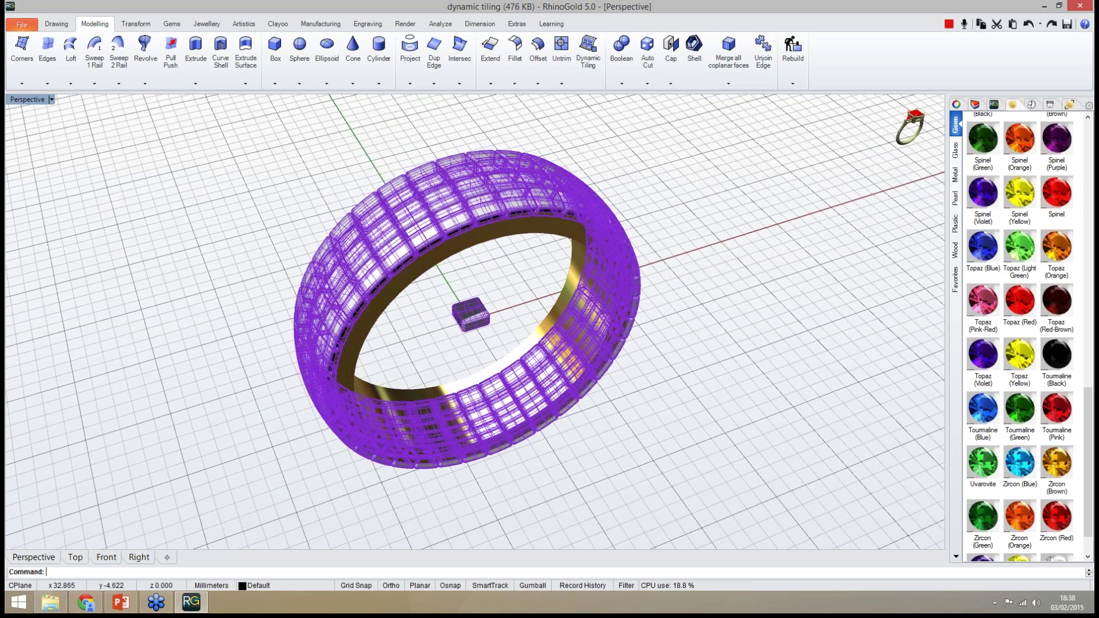
{"action": "left_click", "coordinate": [955, 173]}
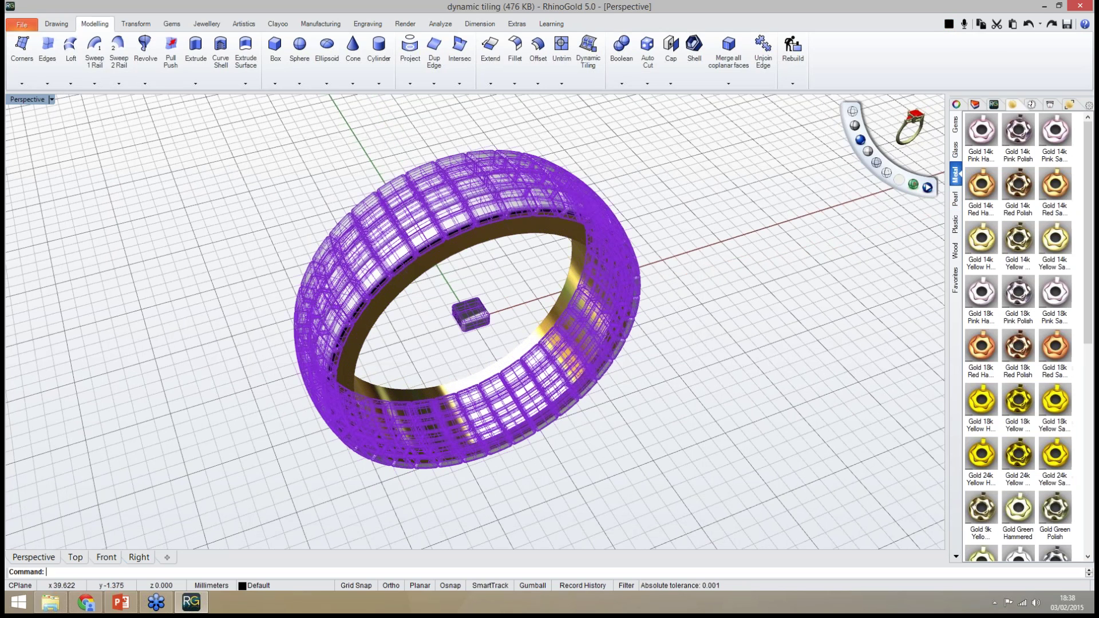
{"action": "left_click", "coordinate": [983, 250]}
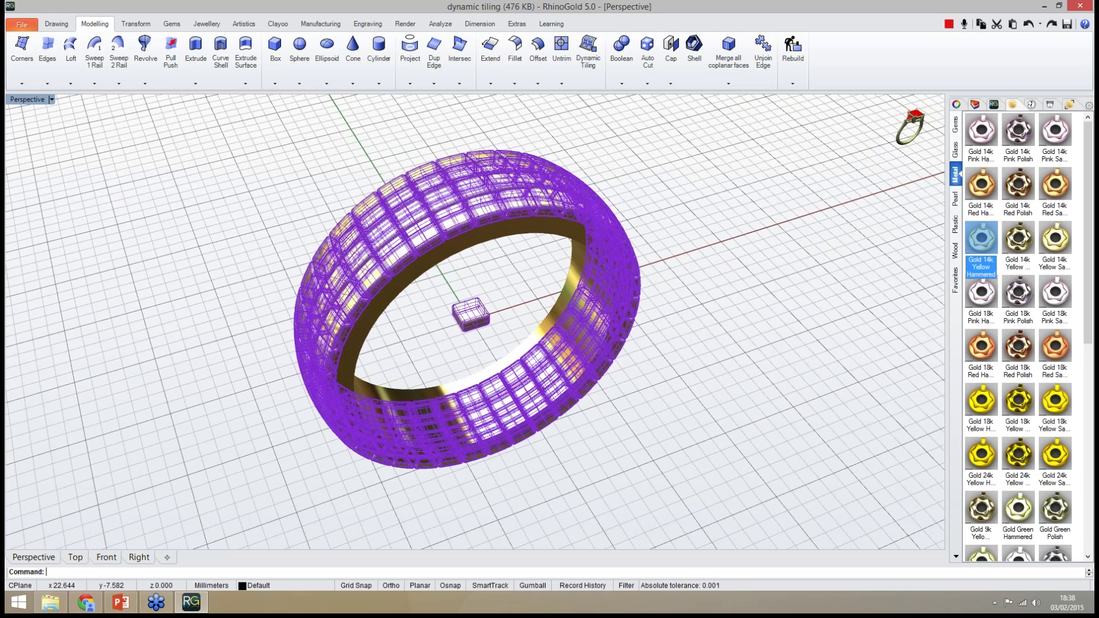
{"action": "right_click_drag", "start_coordinate": [814, 297], "coordinate": [637, 299]}
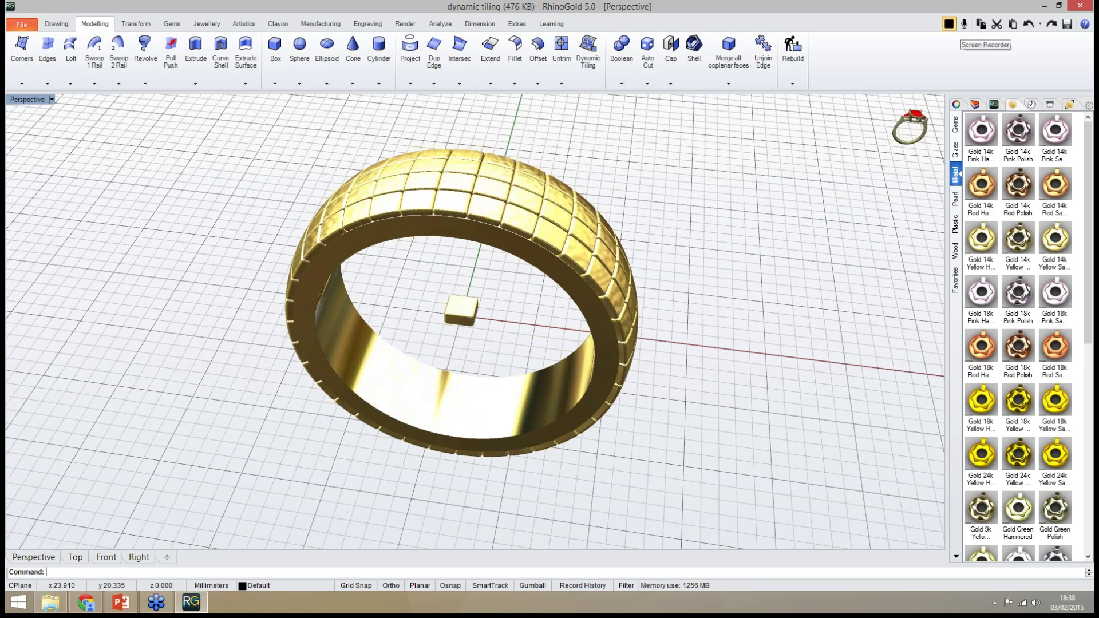
Stop the screen recording and save the video on the Desktop as example
{"action": "left_click", "coordinate": [950, 24]}
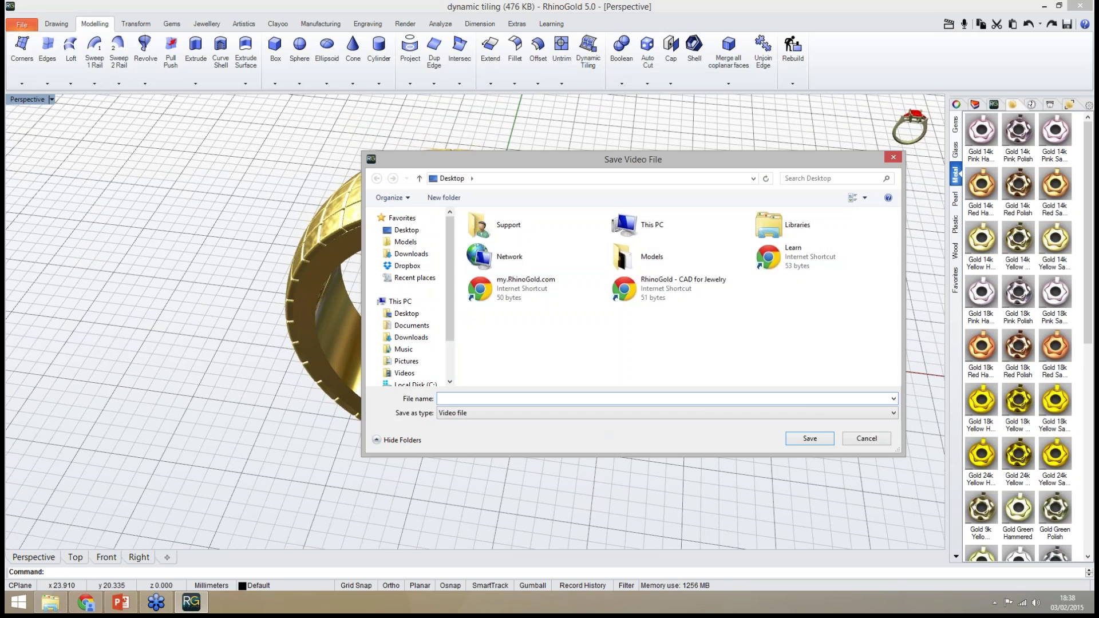
{"action": "type", "text": "examp"}
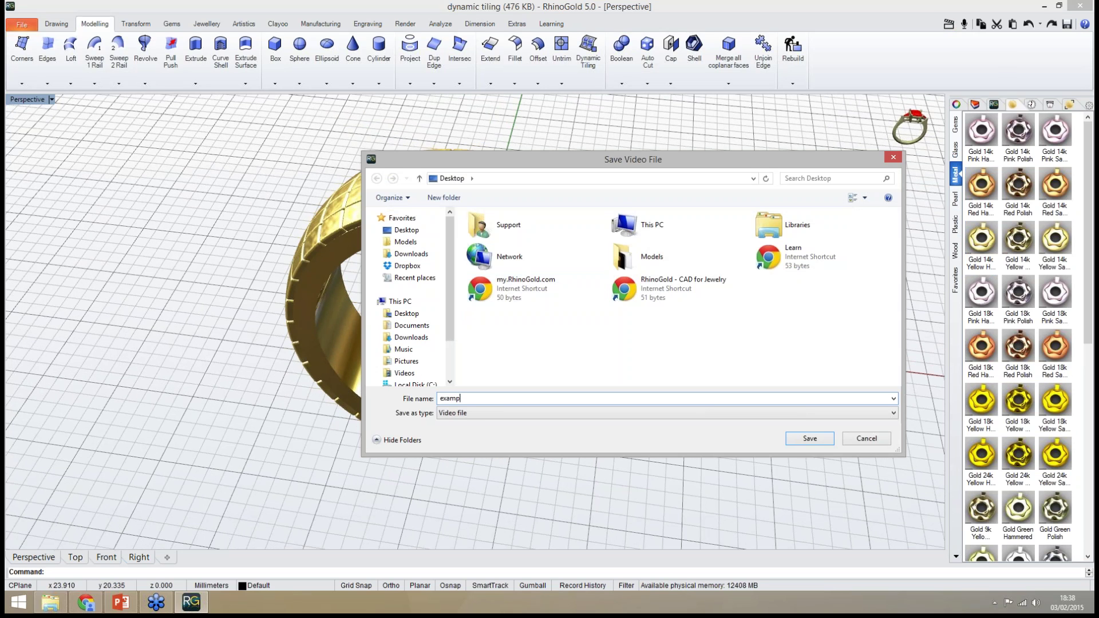
{"action": "type", "text": "le"}
{"action": "key", "text": "Return"}
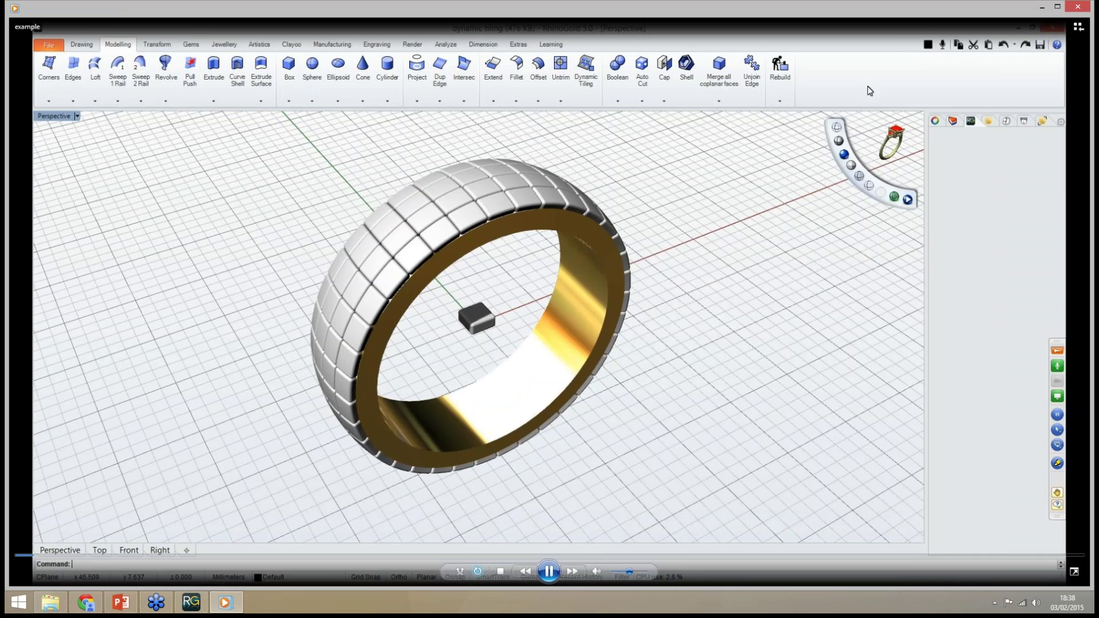
Watch the recorded video in a smaller window beside the model and close the player
{"action": "left_click_drag", "start_coordinate": [6, 2], "coordinate": [282, 143]}
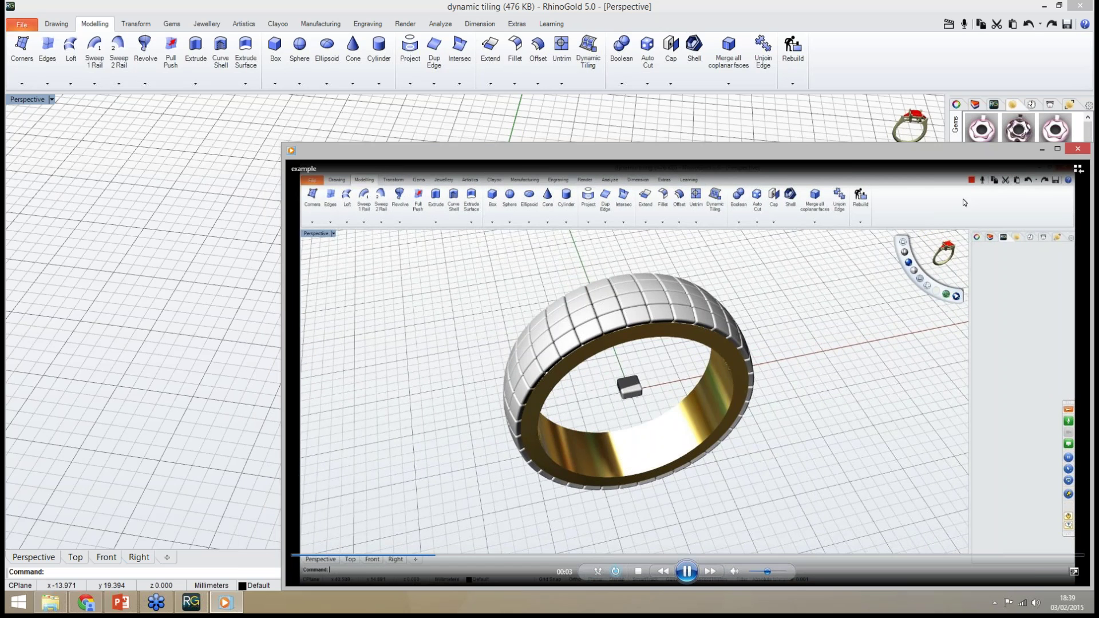
{"action": "left_click_drag", "start_coordinate": [515, 150], "coordinate": [286, 76]}
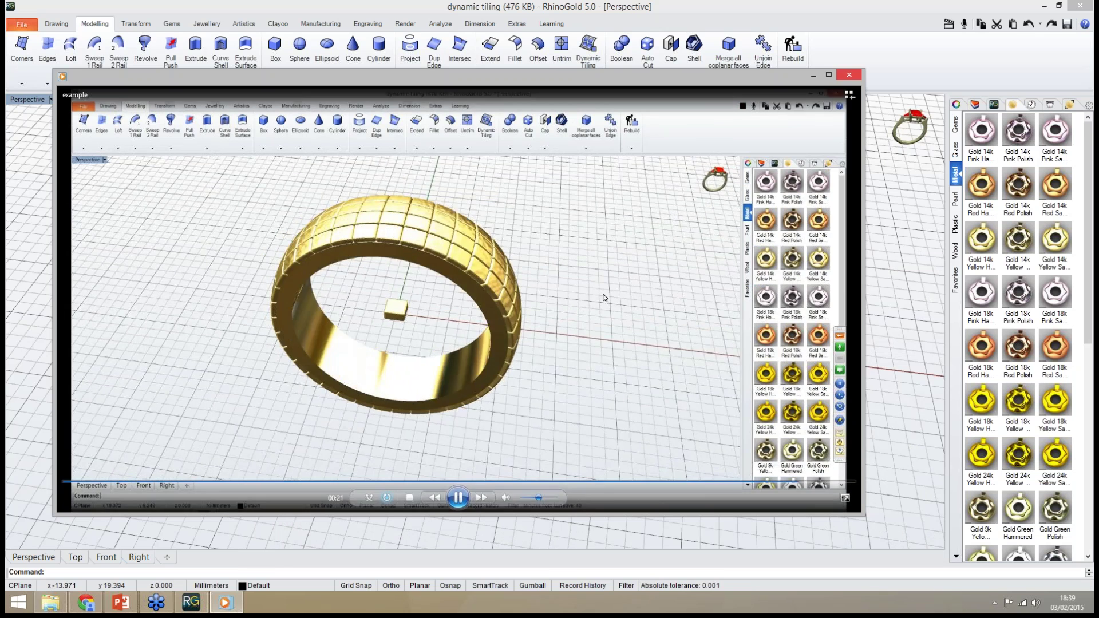
{"action": "left_click", "coordinate": [849, 74]}
{"action": "right_click_drag", "start_coordinate": [519, 355], "coordinate": [596, 355]}
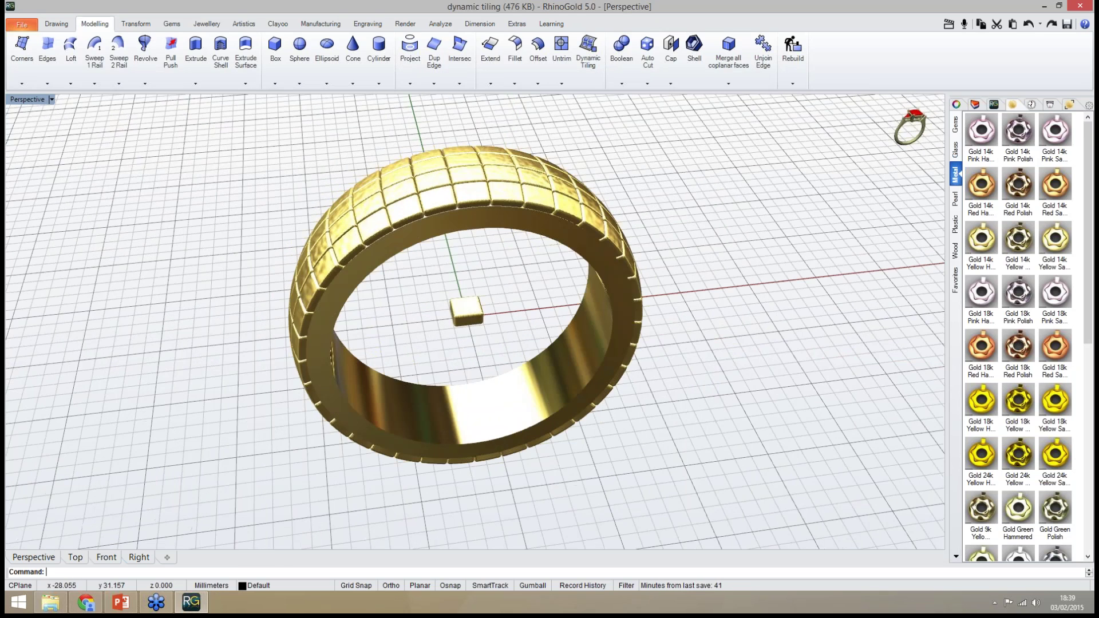
Start a new model and try to open the Gems Map file from the Models folder
{"action": "left_click", "coordinate": [22, 25]}
{"action": "left_click", "coordinate": [558, 327]}
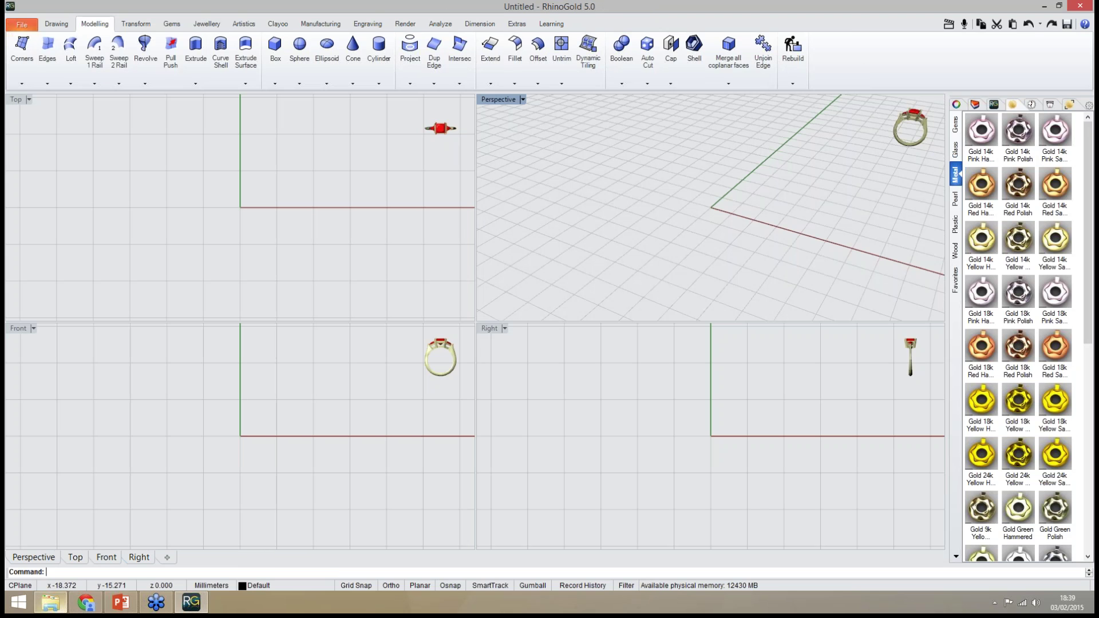
{"action": "left_click", "coordinate": [50, 602]}
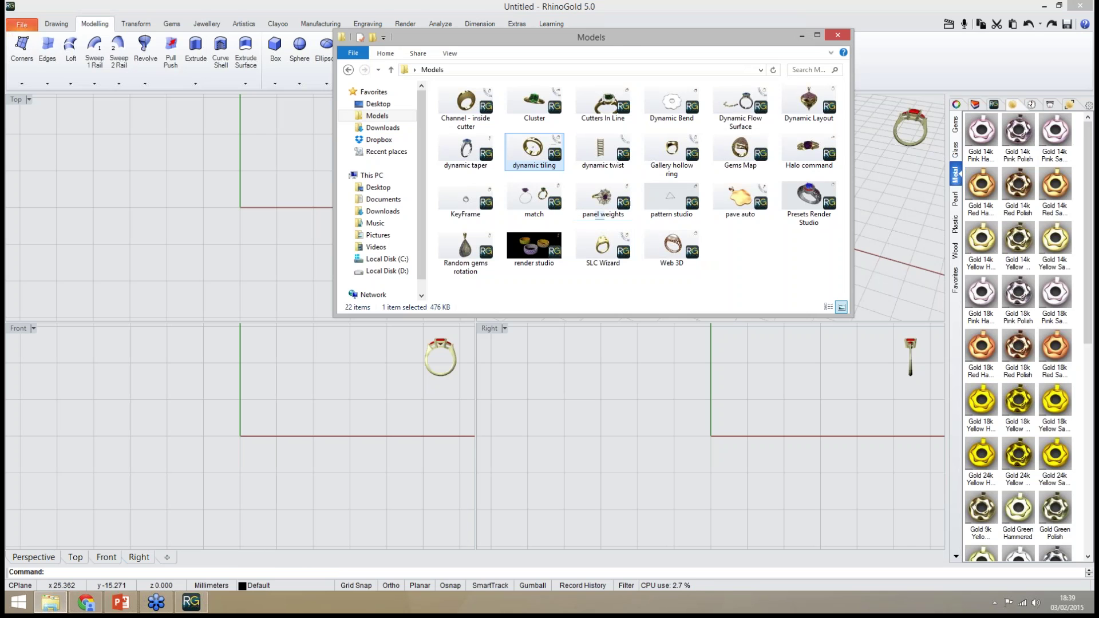
{"action": "left_click_drag", "start_coordinate": [741, 150], "coordinate": [256, 242]}
{"action": "key", "text": "Return"}
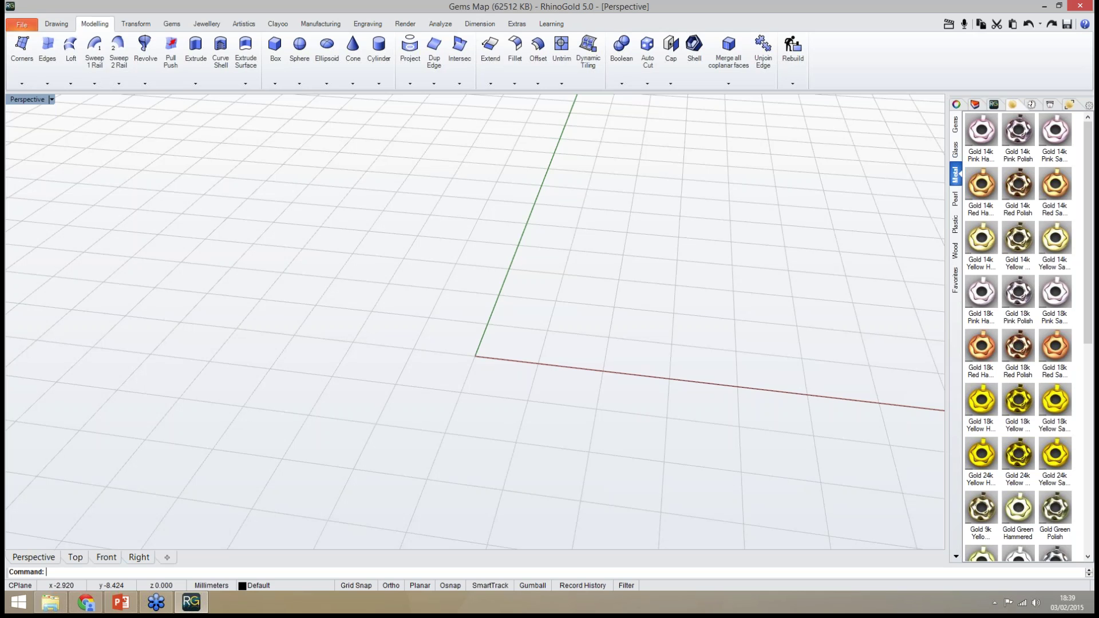
Minimize the stalled model window and launch a new RhinoGold session from the desktop
{"action": "mouse_move", "coordinate": [190, 602]}
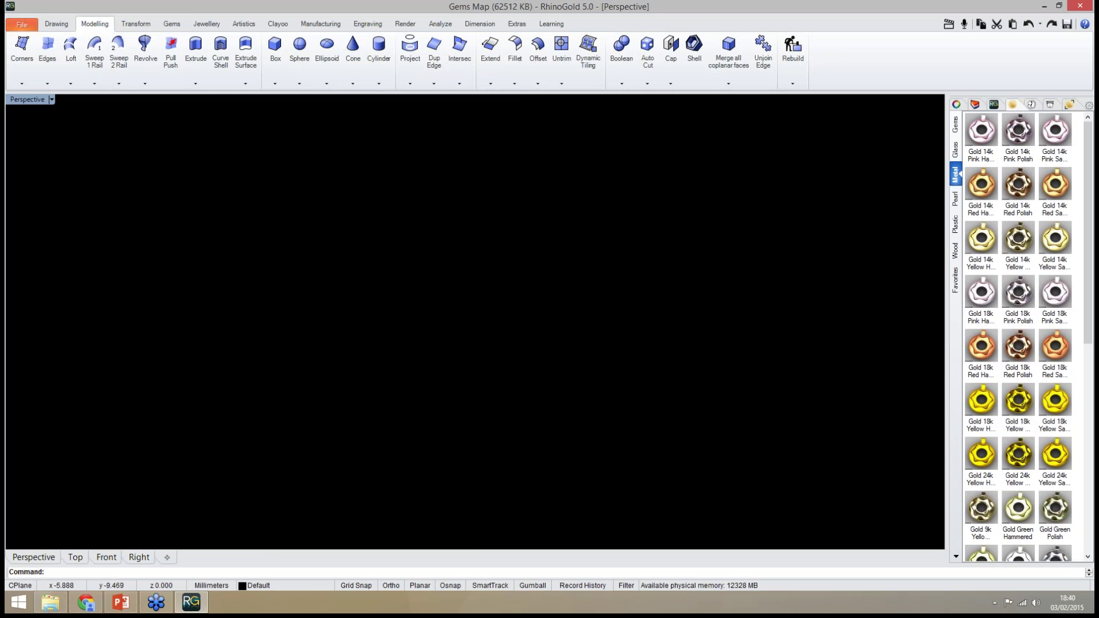
{"action": "left_click", "coordinate": [1045, 6]}
{"action": "left_click", "coordinate": [112, 23]}
{"action": "left_click", "coordinate": [27, 23]}
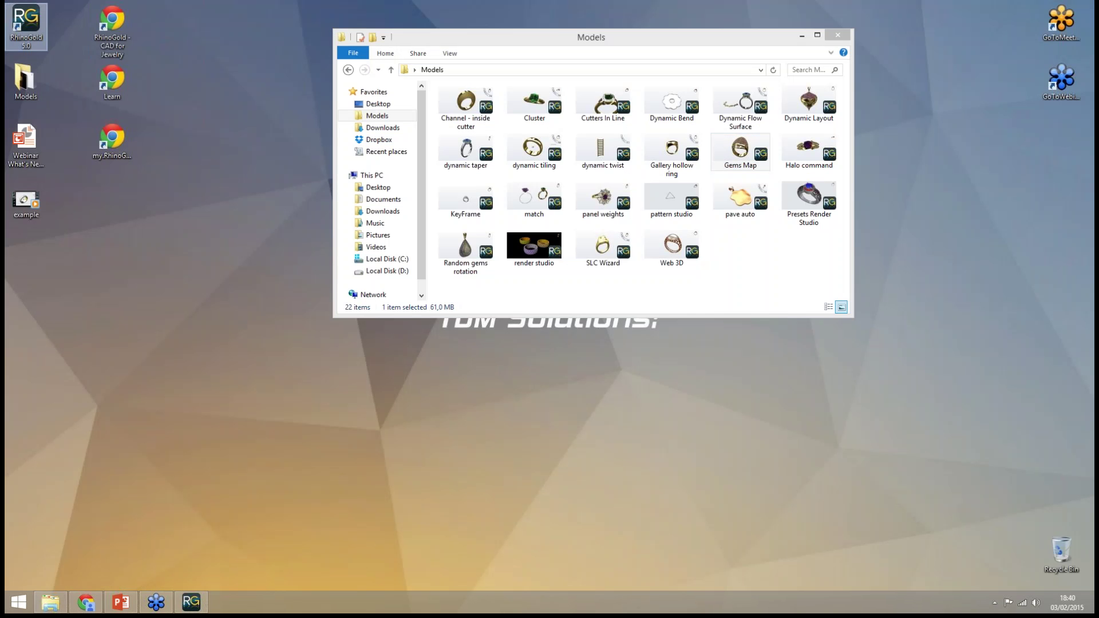
{"action": "double_click", "coordinate": [27, 22]}
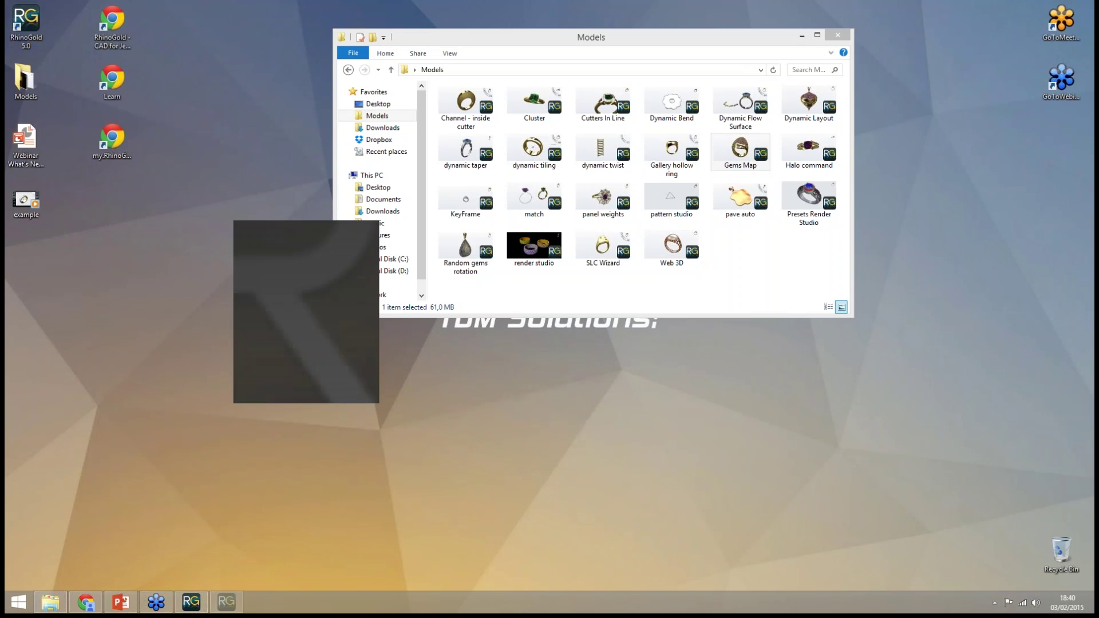
{"action": "mouse_move", "coordinate": [191, 601]}
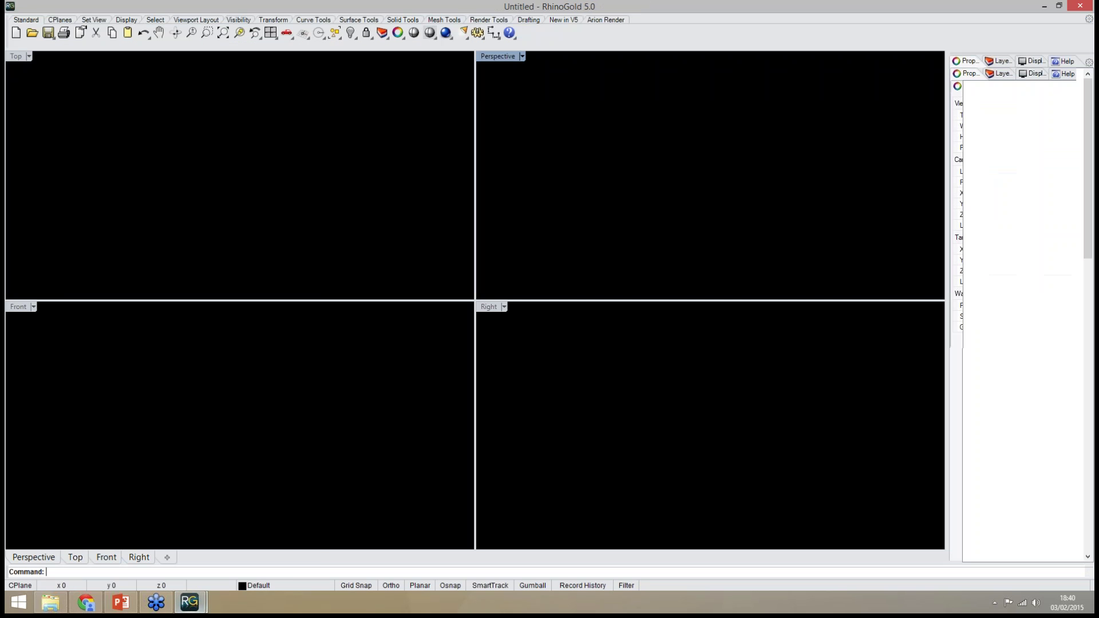
{"action": "mouse_move", "coordinate": [189, 601]}
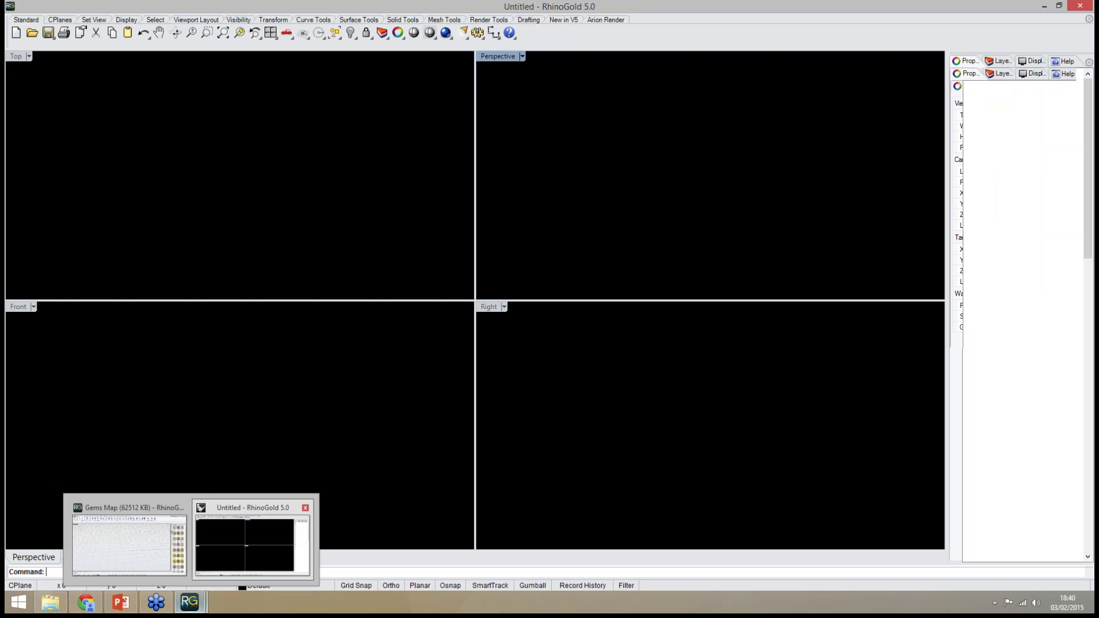
Try to open the Gems Map file again in the new session with the Open file option
{"action": "left_click", "coordinate": [191, 603]}
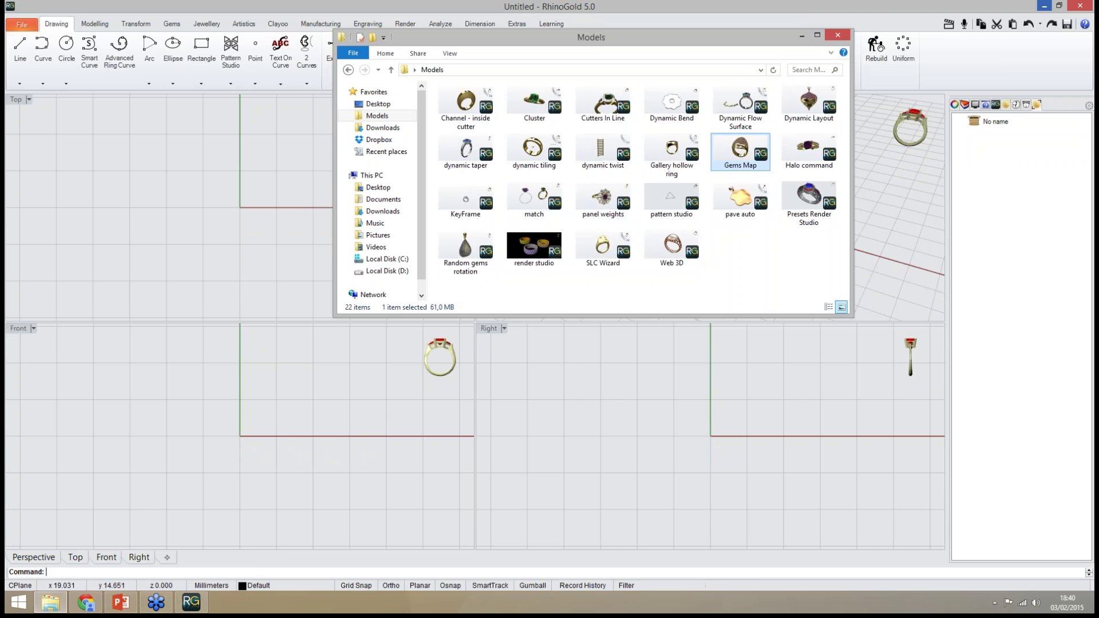
{"action": "left_click_drag", "start_coordinate": [740, 152], "coordinate": [757, 491]}
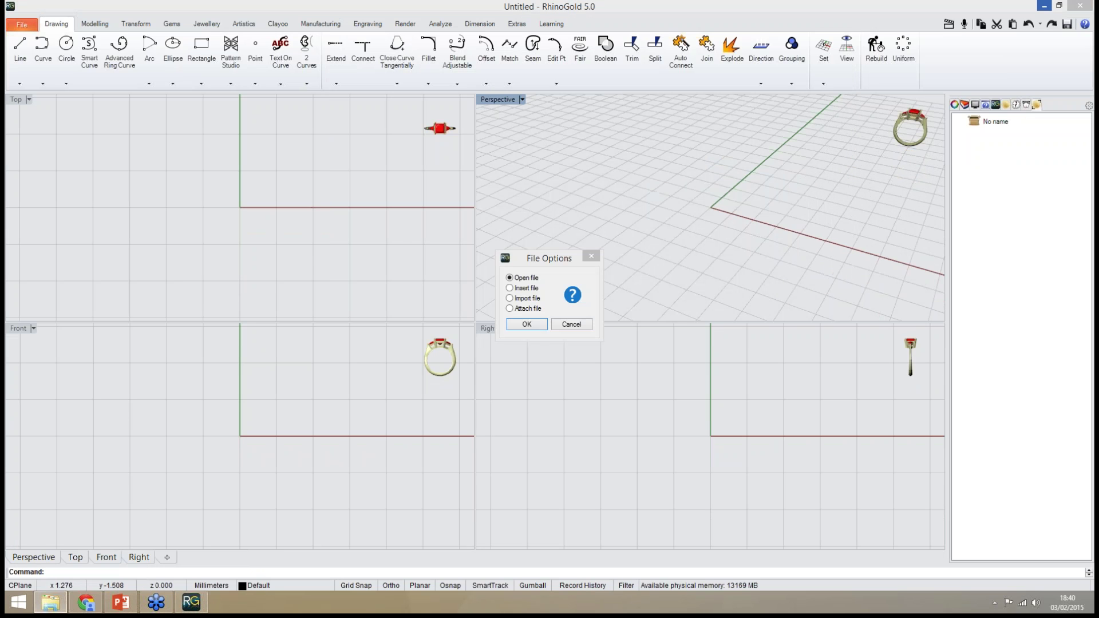
{"action": "key", "text": "Return"}
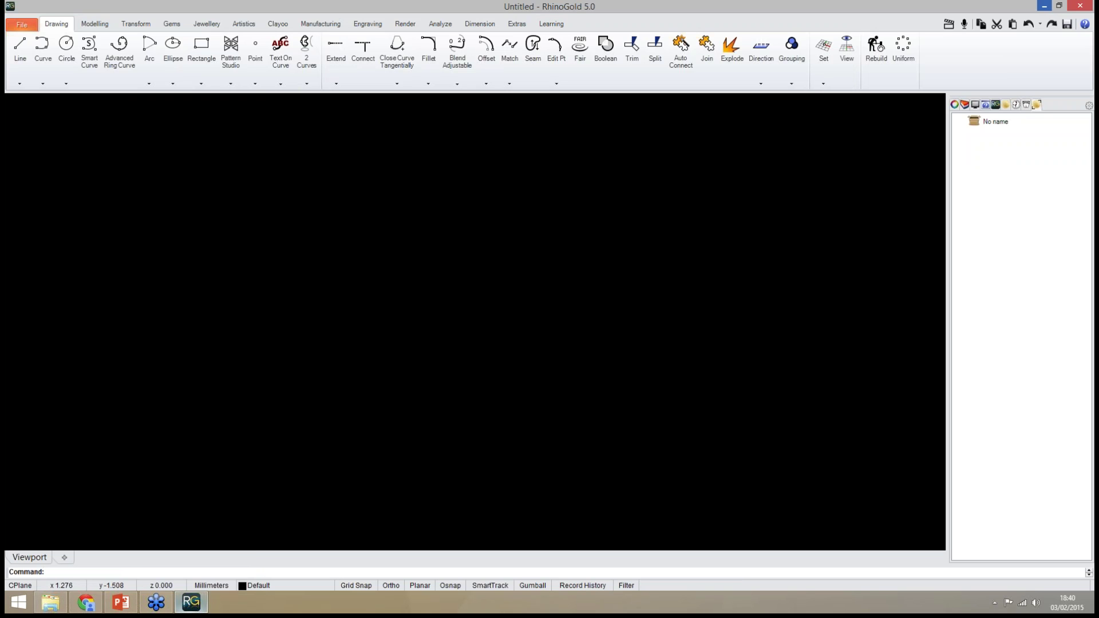
{"action": "mouse_move", "coordinate": [192, 602]}
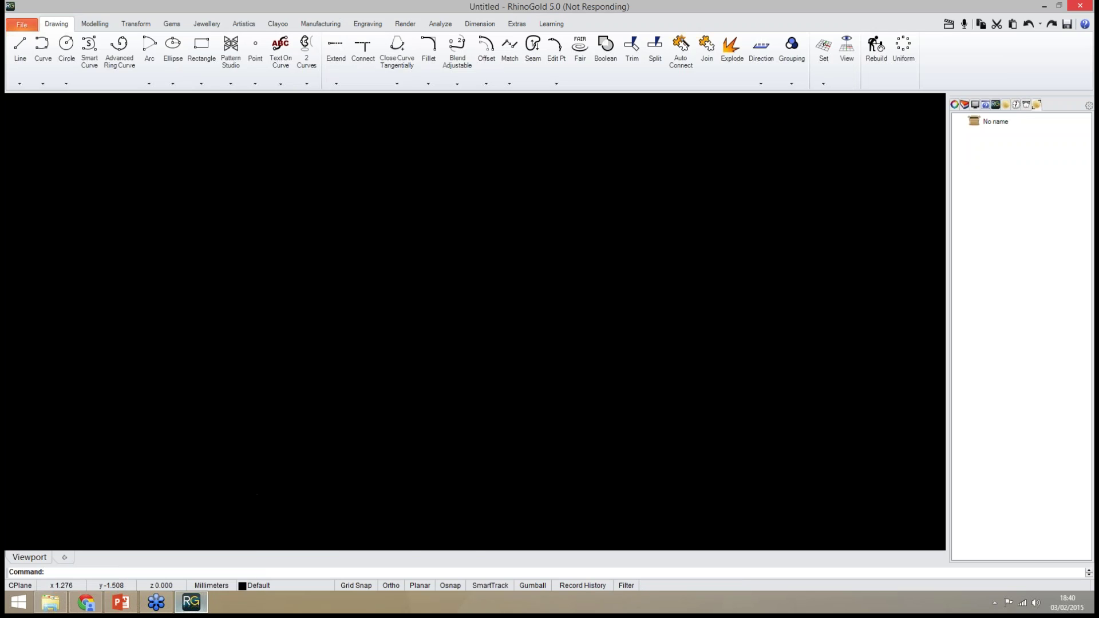
{"action": "left_click", "coordinate": [194, 602]}
{"action": "left_click", "coordinate": [756, 268]}
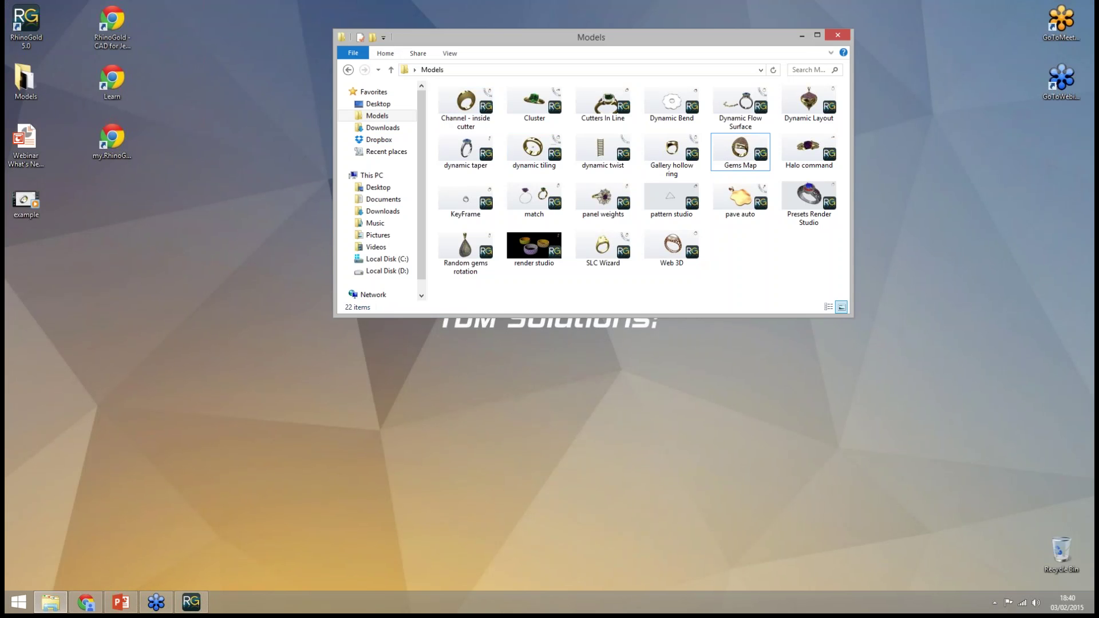
Move the Channel - inside cutter file from the Models folder to the desktop and open it in RhinoGold
{"action": "left_click_drag", "start_coordinate": [465, 106], "coordinate": [192, 601]}
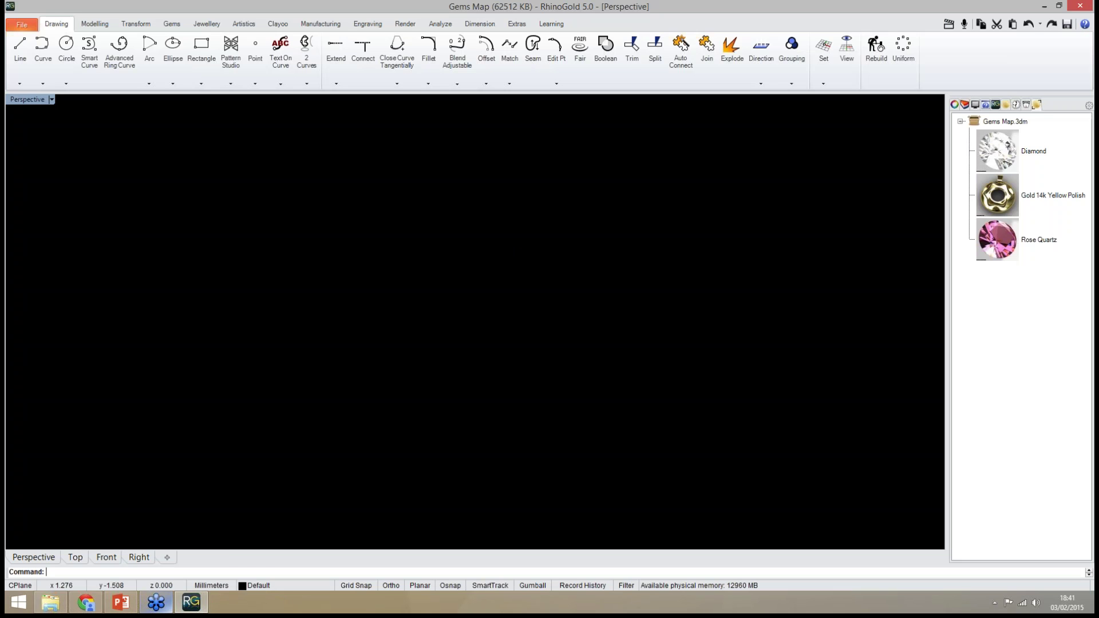
{"action": "mouse_move", "coordinate": [191, 603]}
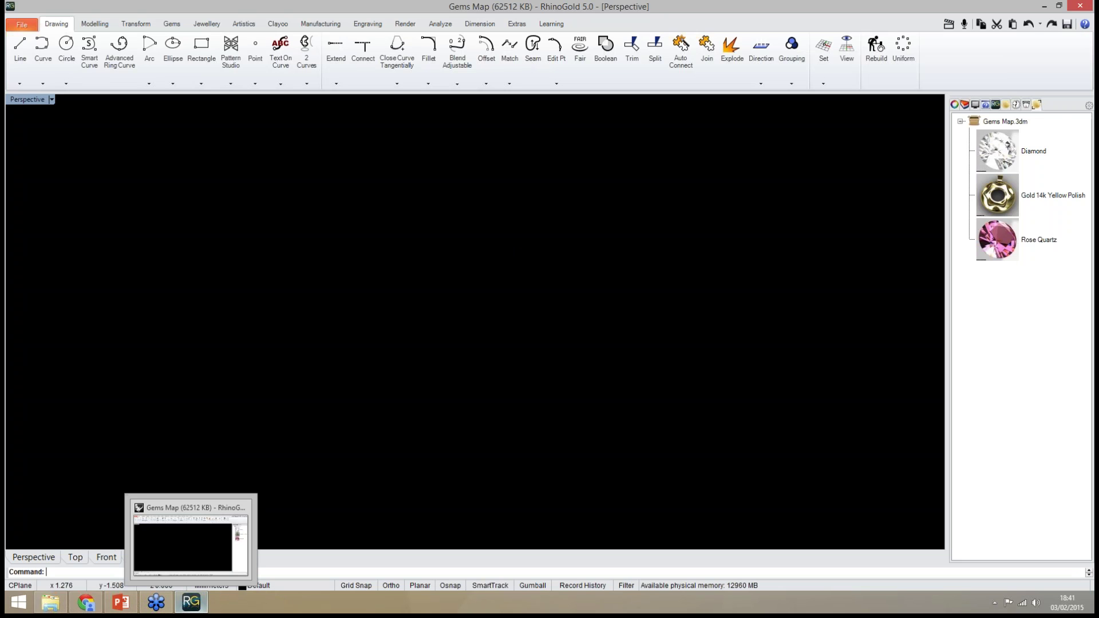
{"action": "left_click_drag", "start_coordinate": [192, 601], "coordinate": [242, 446]}
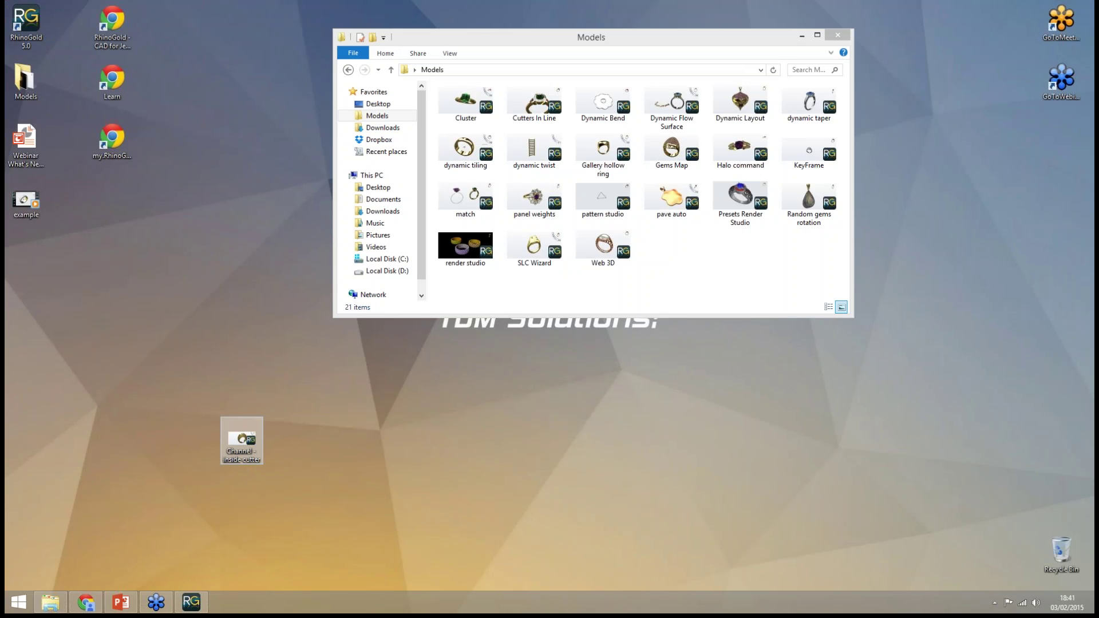
{"action": "left_click", "coordinate": [241, 441]}
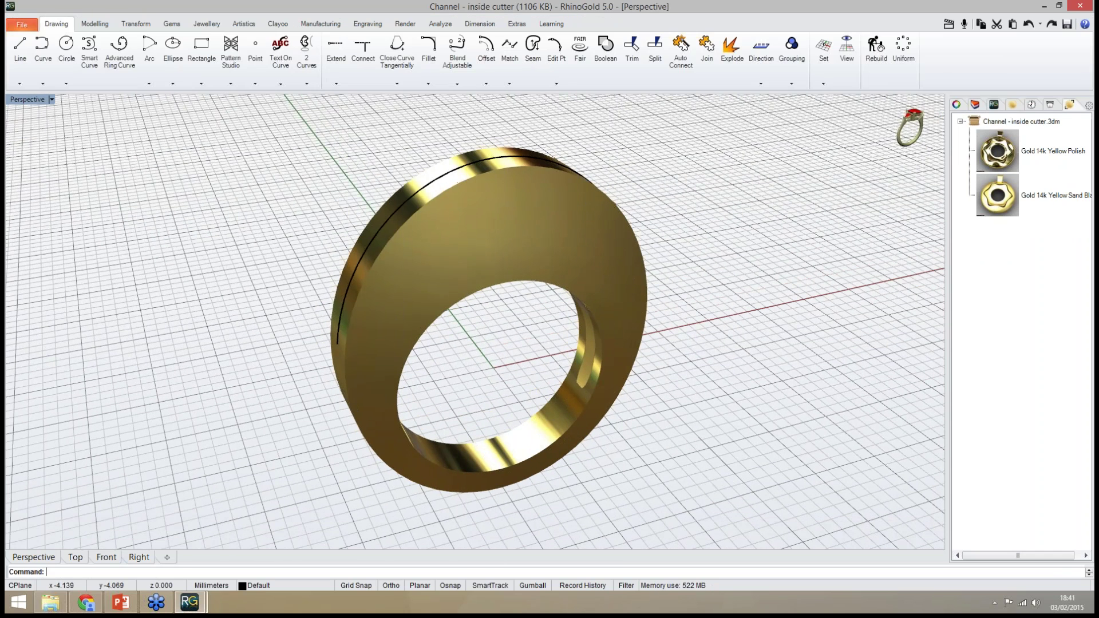
Start the Channel tool and choose the black curve along the ring's outer rim as the channel path
{"action": "right_click_drag", "start_coordinate": [400, 344], "coordinate": [458, 343]}
{"action": "scroll", "coordinate": [401, 338], "scroll_direction": "down", "scroll_amount": 2}
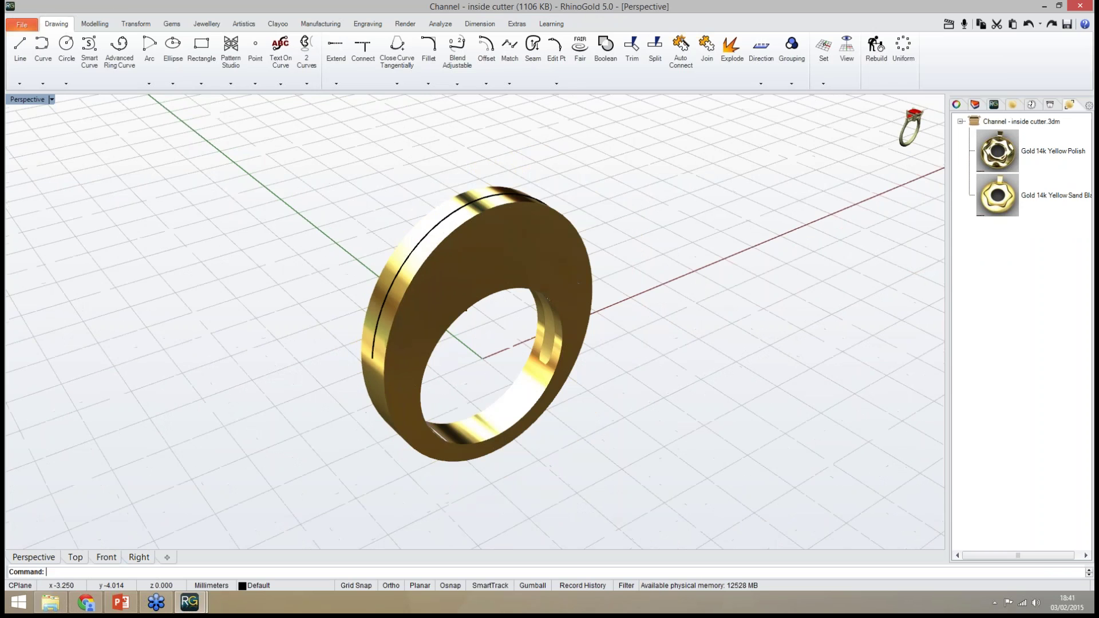
{"action": "scroll", "coordinate": [475, 309], "scroll_direction": "up", "scroll_amount": 1}
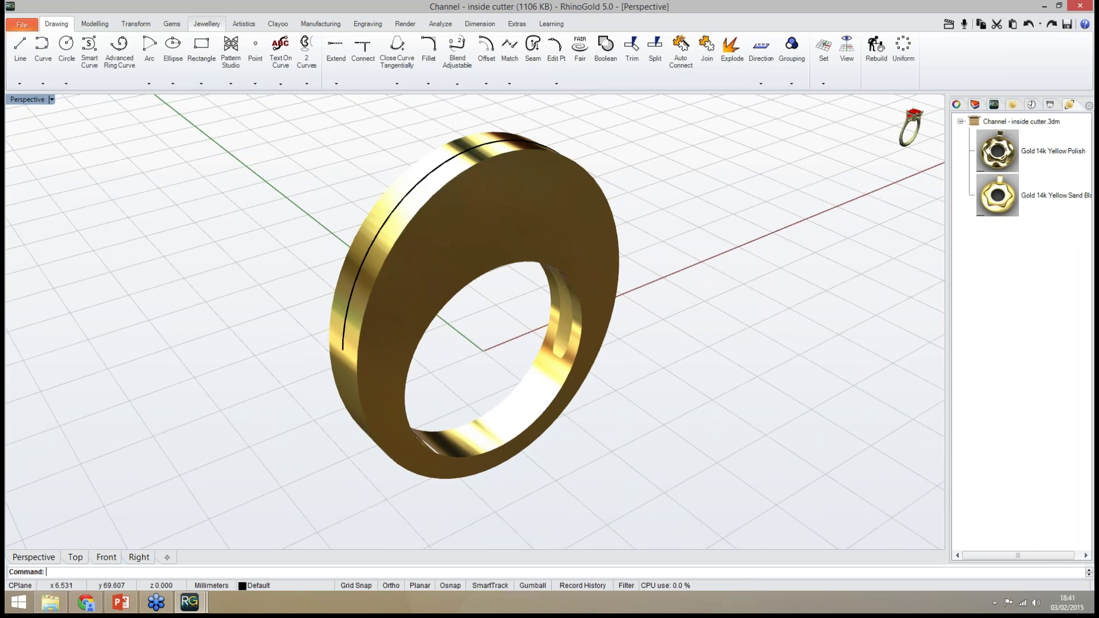
{"action": "left_click", "coordinate": [206, 24]}
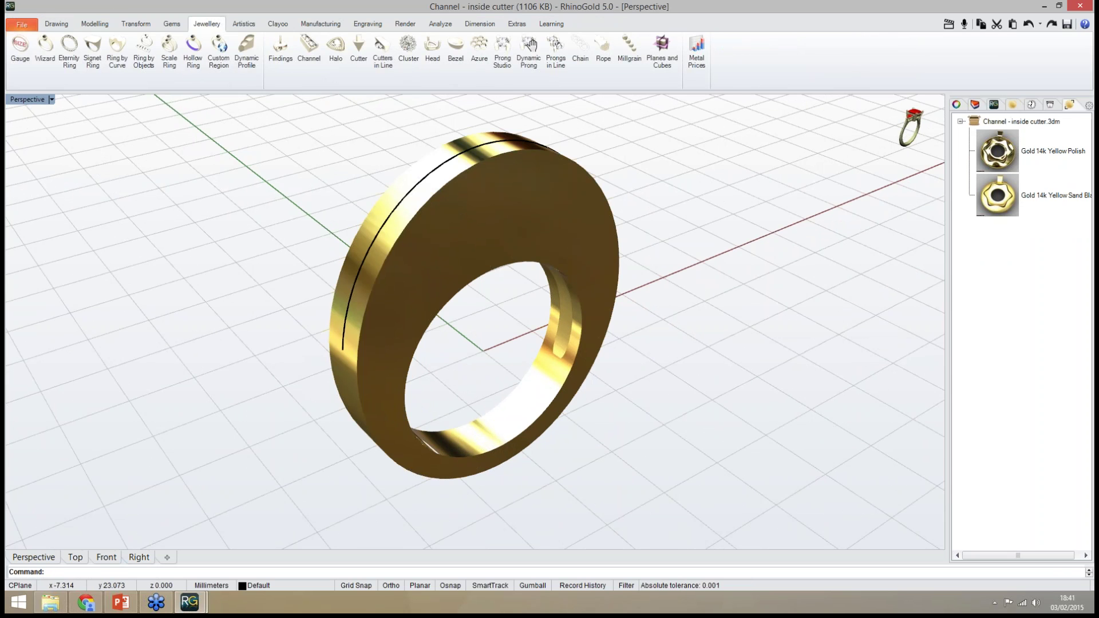
{"action": "right_click_drag", "start_coordinate": [266, 254], "coordinate": [275, 261]}
{"action": "scroll", "coordinate": [436, 343], "scroll_direction": "down", "scroll_amount": 2}
{"action": "scroll", "coordinate": [487, 320], "scroll_direction": "up", "scroll_amount": 2}
{"action": "right_click_drag", "start_coordinate": [412, 312], "coordinate": [417, 338]}
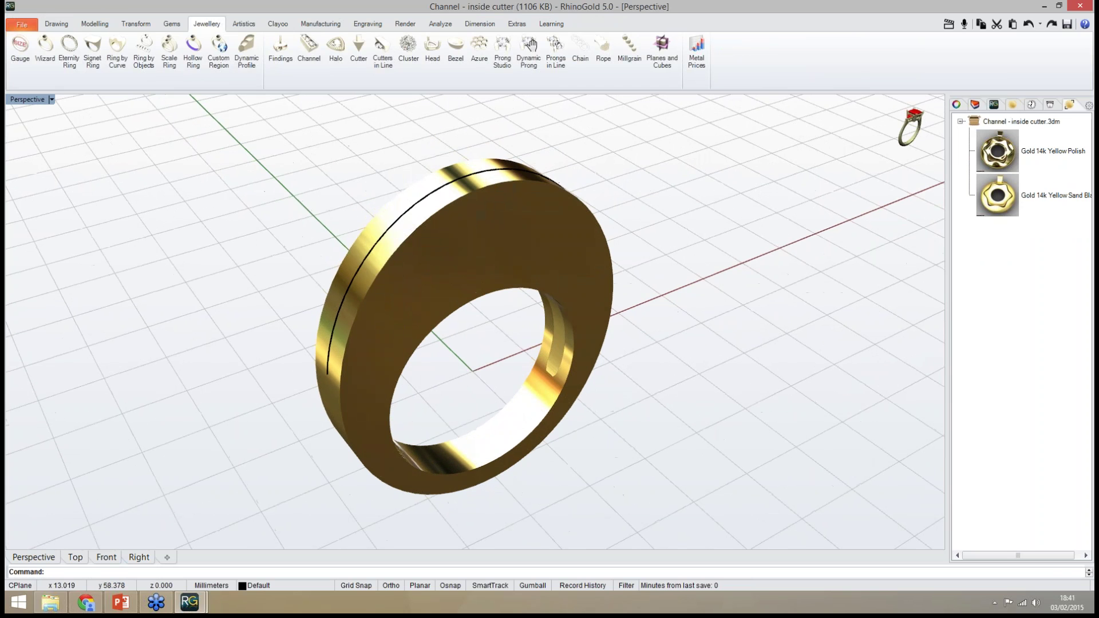
{"action": "left_click", "coordinate": [309, 52]}
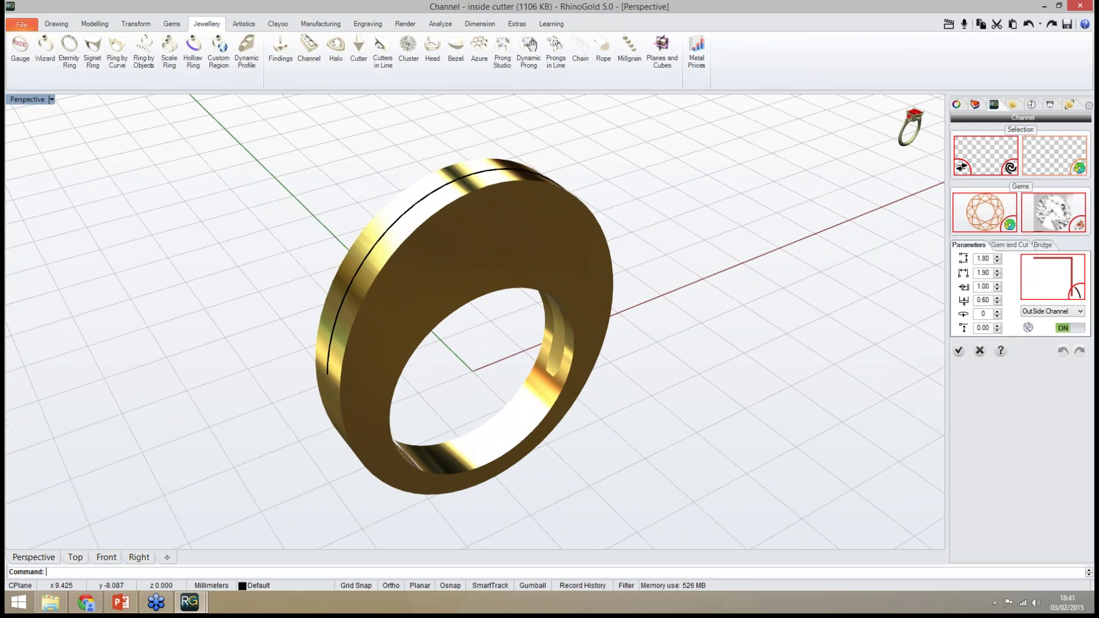
{"action": "right_click_drag", "start_coordinate": [633, 386], "coordinate": [665, 387]}
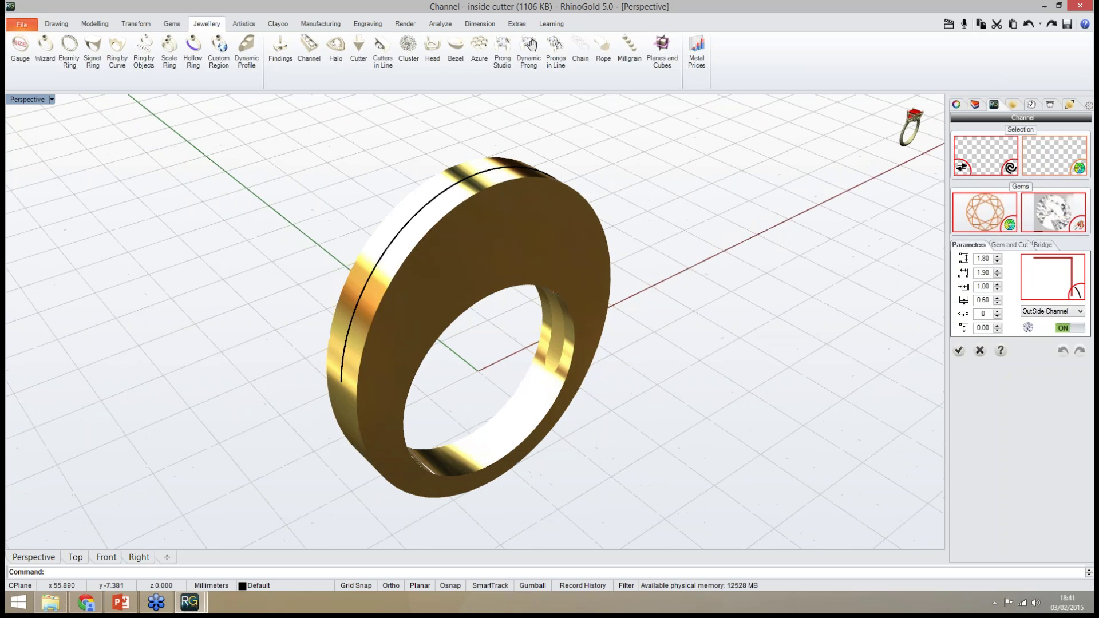
{"action": "left_click", "coordinate": [985, 161]}
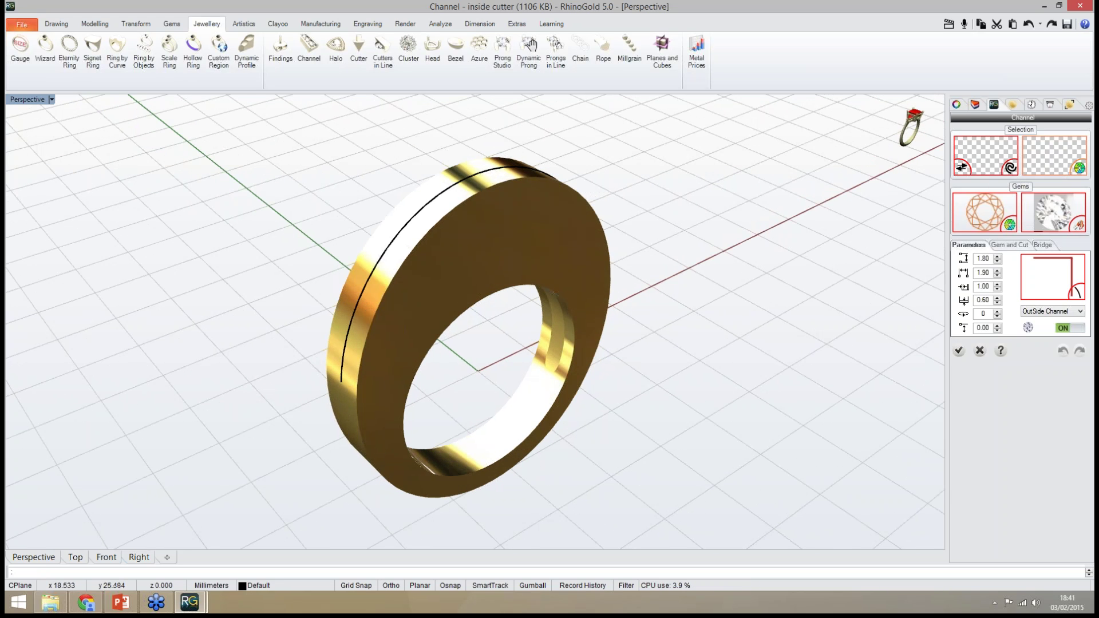
{"action": "left_click", "coordinate": [435, 198]}
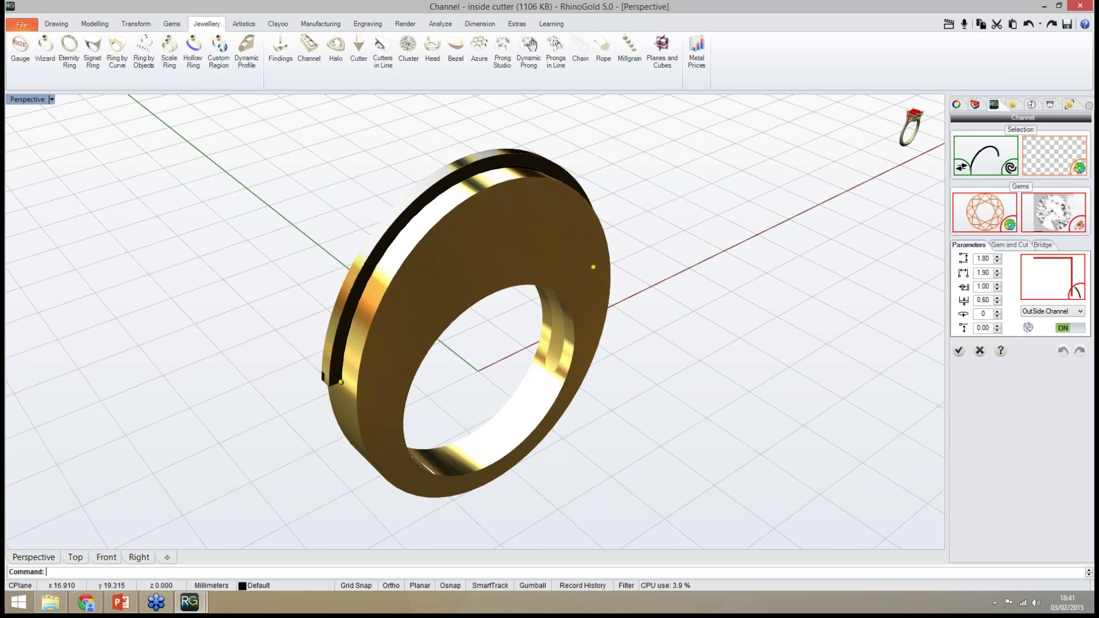
Set the channel's rotation angle to 90 and check the gem-set channel preview up close
{"action": "mouse_move", "coordinate": [676, 366]}
{"action": "right_mouse_down"}
{"action": "mouse_move", "coordinate": [685, 387]}
{"action": "mouse_move", "coordinate": [668, 369]}
{"action": "right_mouse_up"}
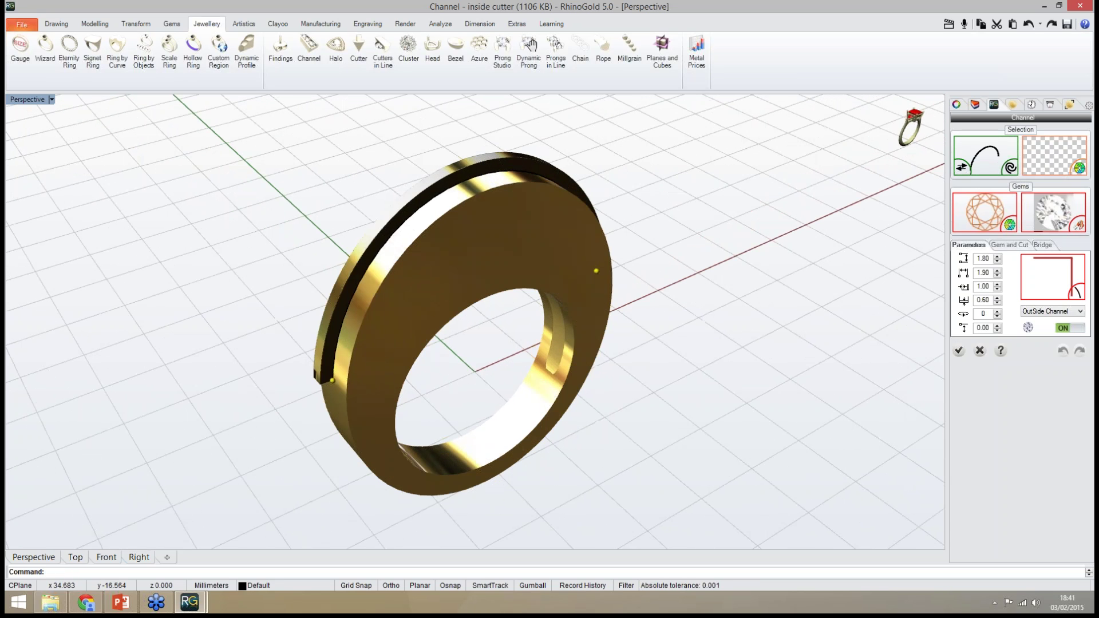
{"action": "type", "text": "9"}
{"action": "left_click", "coordinate": [458, 412]}
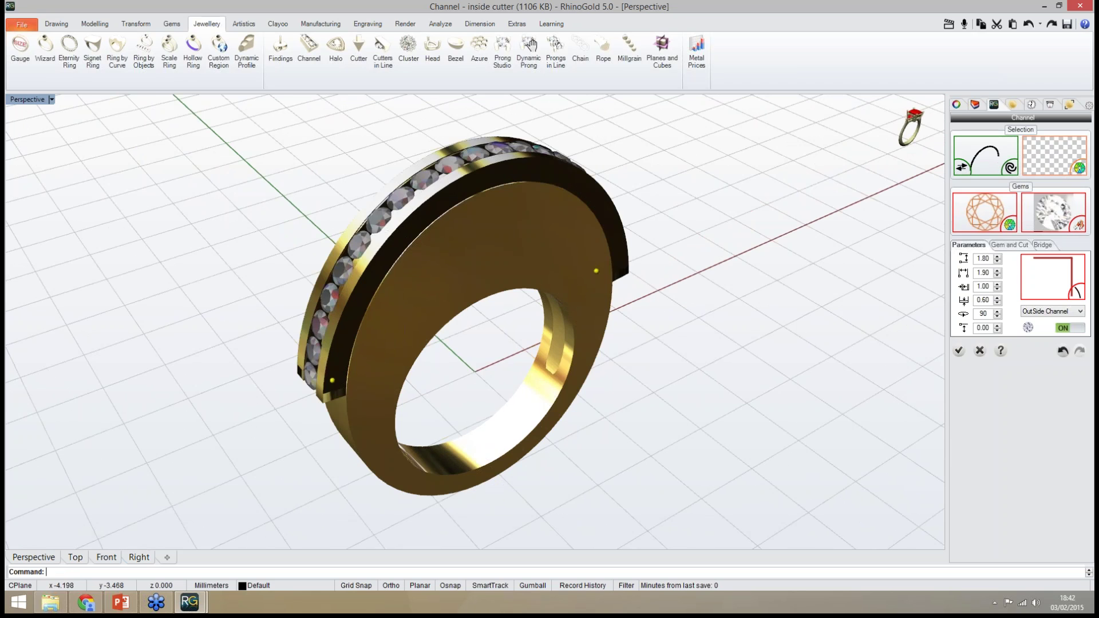
{"action": "right_click_drag", "start_coordinate": [458, 412], "coordinate": [506, 367]}
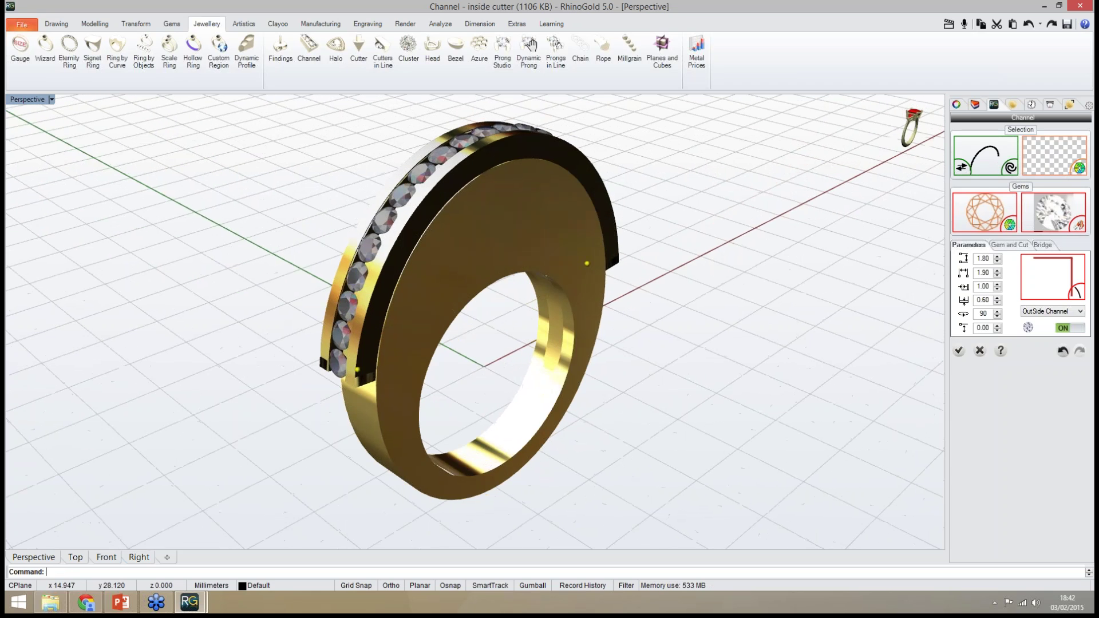
{"action": "scroll", "coordinate": [435, 223], "scroll_direction": "up", "scroll_amount": 5}
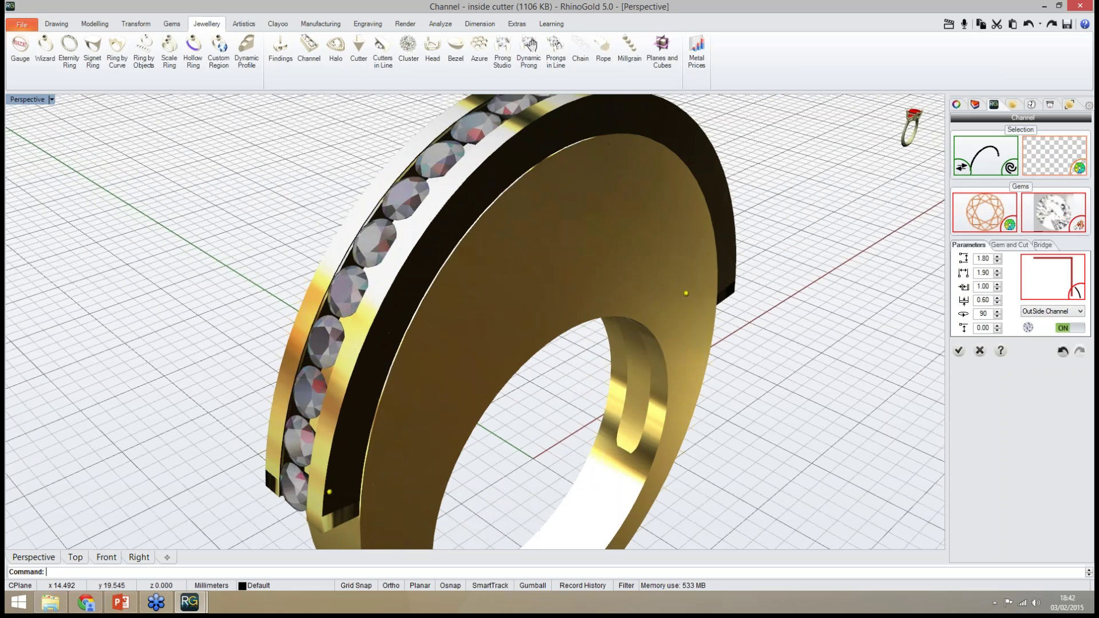
Change the channel type to InSide Channel so that the gem channel is set into the ring's outer rim
{"action": "scroll", "coordinate": [435, 246], "scroll_direction": "down", "scroll_amount": 2}
{"action": "right_click_drag", "start_coordinate": [430, 269], "coordinate": [396, 261]}
{"action": "left_click", "coordinate": [1053, 310]}
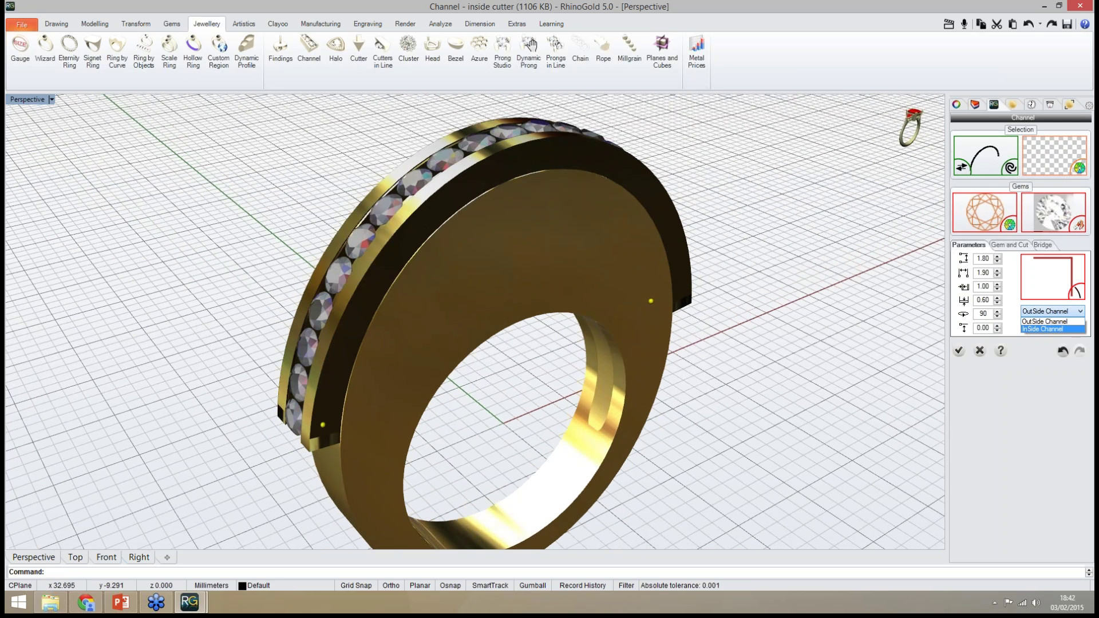
{"action": "left_click", "coordinate": [1043, 329]}
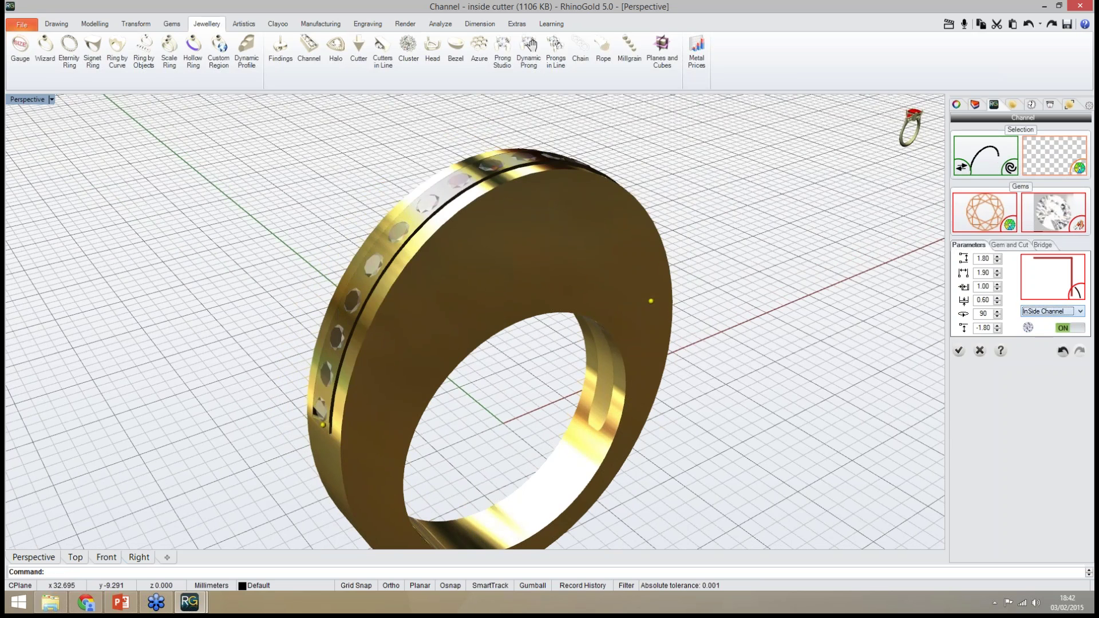
{"action": "right_click_drag", "start_coordinate": [458, 251], "coordinate": [466, 226]}
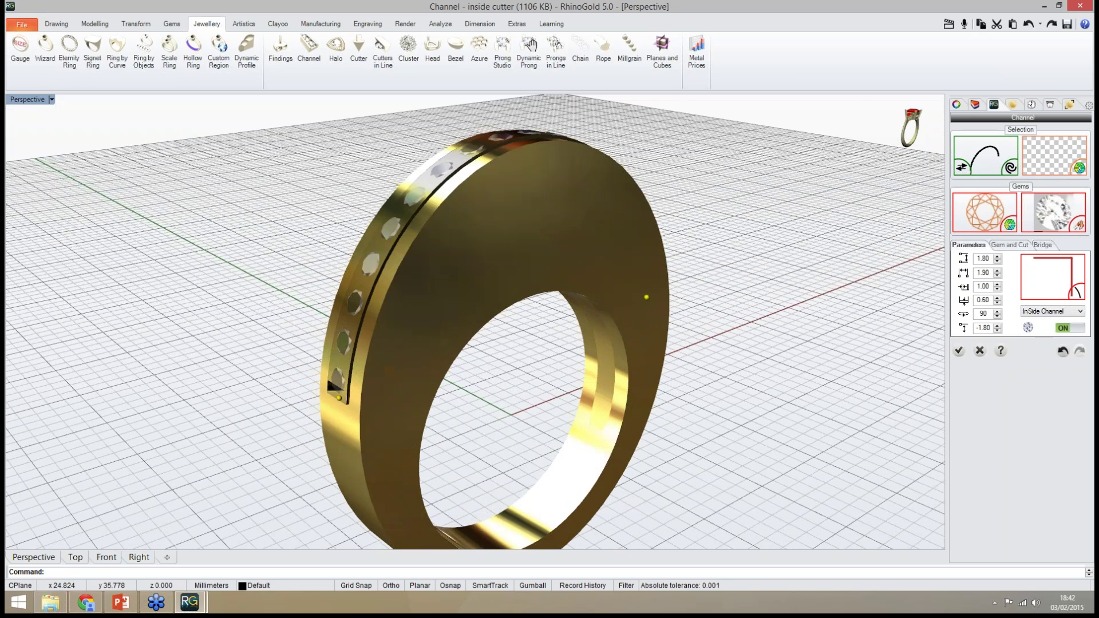
Switch the perspective view to Wireframe display and inspect the channel gems inside the ring up close
{"action": "scroll", "coordinate": [440, 177], "scroll_direction": "up", "scroll_amount": 4}
{"action": "left_click", "coordinate": [852, 111]}
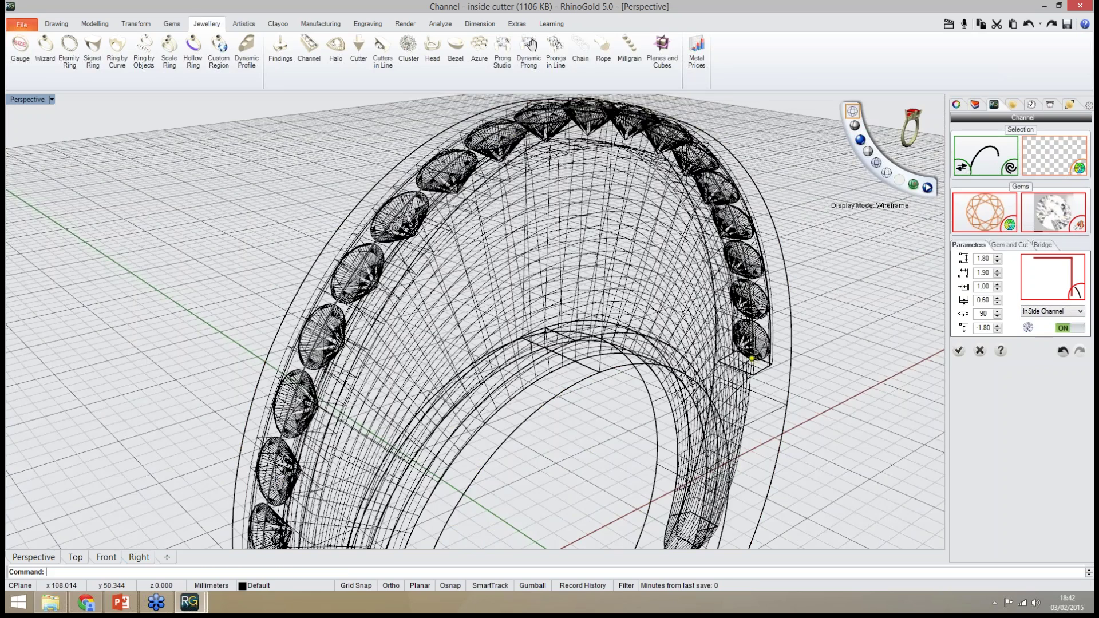
{"action": "right_click_drag", "start_coordinate": [549, 197], "coordinate": [452, 186]}
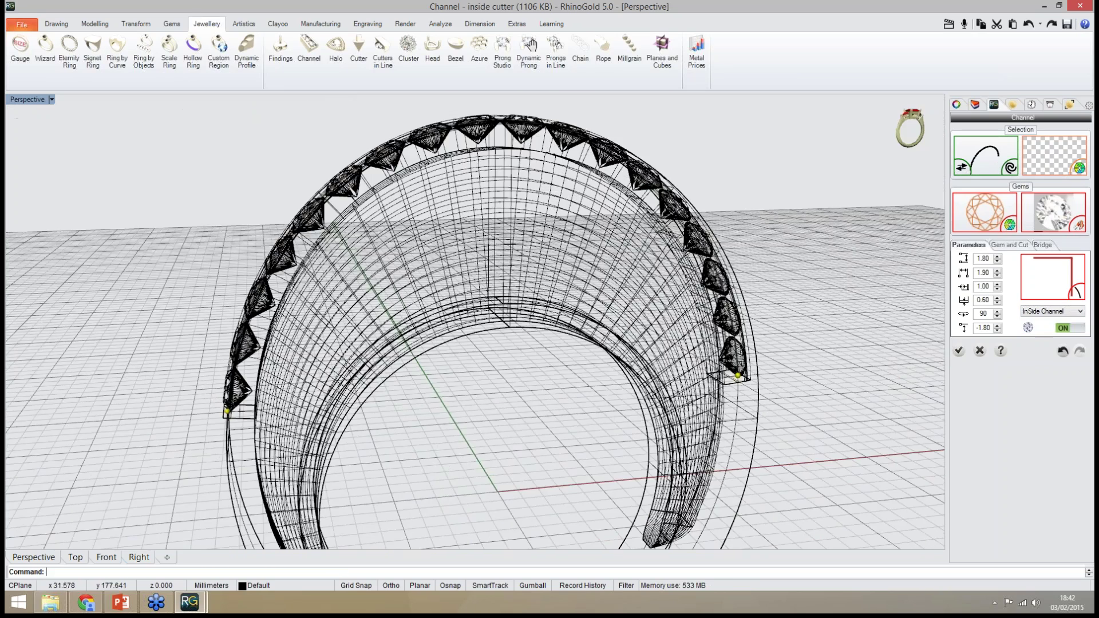
{"action": "scroll", "coordinate": [366, 137], "scroll_direction": "up", "scroll_amount": 2}
{"action": "scroll", "coordinate": [321, 355], "scroll_direction": "up", "scroll_amount": 2}
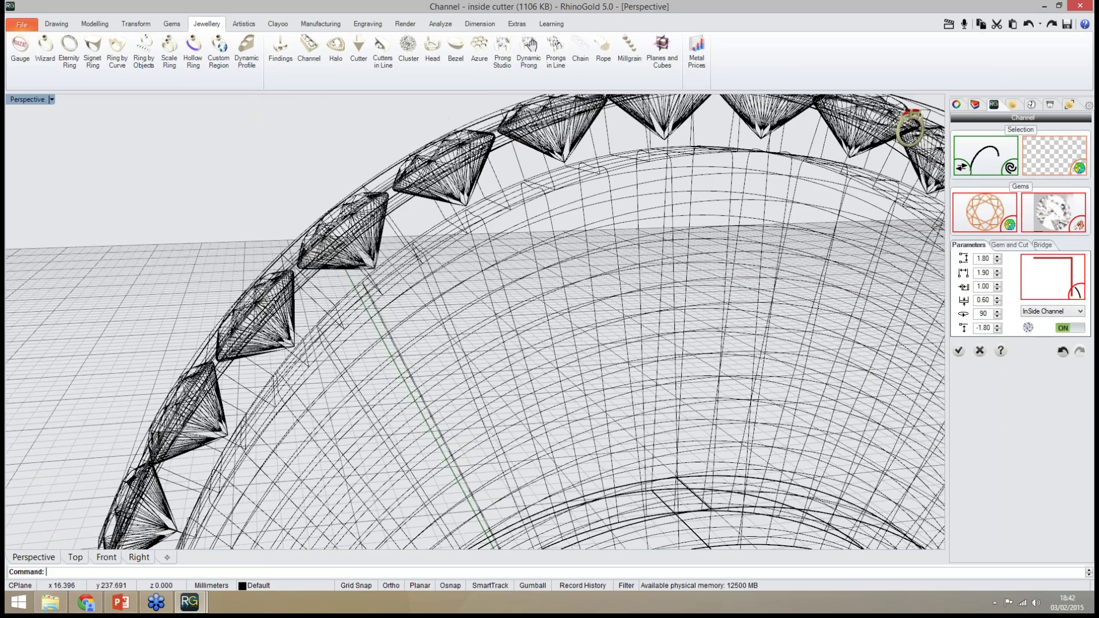
{"action": "right_click_drag", "start_coordinate": [344, 235], "coordinate": [322, 199]}
Try raising the channel height to 2.10 and look over the gem and cutter settings
{"action": "scroll", "coordinate": [354, 273], "scroll_direction": "down", "scroll_amount": 3}
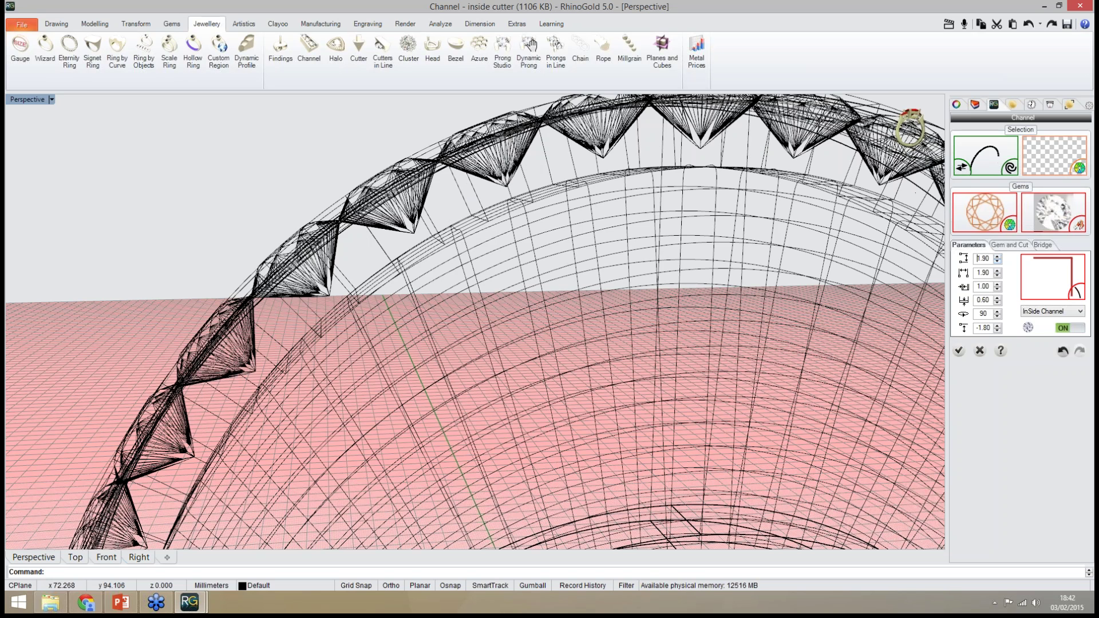
{"action": "key", "text": "Down"}
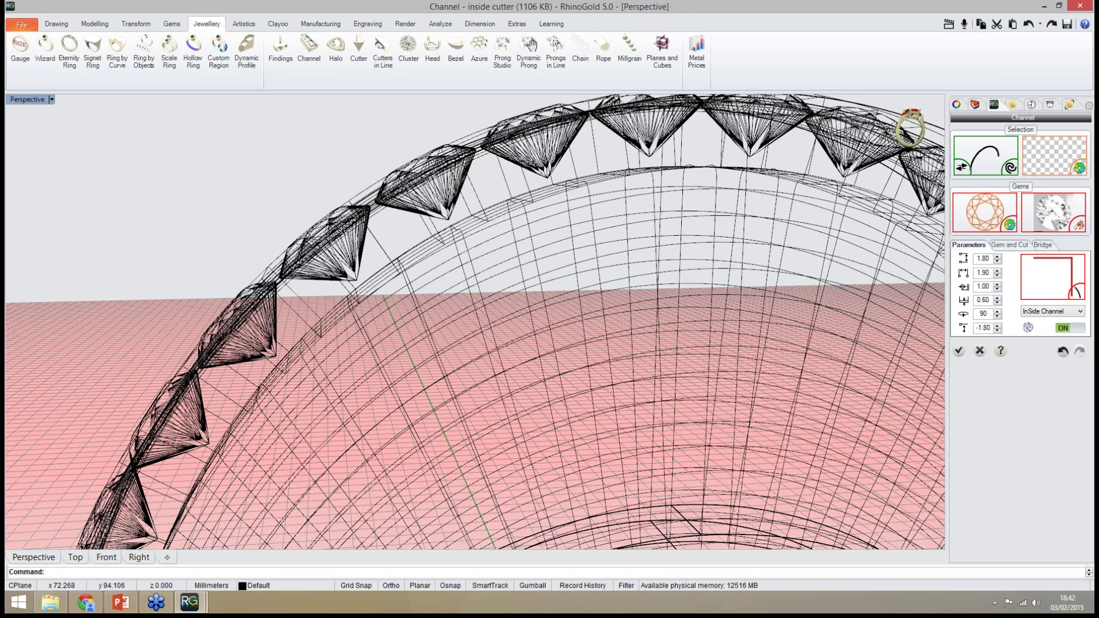
{"action": "left_click", "coordinate": [1009, 245]}
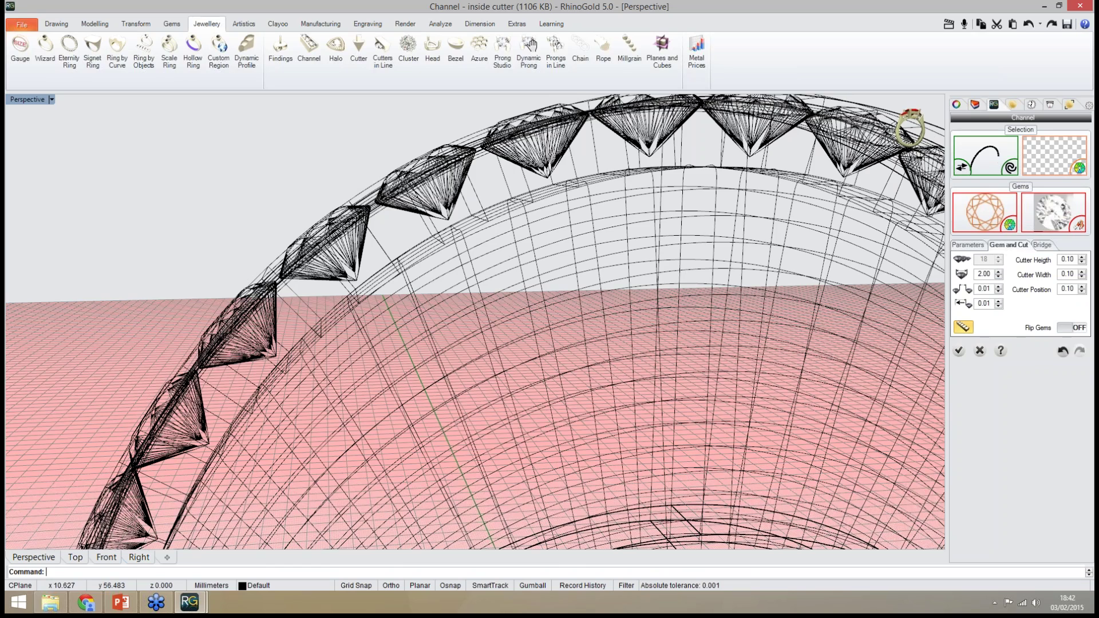
{"action": "right_click_drag", "start_coordinate": [573, 343], "coordinate": [579, 343]}
{"action": "right_click_drag", "start_coordinate": [475, 343], "coordinate": [561, 323]}
{"action": "left_click", "coordinate": [968, 245]}
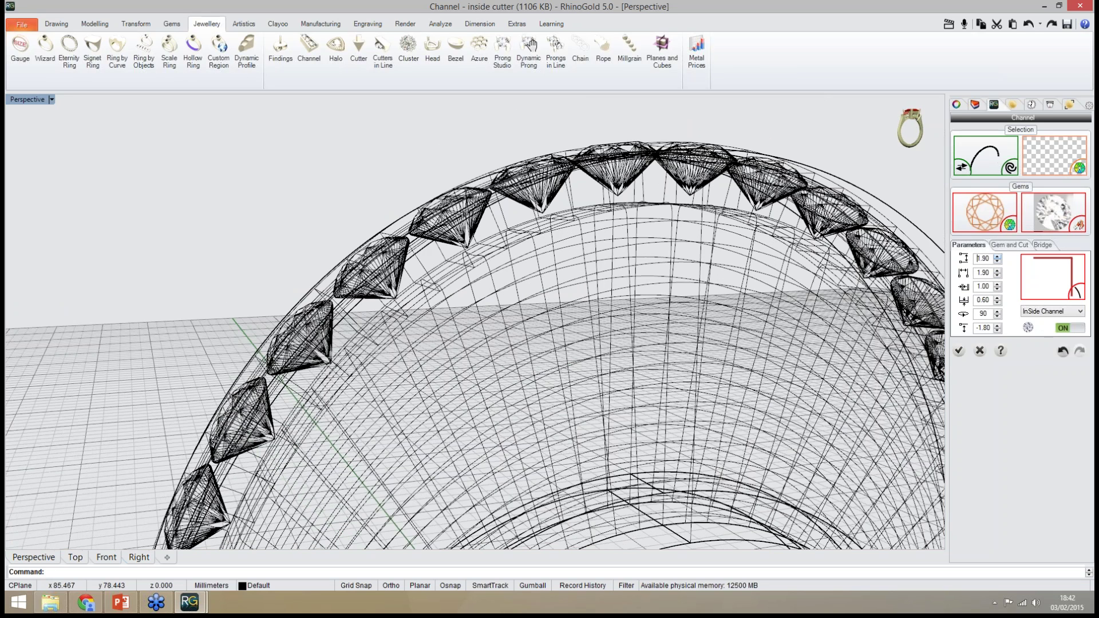
{"action": "left_click", "coordinate": [998, 256]}
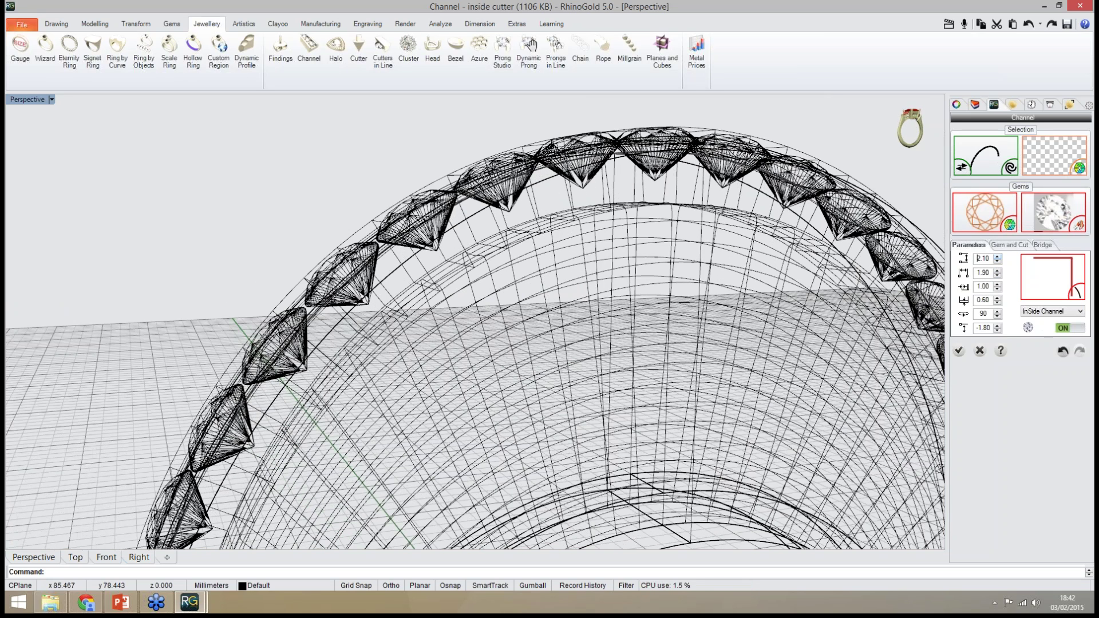
{"action": "left_click", "coordinate": [1009, 245]}
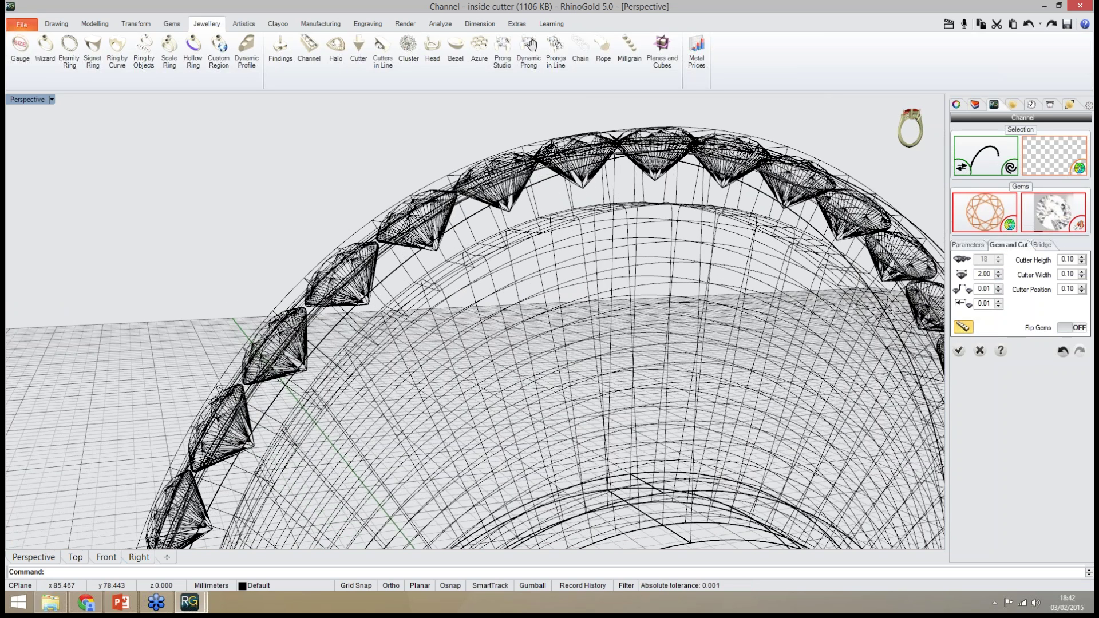
Set the fourth channel parameter, below the 1.00 value, to 0.10 and the channel height to 1.80
{"action": "left_click", "coordinate": [968, 245]}
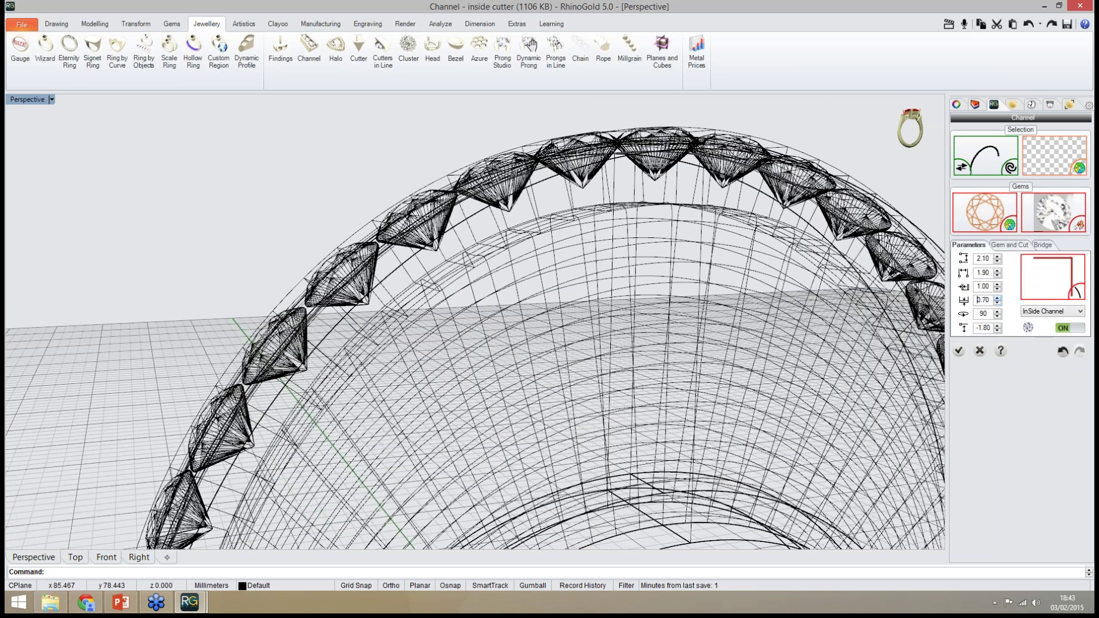
{"action": "scroll", "coordinate": [978, 300], "scroll_direction": "down", "scroll_amount": 2}
{"action": "left_click", "coordinate": [998, 303]}
{"action": "left_click", "coordinate": [997, 303]}
{"action": "left_click", "coordinate": [998, 303]}
{"action": "left_click", "coordinate": [997, 303]}
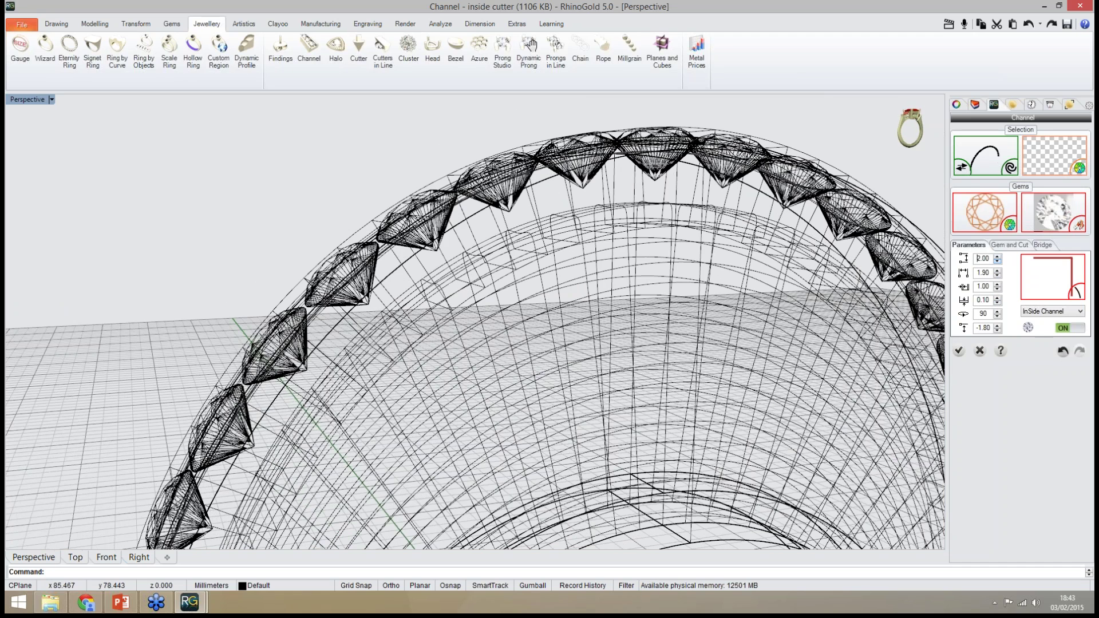
{"action": "left_click", "coordinate": [998, 261]}
{"action": "left_click", "coordinate": [997, 261]}
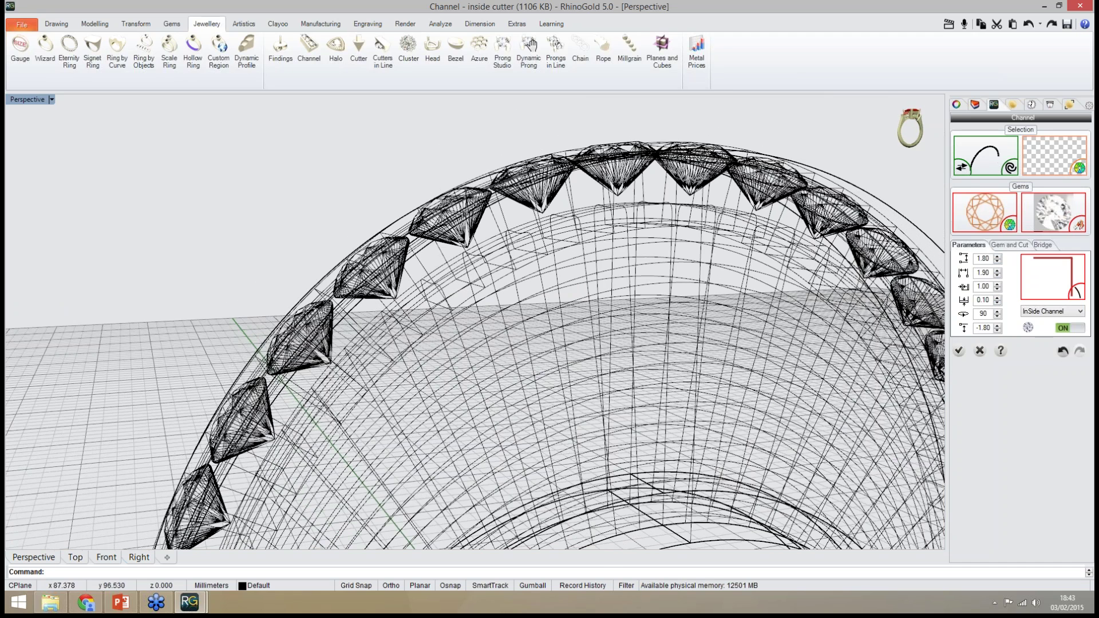
Enable bridges for the channel and examine them between the gems close up in the Front view
{"action": "right_click_drag", "start_coordinate": [704, 320], "coordinate": [637, 304]}
{"action": "left_click", "coordinate": [1042, 245]}
{"action": "left_click", "coordinate": [1072, 260]}
{"action": "left_click", "coordinate": [107, 557]}
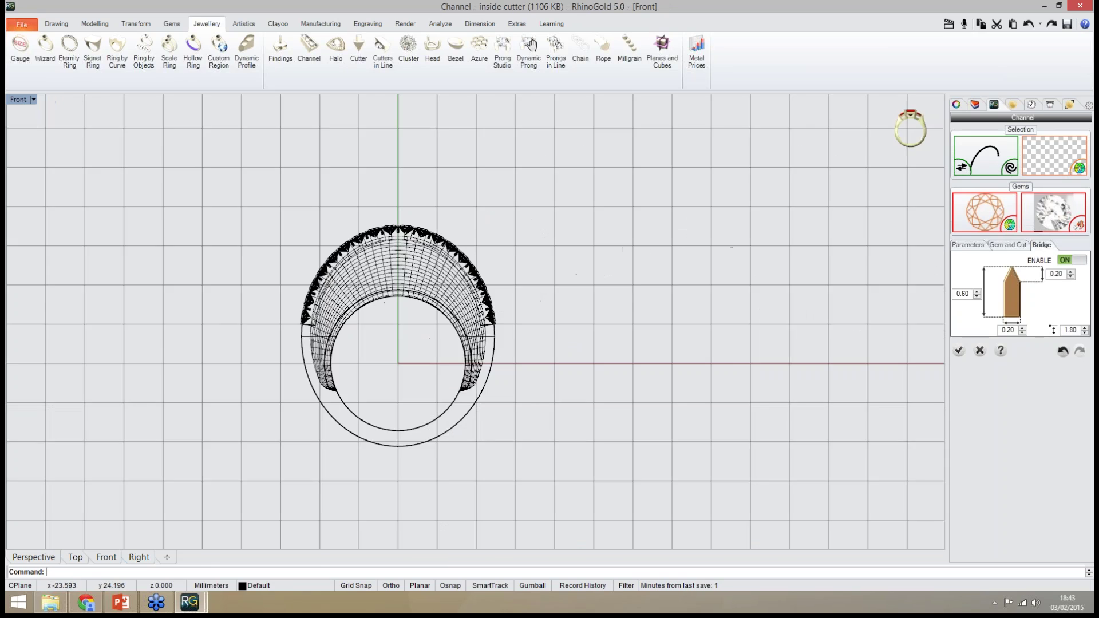
{"action": "right_click_drag", "start_coordinate": [389, 232], "coordinate": [396, 269]}
{"action": "scroll", "coordinate": [395, 268], "scroll_direction": "up", "scroll_amount": 5}
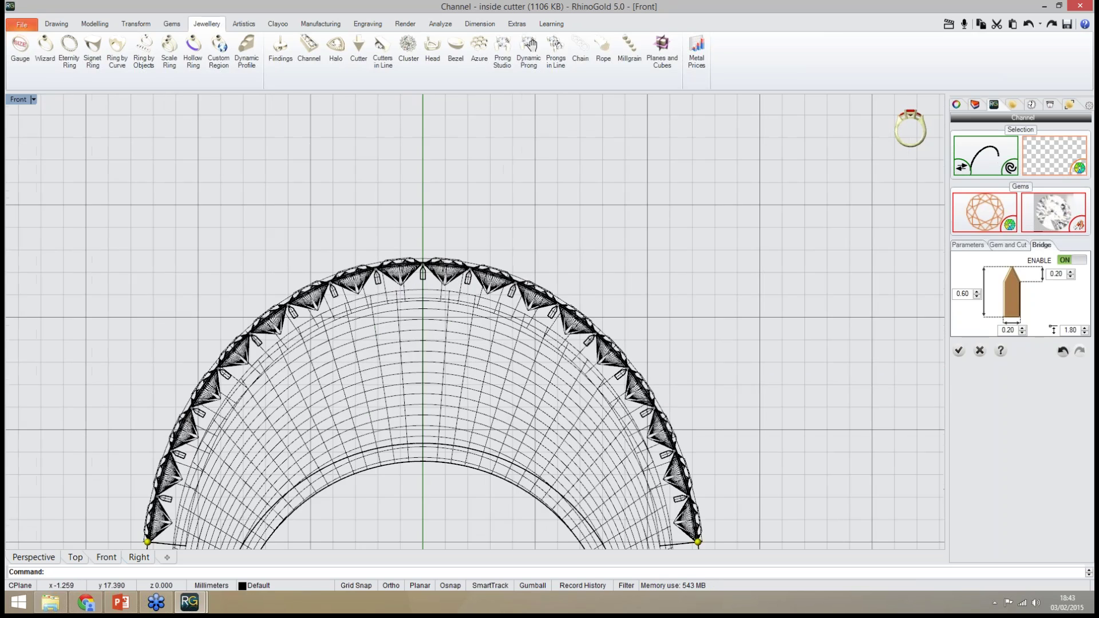
{"action": "scroll", "coordinate": [377, 277], "scroll_direction": "up", "scroll_amount": 8}
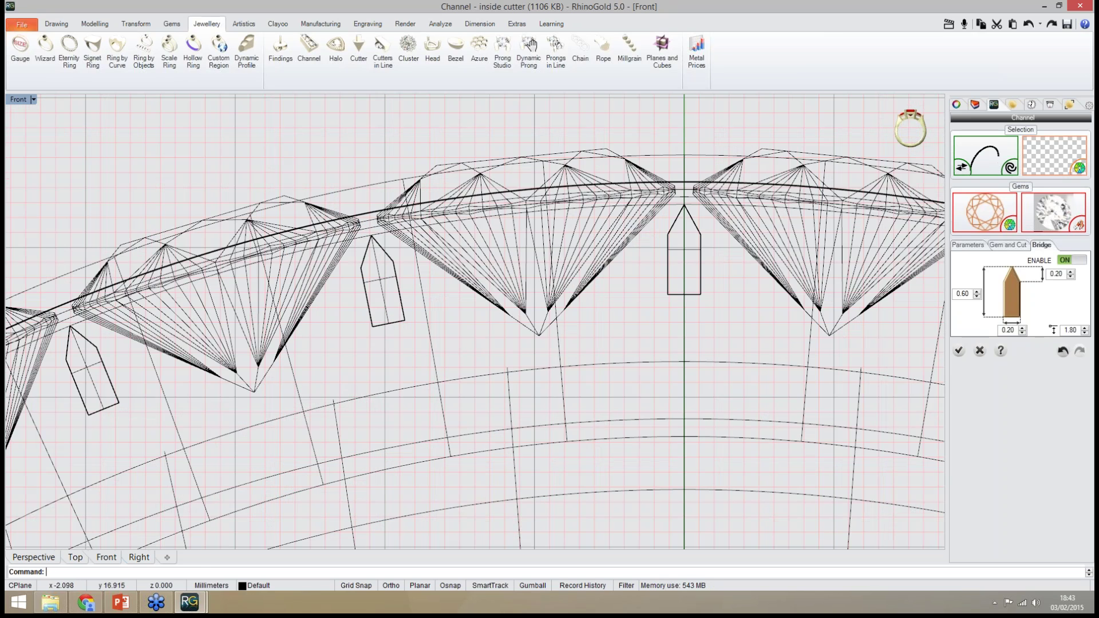
{"action": "scroll", "coordinate": [300, 258], "scroll_direction": "up", "scroll_amount": 2}
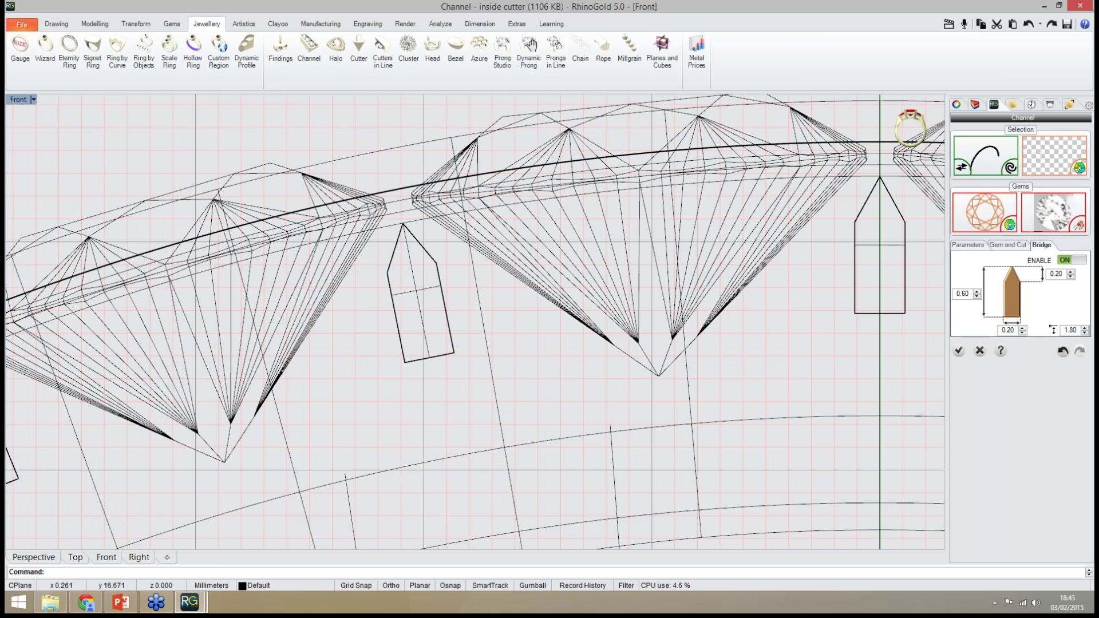
Set the bridge width to 0.40, height to 1.40, tip height to 0.30 and vertical position to 1.90
{"action": "left_click", "coordinate": [1023, 328]}
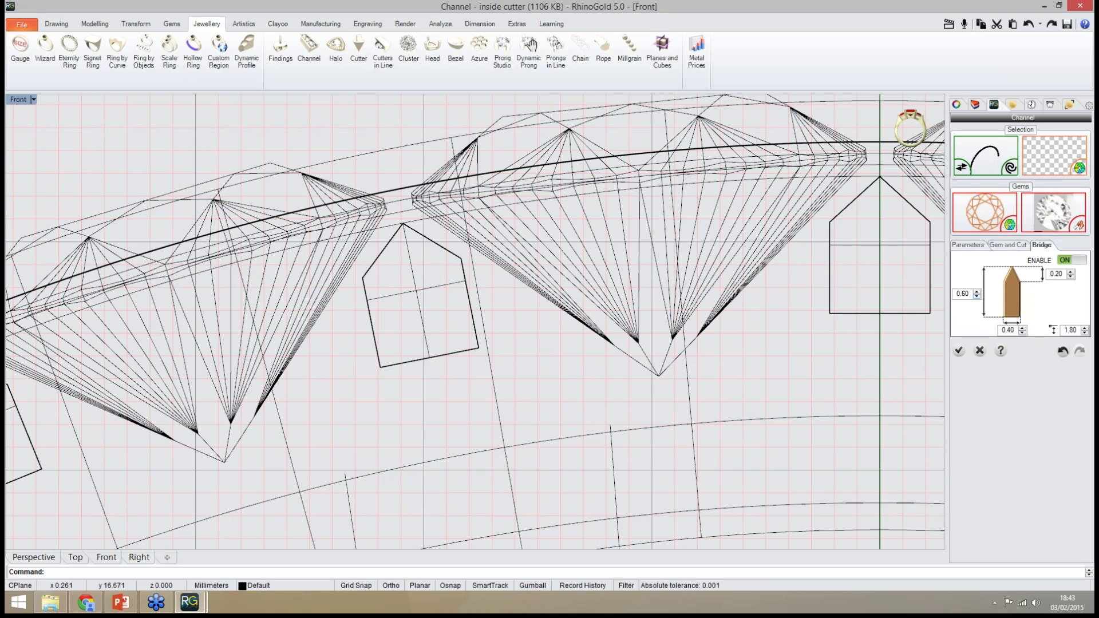
{"action": "scroll", "coordinate": [957, 294], "scroll_direction": "up", "scroll_amount": 7}
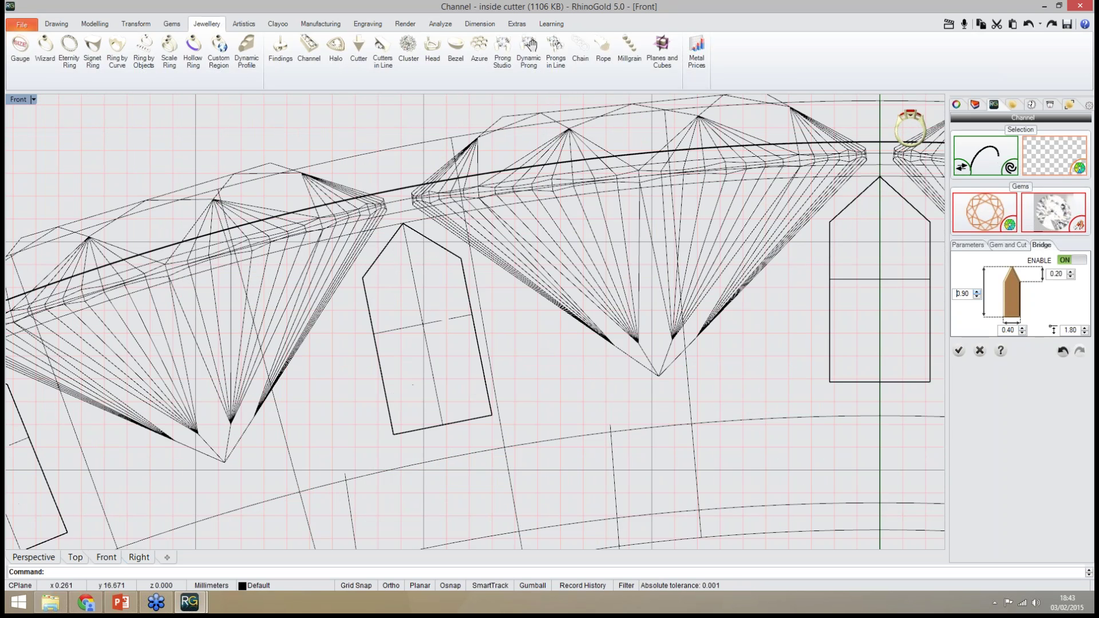
{"action": "scroll", "coordinate": [956, 293], "scroll_direction": "up", "scroll_amount": 1}
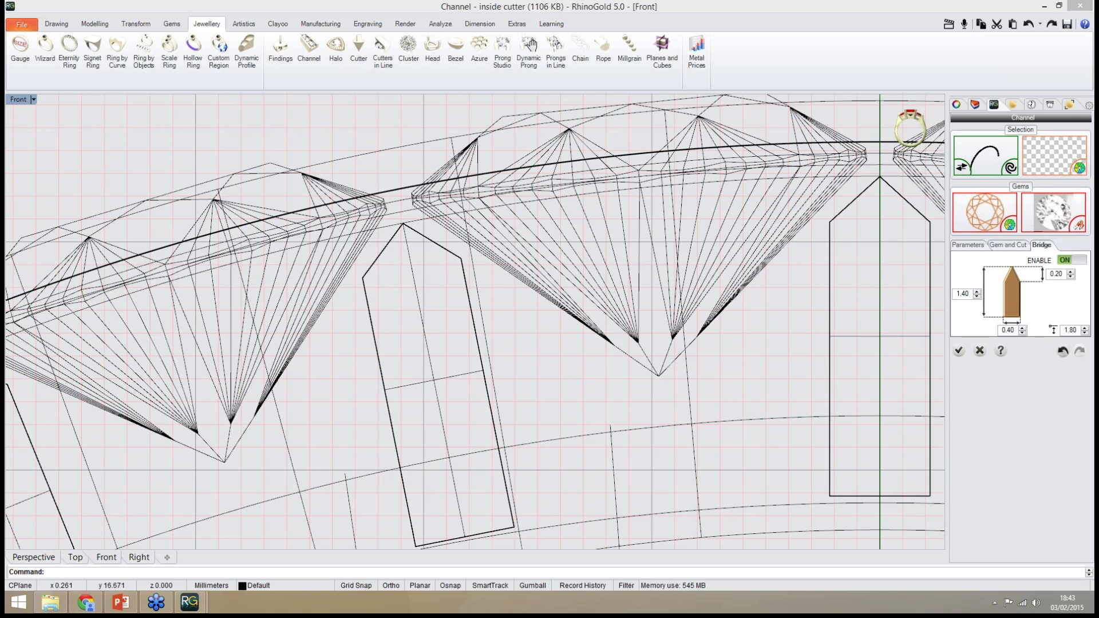
{"action": "left_click", "coordinate": [1085, 328]}
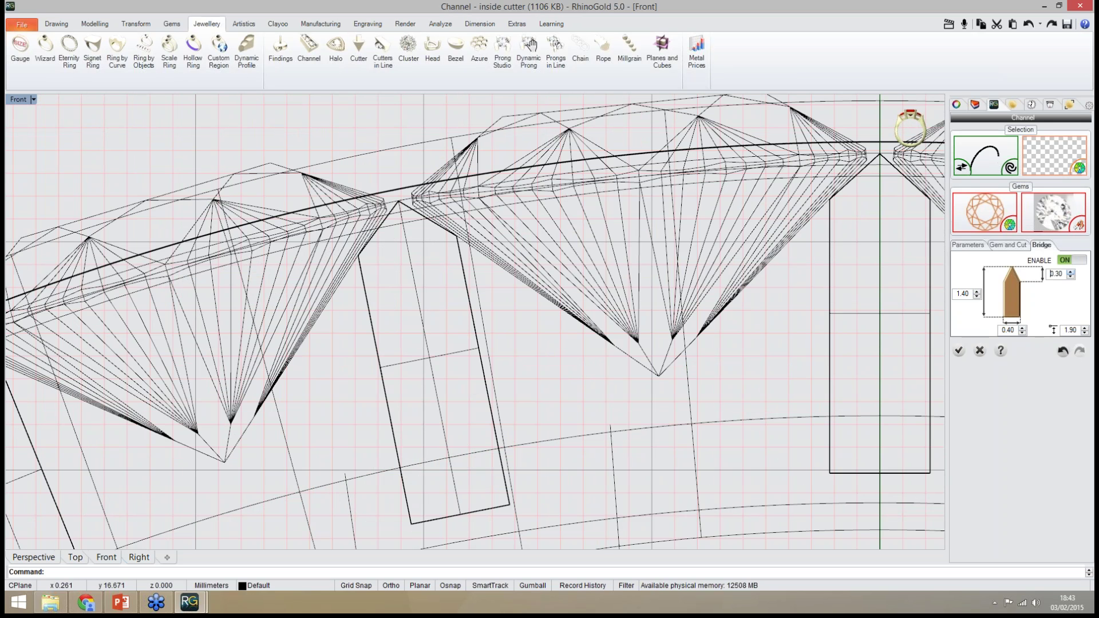
{"action": "key", "text": "Return"}
{"action": "right_click_drag", "start_coordinate": [616, 333], "coordinate": [642, 322]}
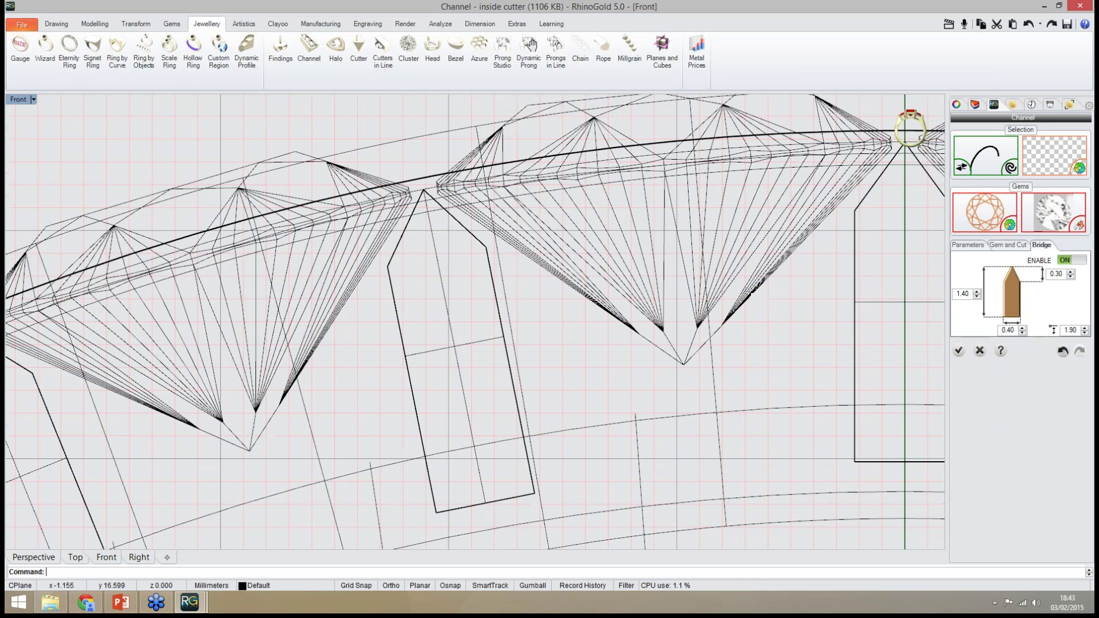
Check the bridges in the Perspective view, create the channel and switch to a rendered display
{"action": "left_click", "coordinate": [34, 557]}
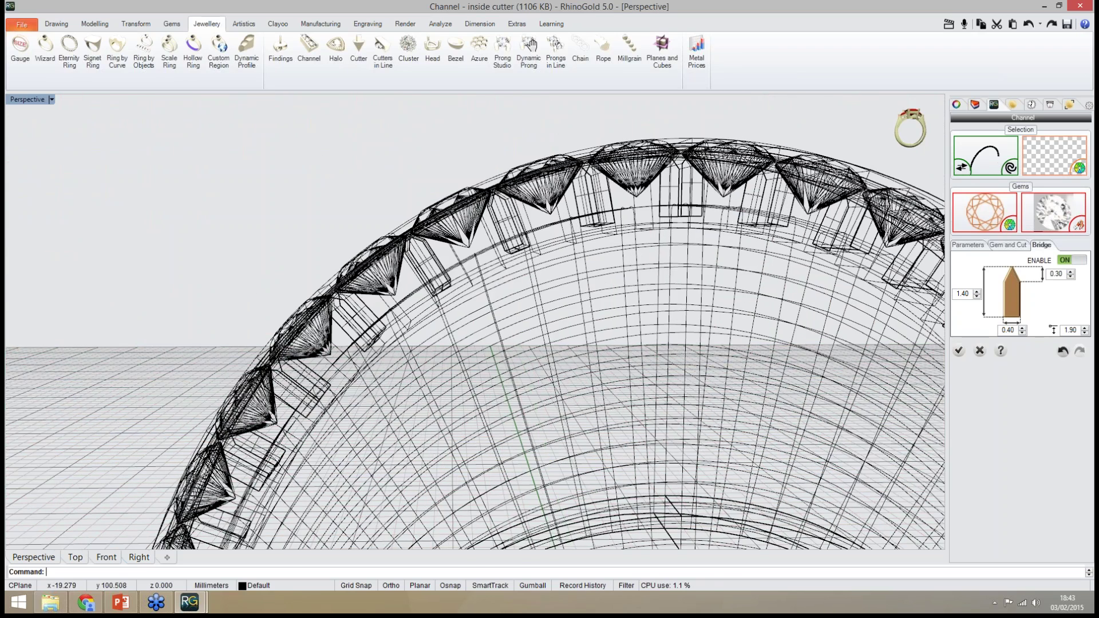
{"action": "right_click_drag", "start_coordinate": [475, 297], "coordinate": [550, 303]}
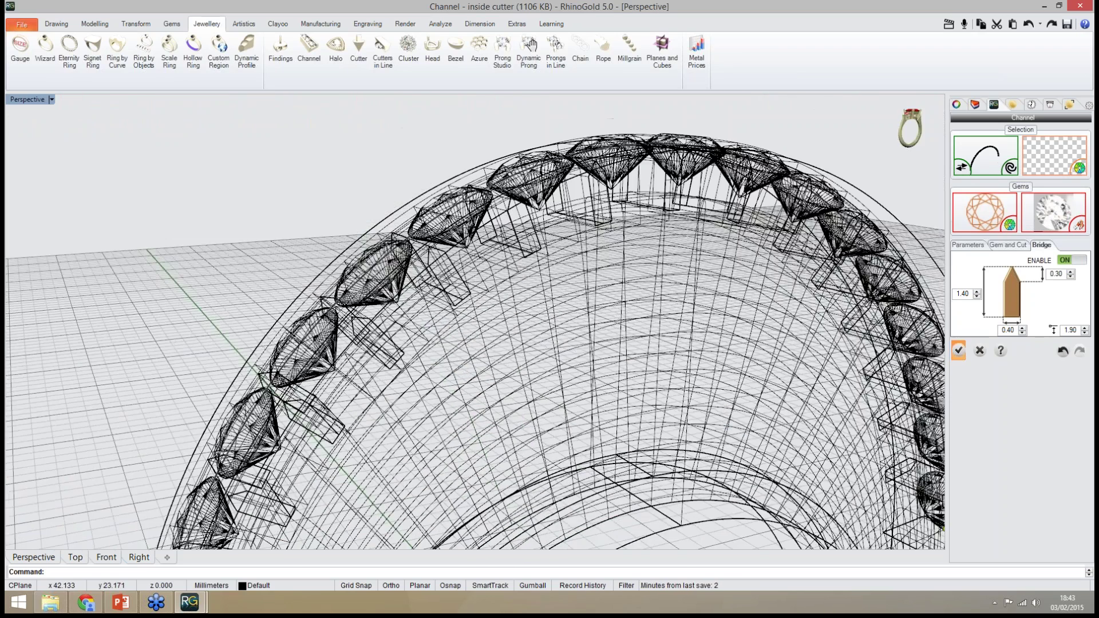
{"action": "left_click", "coordinate": [959, 350]}
{"action": "mouse_move", "coordinate": [910, 132]}
{"action": "left_click", "coordinate": [861, 140]}
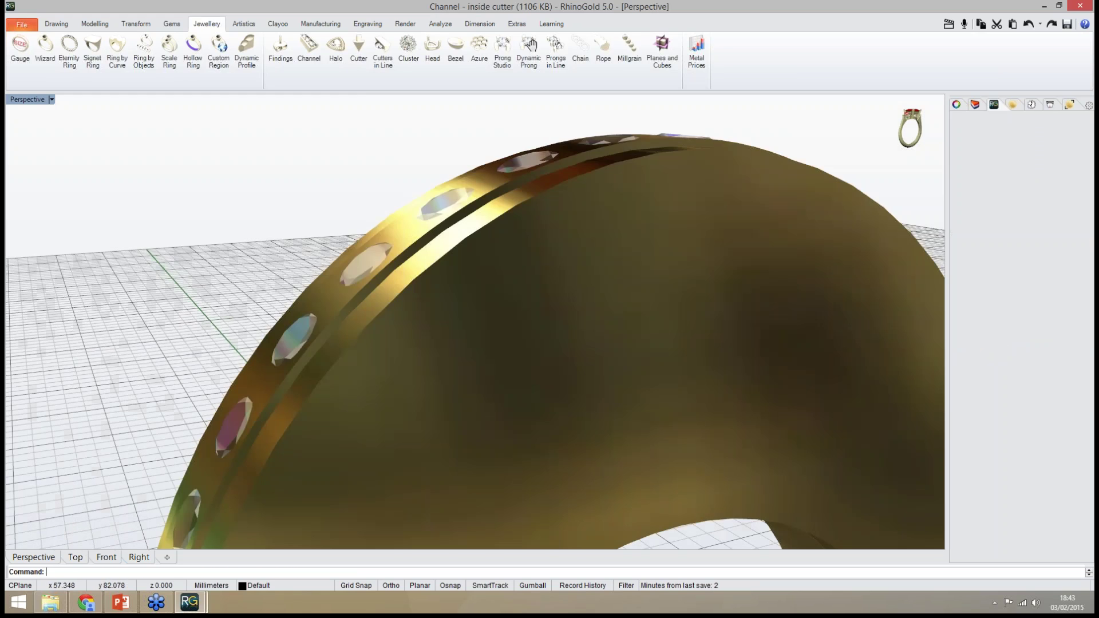
{"action": "right_click_drag", "start_coordinate": [532, 257], "coordinate": [527, 312]}
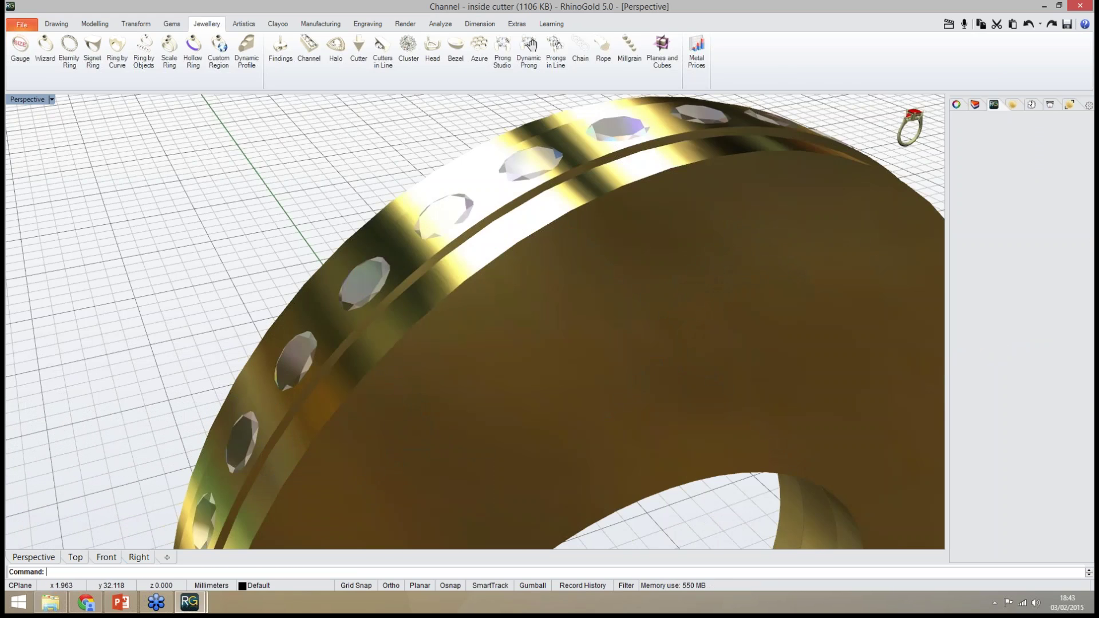
Start a Boolean difference and choose the ring body as the object to cut
{"action": "scroll", "coordinate": [475, 321], "scroll_direction": "down", "scroll_amount": 3}
{"action": "right_click_drag", "start_coordinate": [532, 44], "coordinate": [540, 45]}
{"action": "left_click", "coordinate": [95, 24]}
{"action": "left_click", "coordinate": [622, 48]}
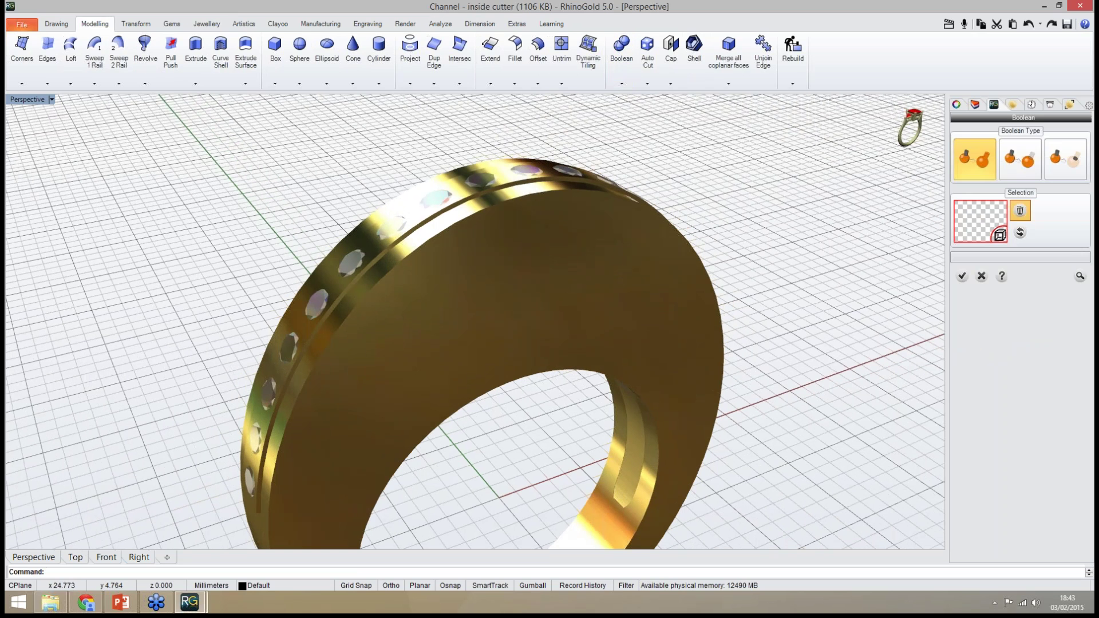
{"action": "left_click", "coordinate": [1000, 236]}
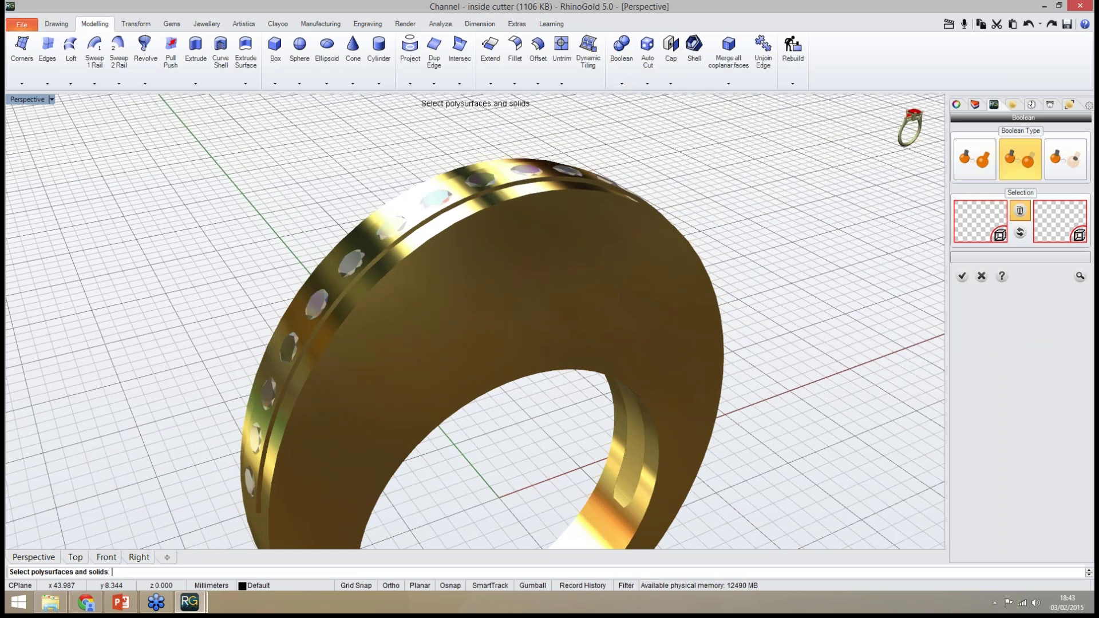
{"action": "left_click", "coordinate": [607, 297]}
{"action": "key", "text": "Return"}
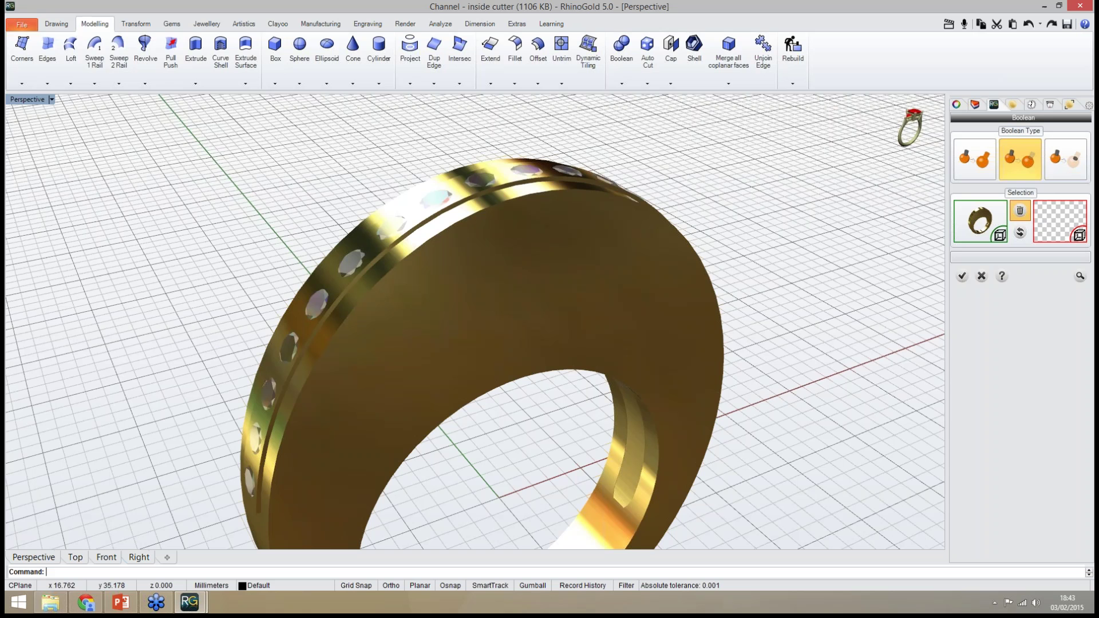
Subtract the purple channel cutter from the ring body, apply the Boolean and look over the finished channel ring
{"action": "left_click", "coordinate": [538, 180]}
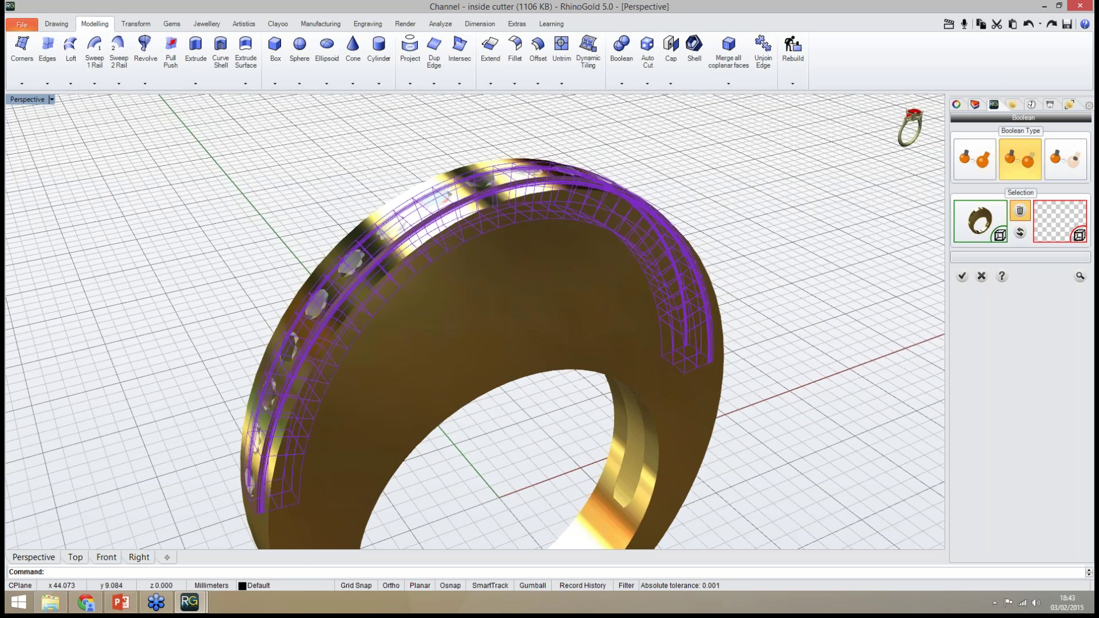
{"action": "left_click", "coordinate": [1080, 236]}
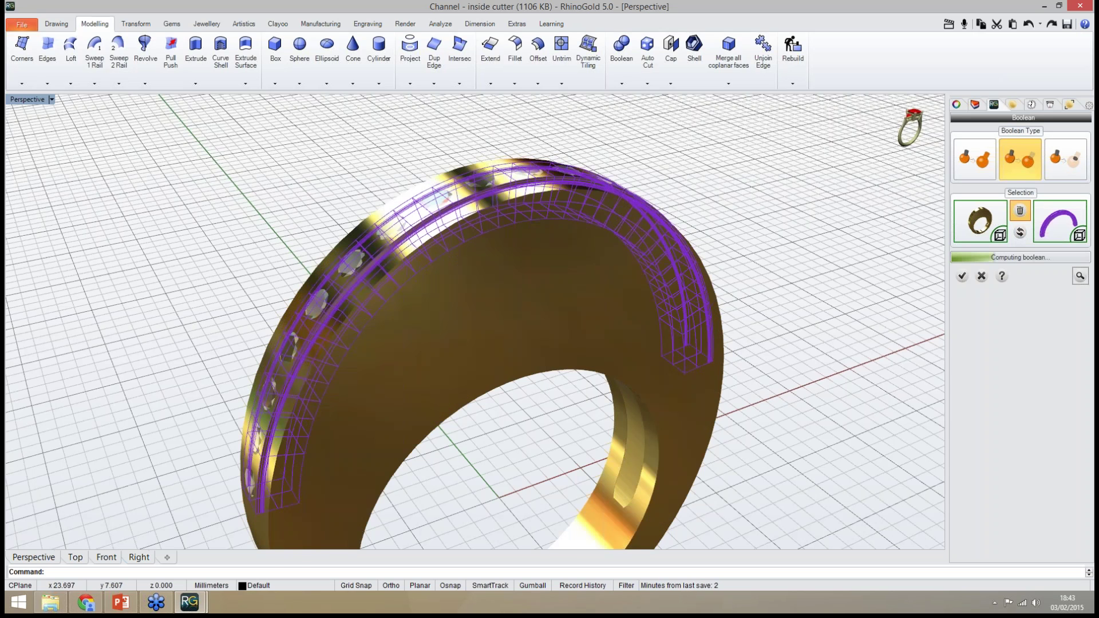
{"action": "right_click_drag", "start_coordinate": [601, 286], "coordinate": [573, 278]}
{"action": "left_click", "coordinate": [963, 276]}
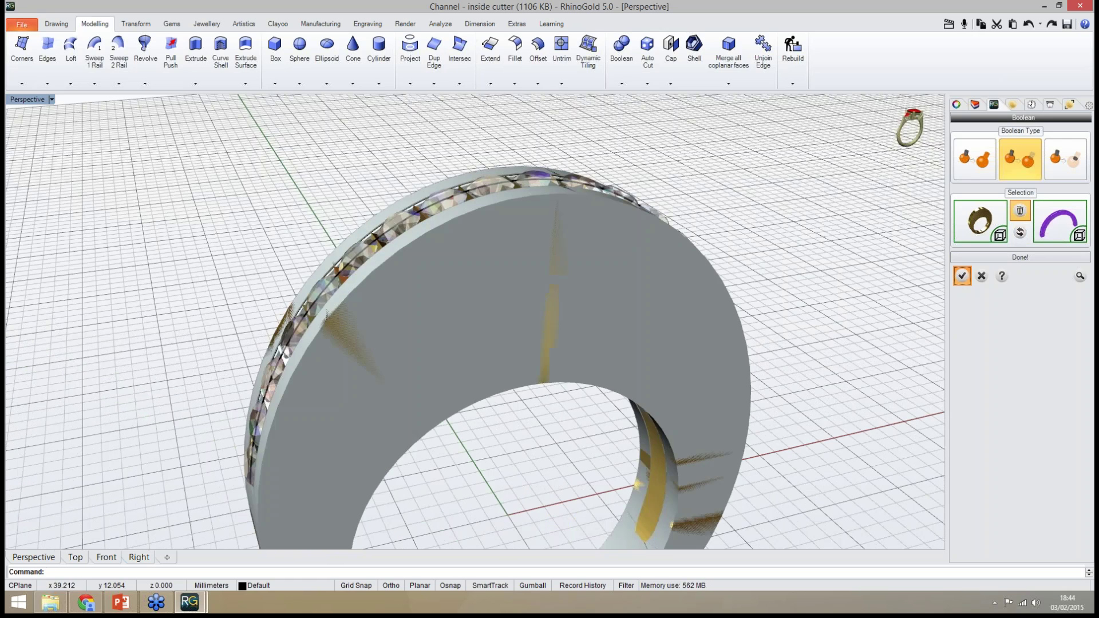
{"action": "right_click_drag", "start_coordinate": [887, 258], "coordinate": [550, 309]}
{"action": "scroll", "coordinate": [383, 372], "scroll_direction": "down", "scroll_amount": 5}
{"action": "right_click_drag", "start_coordinate": [384, 372], "coordinate": [561, 380]}
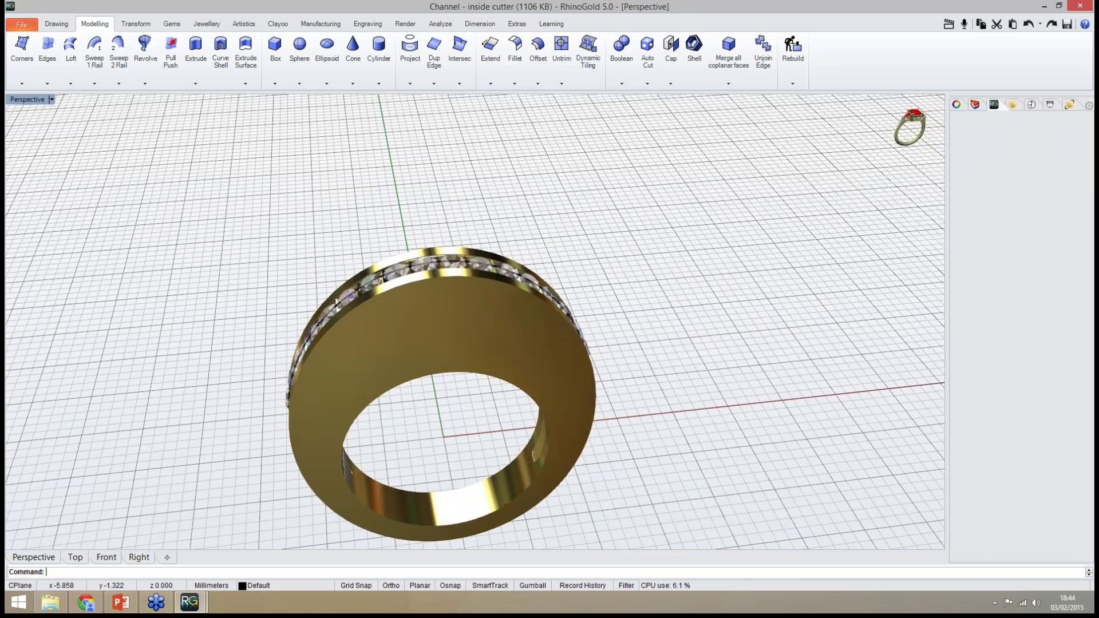
Open the Cutters In Line model from the Models folder in place of the current file, without saving the channel ring's changes
{"action": "scroll", "coordinate": [418, 445], "scroll_direction": "up", "scroll_amount": 2}
{"action": "right_click_drag", "start_coordinate": [418, 441], "coordinate": [472, 400]}
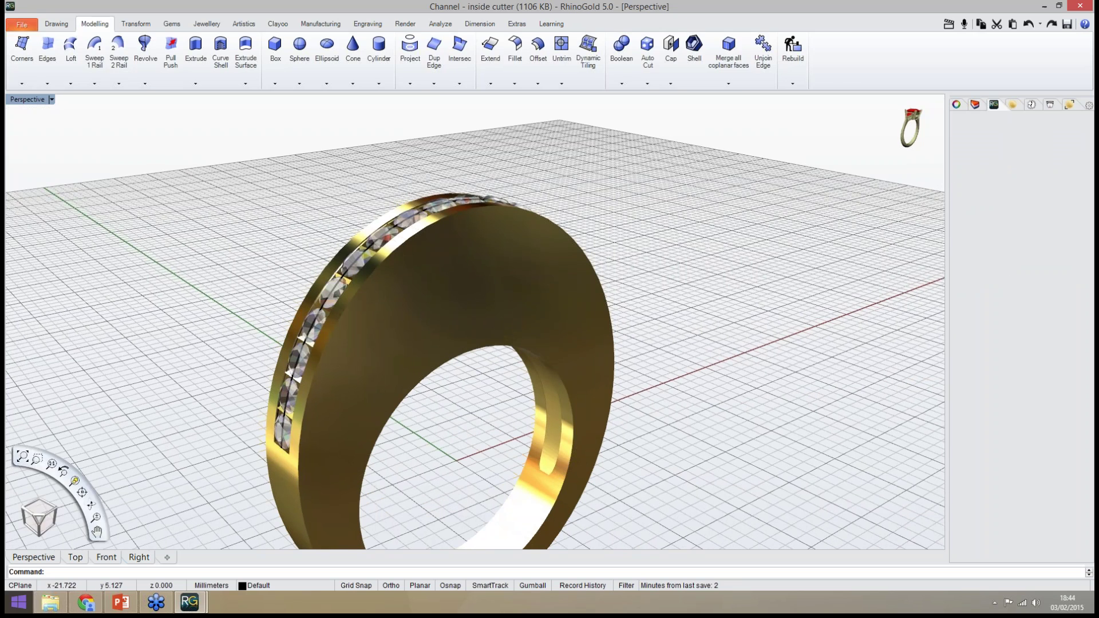
{"action": "left_click", "coordinate": [51, 603]}
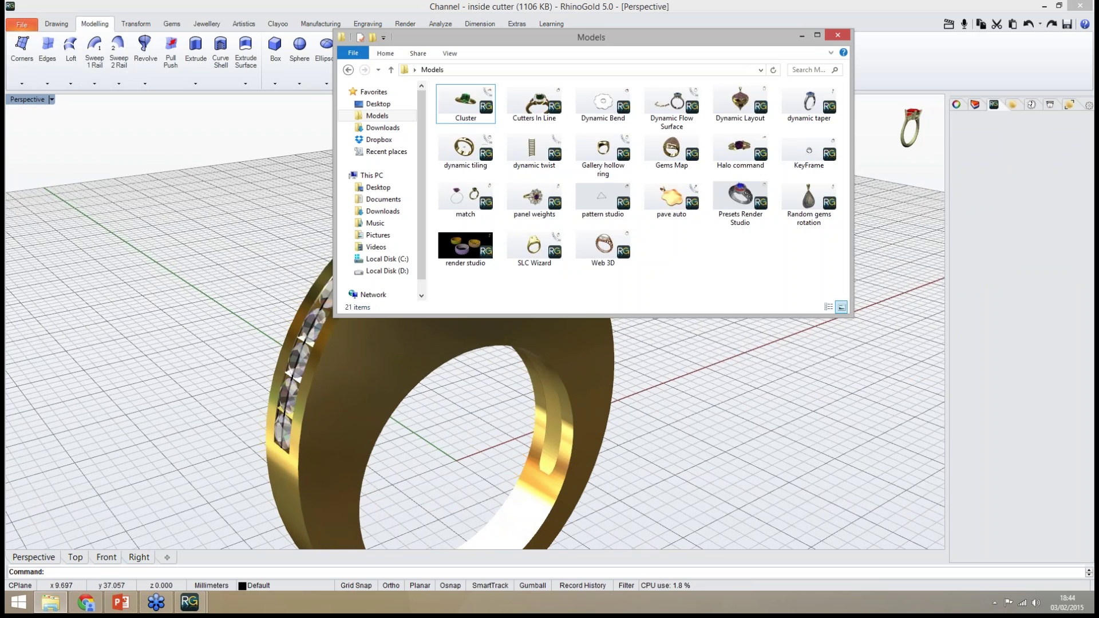
{"action": "left_click_drag", "start_coordinate": [533, 107], "coordinate": [246, 275]}
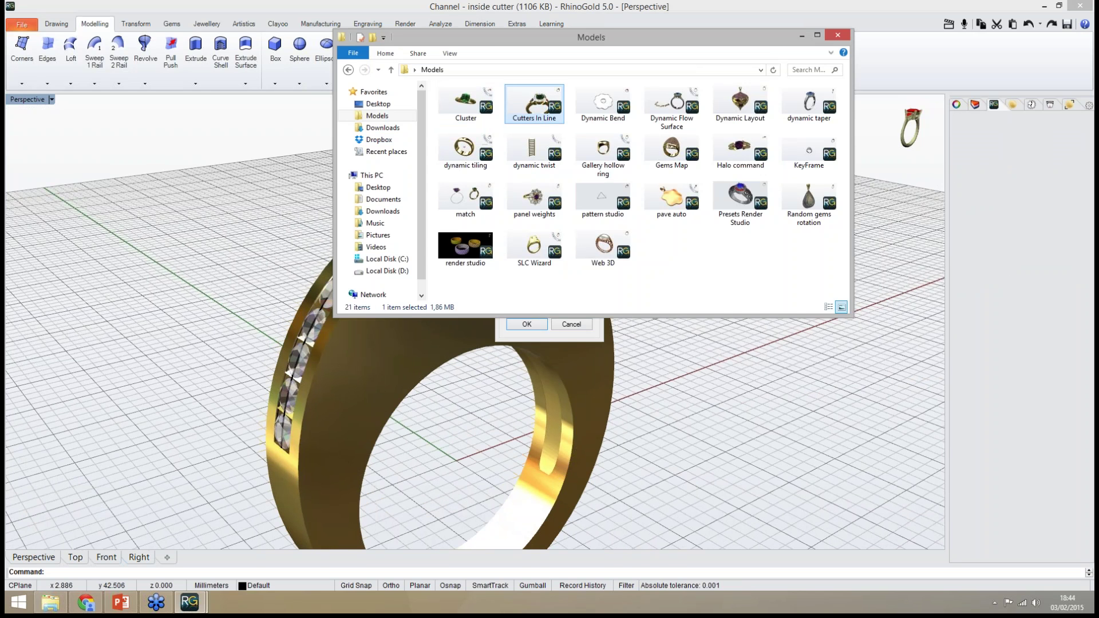
{"action": "key", "text": "alt+Tab"}
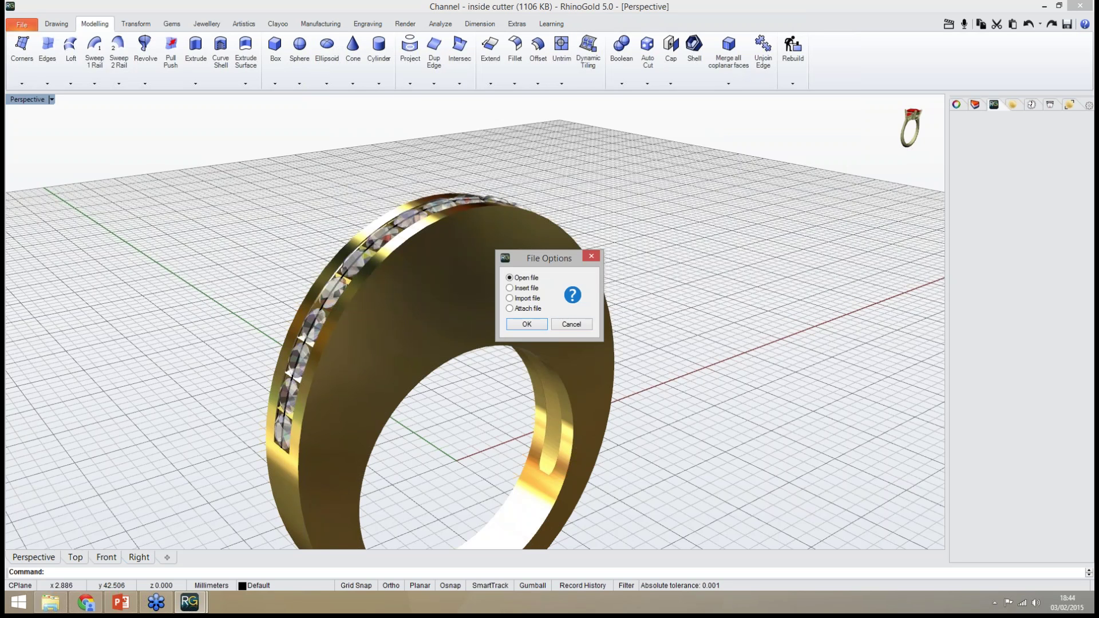
{"action": "key", "text": "Return"}
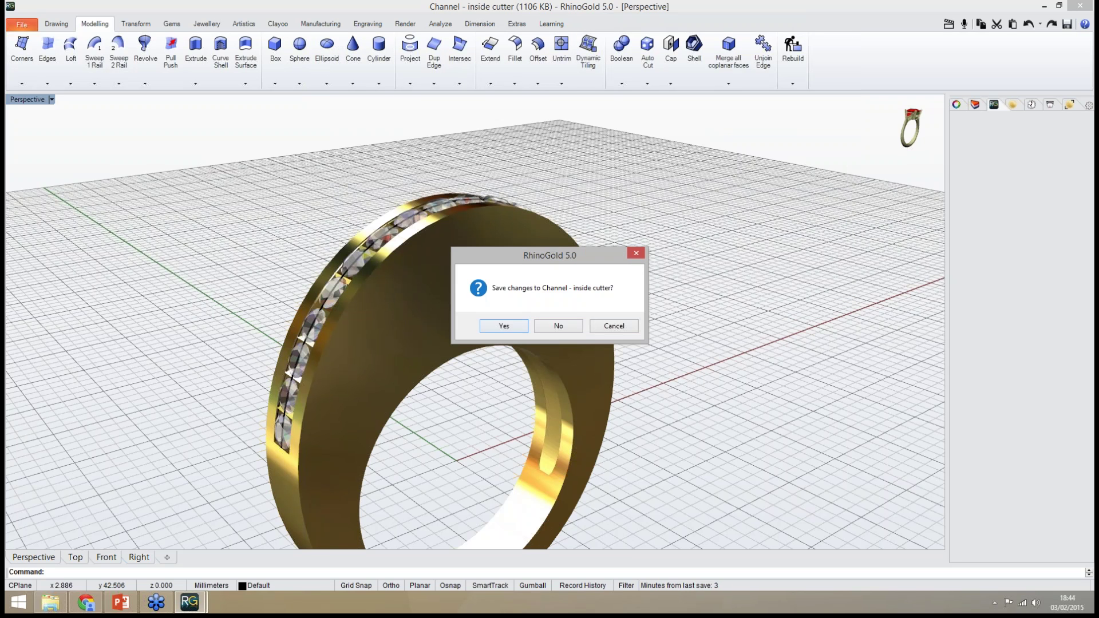
{"action": "key", "text": "n"}
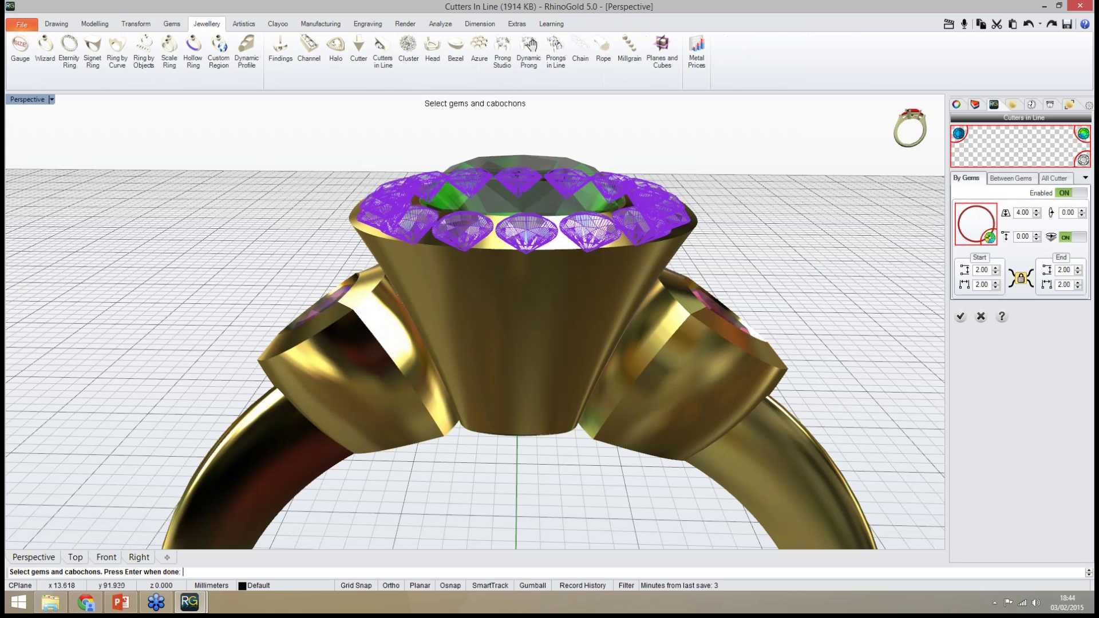
Use the halo gems around the green centre stone for Cutters in Line and set the by-gem cutters' length to 3.02
{"action": "right_click_drag", "start_coordinate": [538, 230], "coordinate": [533, 236]}
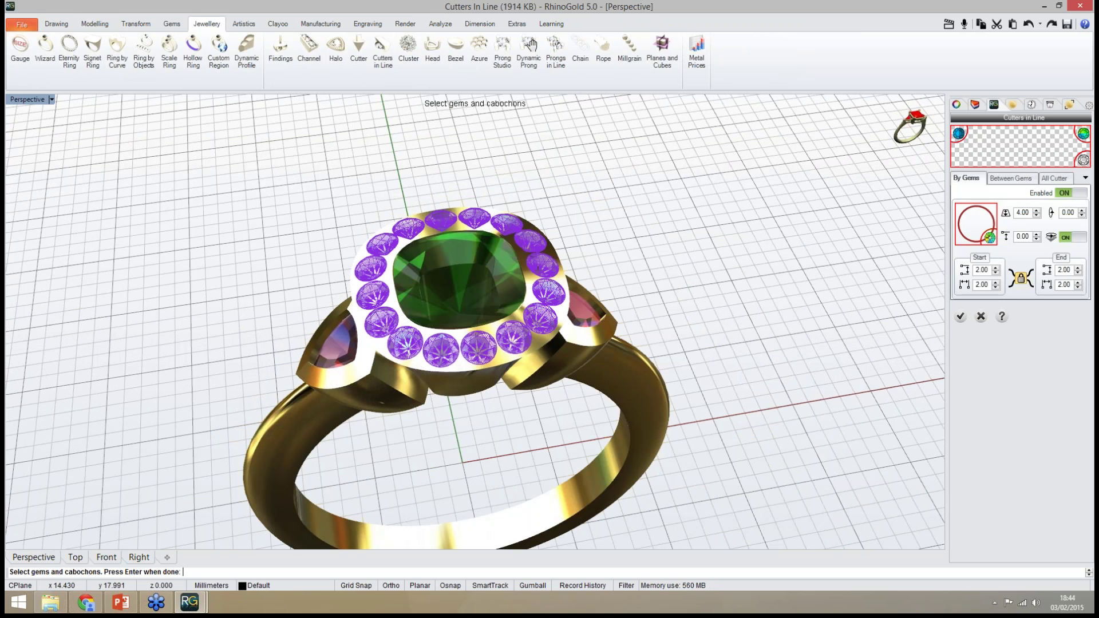
{"action": "key", "text": "Return"}
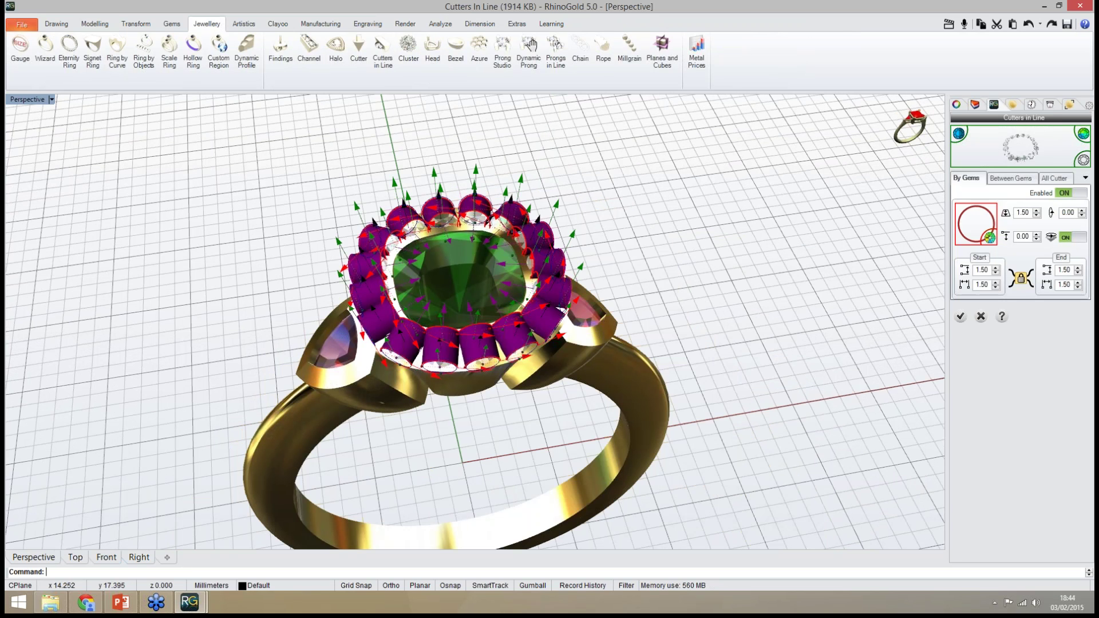
{"action": "right_click_drag", "start_coordinate": [450, 439], "coordinate": [493, 440]}
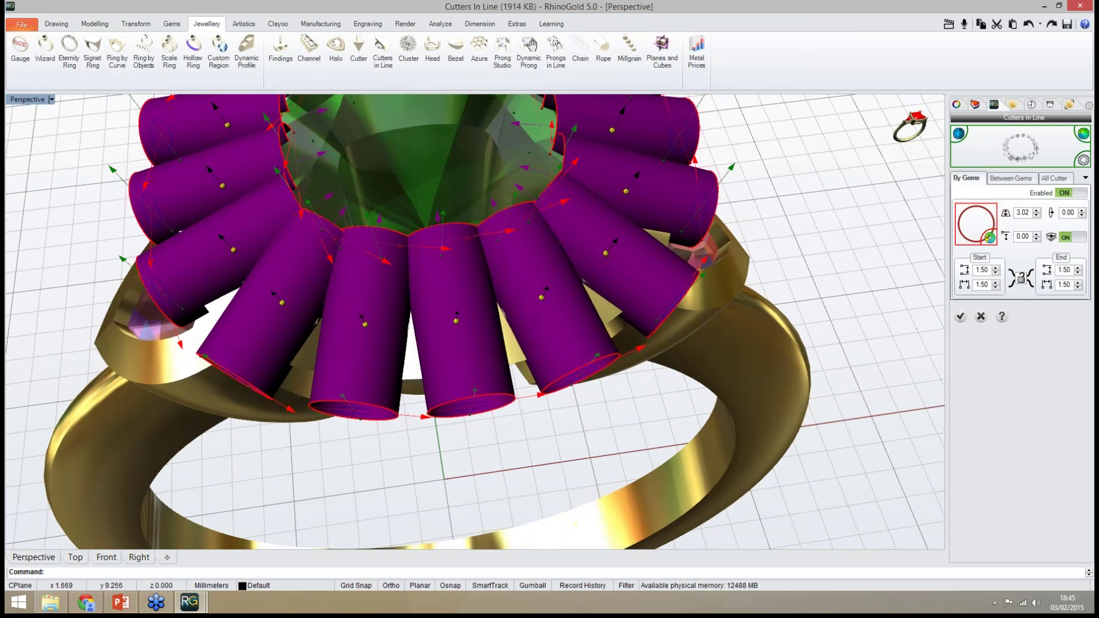
Taper the by-gem cutters with a start width of 0.86 and an end width of 1.31
{"action": "left_click_drag", "start_coordinate": [446, 248], "coordinate": [426, 247]}
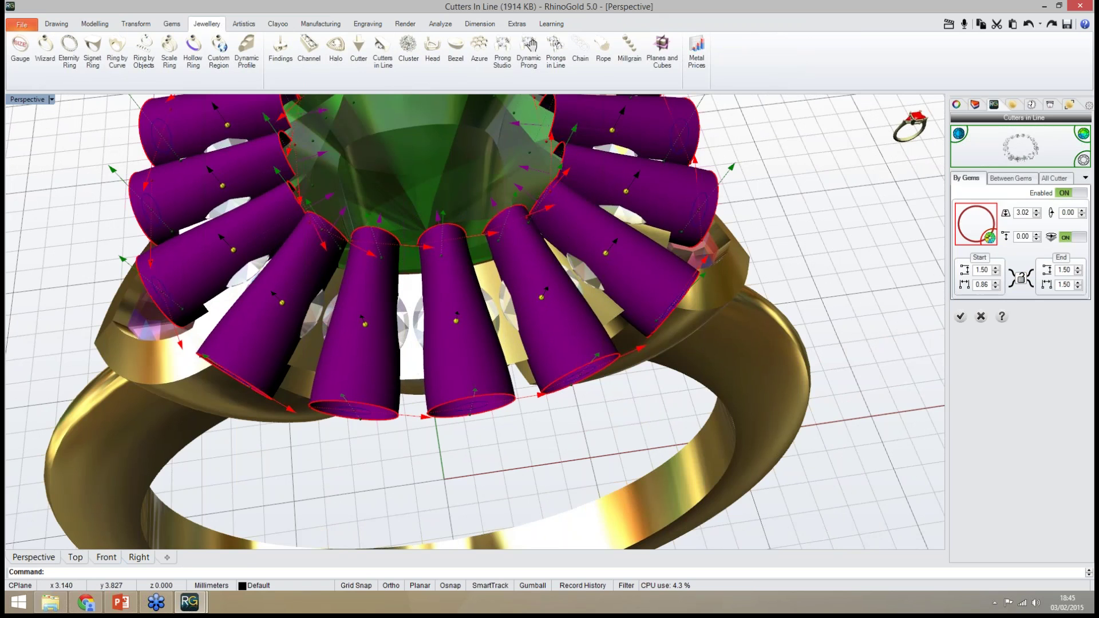
{"action": "mouse_move", "coordinate": [518, 373]}
{"action": "right_mouse_down"}
{"action": "mouse_move", "coordinate": [461, 354]}
{"action": "mouse_move", "coordinate": [529, 361]}
{"action": "mouse_move", "coordinate": [492, 364]}
{"action": "mouse_move", "coordinate": [532, 375]}
{"action": "right_mouse_up"}
{"action": "scroll", "coordinate": [516, 366], "scroll_direction": "down", "scroll_amount": 3}
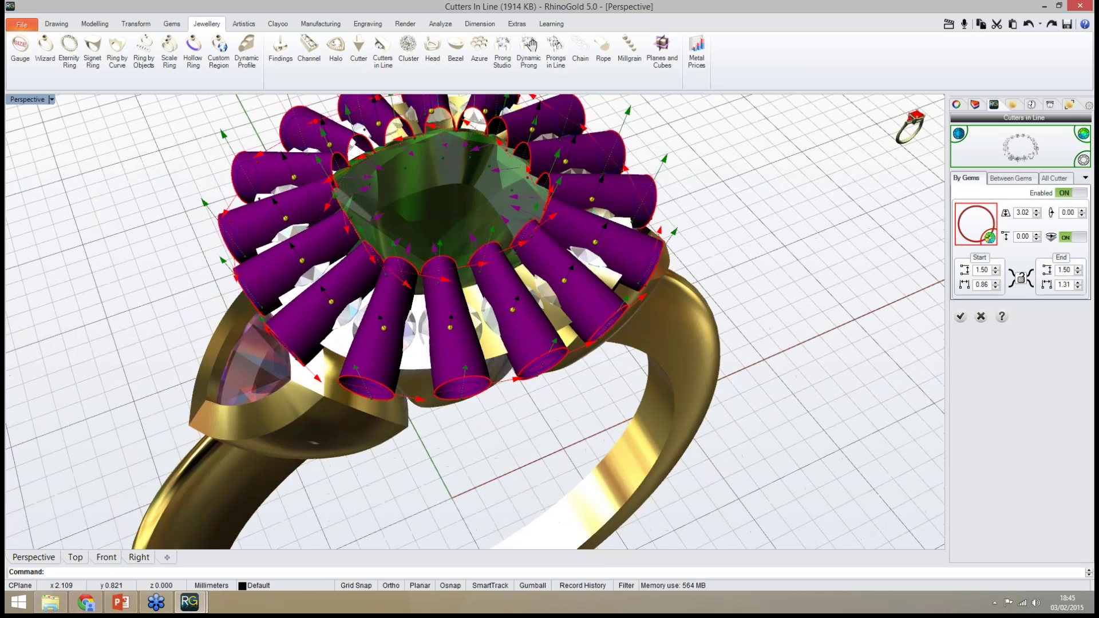
{"action": "right_click_drag", "start_coordinate": [498, 455], "coordinate": [522, 438]}
{"action": "scroll", "coordinate": [518, 453], "scroll_direction": "down", "scroll_amount": 2}
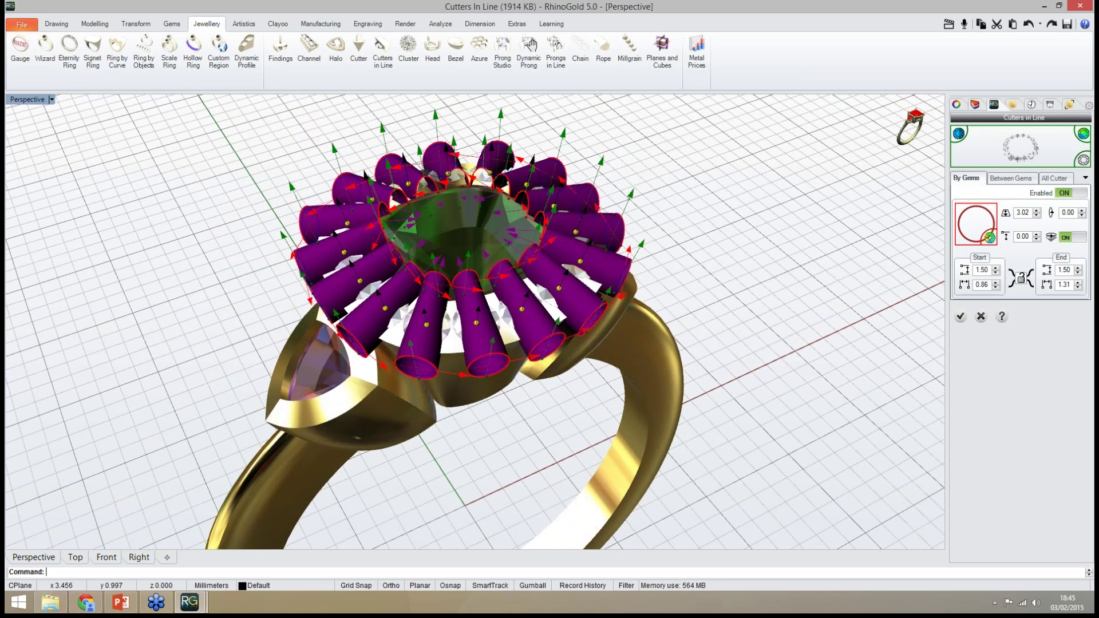
{"action": "right_click_drag", "start_coordinate": [522, 438], "coordinate": [522, 436]}
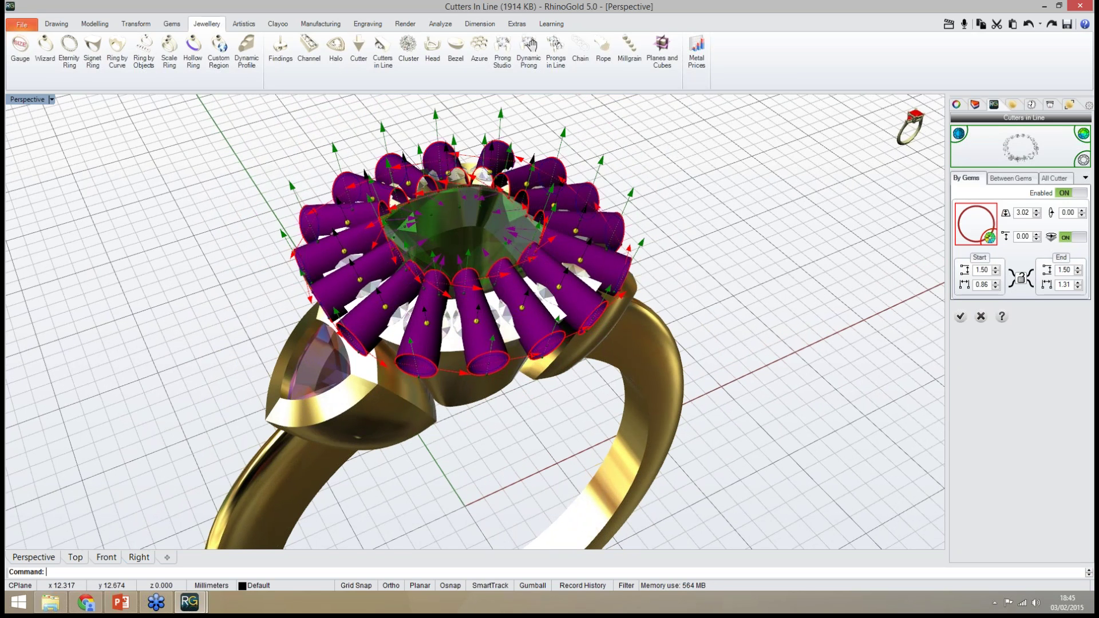
{"action": "right_click_drag", "start_coordinate": [573, 424], "coordinate": [526, 389]}
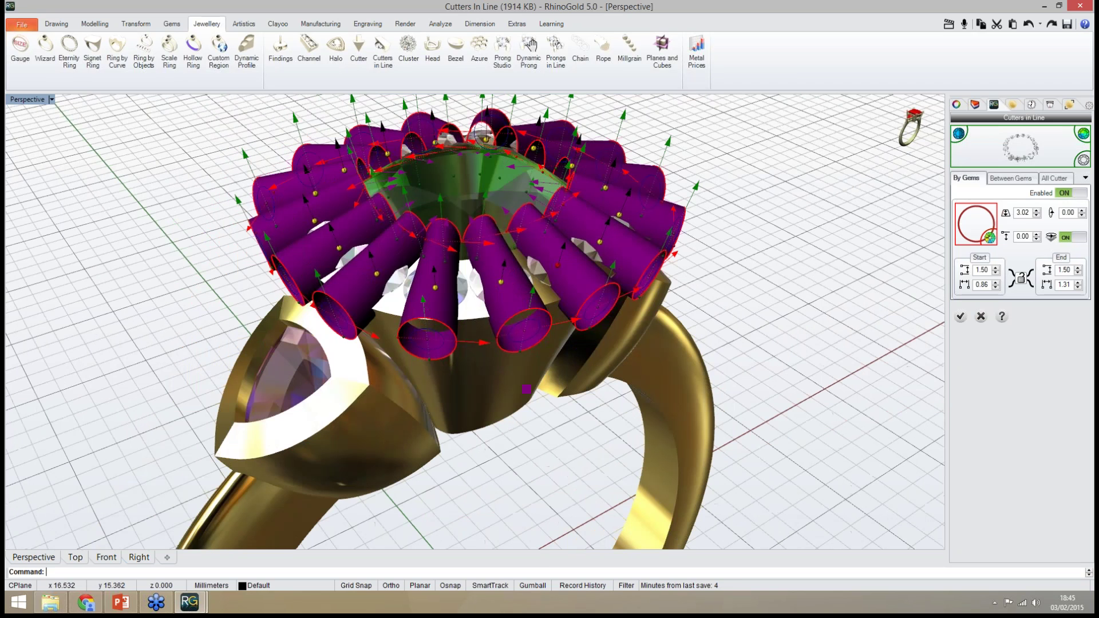
Raise the middle of the by-gem cutters so they arch over the halo gems
{"action": "left_click_drag", "start_coordinate": [557, 265], "coordinate": [561, 254]}
{"action": "right_click_drag", "start_coordinate": [573, 378], "coordinate": [521, 350]}
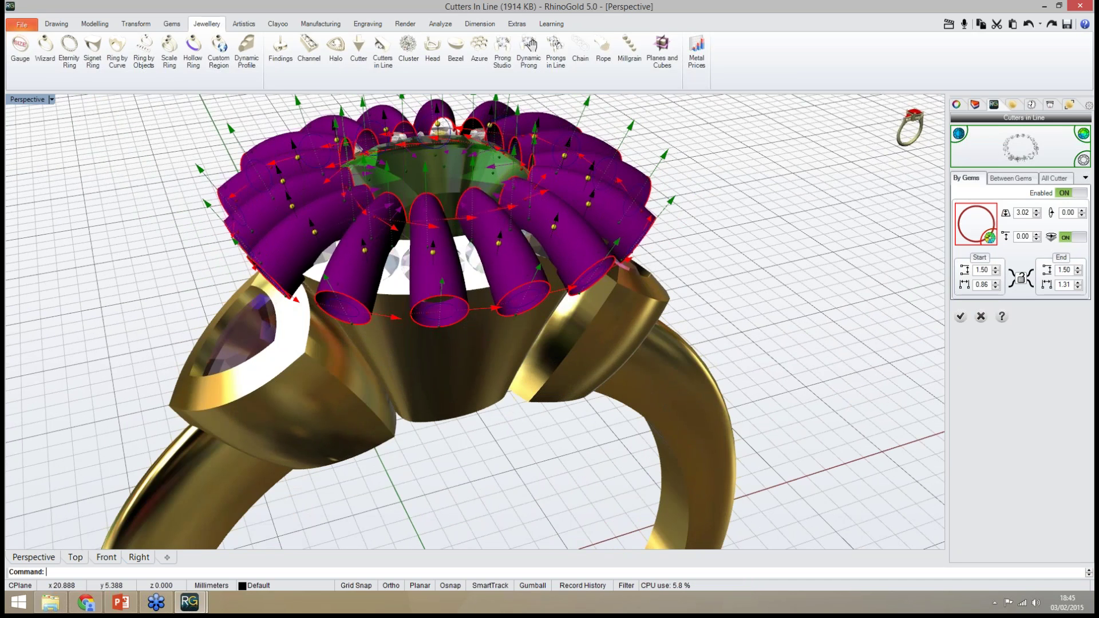
{"action": "right_click_drag", "start_coordinate": [756, 366], "coordinate": [693, 389]}
Enable the between-gem cutters with a length of 2.73, start and end heights of 0.83 and widths of 0.29
{"action": "left_click", "coordinate": [1011, 179]}
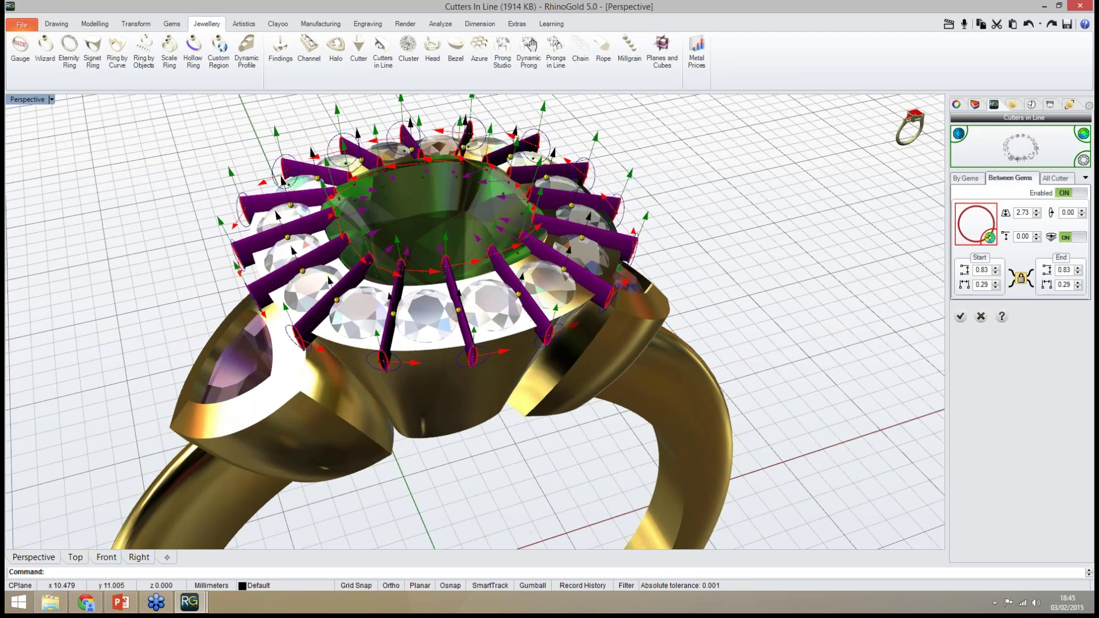
{"action": "right_click_drag", "start_coordinate": [641, 389], "coordinate": [561, 389]}
{"action": "left_click", "coordinate": [976, 225]}
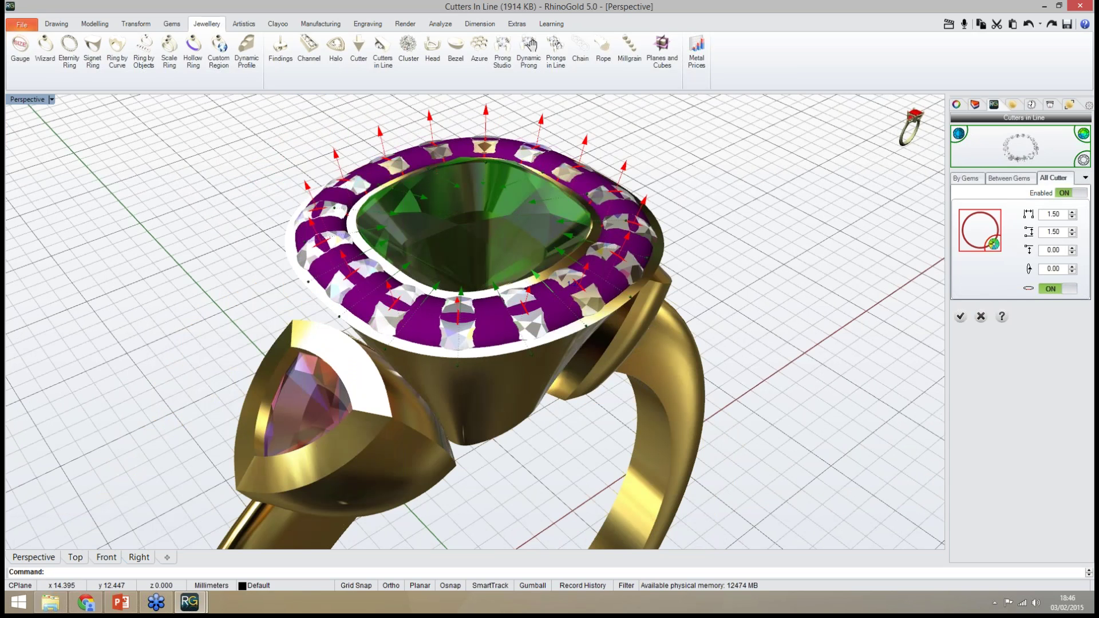
Adjust the 1.50 by 1.50 continuous cutter running around the halo gems and create all the cutters
{"action": "left_click_drag", "start_coordinate": [535, 273], "coordinate": [537, 276]}
{"action": "right_click_drag", "start_coordinate": [561, 292], "coordinate": [553, 292]}
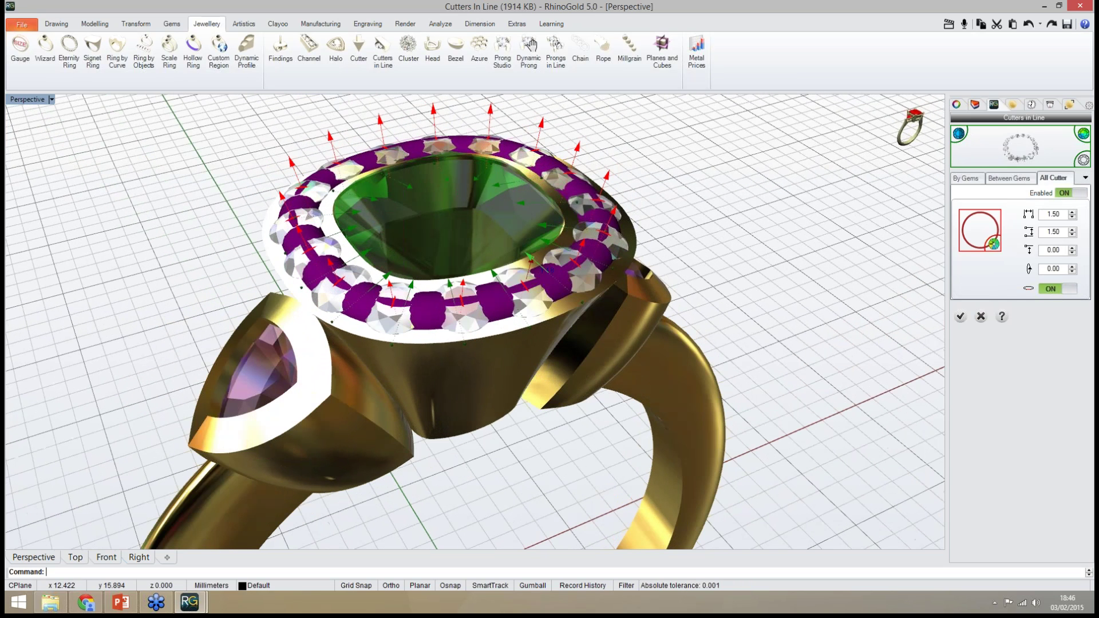
{"action": "right_click_drag", "start_coordinate": [578, 298], "coordinate": [601, 312]}
{"action": "left_click", "coordinate": [961, 317]}
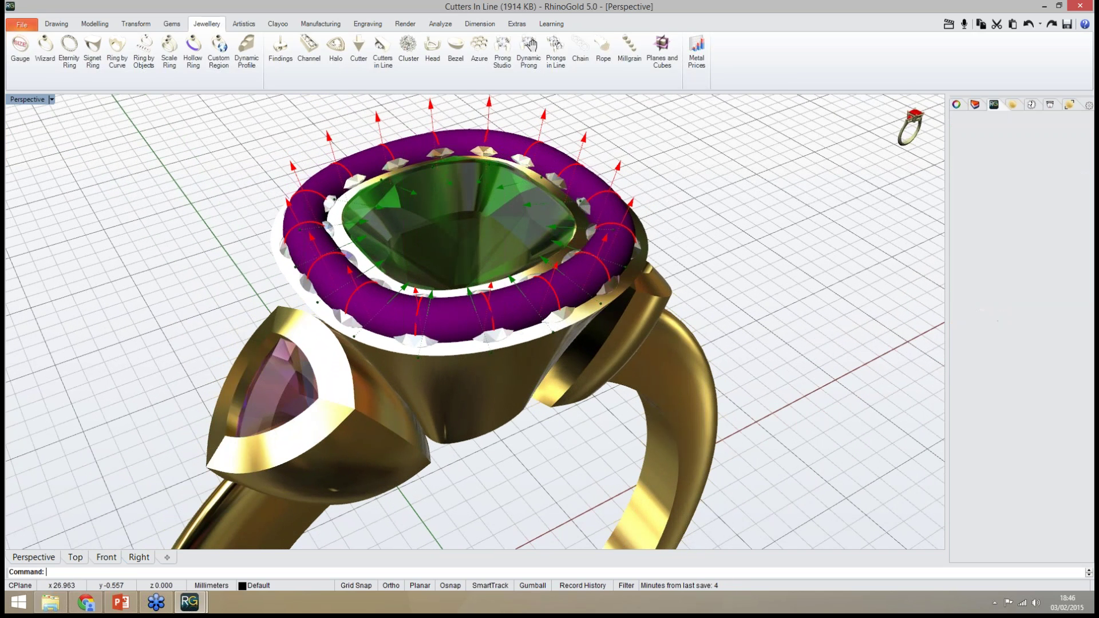
Start a Boolean difference and choose the central gold setting as the object to cut
{"action": "right_click_drag", "start_coordinate": [579, 310], "coordinate": [472, 281]}
{"action": "left_click", "coordinate": [95, 24]}
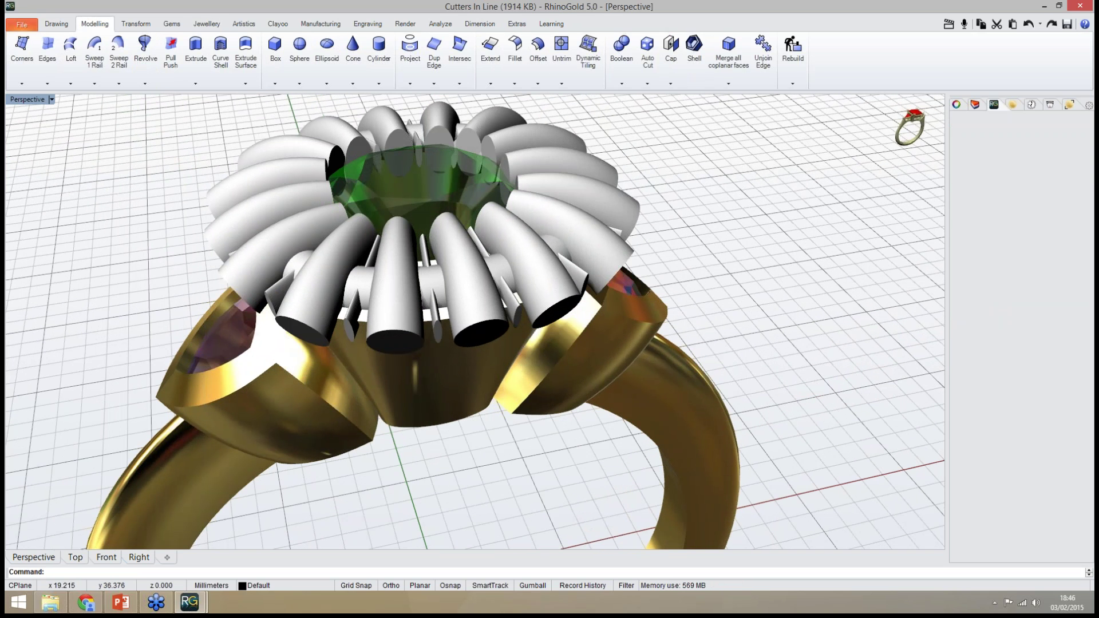
{"action": "left_click", "coordinate": [622, 46]}
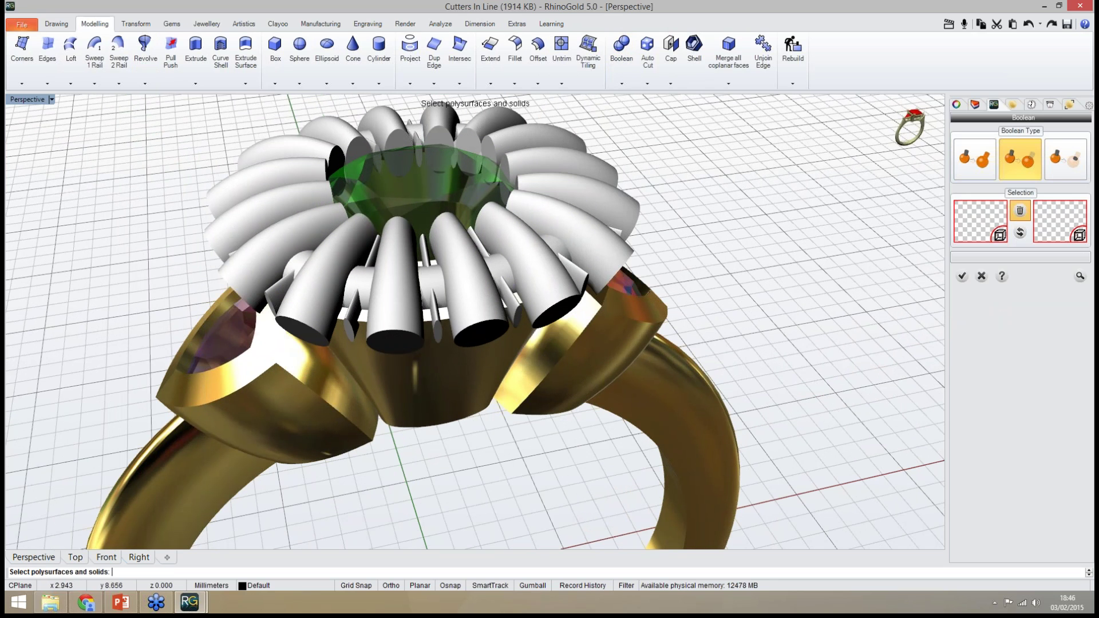
{"action": "left_click", "coordinate": [447, 412]}
{"action": "right_click", "coordinate": [447, 412]}
{"action": "key", "text": "Return"}
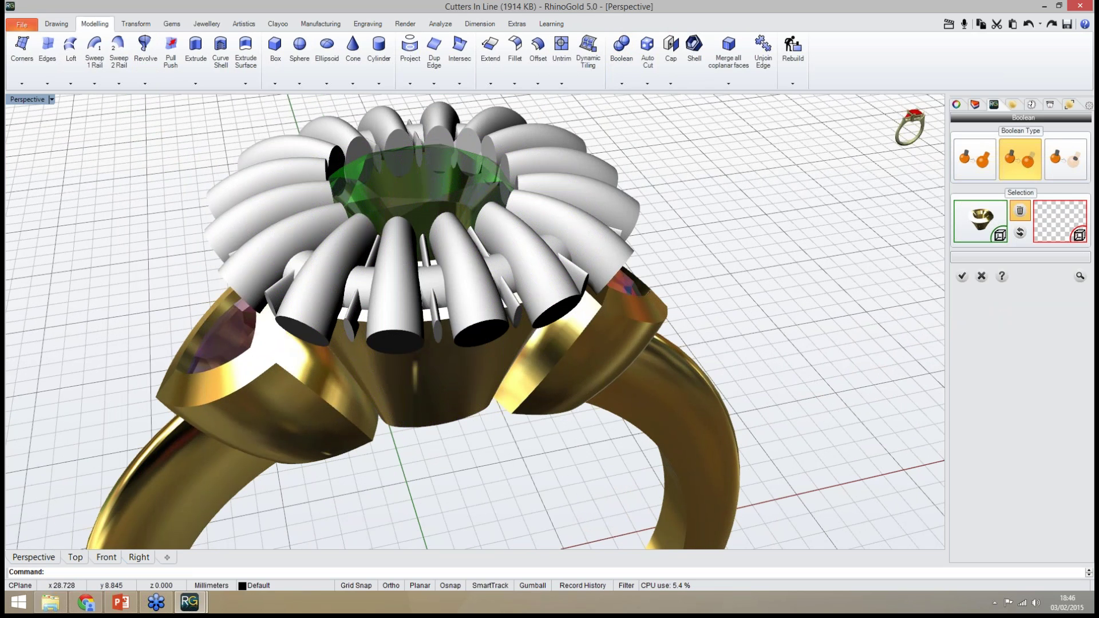
Subtract the white cutters from the central setting, preview and apply the Boolean, and inspect the cut halo
{"action": "left_click", "coordinate": [624, 196]}
{"action": "key", "text": "Return"}
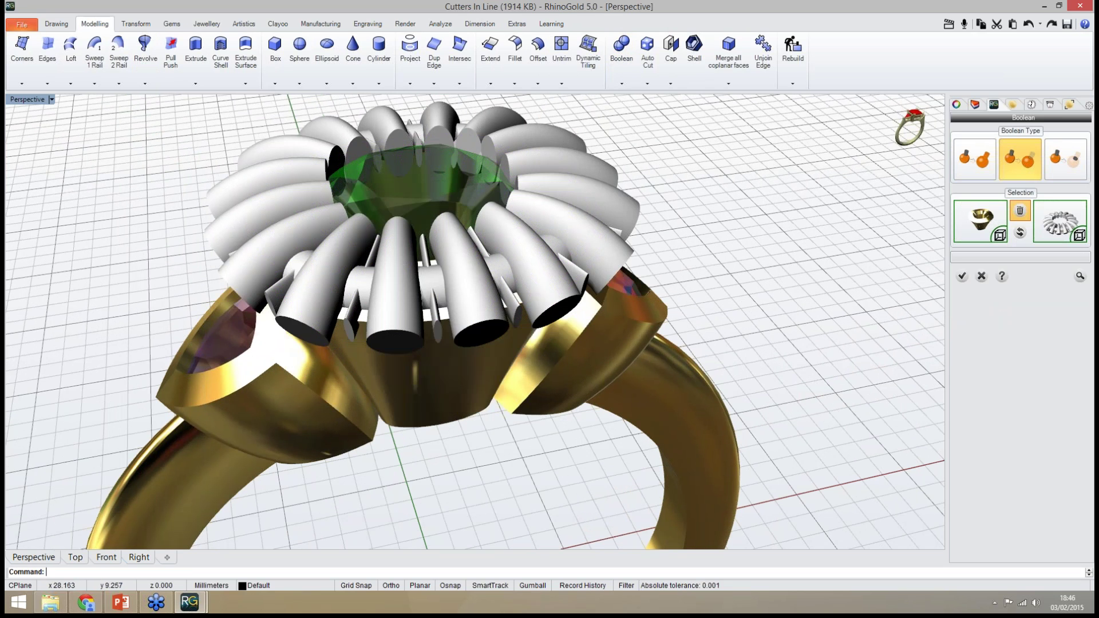
{"action": "left_click", "coordinate": [1080, 276]}
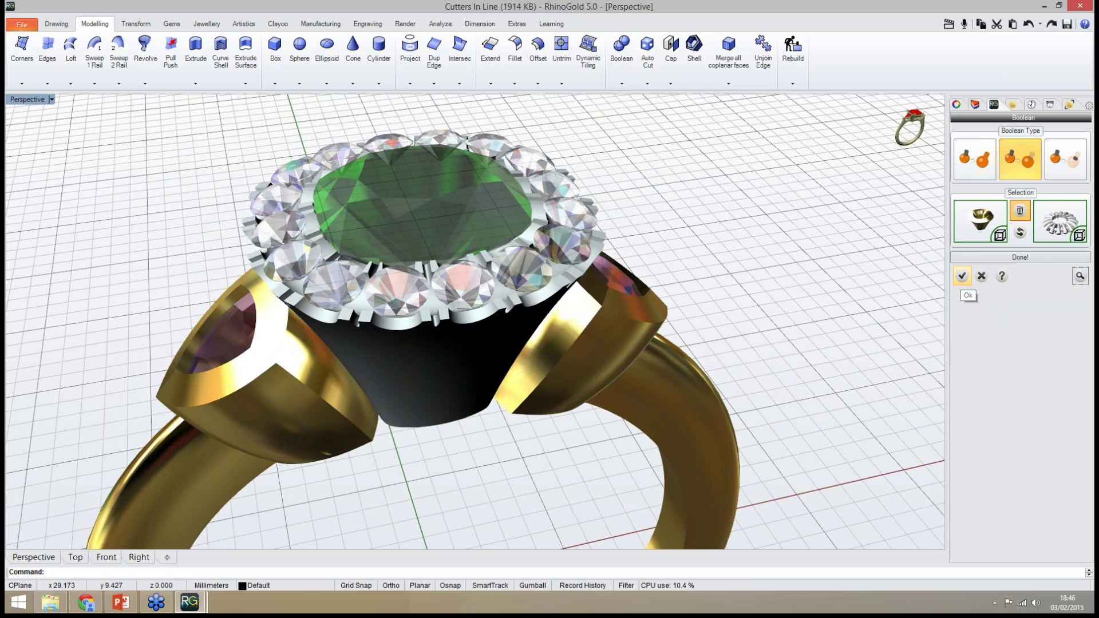
{"action": "left_click", "coordinate": [963, 276]}
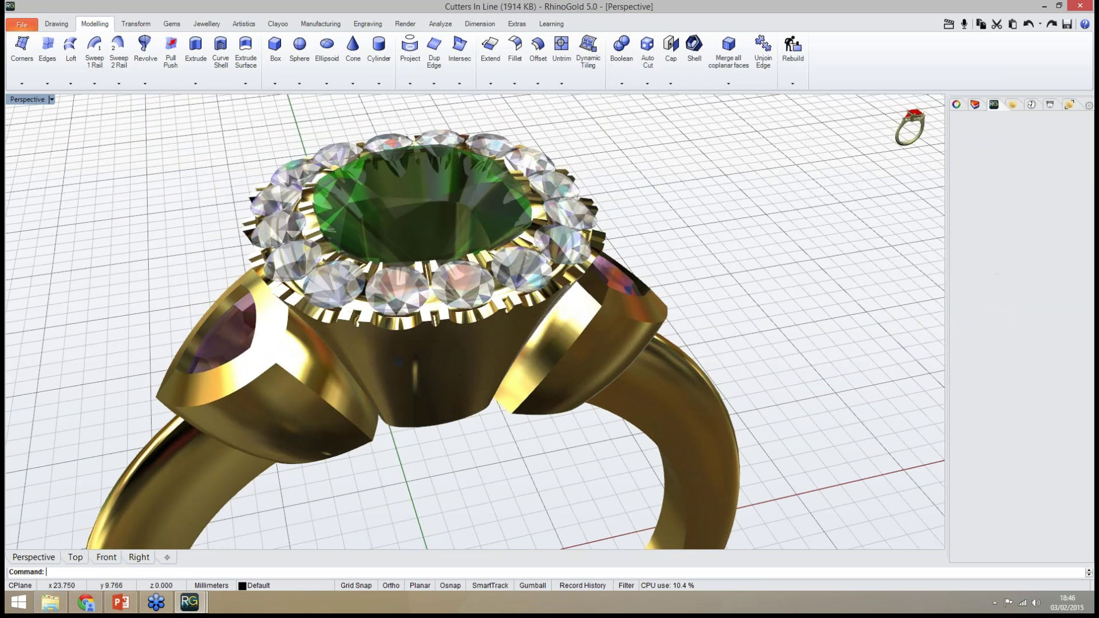
{"action": "right_click_drag", "start_coordinate": [630, 192], "coordinate": [530, 272]}
{"action": "scroll", "coordinate": [573, 235], "scroll_direction": "down", "scroll_amount": 2}
{"action": "scroll", "coordinate": [544, 229], "scroll_direction": "down", "scroll_amount": 3}
{"action": "scroll", "coordinate": [475, 321], "scroll_direction": "up", "scroll_amount": 2}
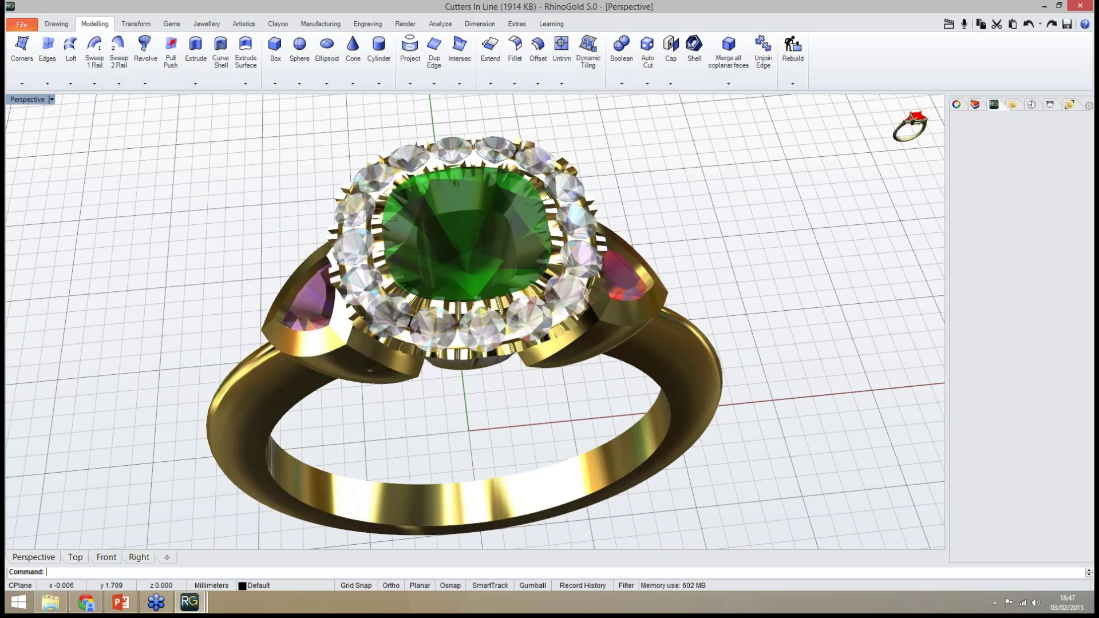
{"action": "right_click_drag", "start_coordinate": [465, 402], "coordinate": [464, 361]}
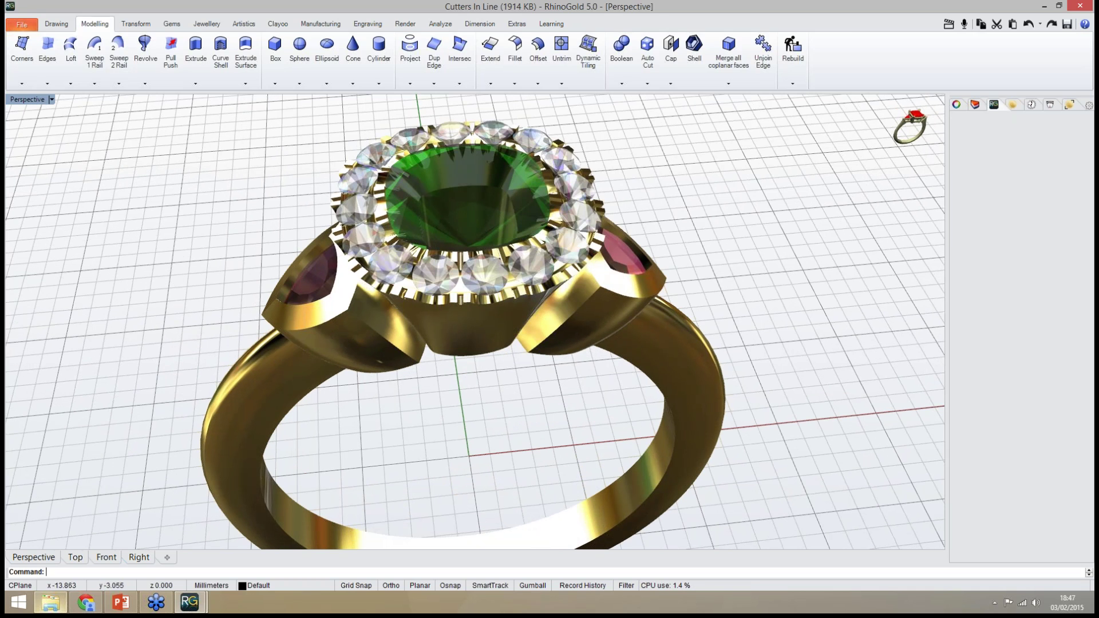
Open the render studio model from the Models folder, discarding the changes to Cutters In Line
{"action": "left_click", "coordinate": [50, 602]}
{"action": "left_click", "coordinate": [465, 246]}
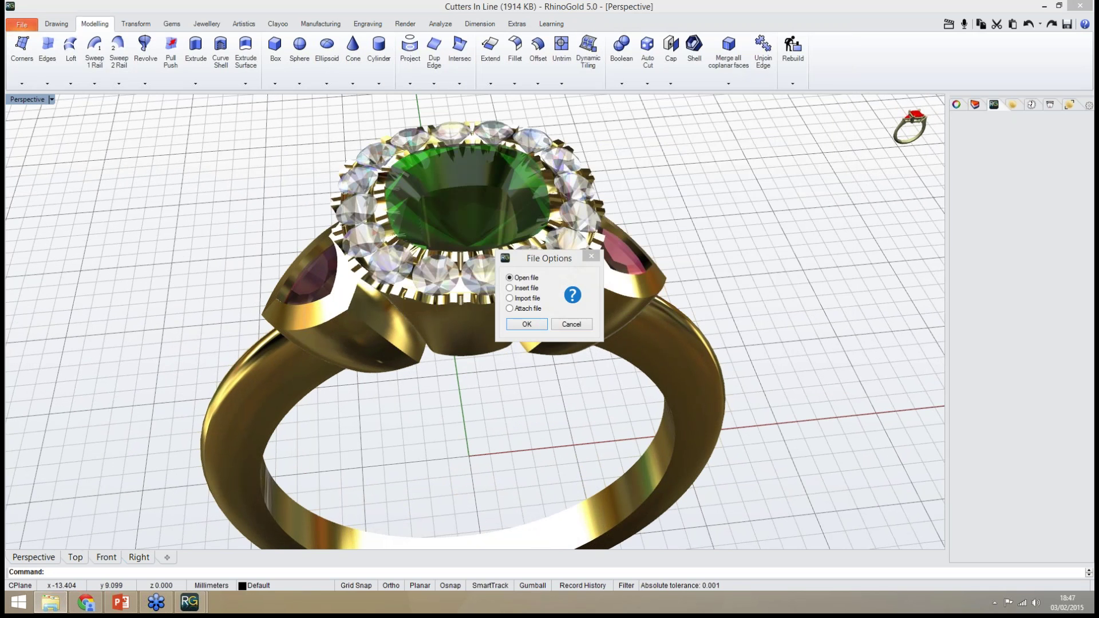
{"action": "key", "text": "Return"}
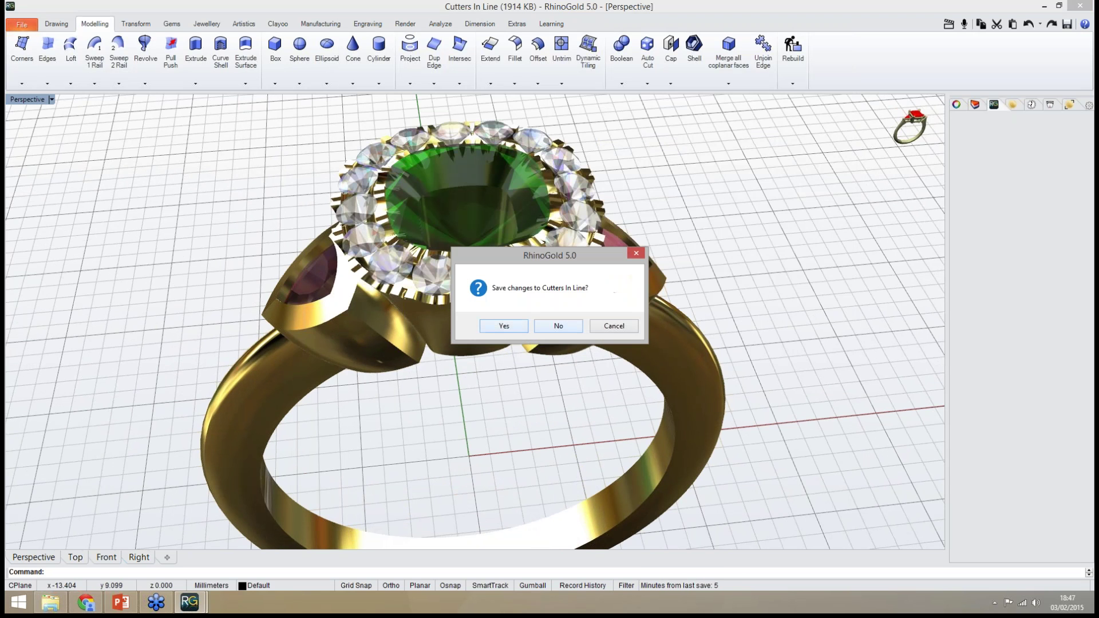
{"action": "left_click", "coordinate": [558, 326]}
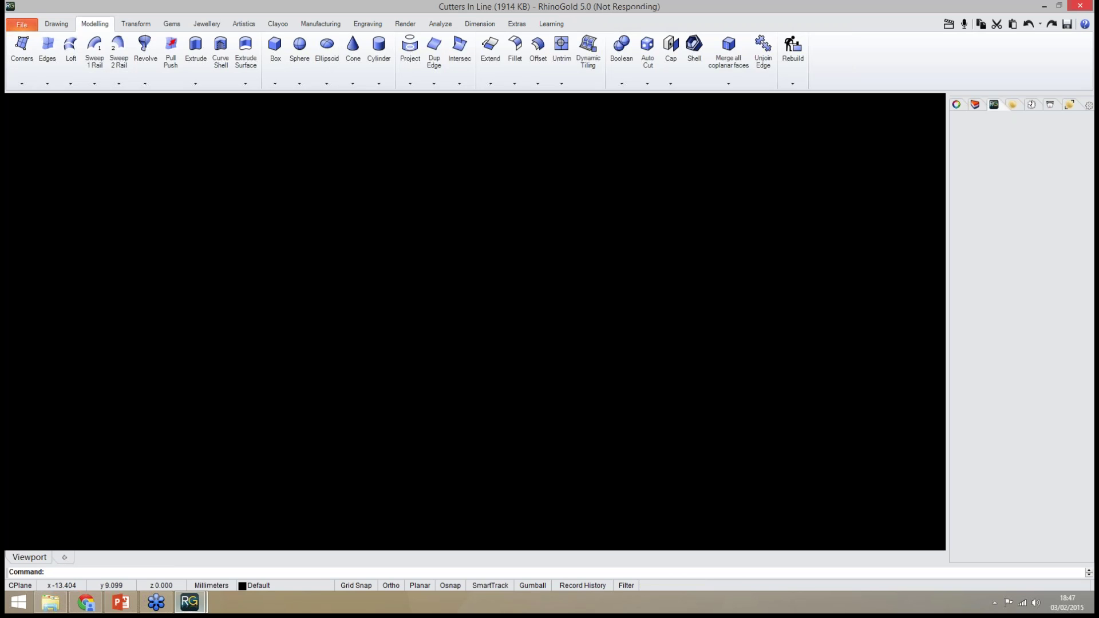
Close the separate Gems Map window and start Render Studio in the model with the three gem-set bands
{"action": "mouse_move", "coordinate": [189, 602]}
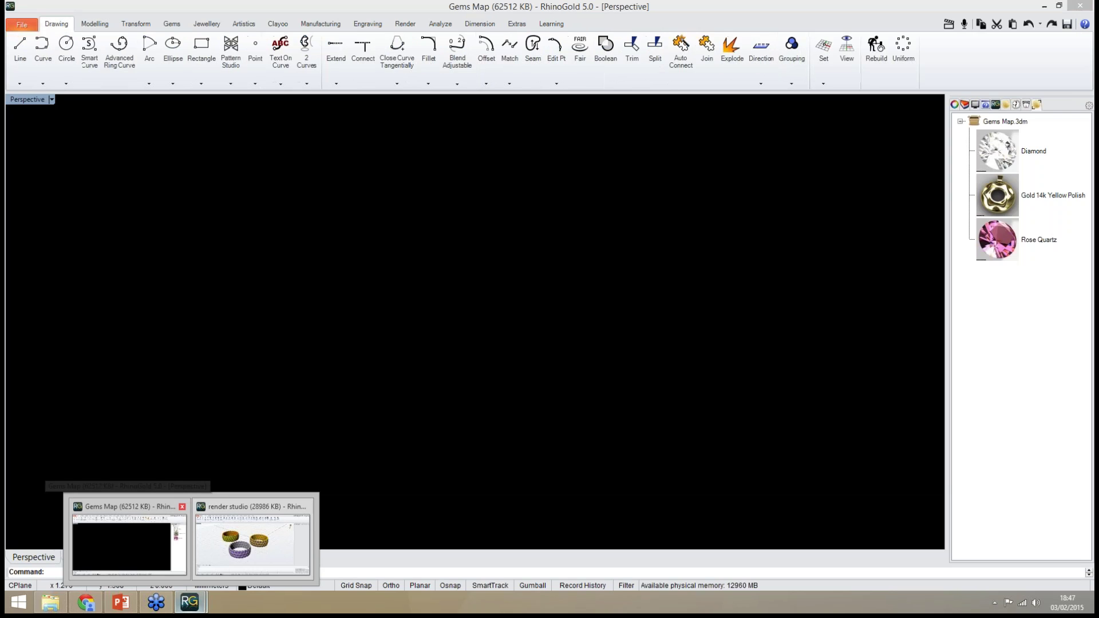
{"action": "left_click", "coordinate": [182, 507]}
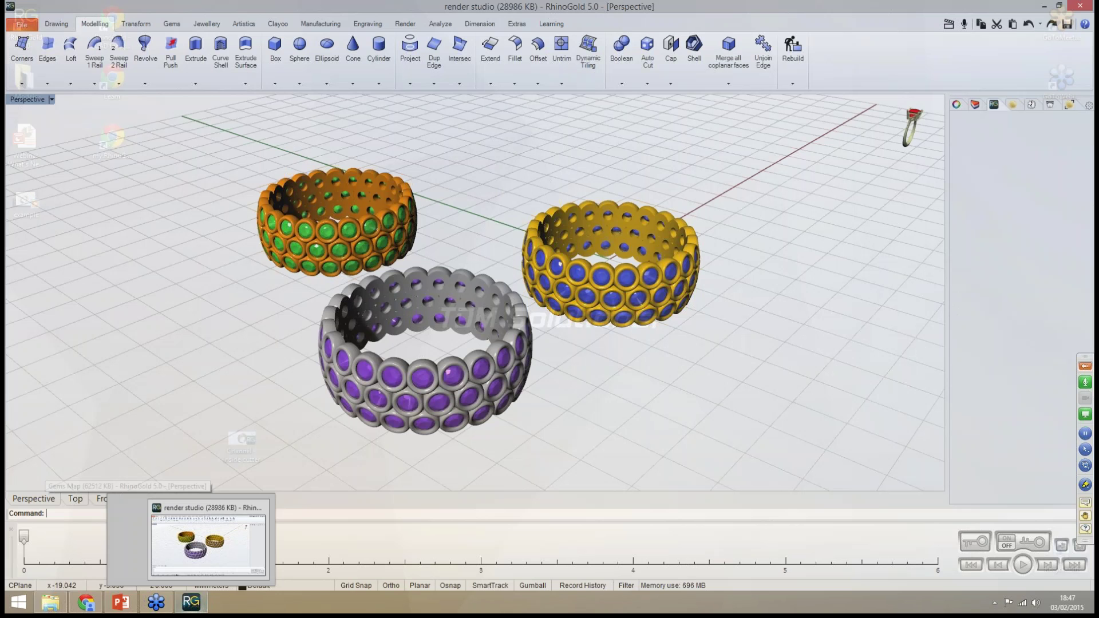
{"action": "left_click", "coordinate": [229, 535]}
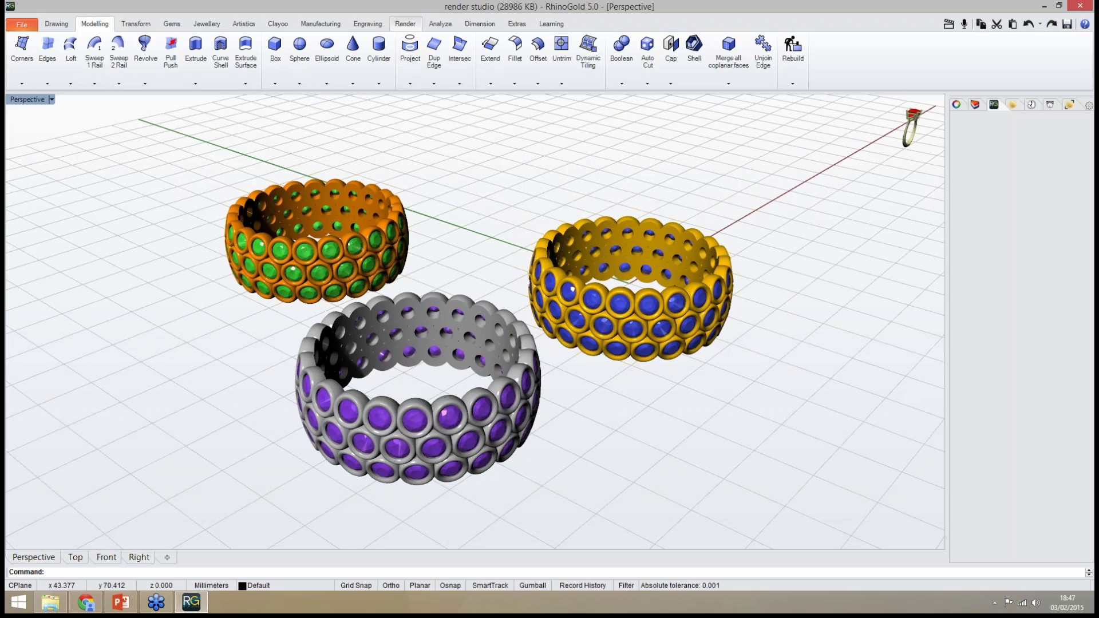
{"action": "left_click", "coordinate": [405, 23]}
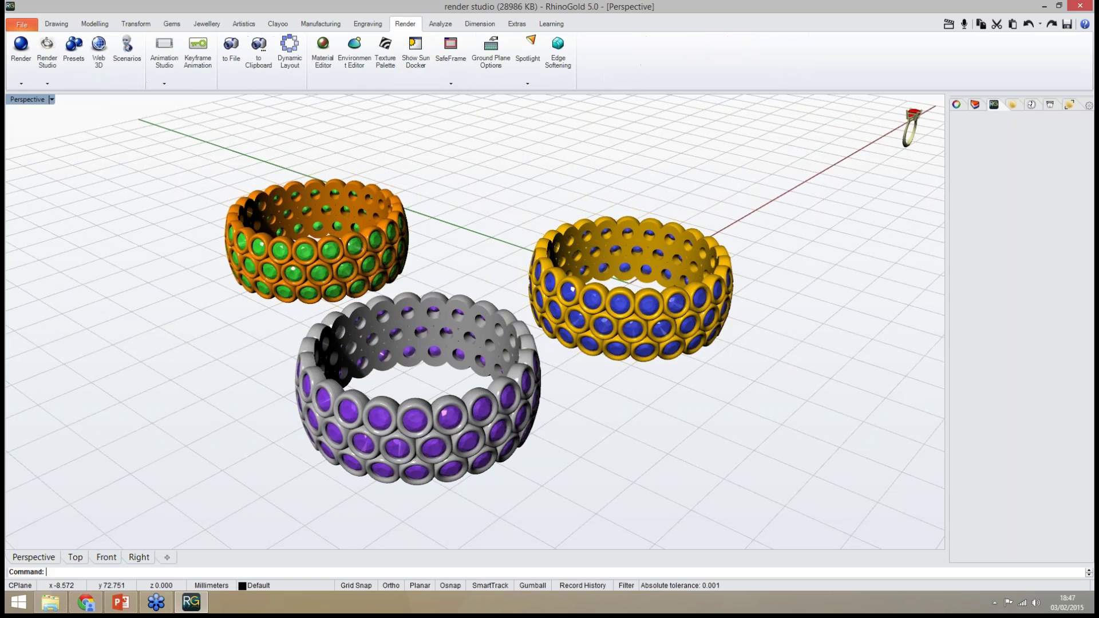
{"action": "left_click", "coordinate": [47, 51]}
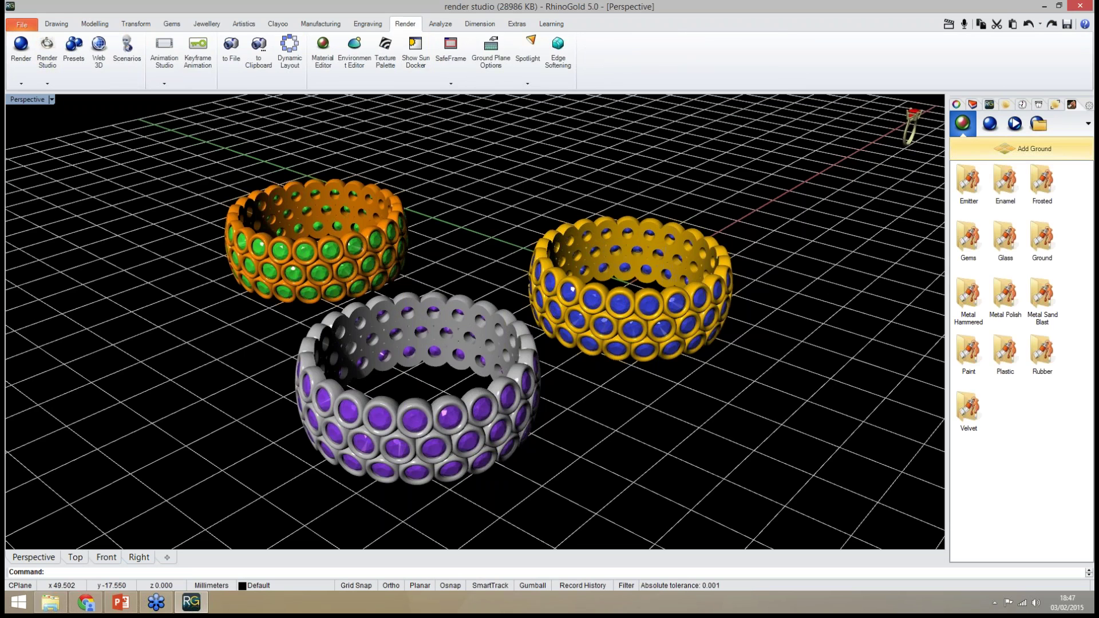
Add a ground beneath the three bands, give it the White - Smooth material and bring up the gem materials
{"action": "left_click", "coordinate": [1035, 149]}
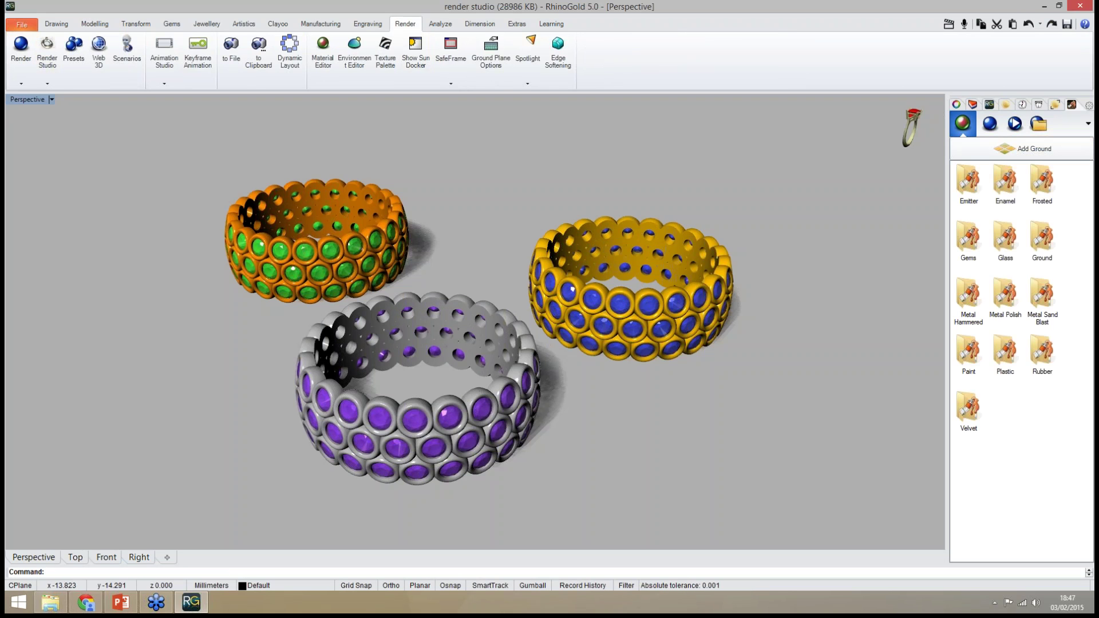
{"action": "double_click", "coordinate": [1042, 238]}
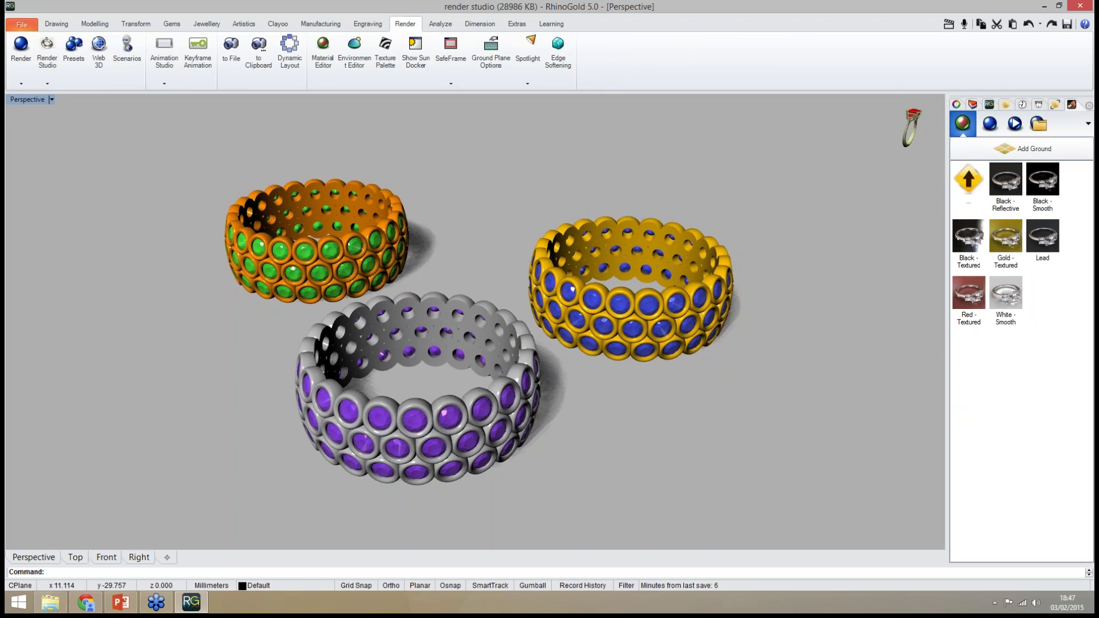
{"action": "double_click", "coordinate": [1006, 294]}
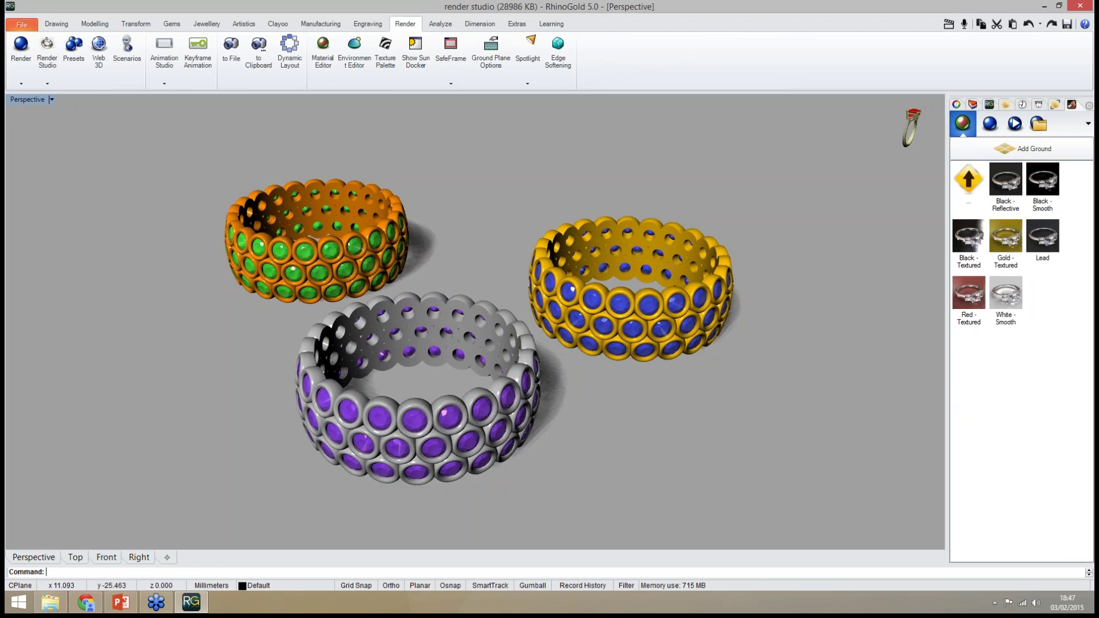
{"action": "left_click", "coordinate": [969, 179]}
{"action": "double_click", "coordinate": [969, 180]}
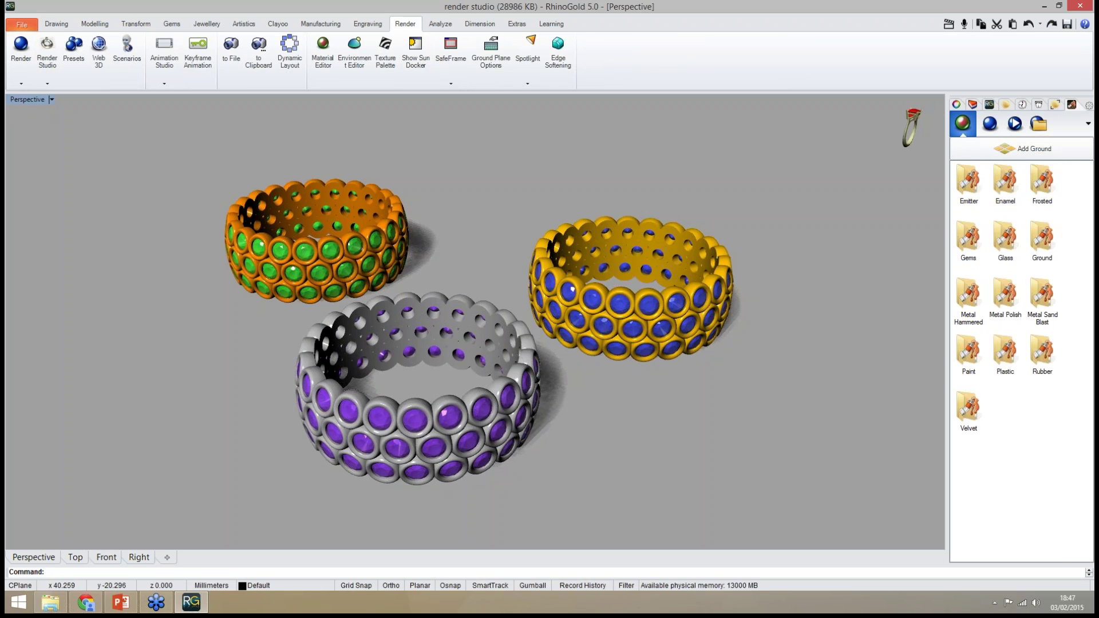
{"action": "double_click", "coordinate": [968, 237]}
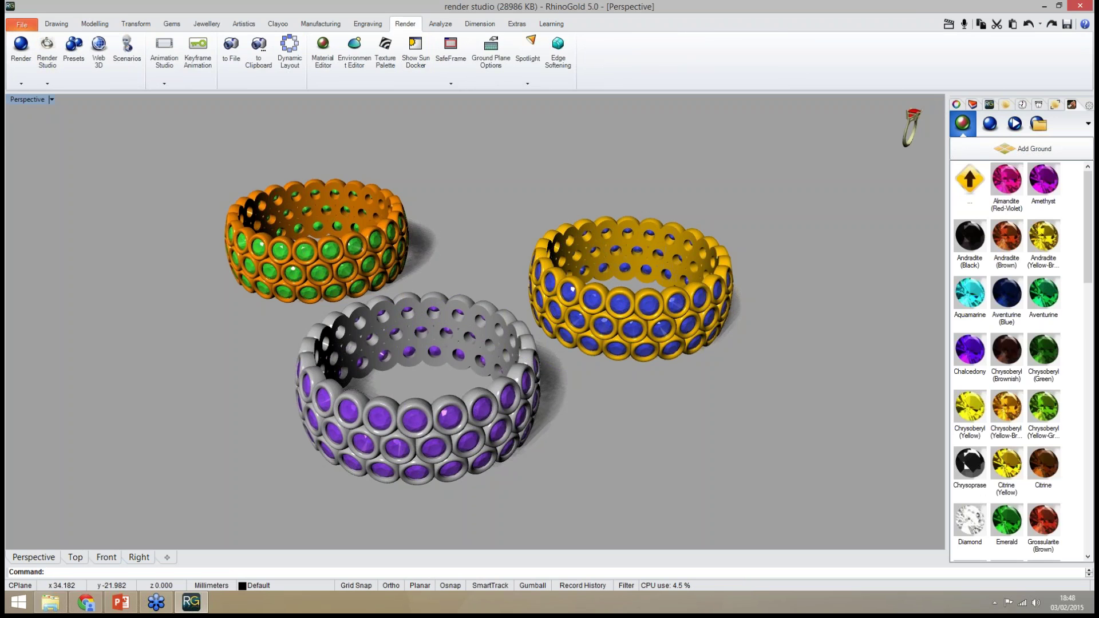
Set the render resolution to 720x486, frame the three bands within the safe frame and render the view
{"action": "left_click", "coordinate": [990, 123]}
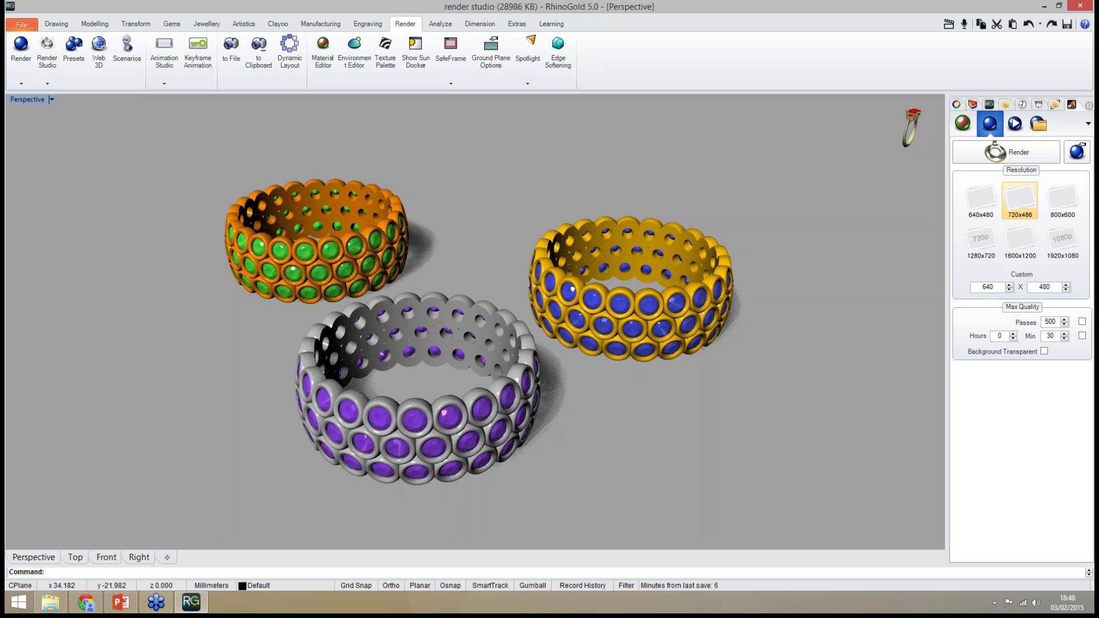
{"action": "left_click", "coordinate": [1020, 199]}
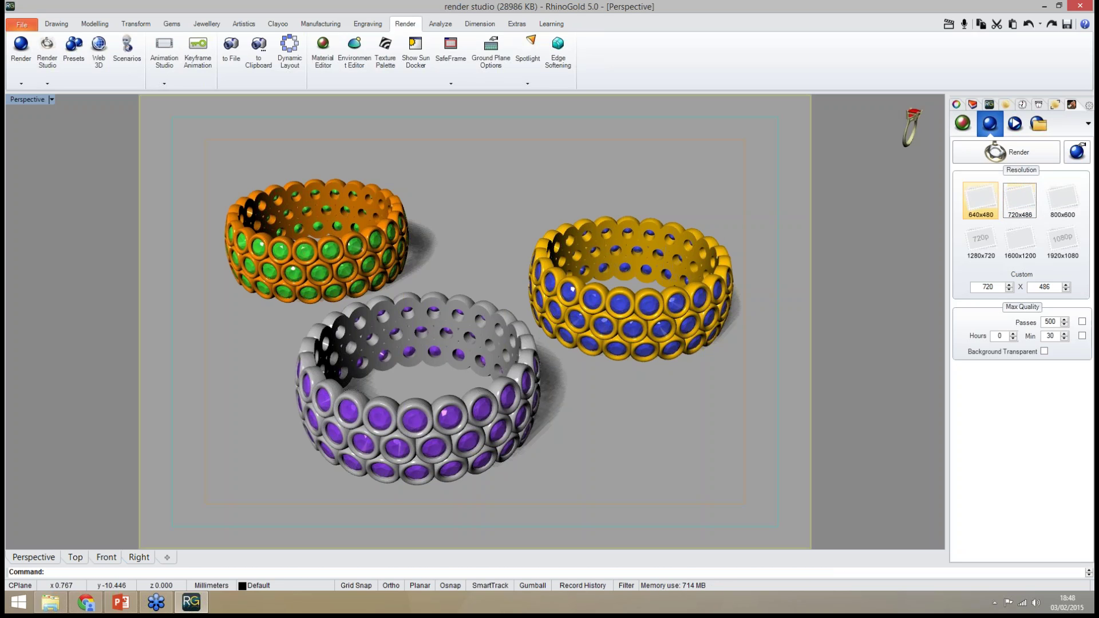
{"action": "right_click_drag", "start_coordinate": [433, 355], "coordinate": [444, 346]}
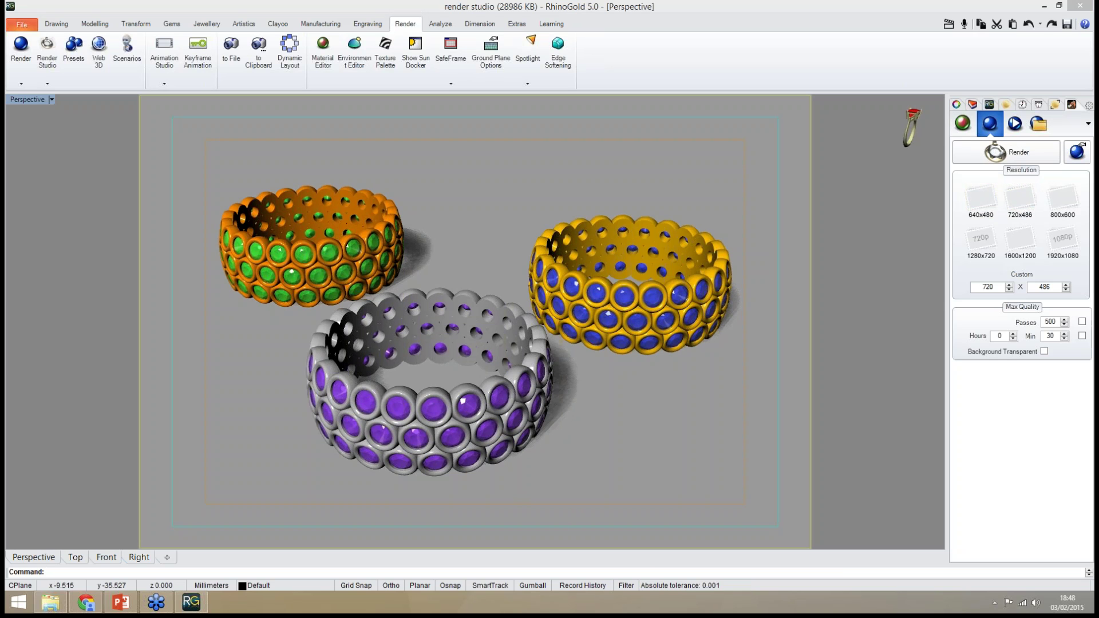
{"action": "right_click_drag", "start_coordinate": [476, 322], "coordinate": [474, 330]}
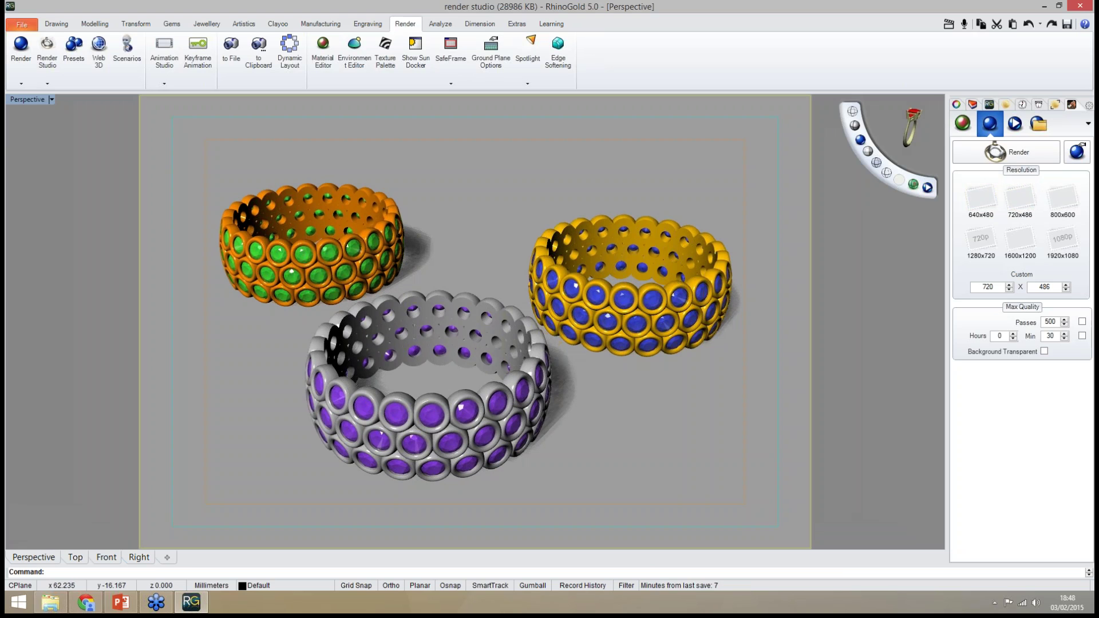
{"action": "left_click", "coordinate": [1007, 153]}
{"action": "left_click", "coordinate": [1006, 152]}
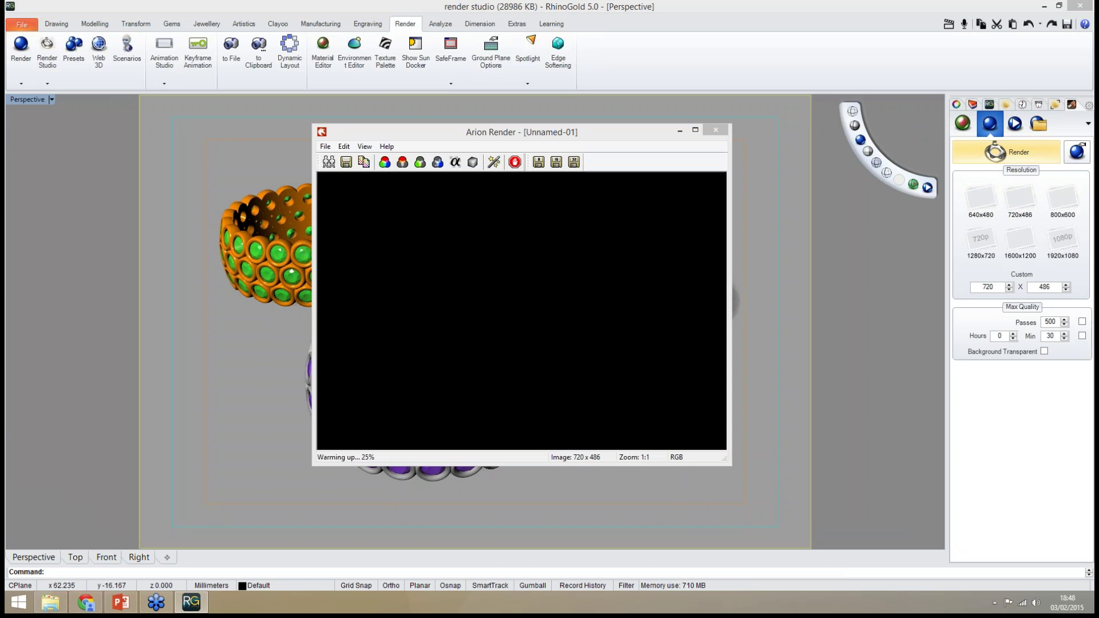
{"action": "left_click_drag", "start_coordinate": [572, 132], "coordinate": [593, 118]}
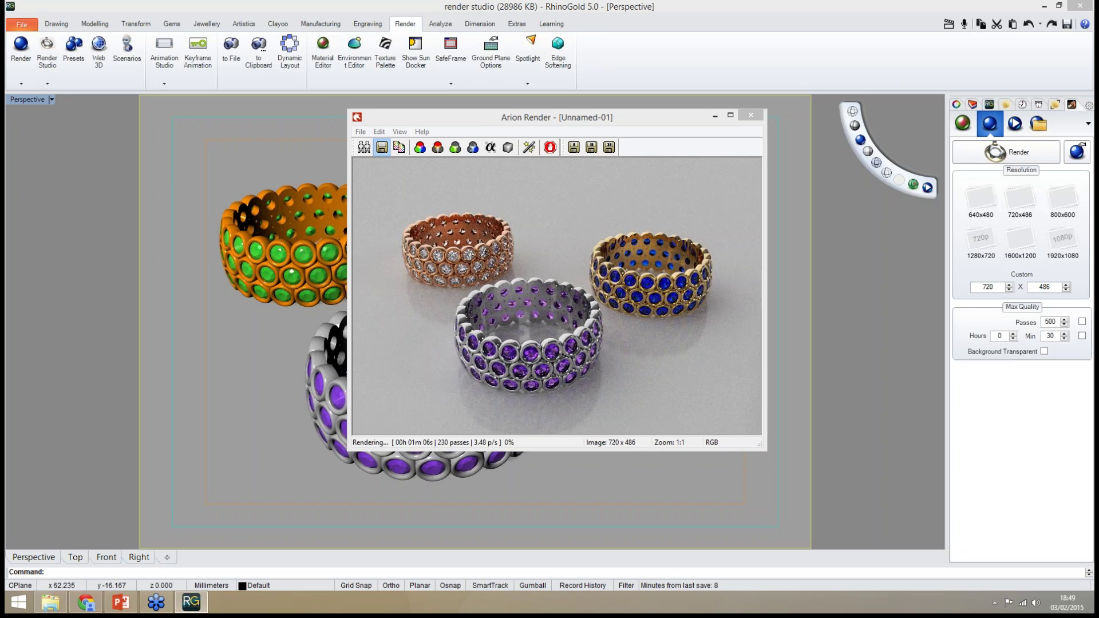
Save the rendered picture of the bands on the Desktop as a JPEG named example with its alpha channel
{"action": "left_click", "coordinate": [382, 147]}
{"action": "type", "text": "ex"}
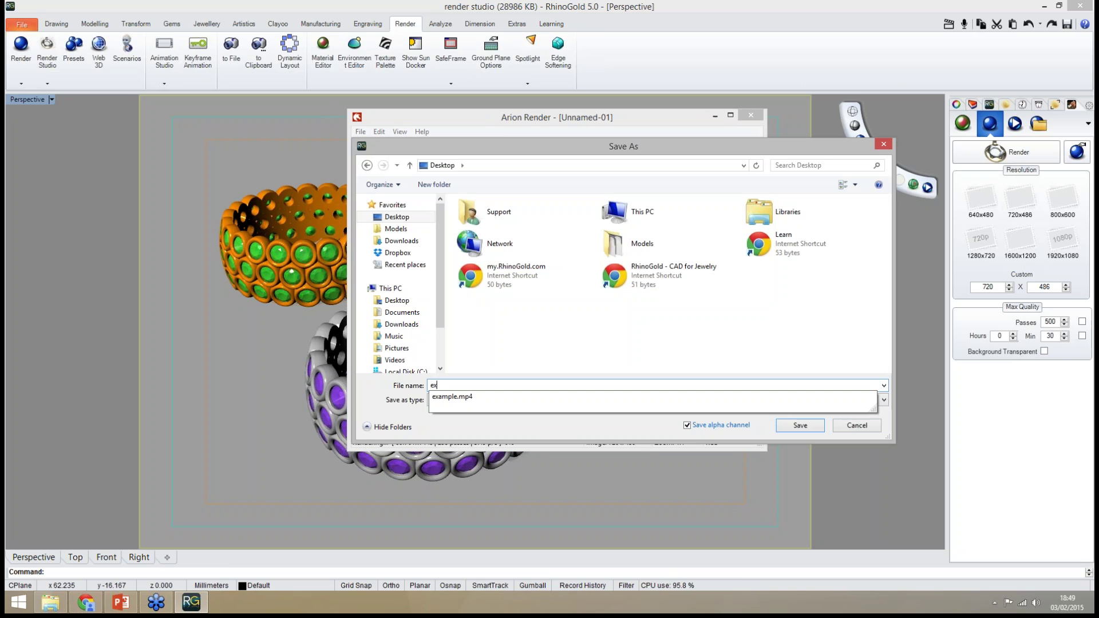
{"action": "type", "text": "ample"}
{"action": "key", "text": "Return"}
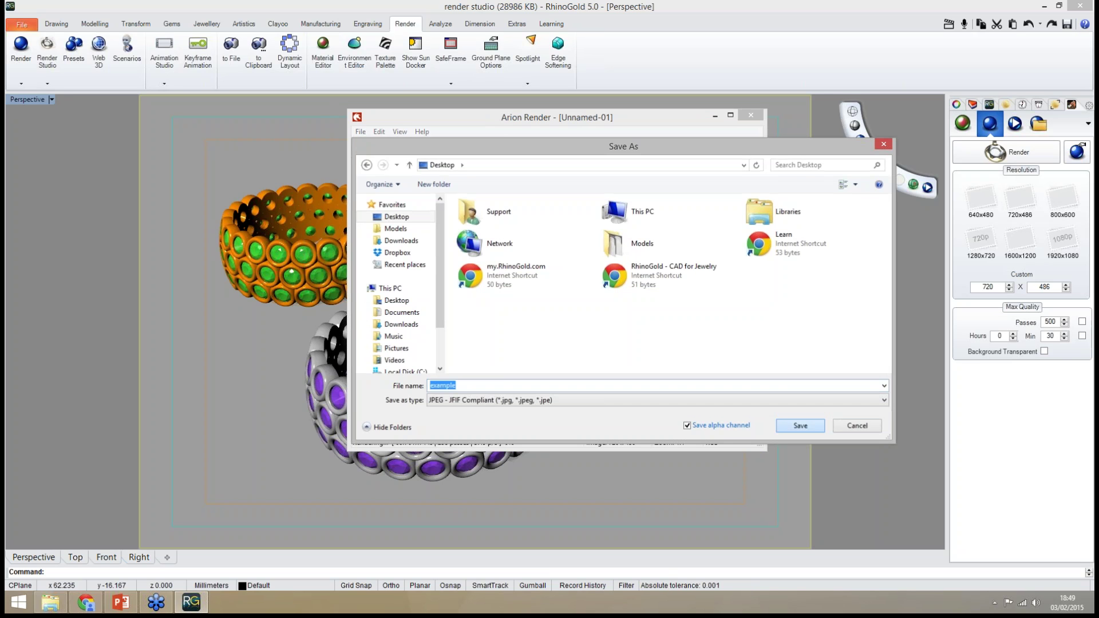
{"action": "key", "text": "Return"}
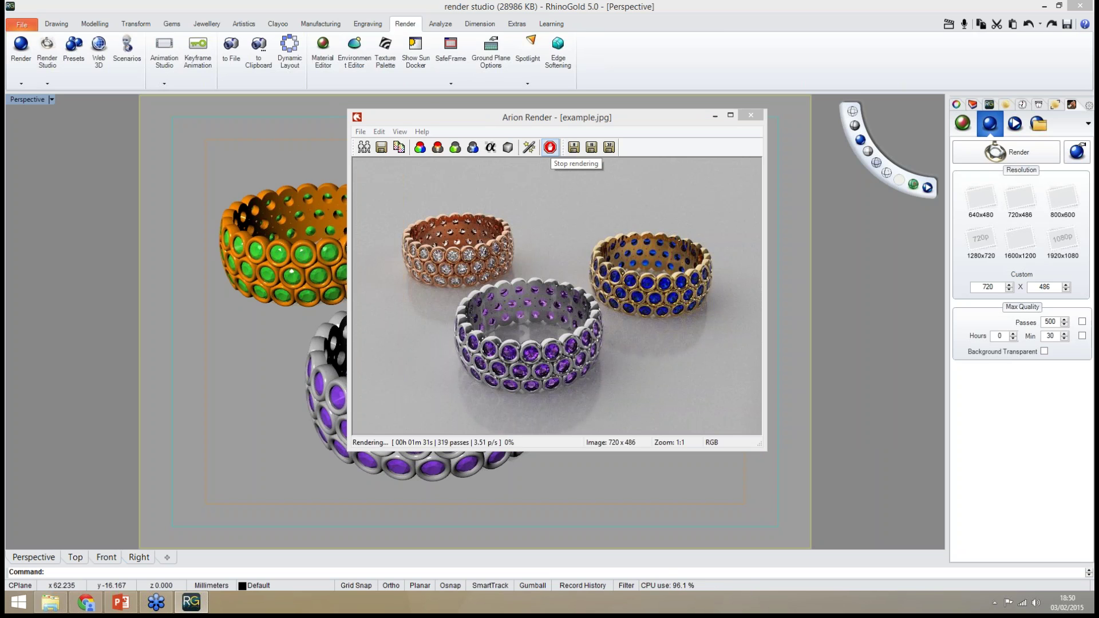
Stop the rendering, look over the picture in the Render Studio Image Editor and close the editor without adjustments
{"action": "left_click", "coordinate": [550, 148]}
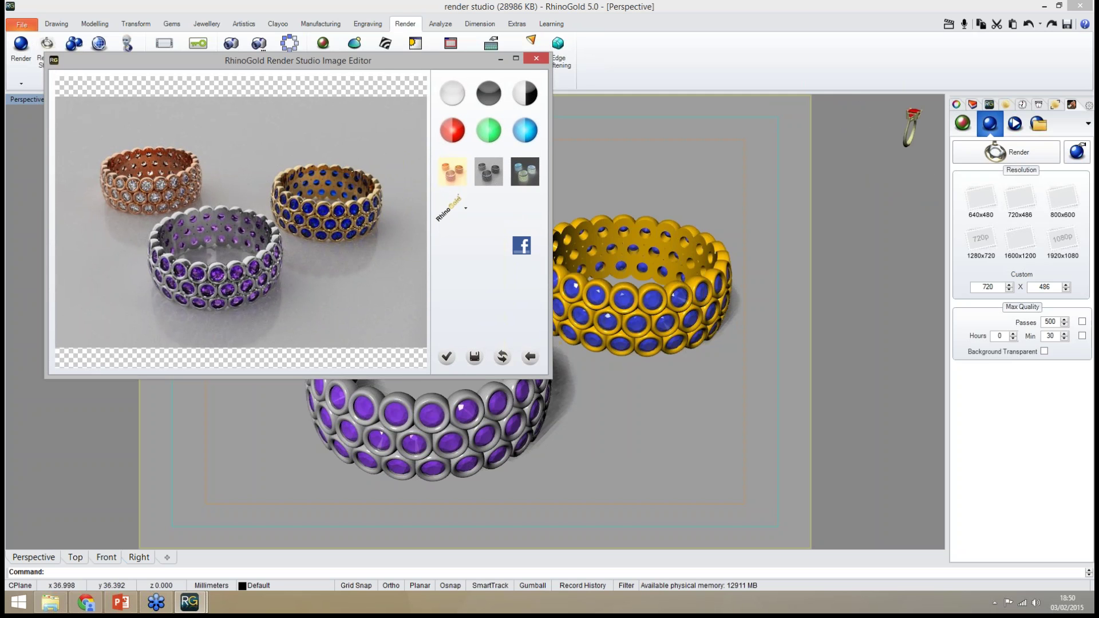
{"action": "left_click_drag", "start_coordinate": [435, 78], "coordinate": [496, 104]}
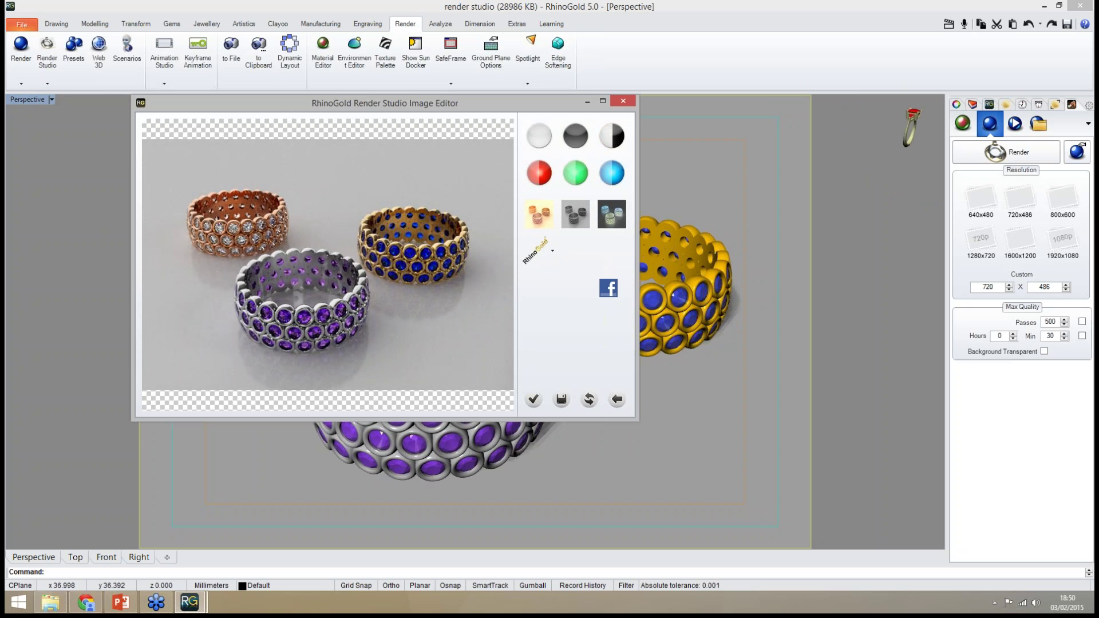
{"action": "left_click_drag", "start_coordinate": [384, 103], "coordinate": [397, 131]}
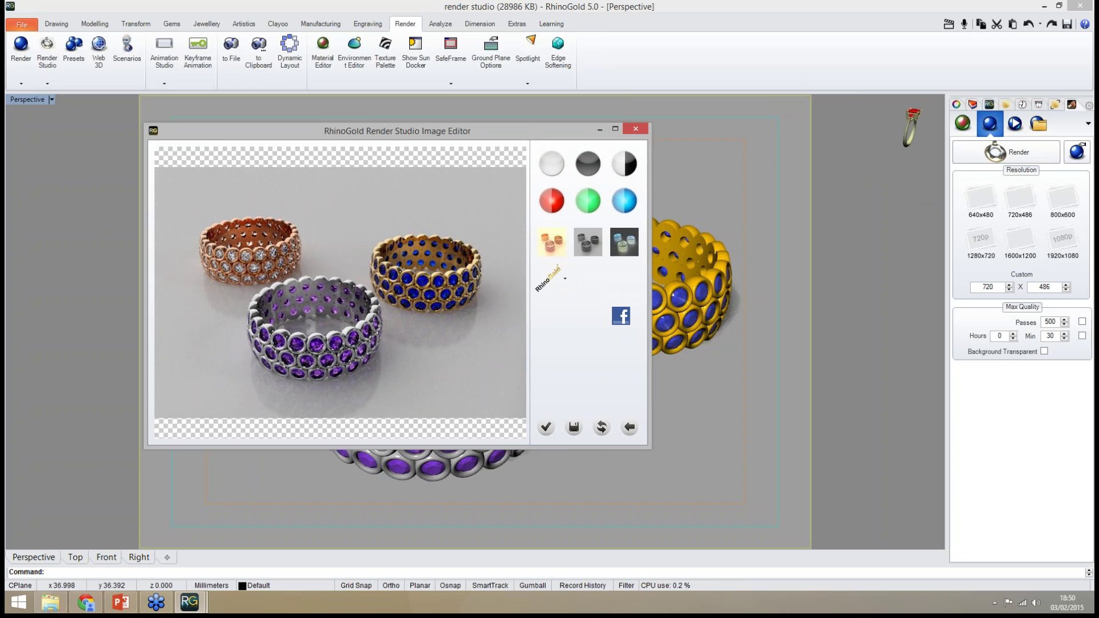
{"action": "left_click_drag", "start_coordinate": [516, 131], "coordinate": [508, 123]}
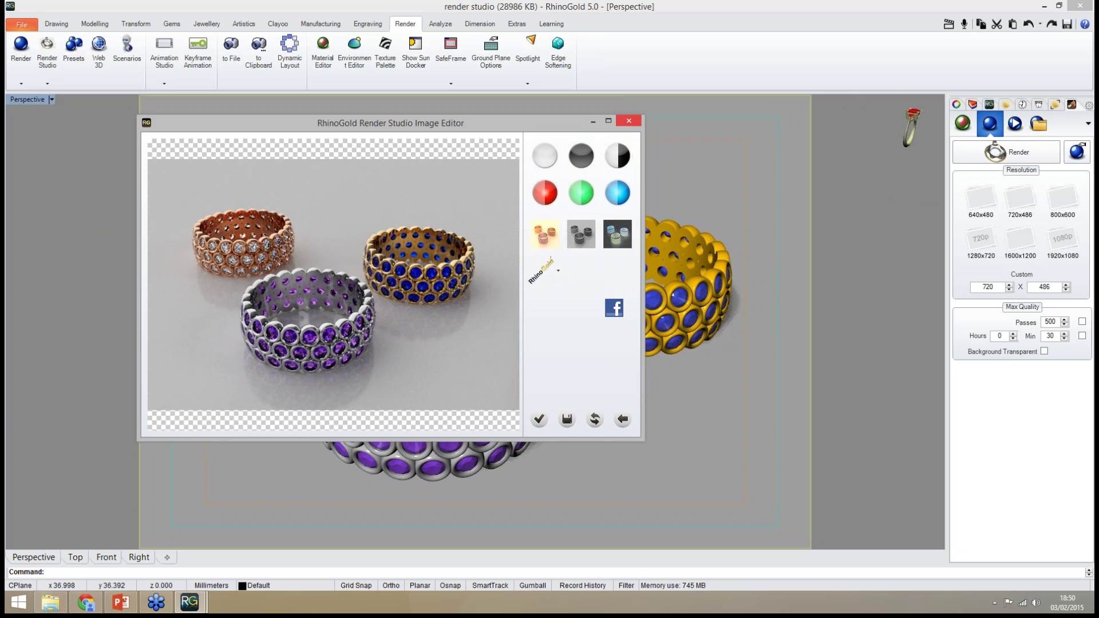
{"action": "left_click", "coordinate": [629, 121]}
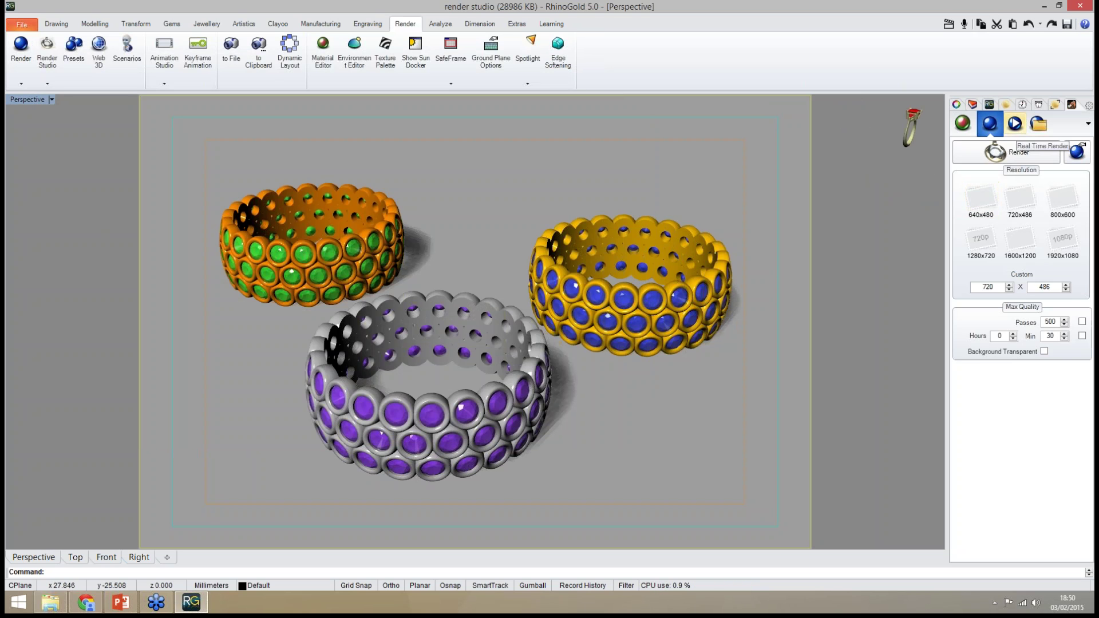
Preview the bands from another angle with the real-time render, disengage Arion and close its window
{"action": "left_click", "coordinate": [999, 151]}
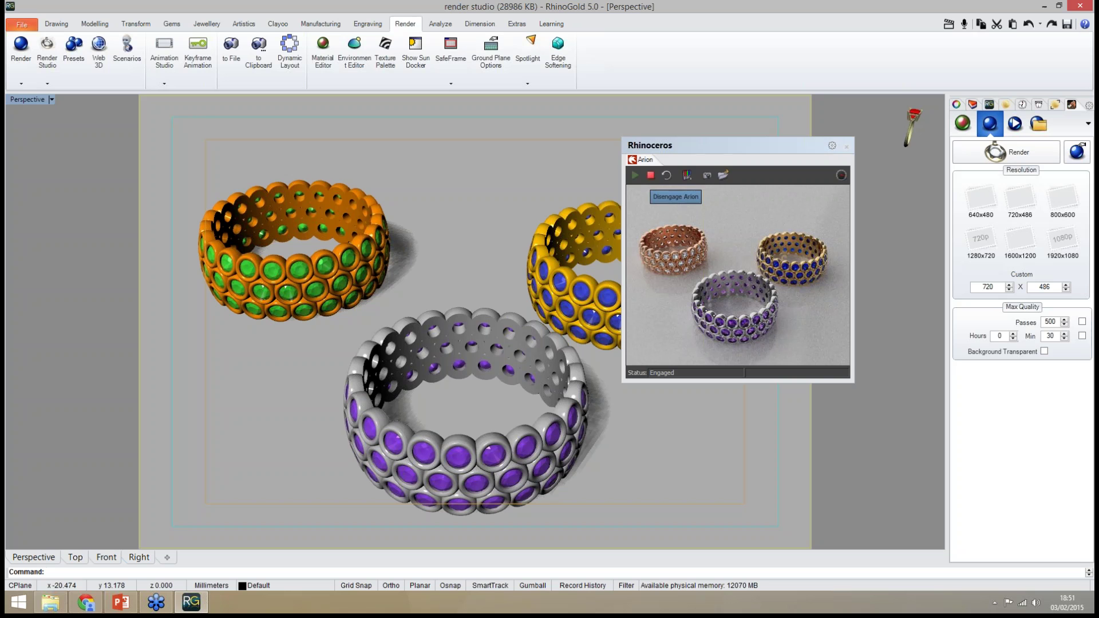
{"action": "left_click", "coordinate": [650, 175]}
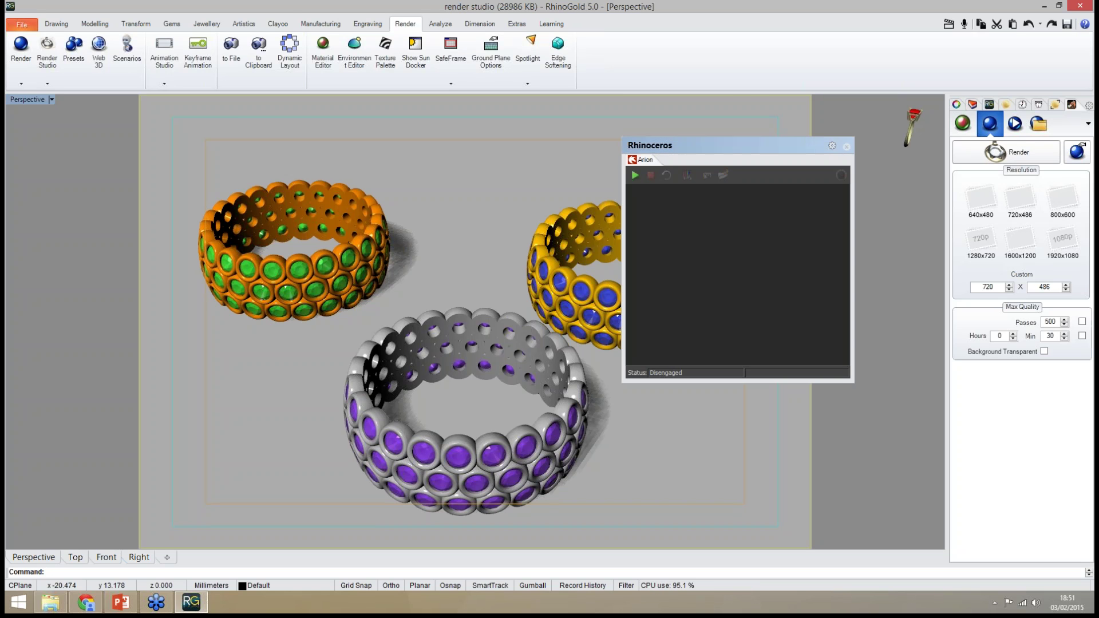
{"action": "left_click", "coordinate": [847, 147]}
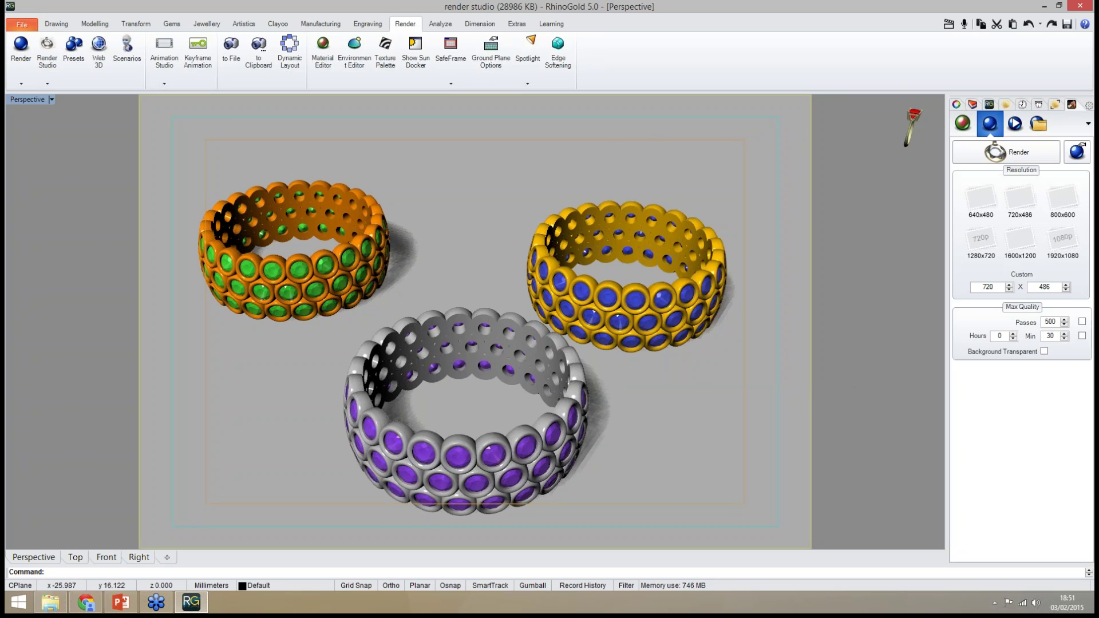
Start a new document, discarding the changes to render studio
{"action": "left_click", "coordinate": [22, 25]}
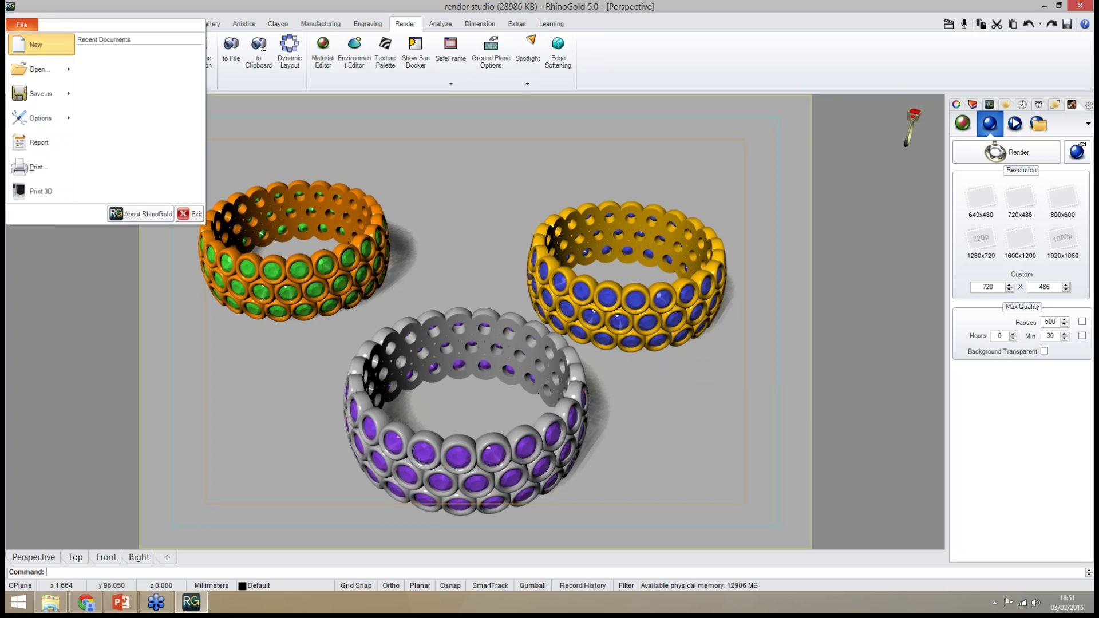
{"action": "left_click", "coordinate": [35, 44]}
{"action": "left_click", "coordinate": [558, 326]}
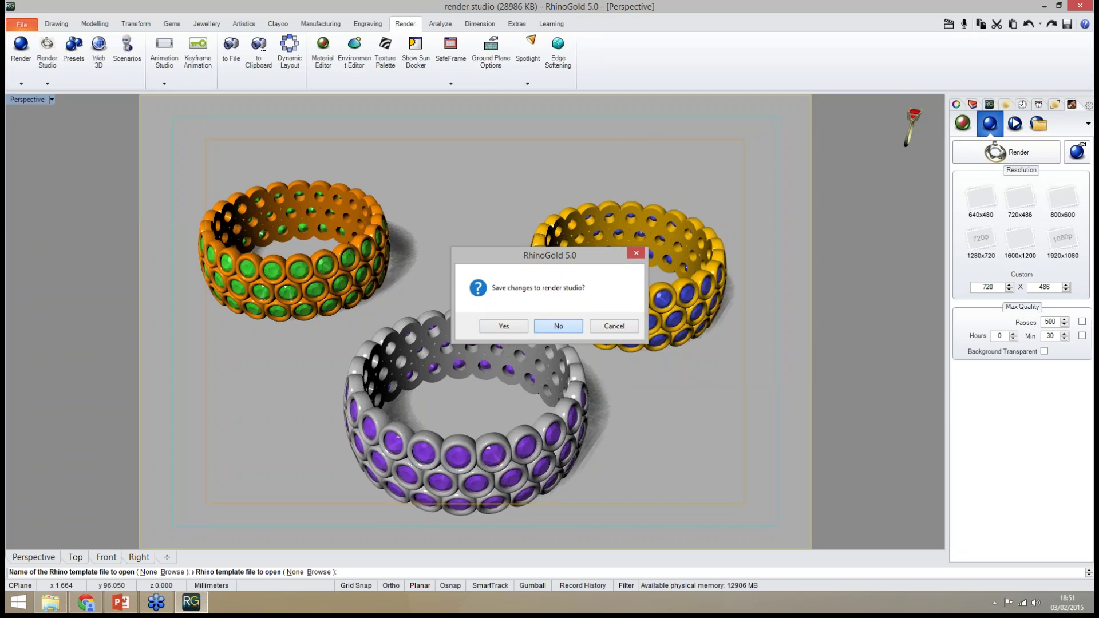
Open the Halo command model from the Models folder as a file and show the jewellery tools
{"action": "left_click", "coordinate": [50, 603]}
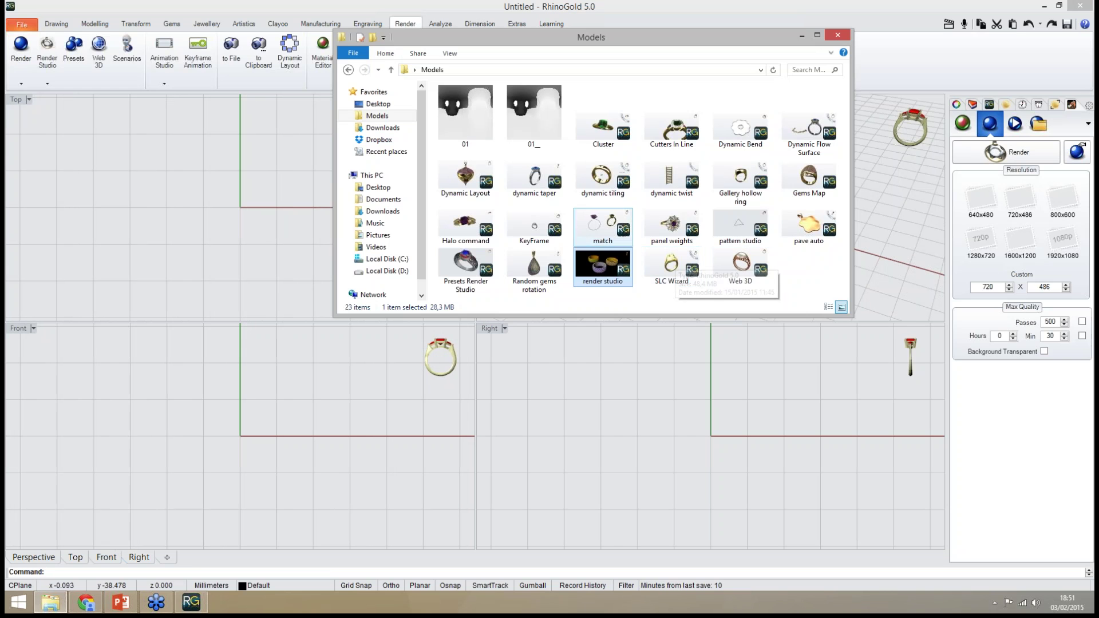
{"action": "left_click_drag", "start_coordinate": [466, 228], "coordinate": [298, 235]}
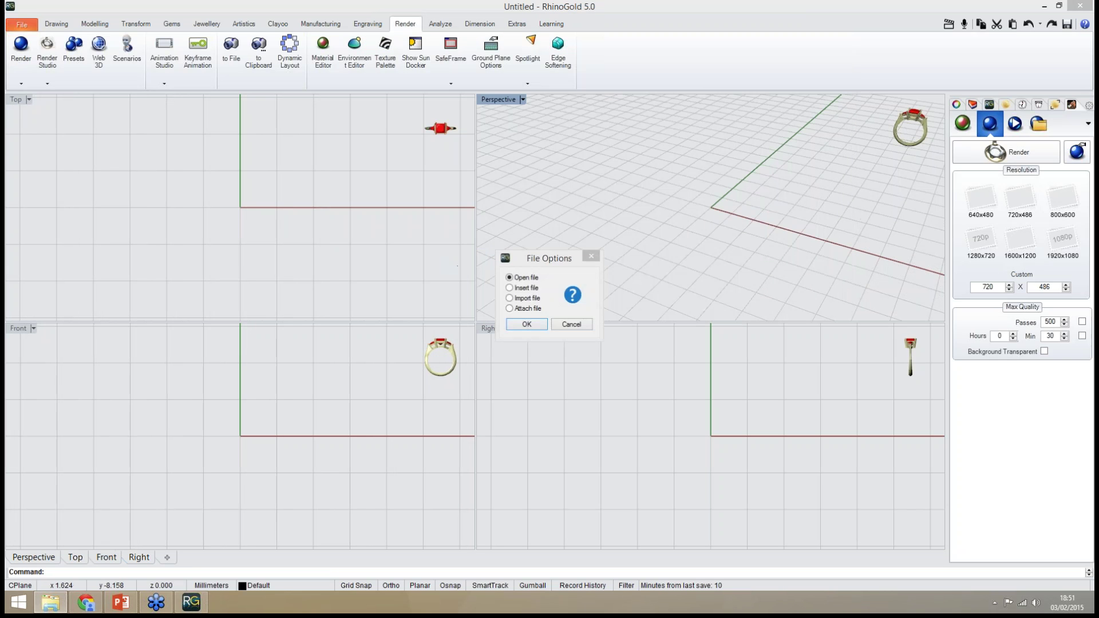
{"action": "left_click", "coordinate": [527, 324]}
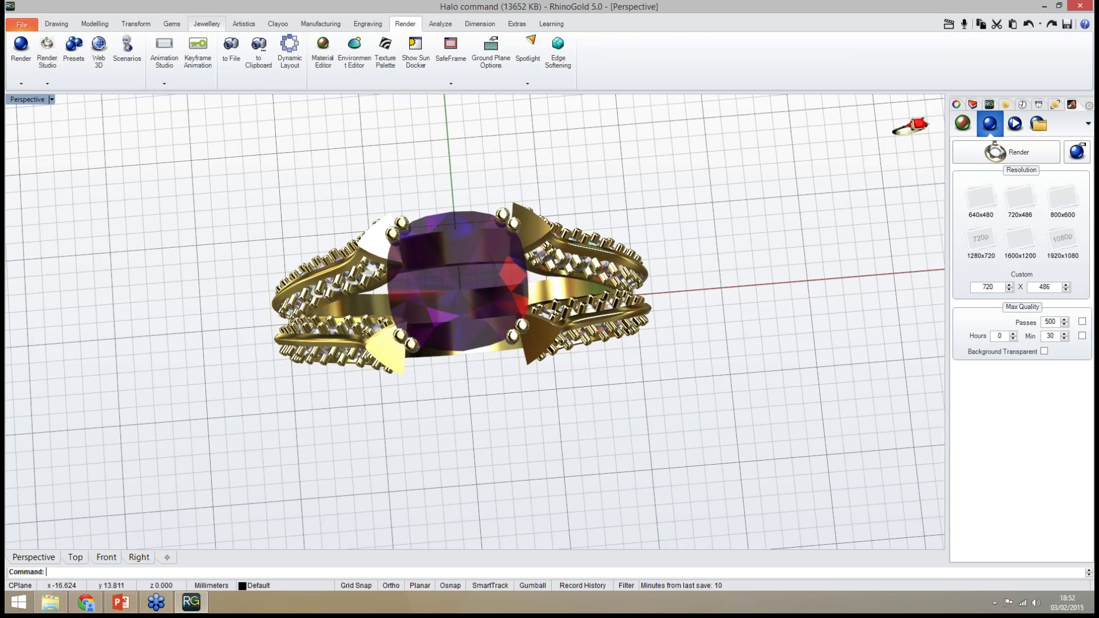
{"action": "left_click", "coordinate": [206, 23]}
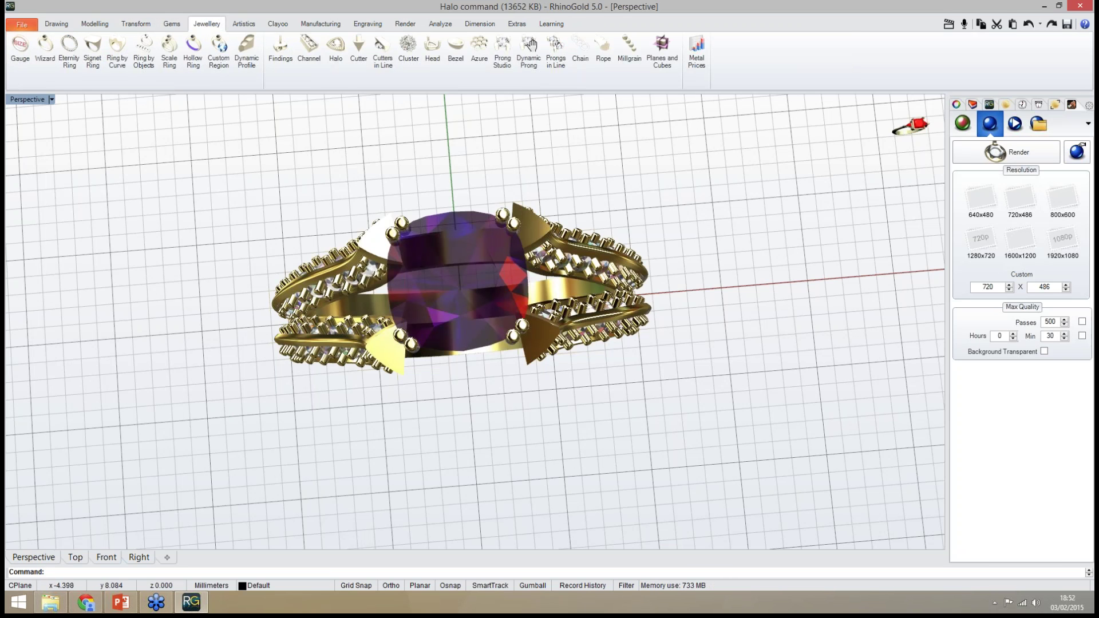
Create a Halo around the ring's purple cushion-cut centre gem
{"action": "left_click", "coordinate": [336, 51]}
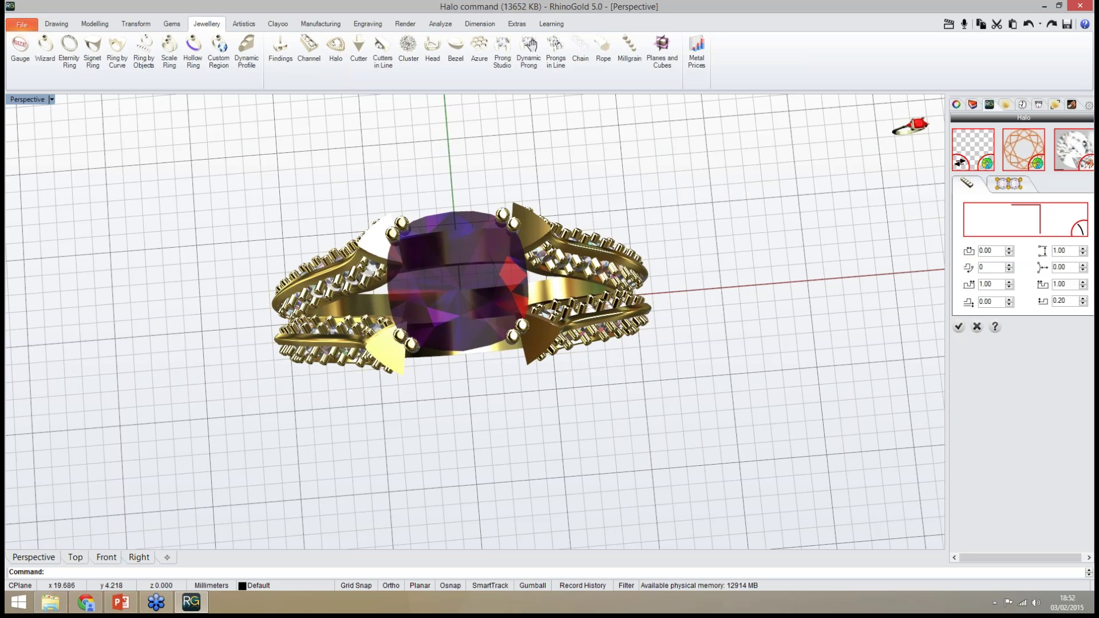
{"action": "left_click", "coordinate": [961, 163]}
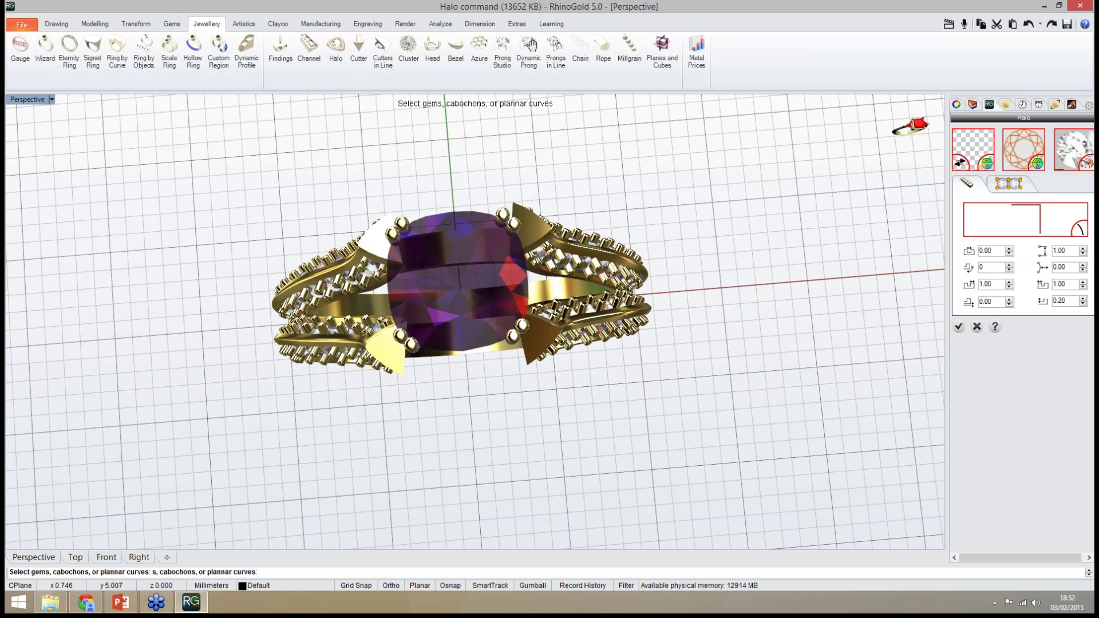
{"action": "left_click", "coordinate": [458, 228]}
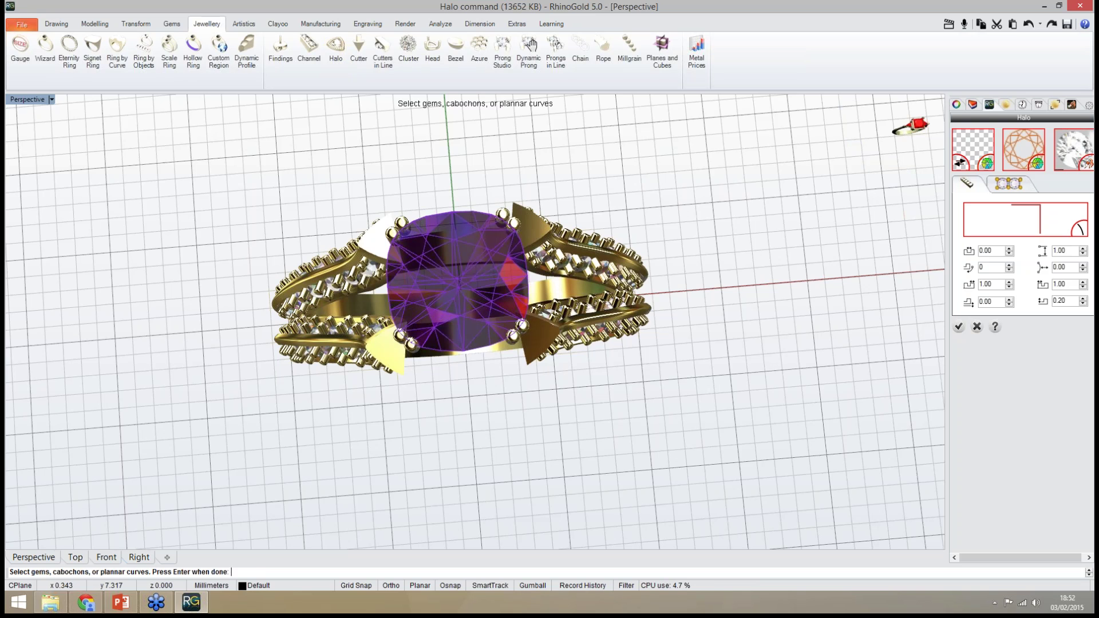
{"action": "key", "text": "Return"}
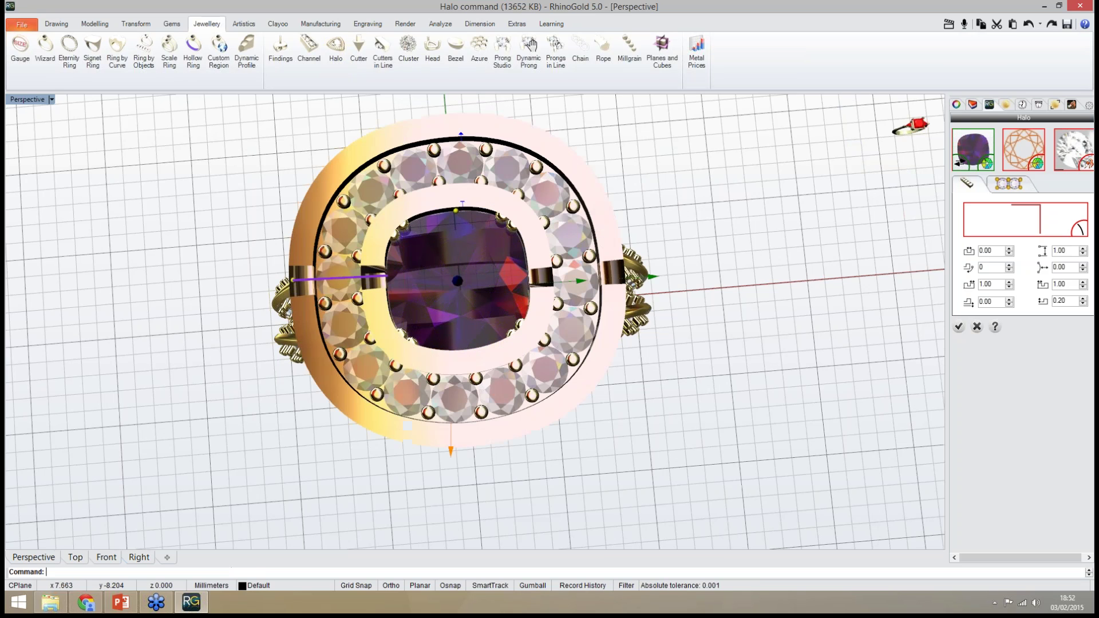
Lower the halo around the centre gem to -1.61 and tilt its profile to an angle of 13
{"action": "right_click_drag", "start_coordinate": [611, 450], "coordinate": [477, 218]}
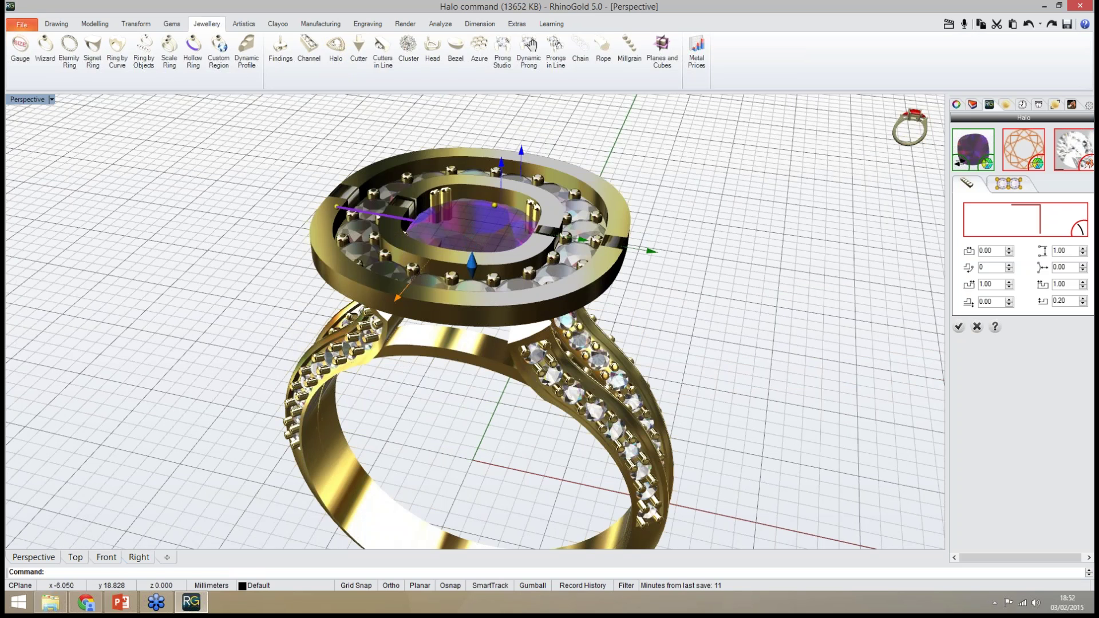
{"action": "left_click_drag", "start_coordinate": [471, 261], "coordinate": [471, 264]}
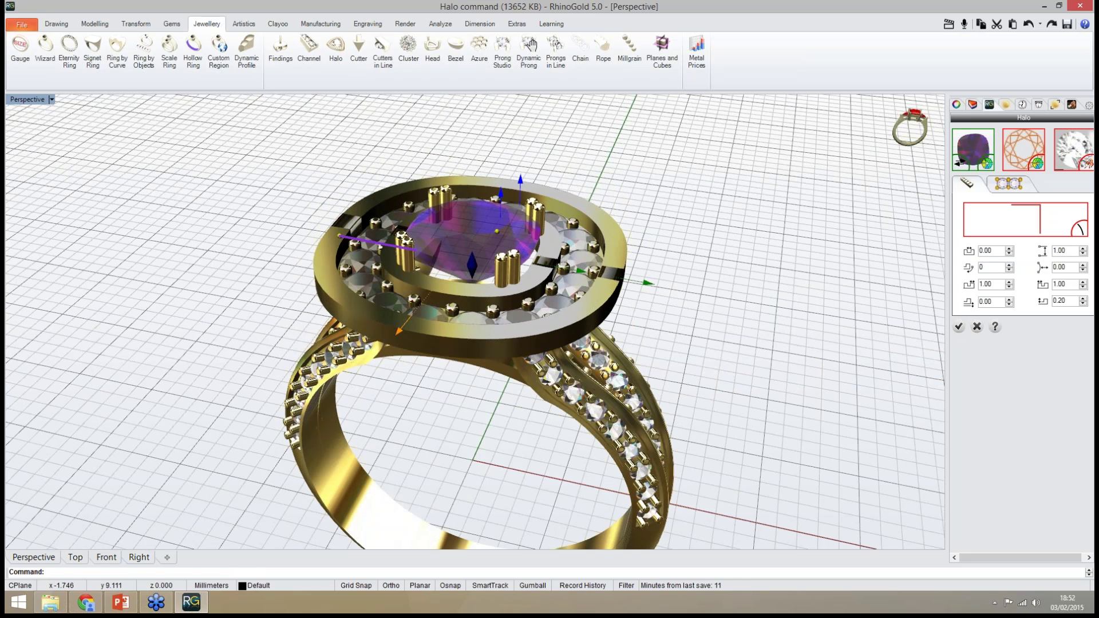
{"action": "right_click_drag", "start_coordinate": [470, 350], "coordinate": [507, 352]}
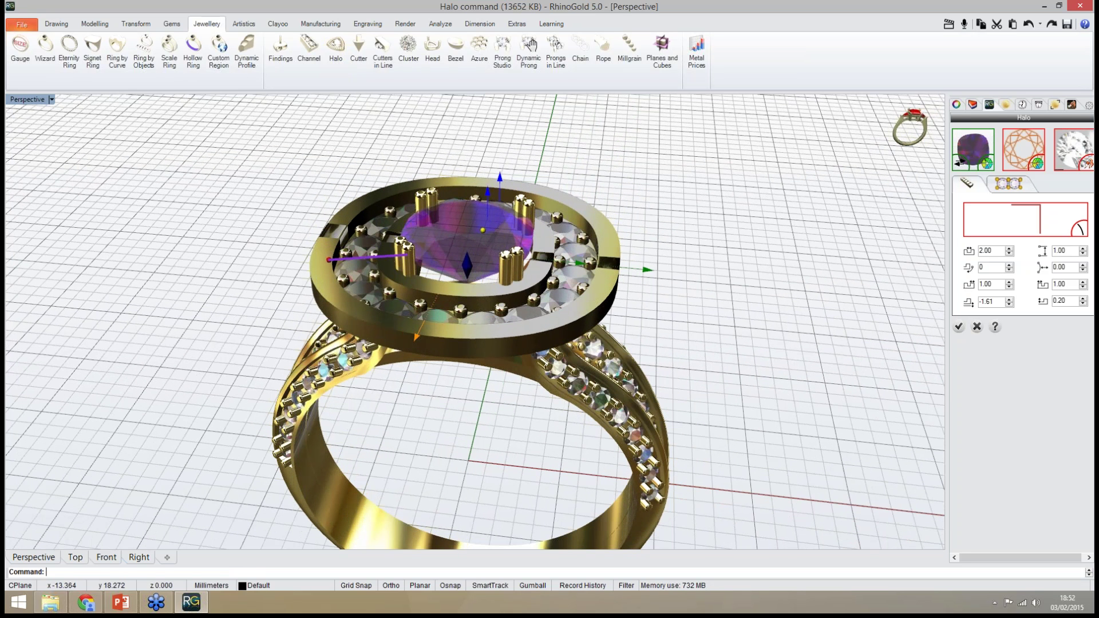
{"action": "left_click_drag", "start_coordinate": [330, 262], "coordinate": [329, 263]}
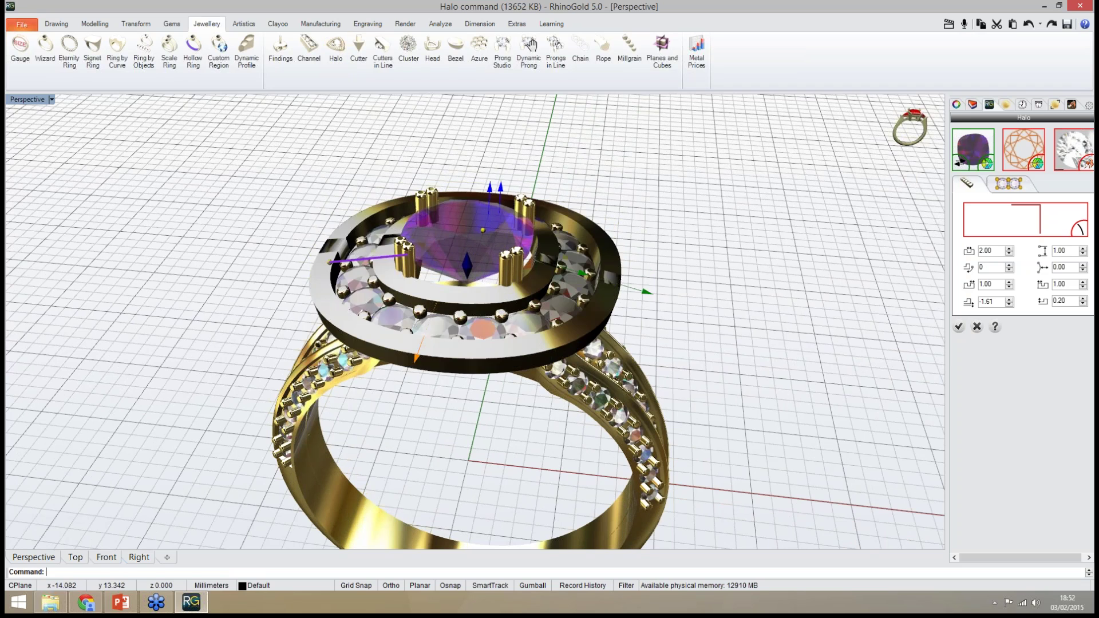
Narrow the halo's metal borders to 0.32 on the inner rim and 0.37 on the outer rim
{"action": "right_click_drag", "start_coordinate": [295, 299], "coordinate": [257, 300]}
{"action": "scroll", "coordinate": [401, 306], "scroll_direction": "up", "scroll_amount": 2}
{"action": "right_click_drag", "start_coordinate": [401, 306], "coordinate": [421, 309]}
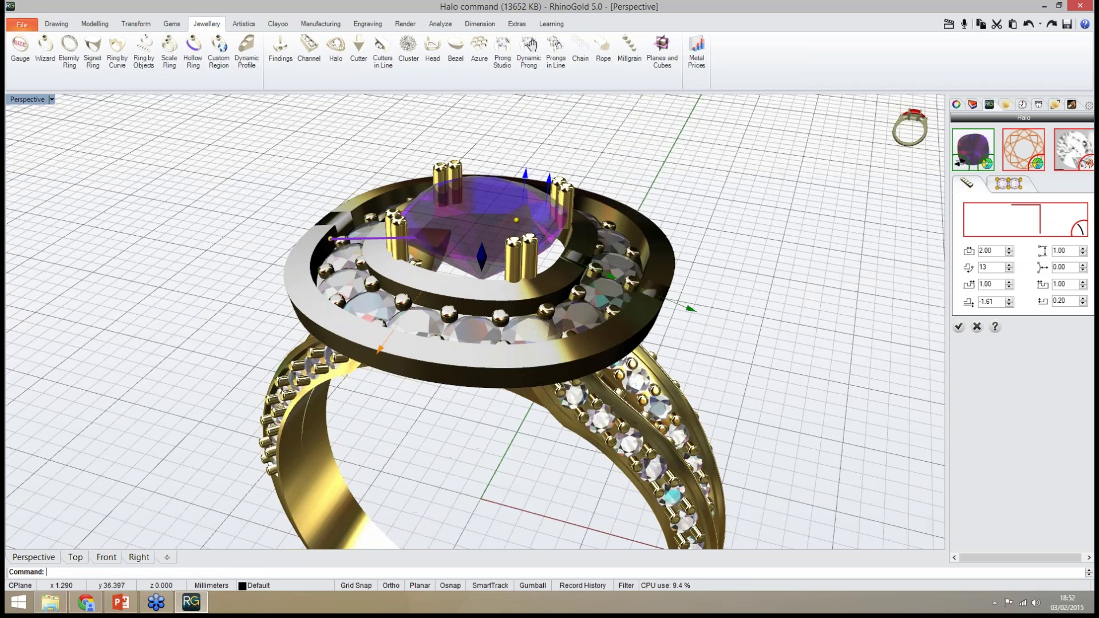
{"action": "right_click_drag", "start_coordinate": [658, 287], "coordinate": [548, 316]}
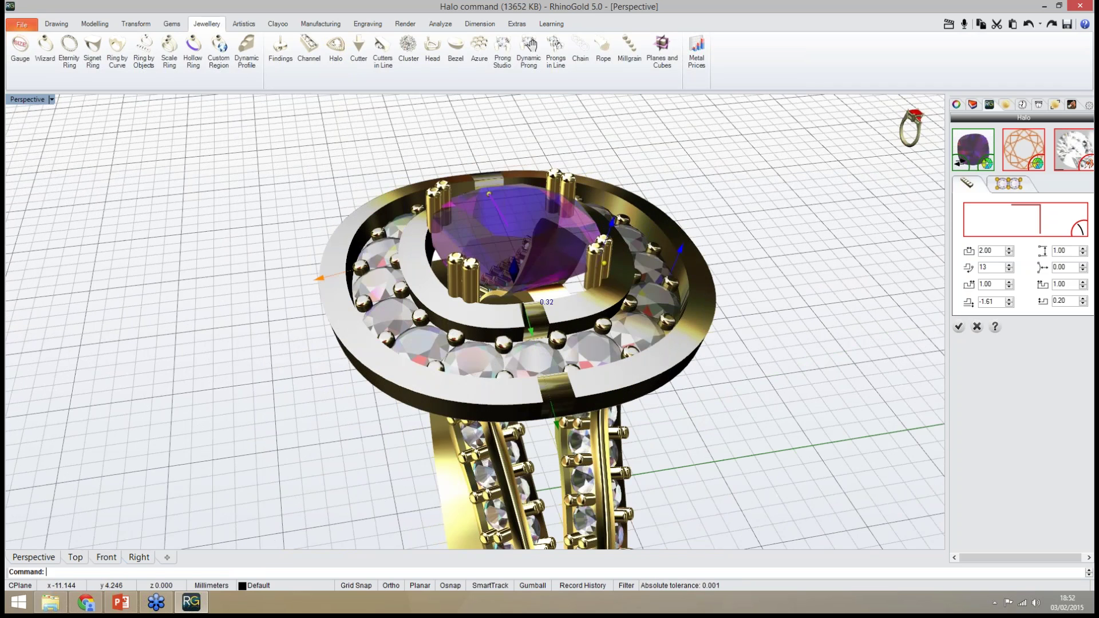
{"action": "left_click_drag", "start_coordinate": [531, 331], "coordinate": [526, 312]}
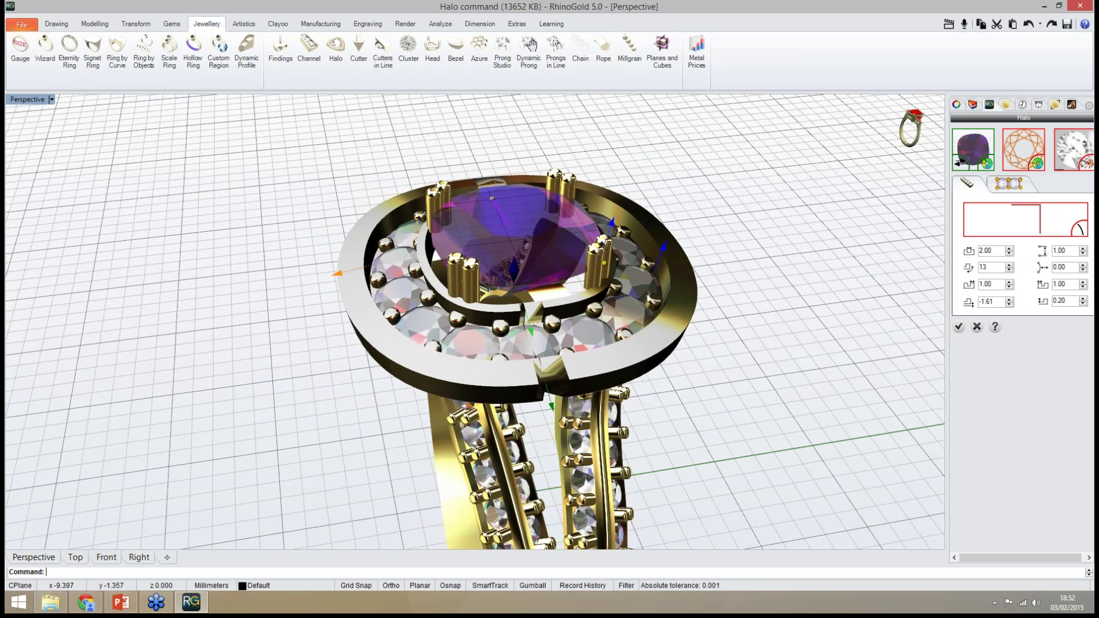
{"action": "right_click_drag", "start_coordinate": [526, 312], "coordinate": [644, 318]}
{"action": "left_click_drag", "start_coordinate": [651, 324], "coordinate": [637, 314]}
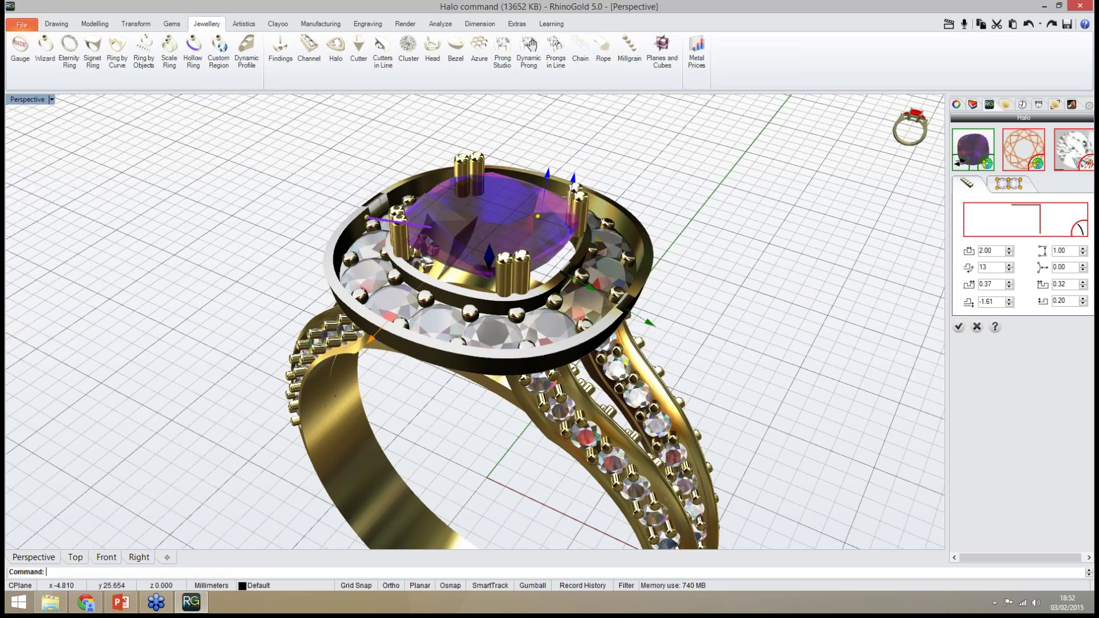
Raise the small gems within the halo channel by changing their height value to 0.68
{"action": "right_click_drag", "start_coordinate": [640, 207], "coordinate": [567, 189]}
{"action": "right_click_drag", "start_coordinate": [675, 218], "coordinate": [641, 210]}
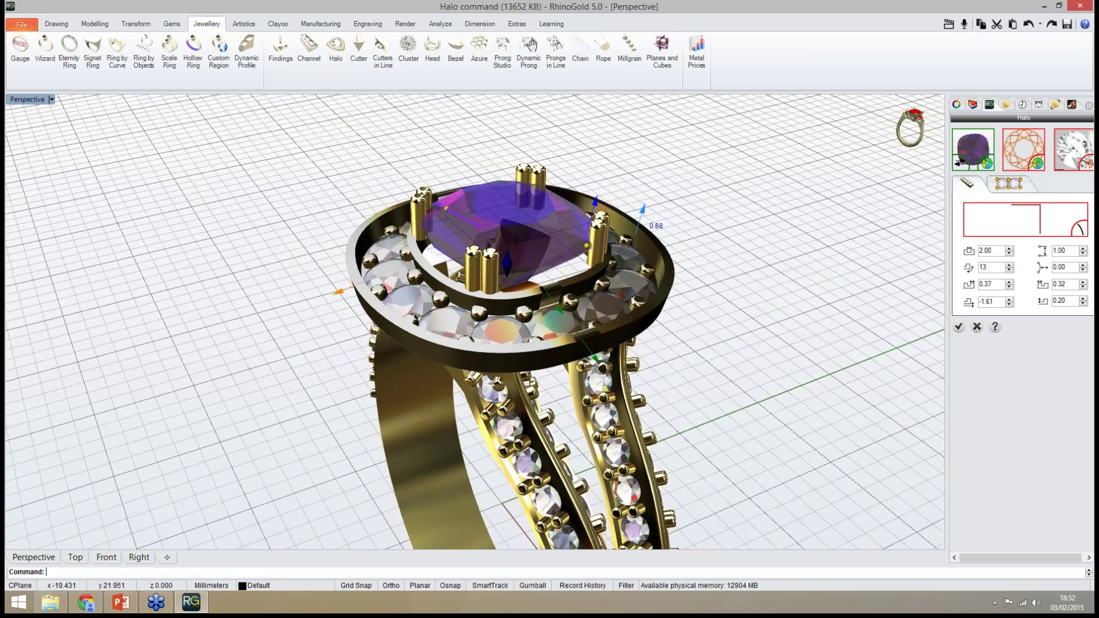
{"action": "left_click_drag", "start_coordinate": [642, 211], "coordinate": [642, 209]}
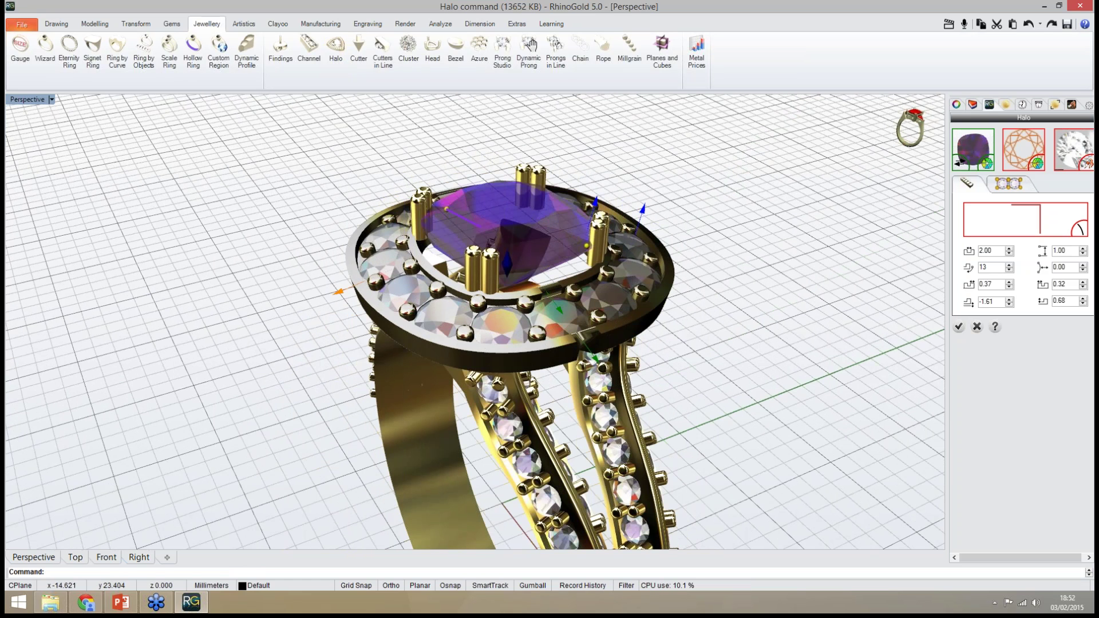
Set the size of the halo's small gems to 1.3 mm
{"action": "right_click_drag", "start_coordinate": [643, 213], "coordinate": [654, 224]}
{"action": "left_click", "coordinate": [1008, 183]}
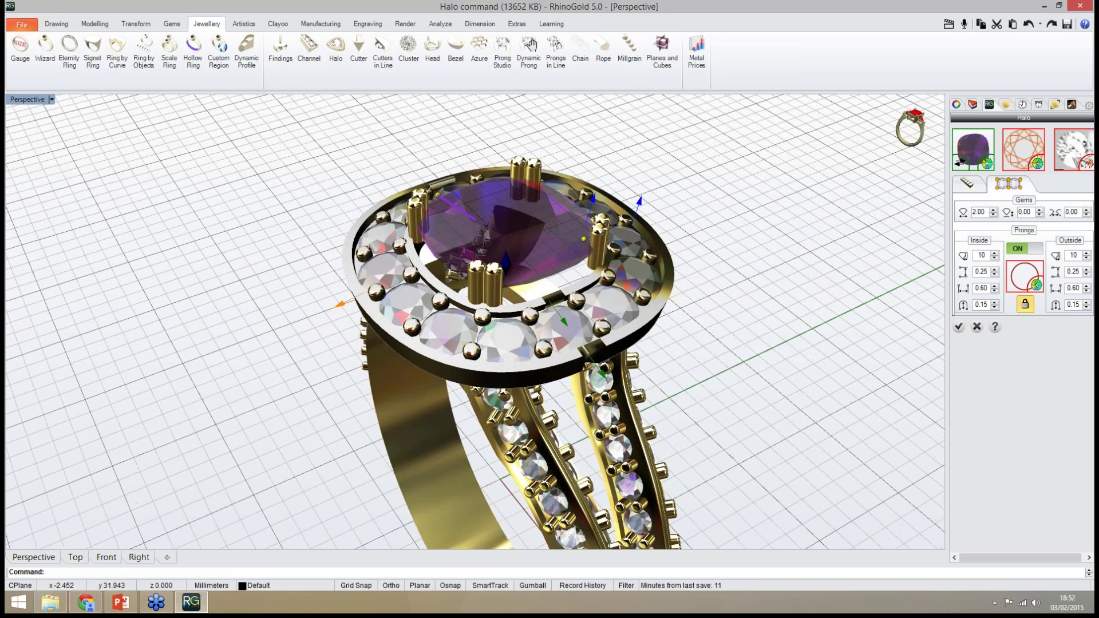
{"action": "left_click_drag", "start_coordinate": [986, 213], "coordinate": [969, 212]}
{"action": "type", "text": "1.3"}
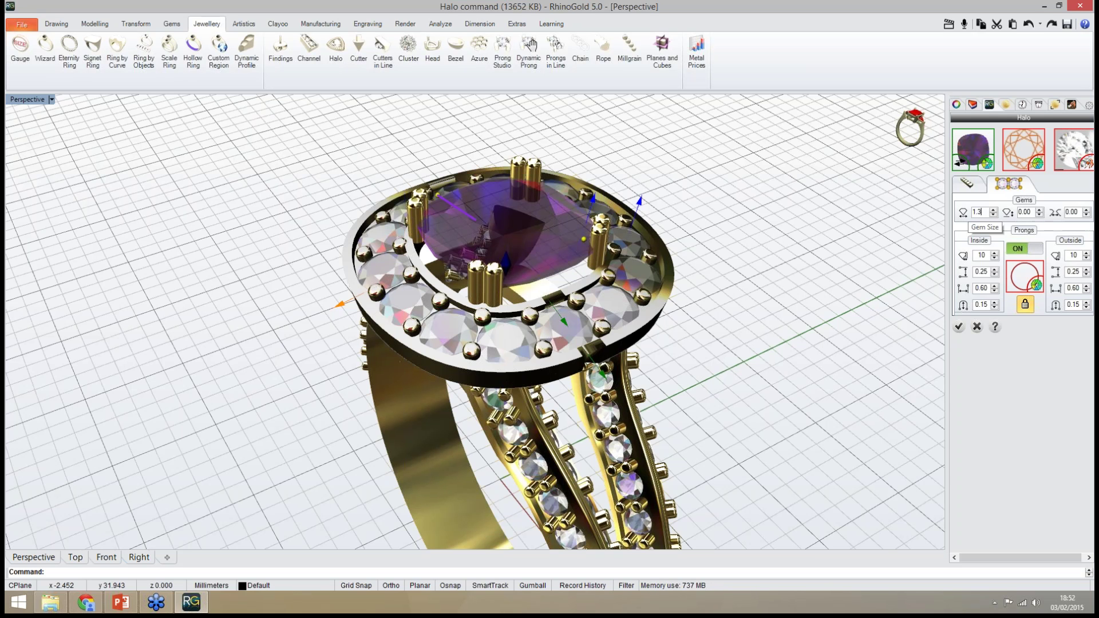
{"action": "key", "text": "Return"}
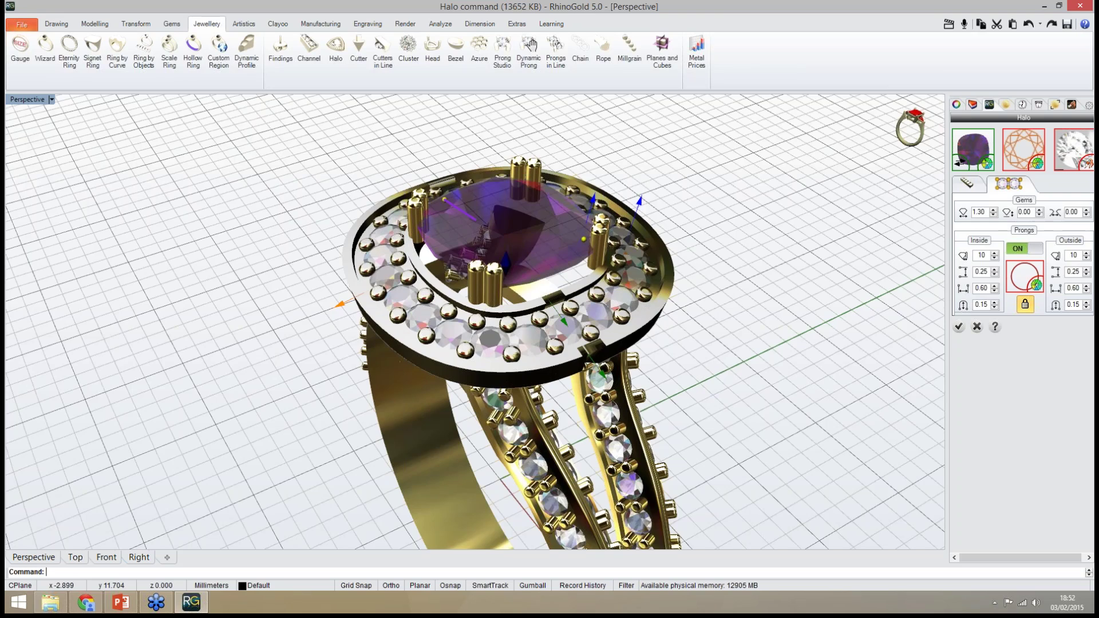
Reduce the halo's offset from the centre gem to -0.25 to bring it closer to the stone
{"action": "right_click_drag", "start_coordinate": [607, 378], "coordinate": [634, 351]}
{"action": "scroll", "coordinate": [621, 372], "scroll_direction": "up", "scroll_amount": 2}
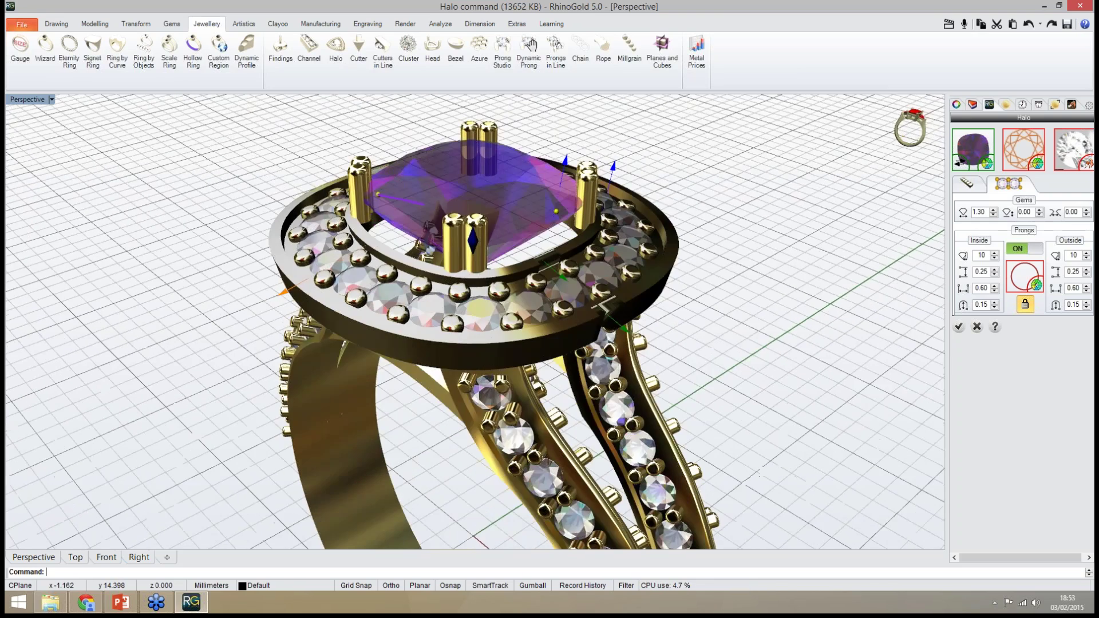
{"action": "right_click_drag", "start_coordinate": [606, 306], "coordinate": [647, 315]}
{"action": "left_click", "coordinate": [968, 183]}
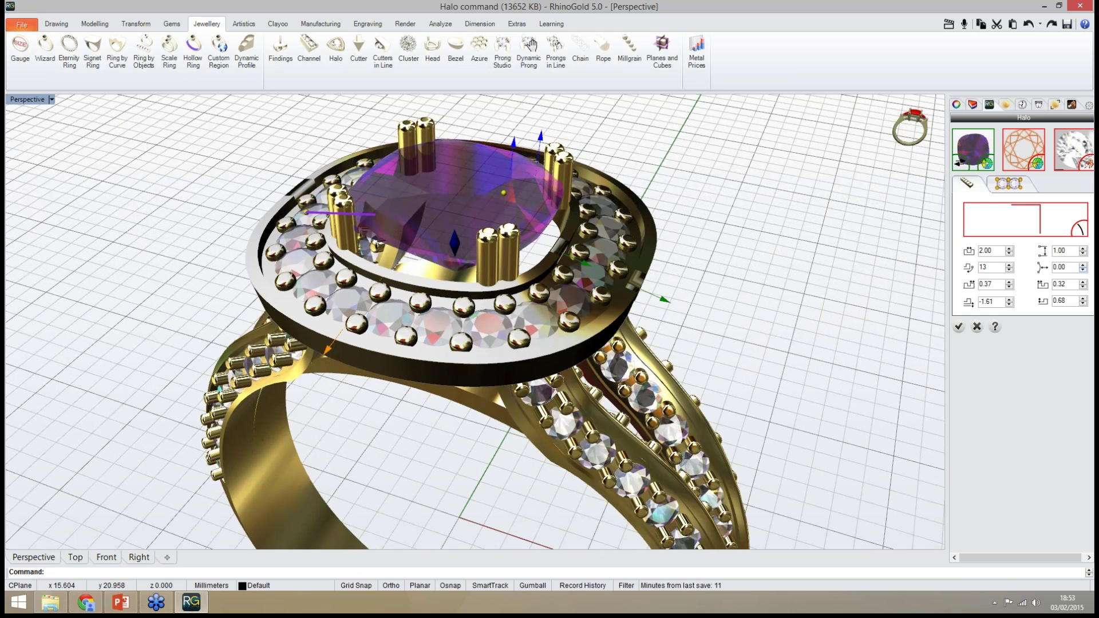
{"action": "left_click", "coordinate": [1082, 270]}
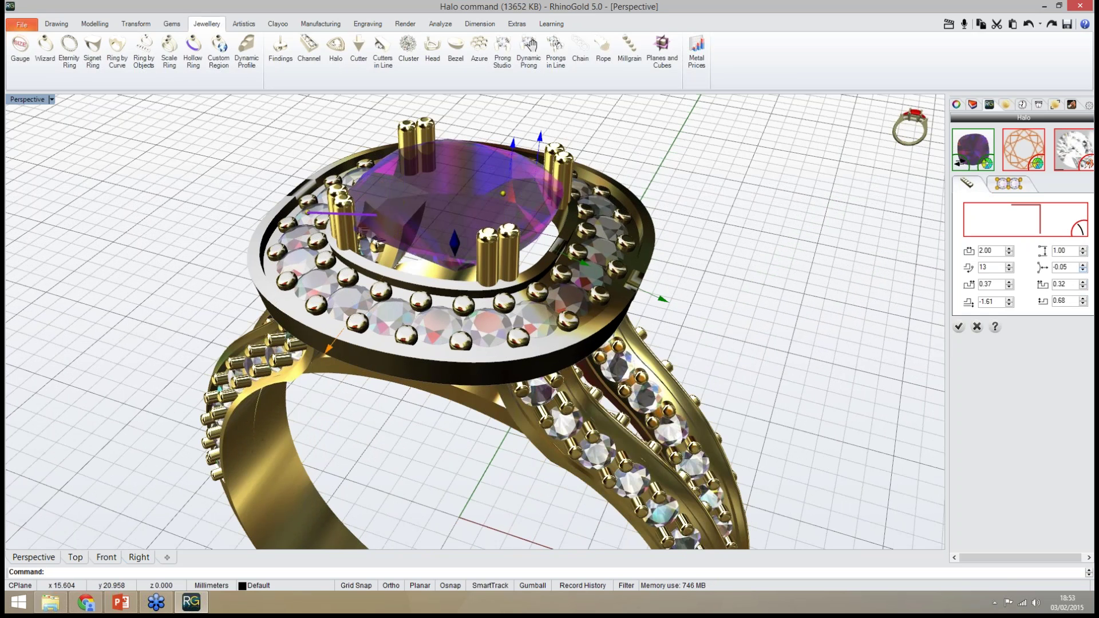
{"action": "left_click", "coordinate": [1082, 270]}
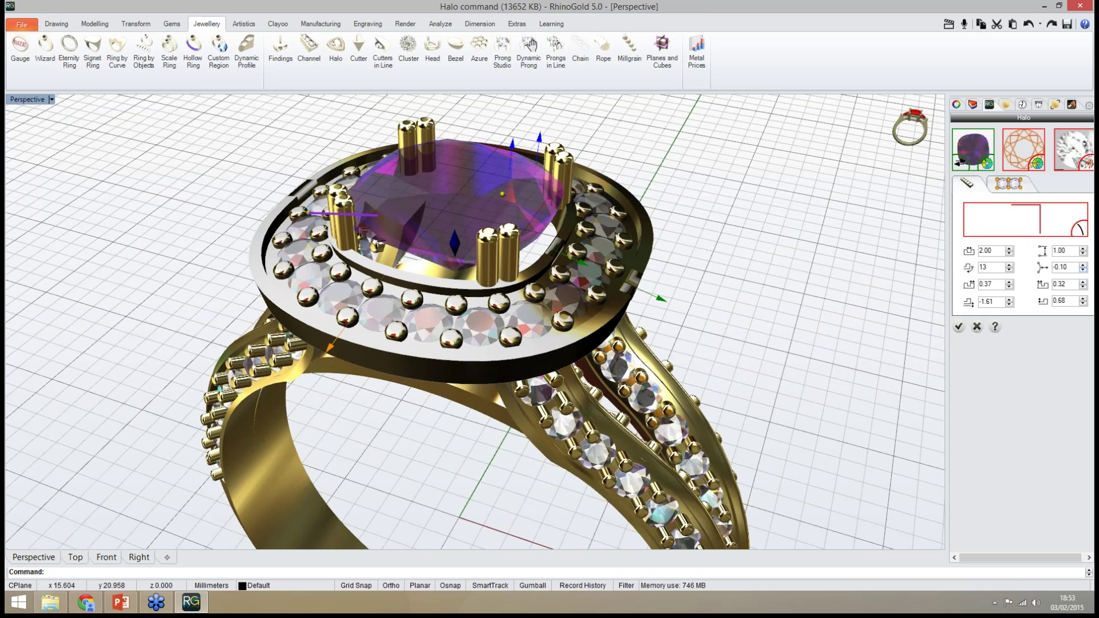
{"action": "left_click", "coordinate": [1083, 270]}
{"action": "left_click", "coordinate": [1083, 270]}
{"action": "left_click", "coordinate": [1083, 270]}
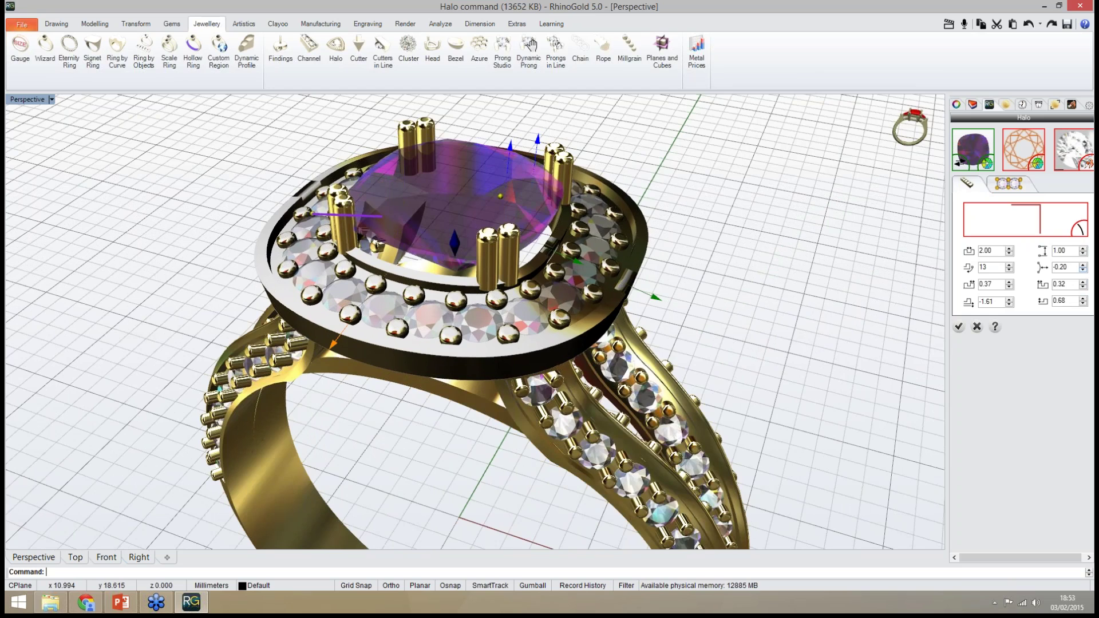
Increase the halo's metal height to 1.40, with the small gems' height at 1.08
{"action": "right_click_drag", "start_coordinate": [836, 292], "coordinate": [599, 252]}
{"action": "right_click_drag", "start_coordinate": [738, 284], "coordinate": [710, 283]}
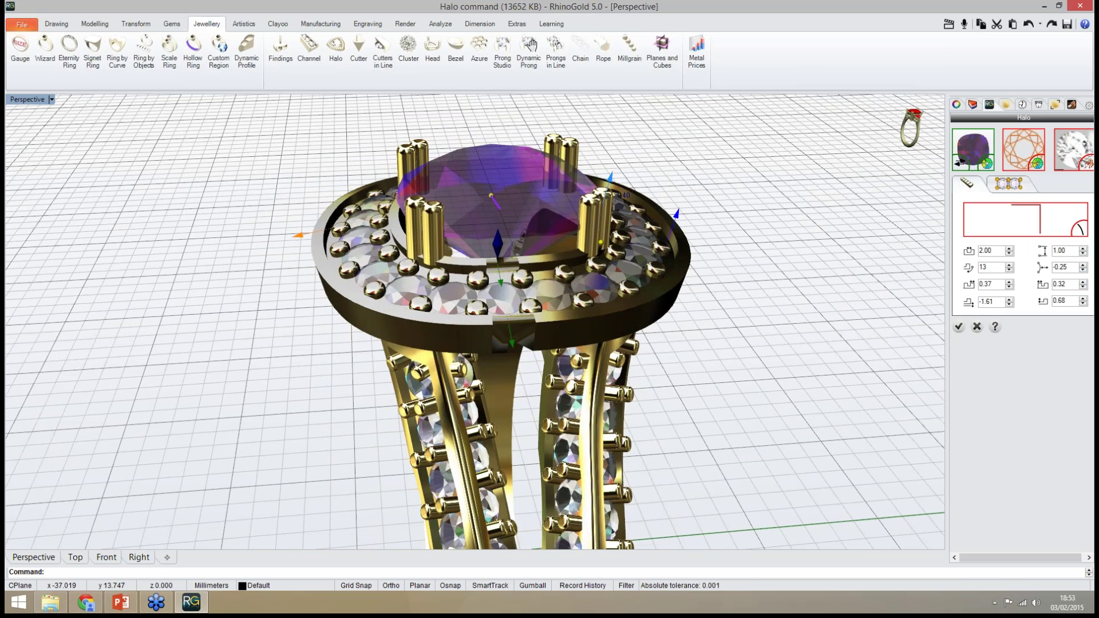
{"action": "left_click_drag", "start_coordinate": [612, 179], "coordinate": [612, 176]}
Lower the halo to -2.25 so it sits closer to the shank, and accept the finished halo
{"action": "right_click_drag", "start_coordinate": [710, 258], "coordinate": [633, 253]}
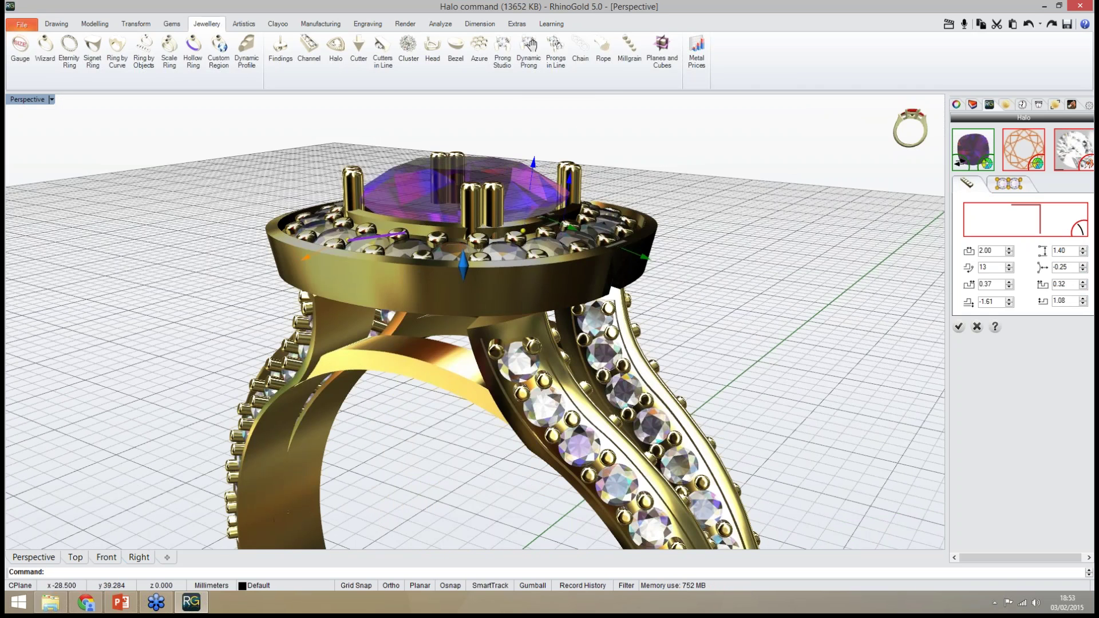
{"action": "left_click_drag", "start_coordinate": [533, 165], "coordinate": [533, 184]}
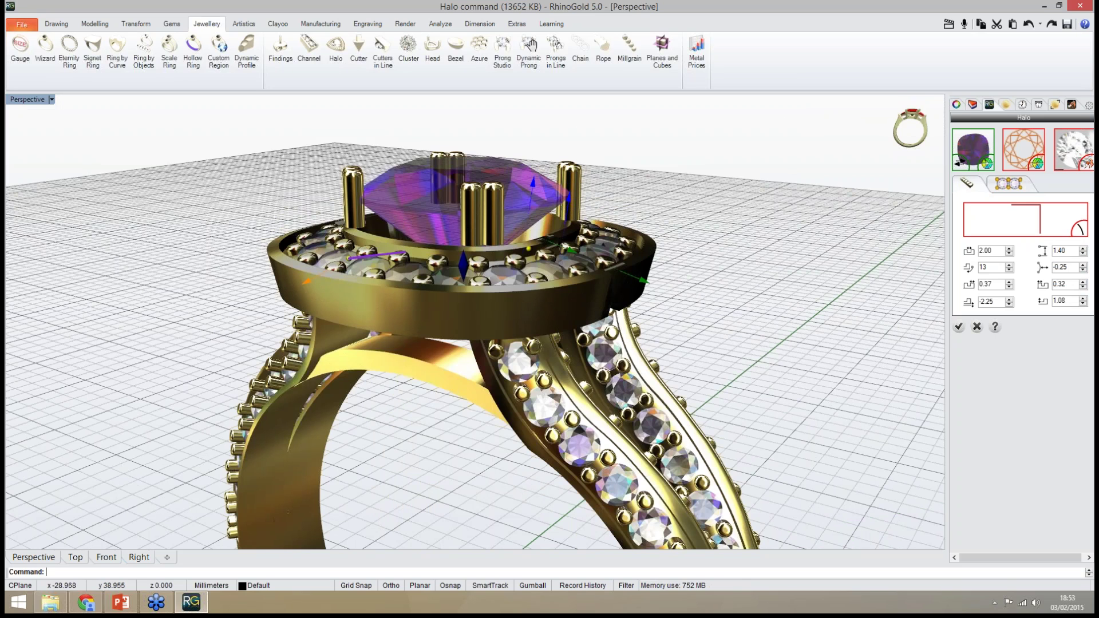
{"action": "right_click_drag", "start_coordinate": [647, 229], "coordinate": [816, 298]}
{"action": "left_click", "coordinate": [959, 327]}
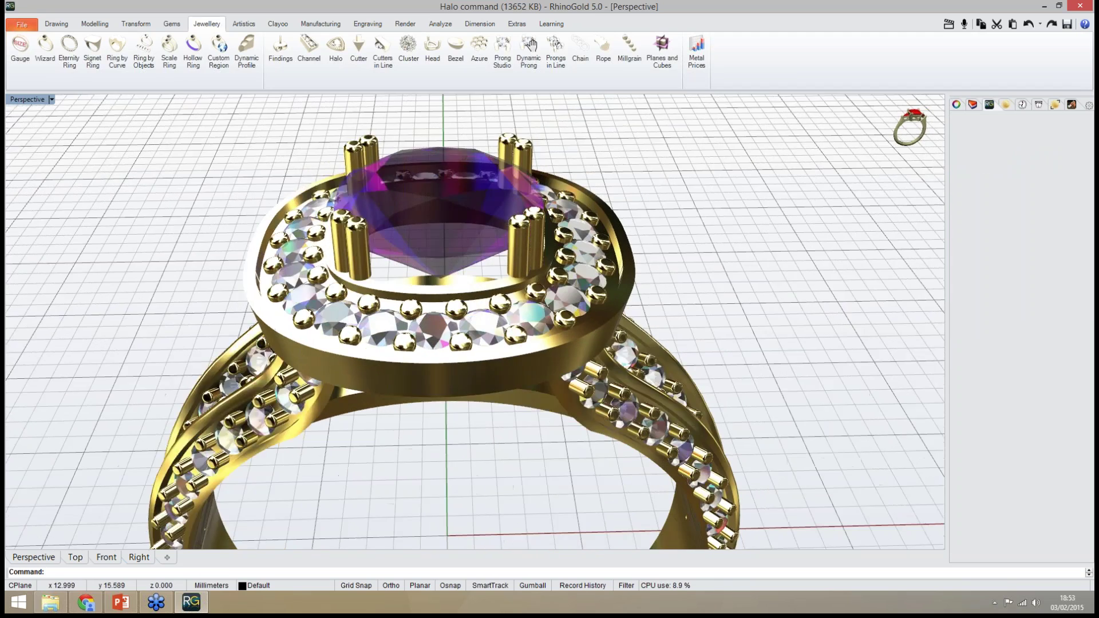
{"action": "scroll", "coordinate": [710, 286], "scroll_direction": "down", "scroll_amount": 2}
{"action": "right_click_drag", "start_coordinate": [710, 286], "coordinate": [781, 308]}
{"action": "scroll", "coordinate": [742, 310], "scroll_direction": "down", "scroll_amount": 2}
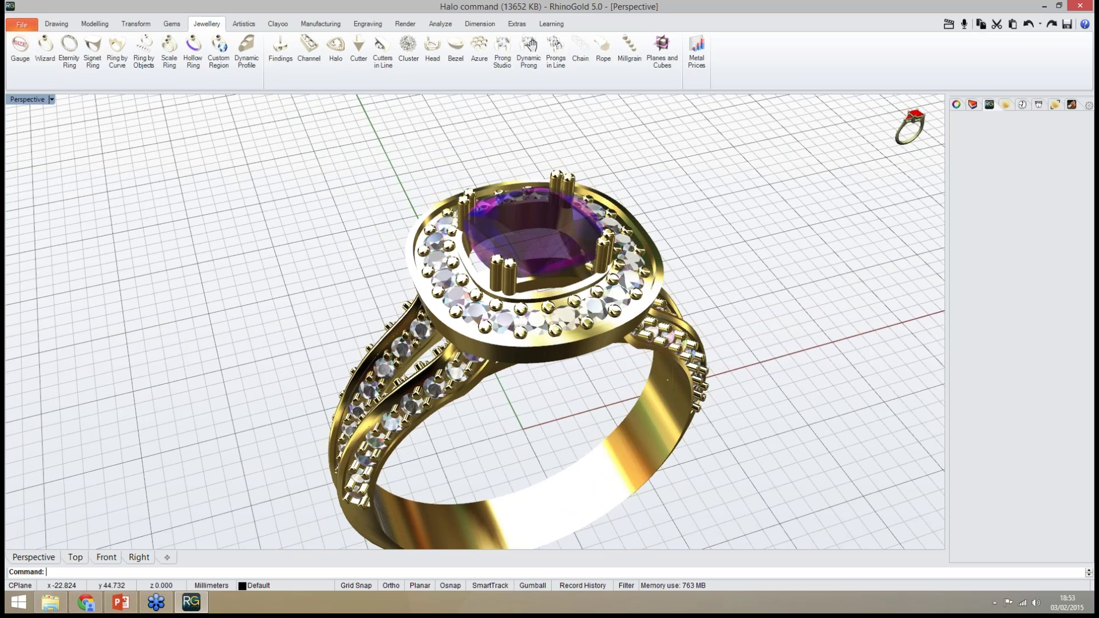
Start a new document without saving the changes to the Halo command model
{"action": "left_click", "coordinate": [22, 24]}
{"action": "left_click", "coordinate": [34, 43]}
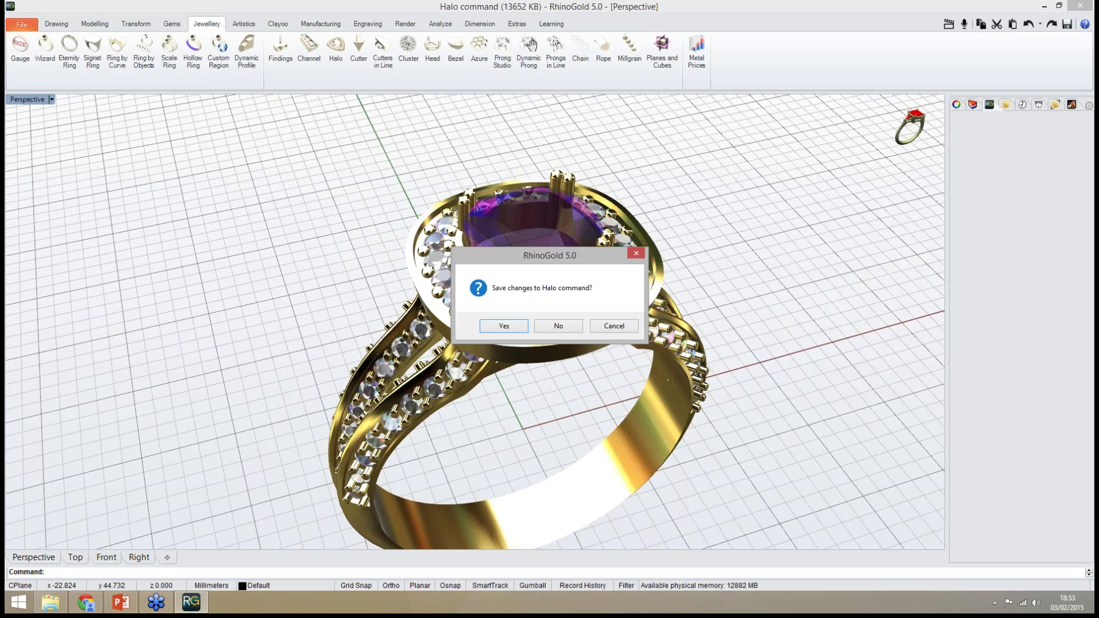
{"action": "left_click", "coordinate": [558, 326]}
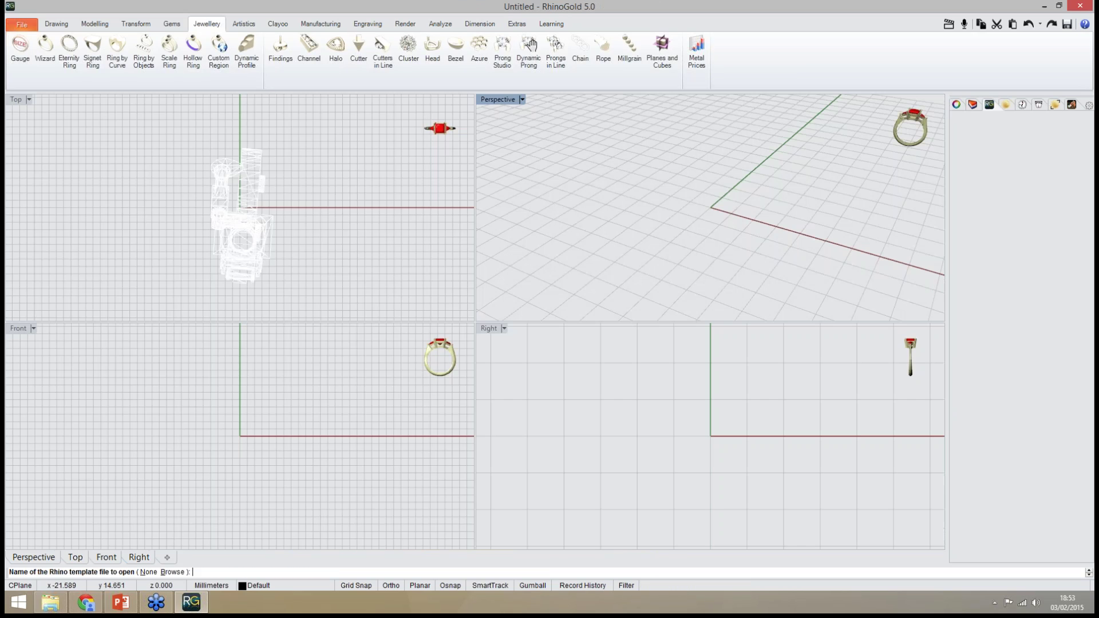
Open the Gallery hollow ring model from the Models folder using the Open file option
{"action": "left_click", "coordinate": [50, 602]}
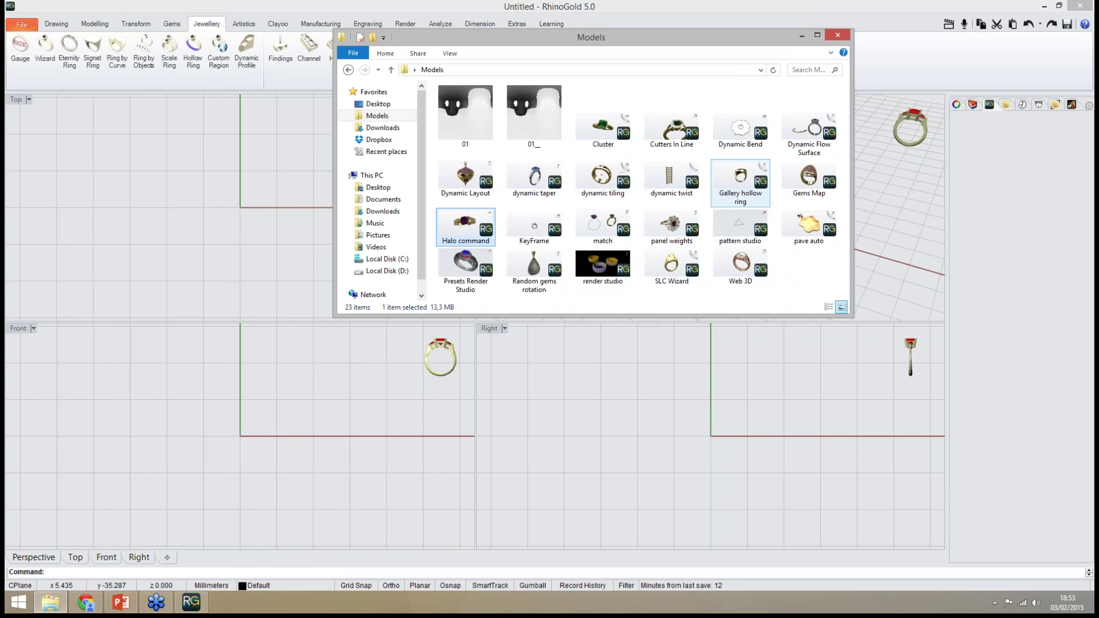
{"action": "left_click_drag", "start_coordinate": [740, 180], "coordinate": [227, 221]}
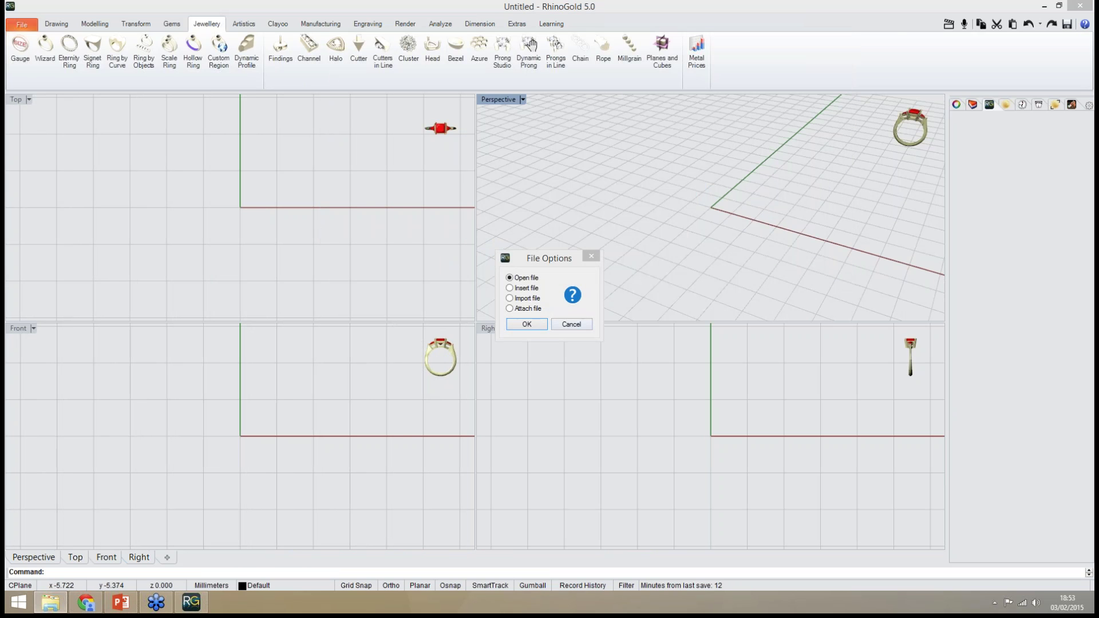
{"action": "key", "text": "Return"}
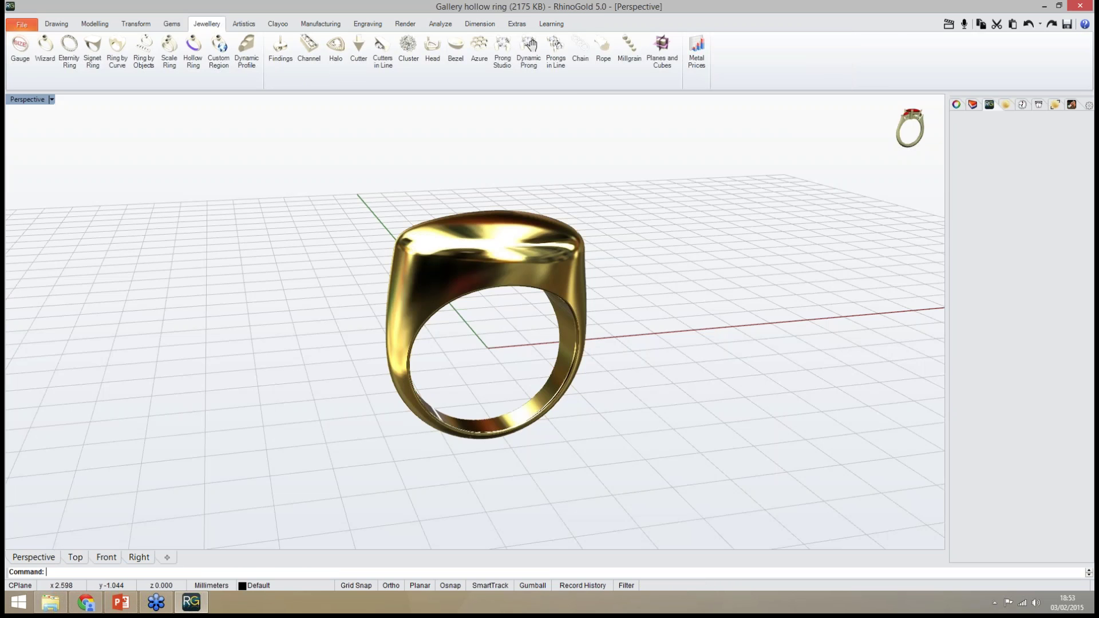
Start Hollow Ring on the signet ring and choose the inner finger-hole face as the face to remove
{"action": "right_click_drag", "start_coordinate": [515, 349], "coordinate": [515, 292]}
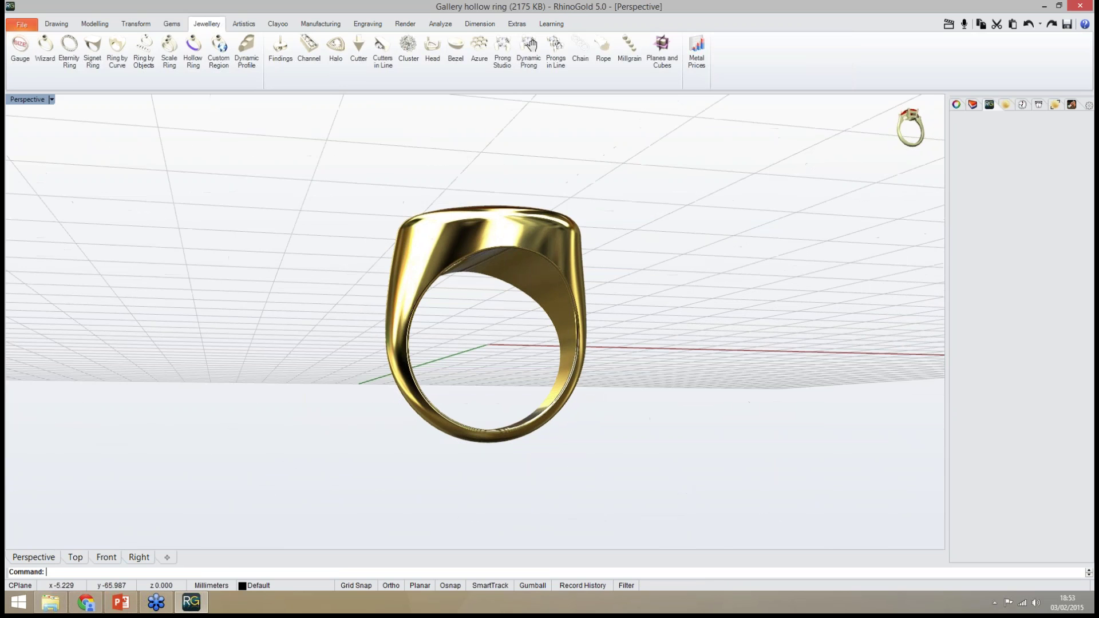
{"action": "left_click", "coordinate": [855, 125]}
{"action": "left_click", "coordinate": [854, 126]}
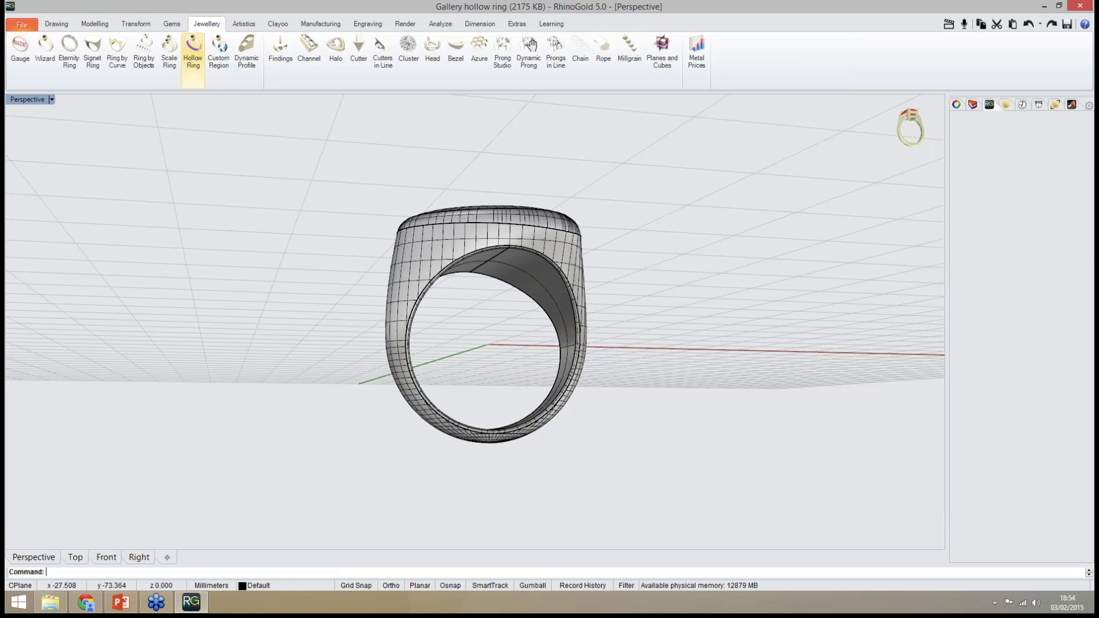
{"action": "left_click", "coordinate": [193, 55]}
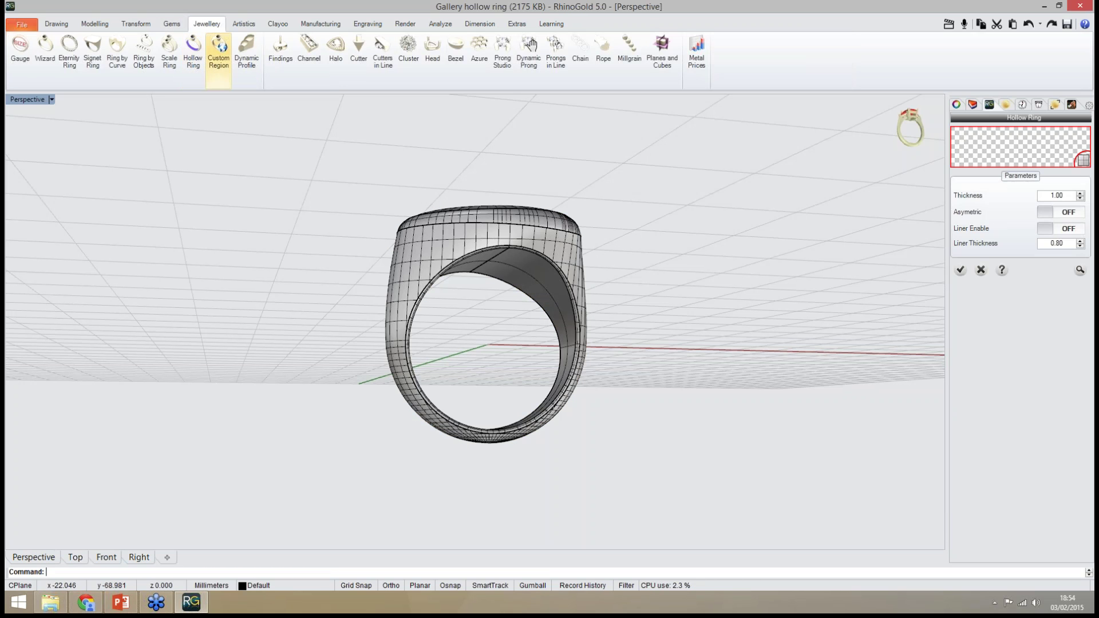
{"action": "left_click", "coordinate": [1083, 160]}
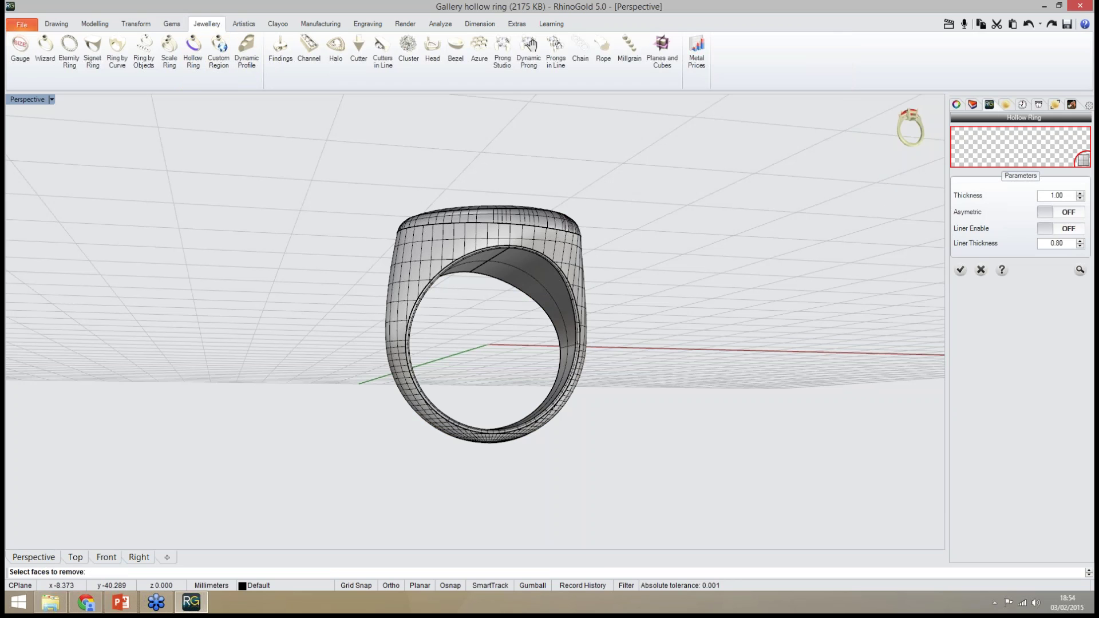
{"action": "left_click", "coordinate": [560, 309]}
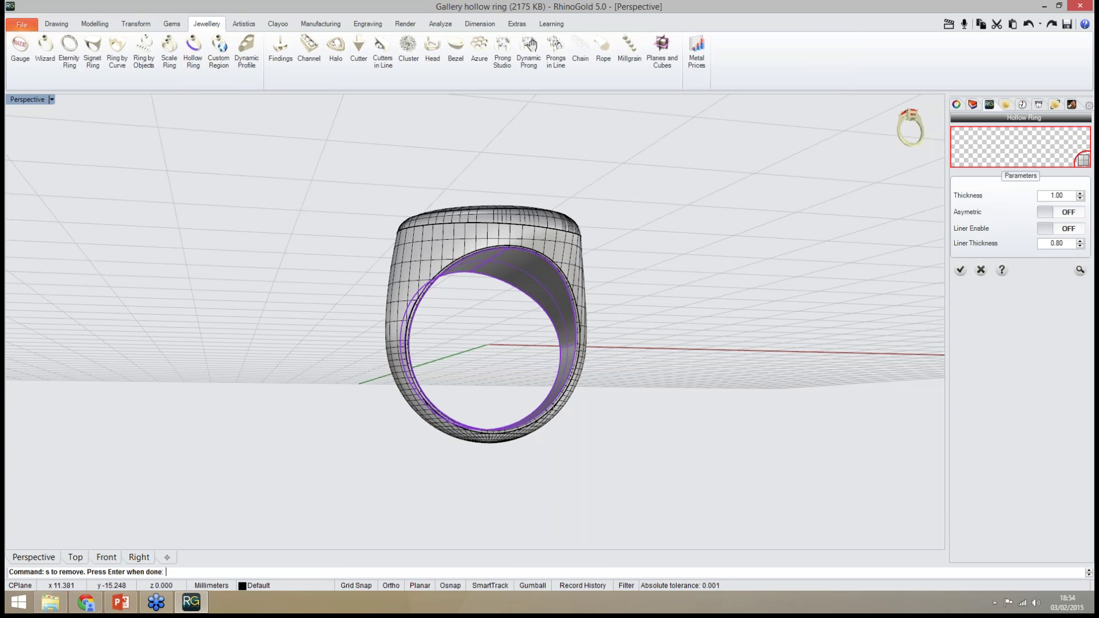
{"action": "key", "text": "Return"}
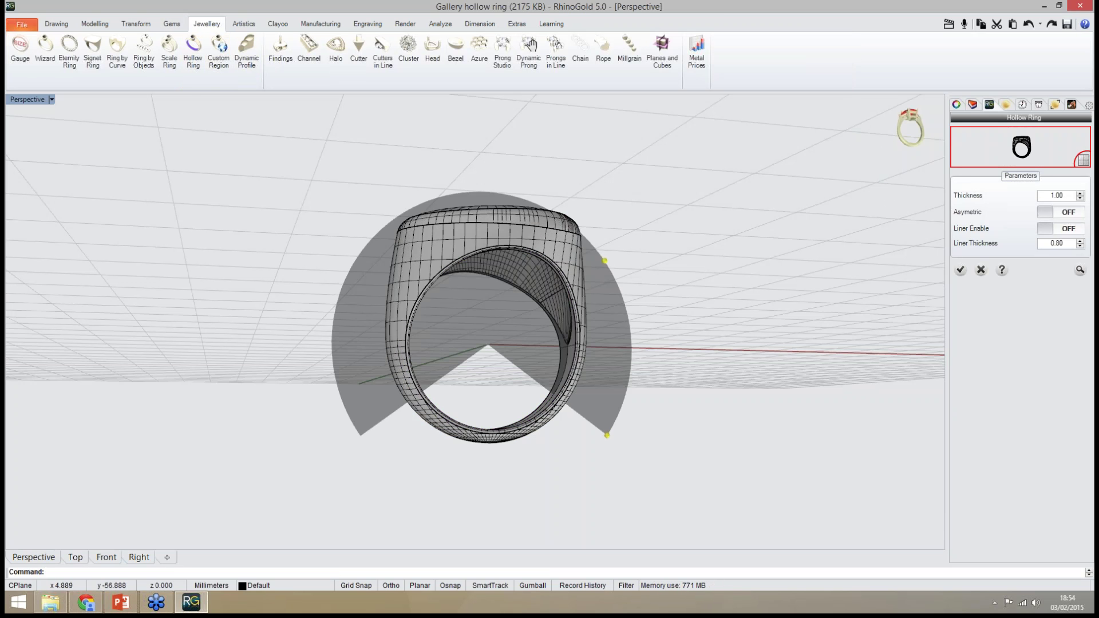
Make the hollow asymmetric and reshape its angular regions by shortening one side's end and extending the other side's upper region downwards
{"action": "right_click_drag", "start_coordinate": [601, 327], "coordinate": [630, 332]}
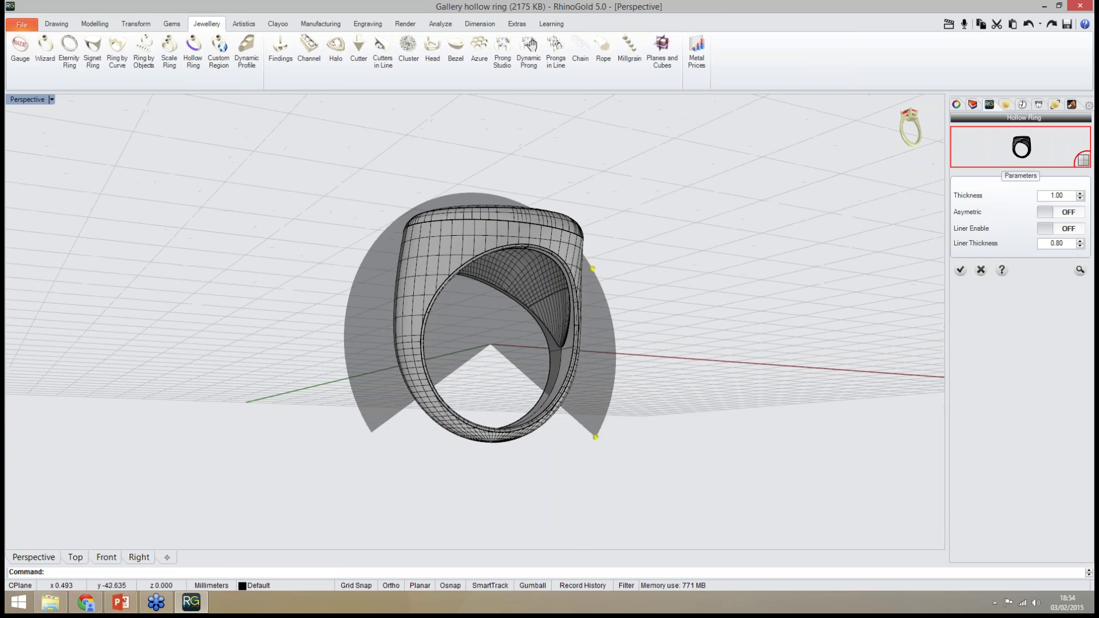
{"action": "scroll", "coordinate": [630, 332], "scroll_direction": "up", "scroll_amount": 4}
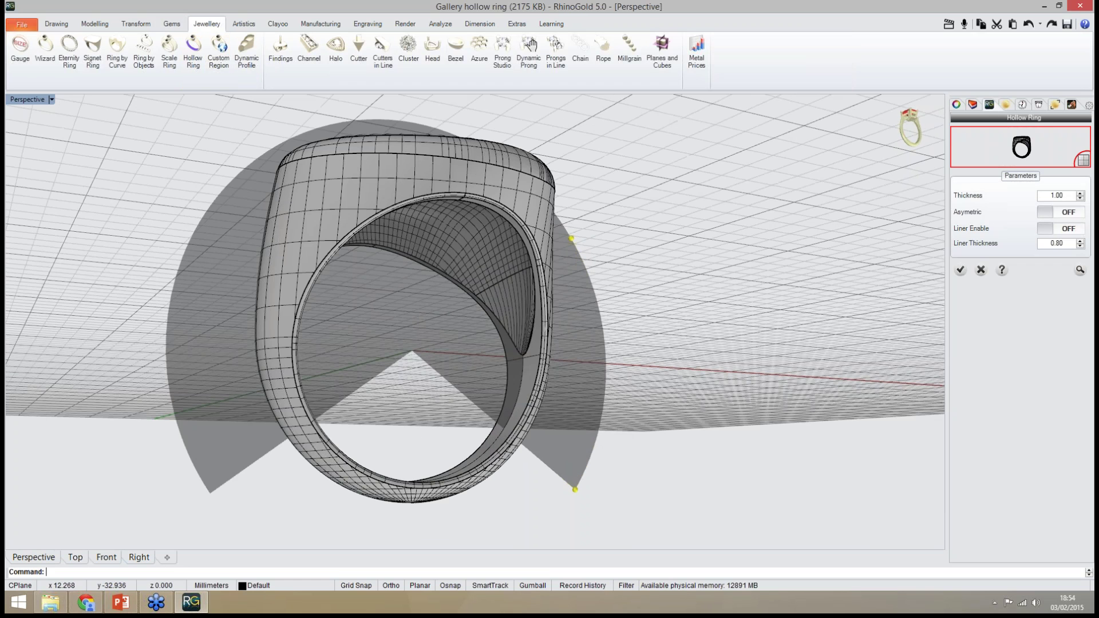
{"action": "left_click", "coordinate": [1060, 213]}
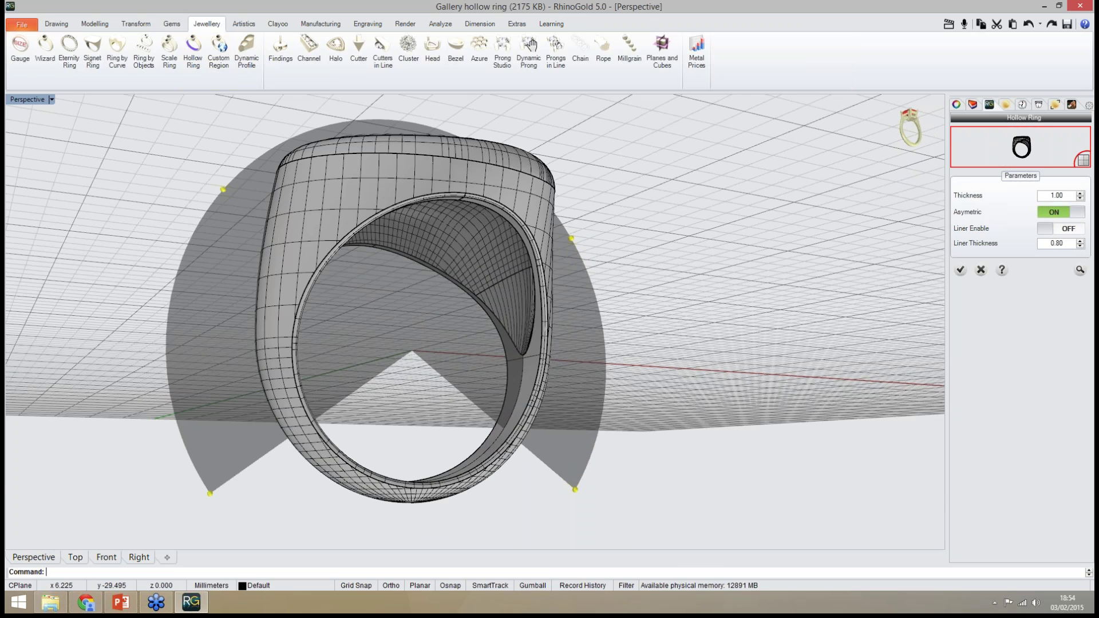
{"action": "right_click_drag", "start_coordinate": [773, 240], "coordinate": [627, 303]}
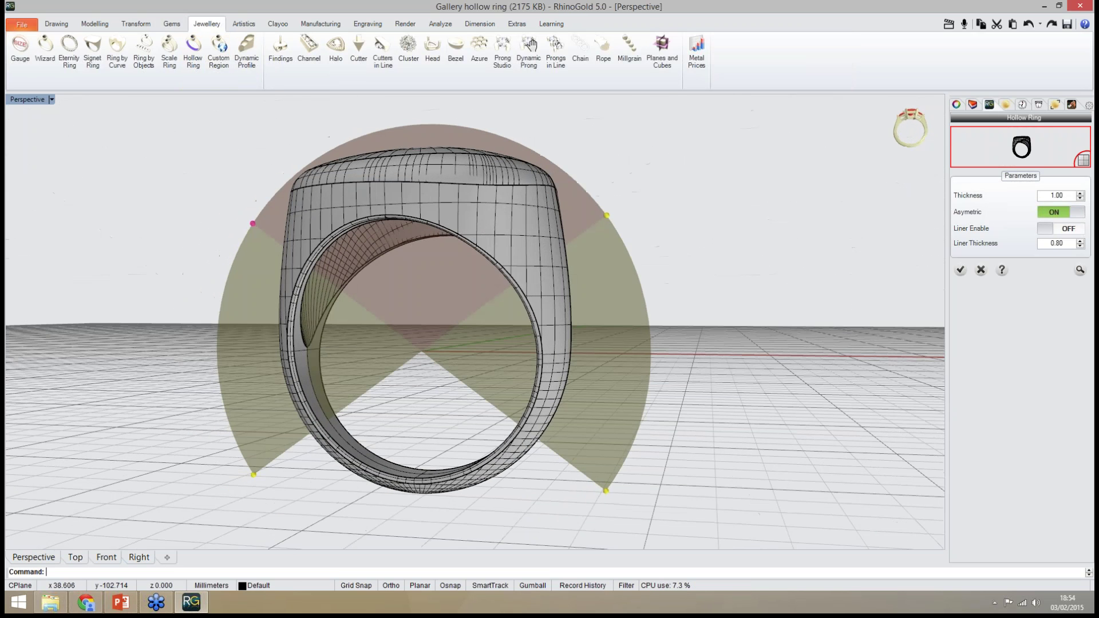
{"action": "left_click_drag", "start_coordinate": [251, 224], "coordinate": [239, 247]}
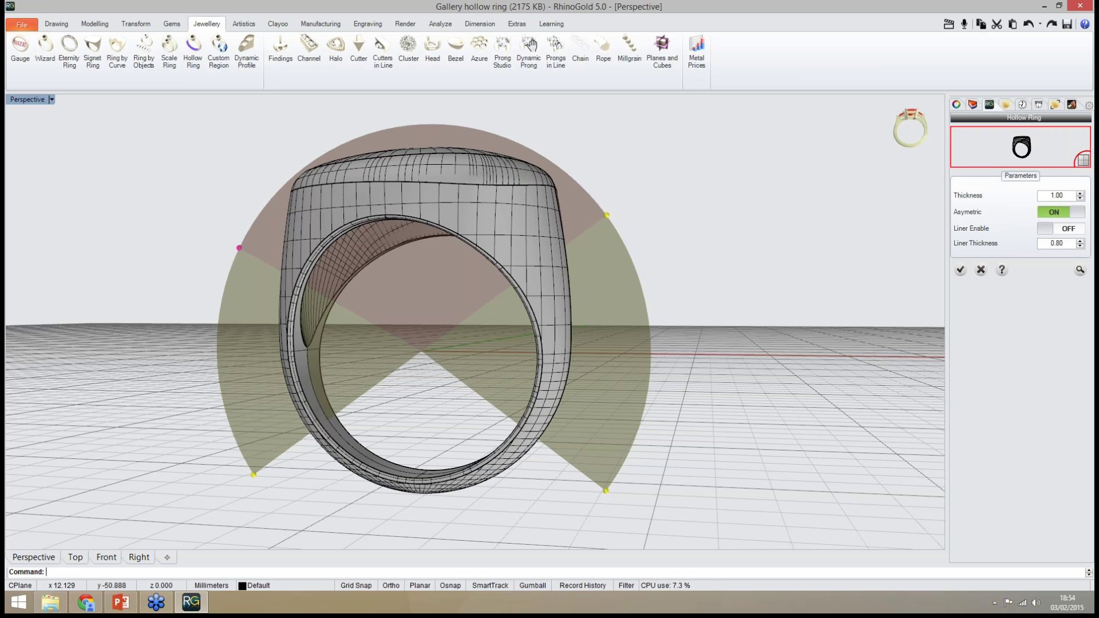
{"action": "left_click_drag", "start_coordinate": [254, 474], "coordinate": [217, 336]}
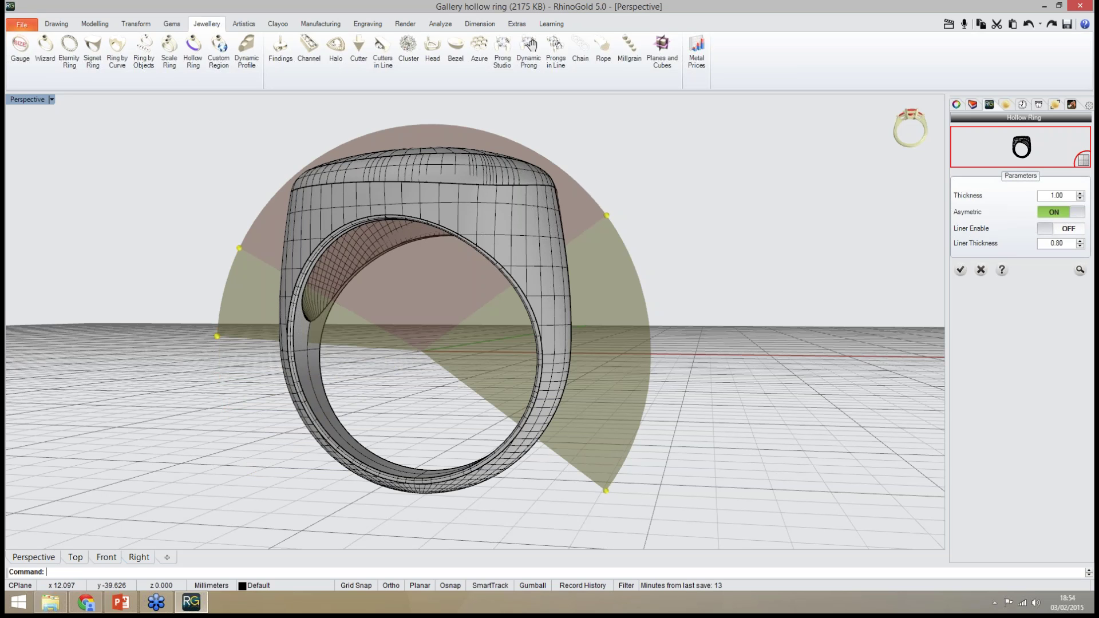
{"action": "right_click_drag", "start_coordinate": [441, 401], "coordinate": [572, 422]}
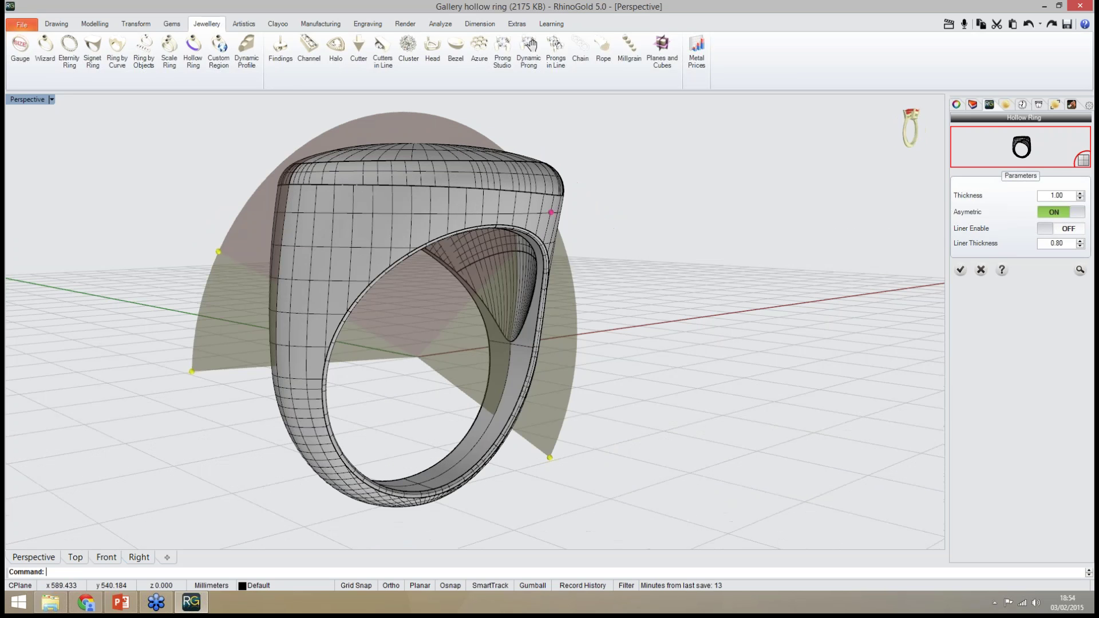
{"action": "left_click_drag", "start_coordinate": [551, 213], "coordinate": [577, 325]}
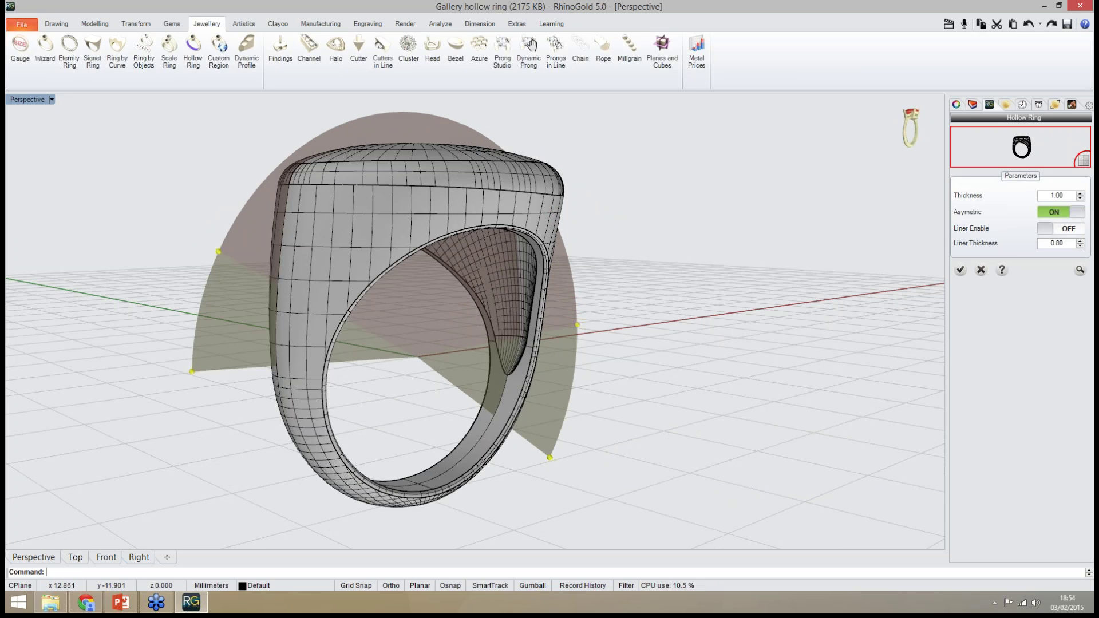
Enable the liner for the hollowed ring and accept the Hollow Ring result
{"action": "right_click_drag", "start_coordinate": [745, 389], "coordinate": [713, 388]}
{"action": "left_click", "coordinate": [1061, 228]}
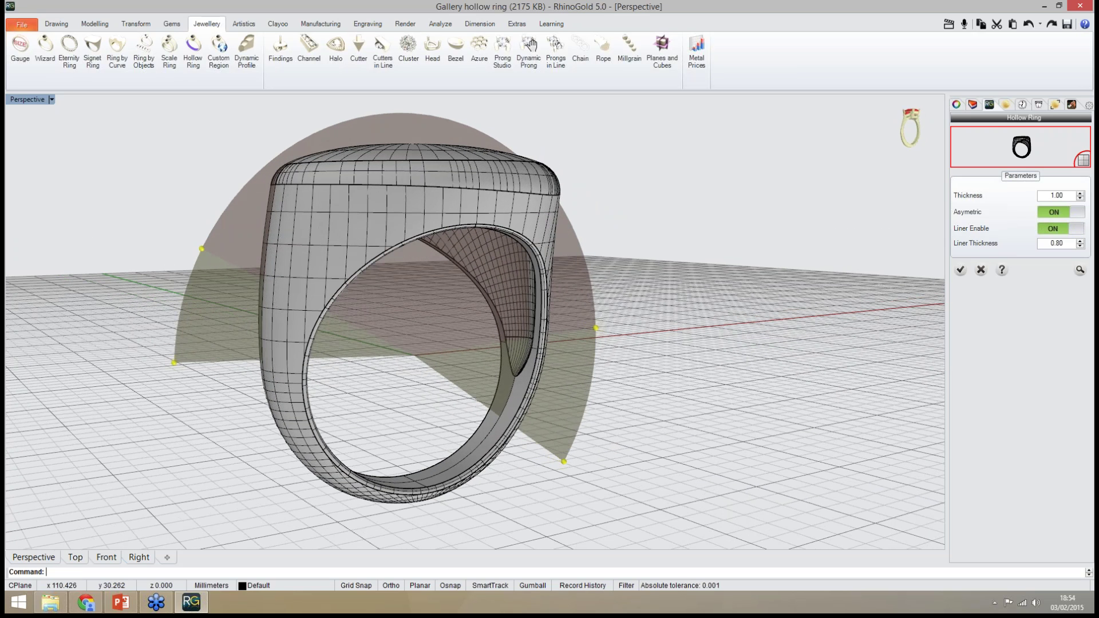
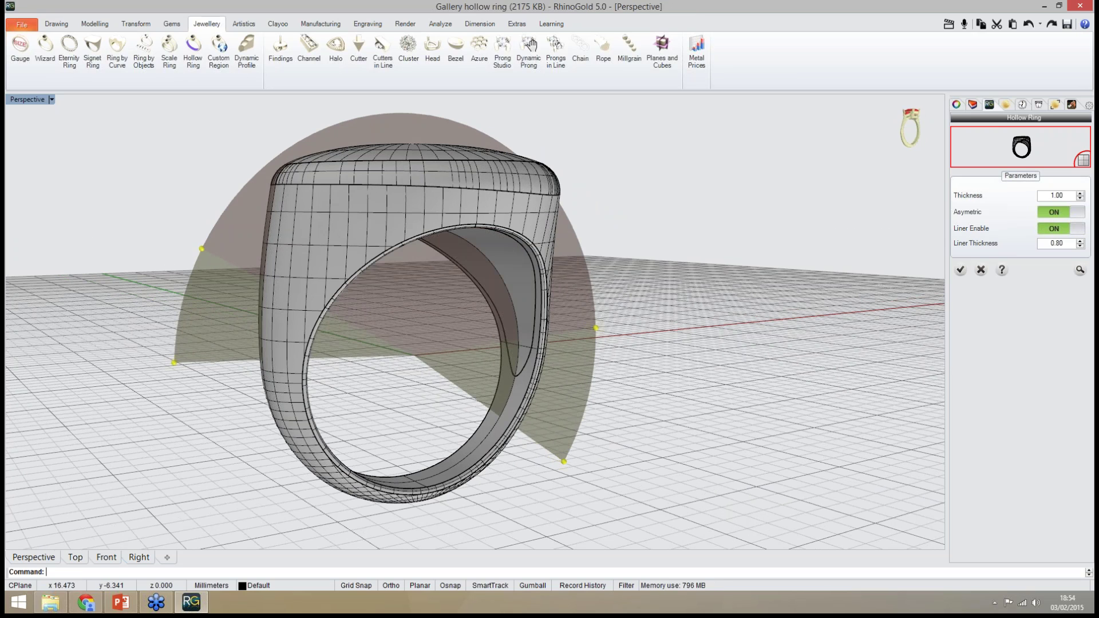
{"action": "right_click_drag", "start_coordinate": [739, 372], "coordinate": [687, 389]}
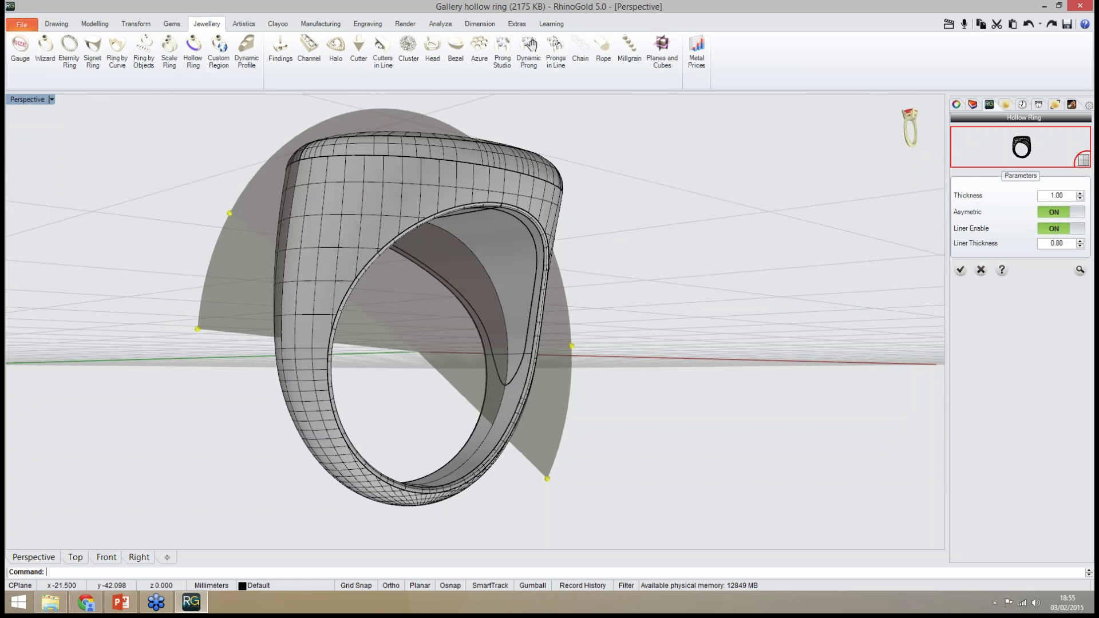
{"action": "left_click", "coordinate": [961, 270]}
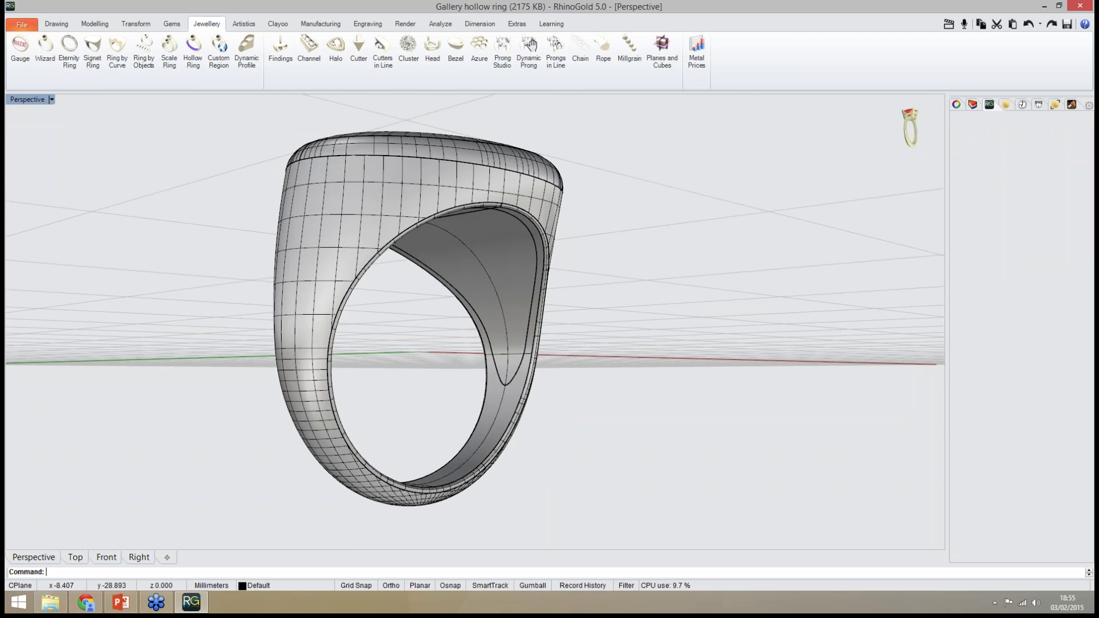
Subtract the array of small boxes from the ring's inner liner with a Boolean difference and preview the pierced pattern
{"action": "right_click_drag", "start_coordinate": [687, 355], "coordinate": [625, 298]}
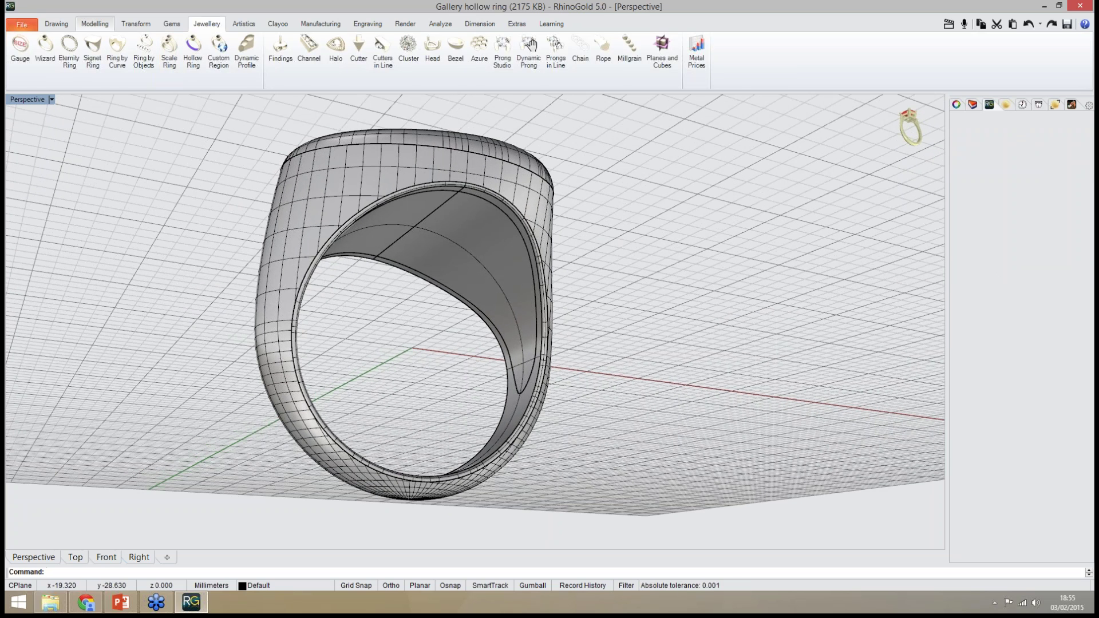
{"action": "left_click", "coordinate": [95, 23]}
{"action": "mouse_move", "coordinate": [910, 127]}
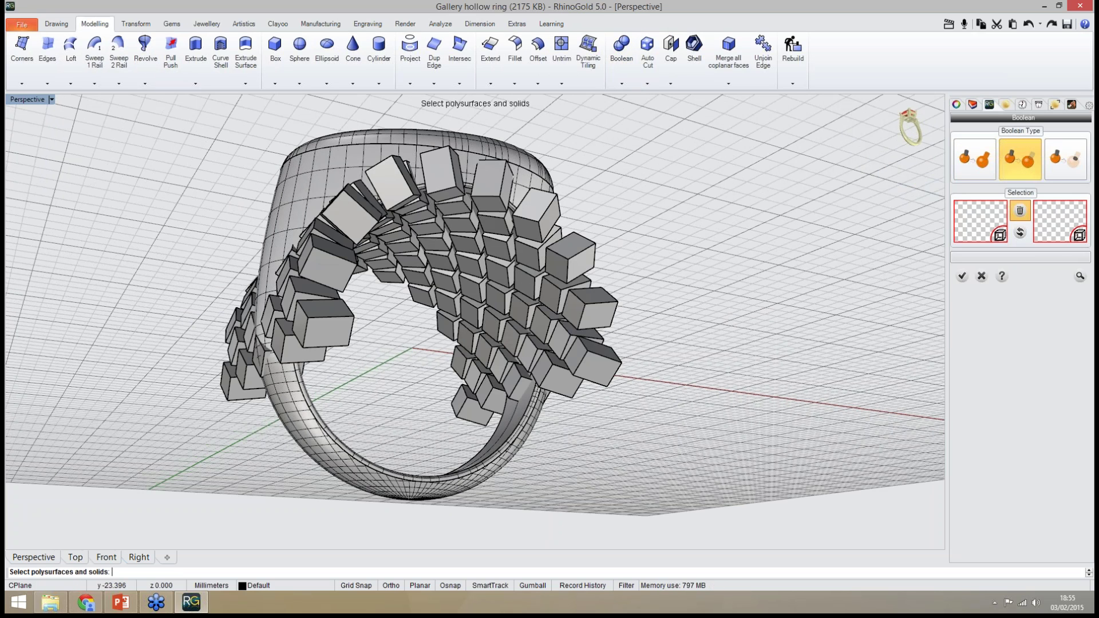
{"action": "scroll", "coordinate": [515, 309], "scroll_direction": "up", "scroll_amount": 8}
{"action": "right_click_drag", "start_coordinate": [516, 309], "coordinate": [538, 349]}
{"action": "left_click", "coordinate": [538, 349]}
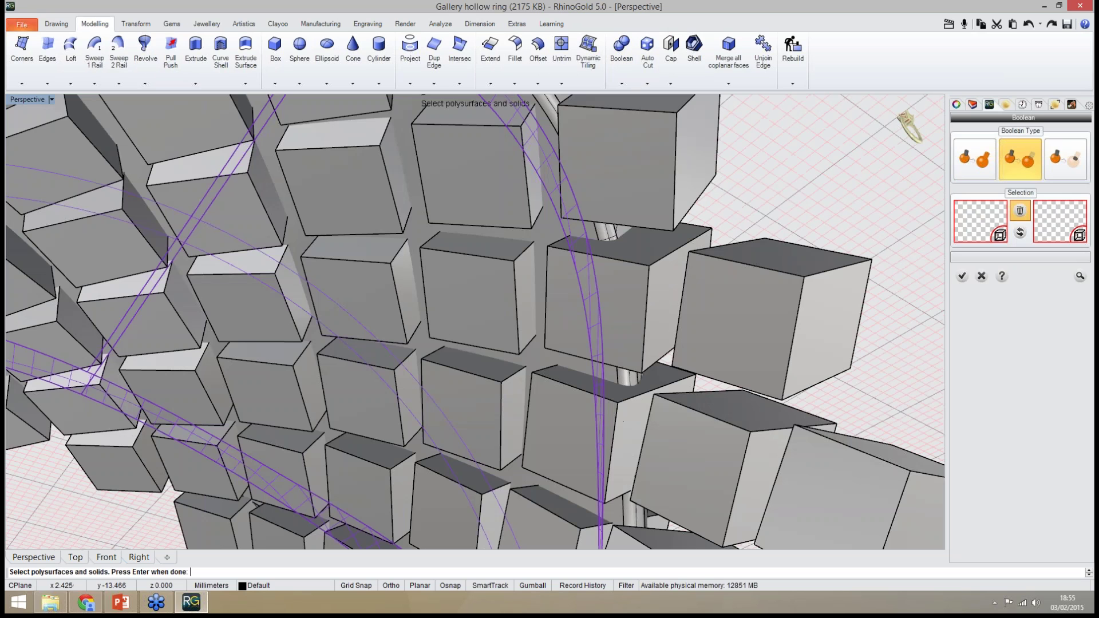
{"action": "key", "text": "Return"}
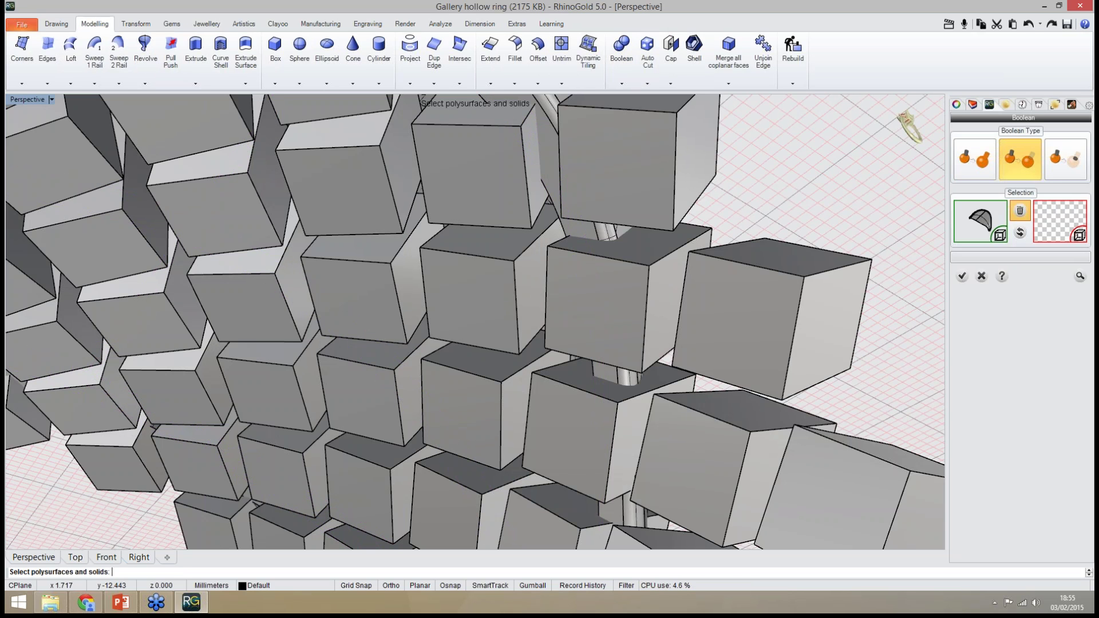
{"action": "key", "text": "Return"}
{"action": "left_click", "coordinate": [1080, 276]}
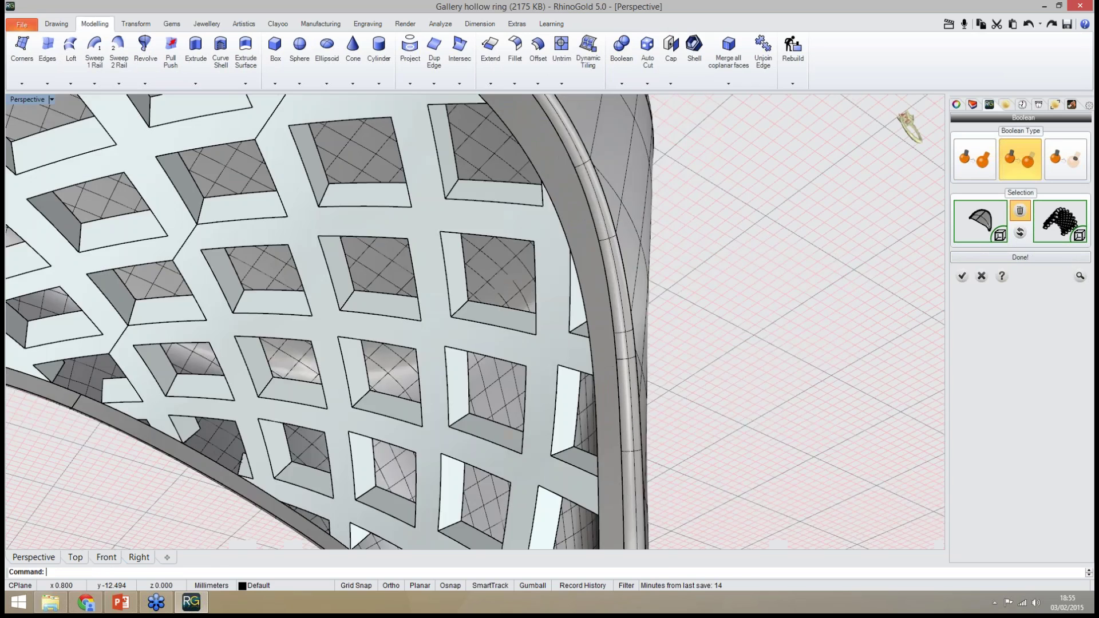
Accept the Boolean difference and examine the pierced lattice gallery inside the ring from several angles
{"action": "right_click_drag", "start_coordinate": [572, 320], "coordinate": [441, 320]}
{"action": "scroll", "coordinate": [435, 309], "scroll_direction": "down", "scroll_amount": 6}
{"action": "scroll", "coordinate": [538, 369], "scroll_direction": "down", "scroll_amount": 3}
{"action": "right_click_drag", "start_coordinate": [406, 441], "coordinate": [472, 343]}
{"action": "scroll", "coordinate": [396, 332], "scroll_direction": "up", "scroll_amount": 2}
{"action": "scroll", "coordinate": [395, 331], "scroll_direction": "up", "scroll_amount": 4}
{"action": "left_click", "coordinate": [963, 275]}
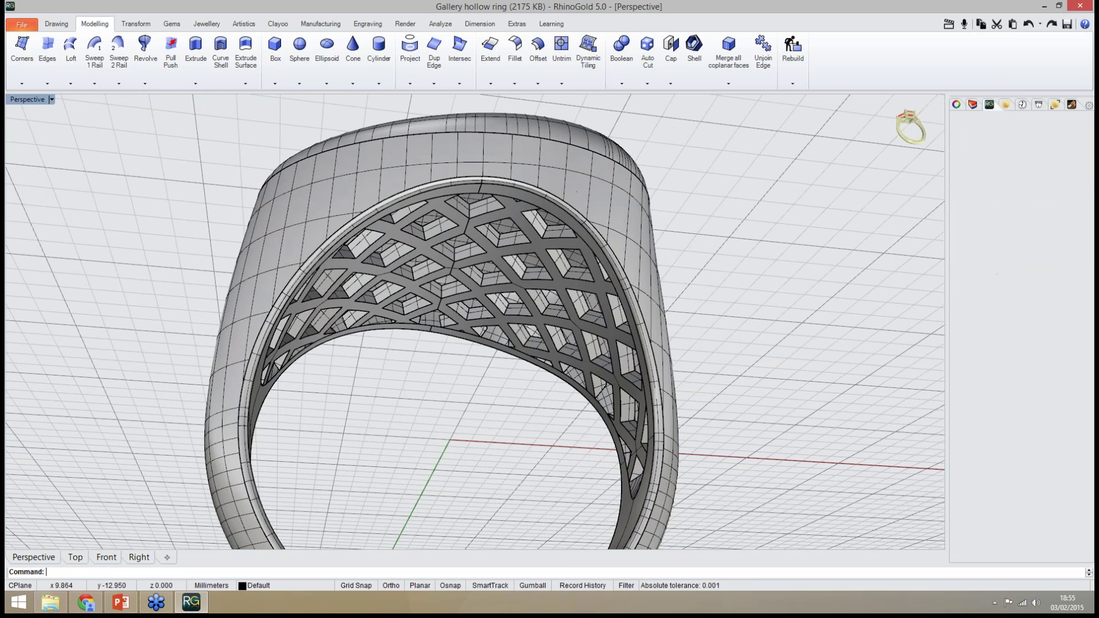
{"action": "right_click_drag", "start_coordinate": [481, 435], "coordinate": [514, 526]}
{"action": "scroll", "coordinate": [521, 506], "scroll_direction": "down", "scroll_amount": 3}
{"action": "scroll", "coordinate": [395, 384], "scroll_direction": "up", "scroll_amount": 4}
{"action": "scroll", "coordinate": [476, 320], "scroll_direction": "down", "scroll_amount": 2}
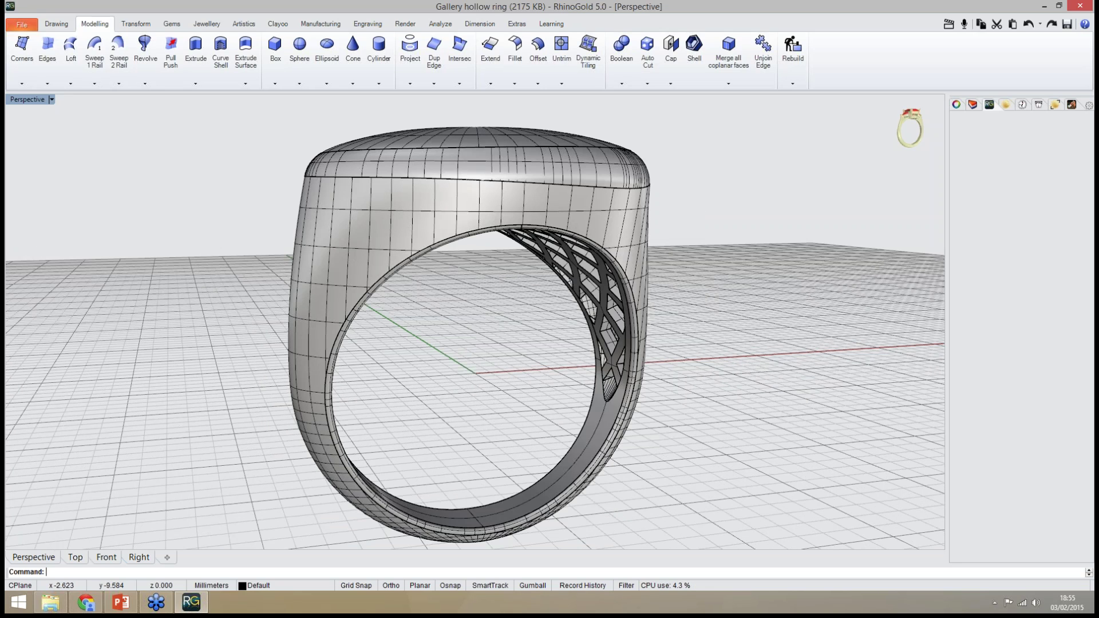
{"action": "right_click_drag", "start_coordinate": [515, 458], "coordinate": [507, 415]}
Open the KeyFrame model from the Models folder in File Explorer with the Open file option, discarding the changes to Gallery hollow ring
{"action": "left_click", "coordinate": [51, 602]}
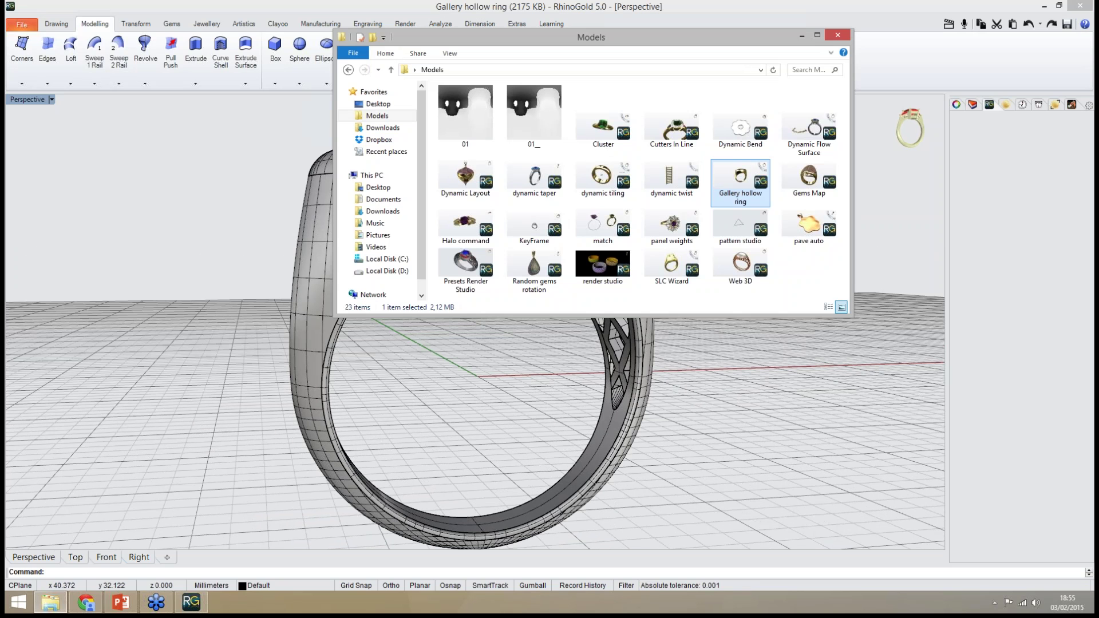
{"action": "left_click", "coordinate": [800, 278]}
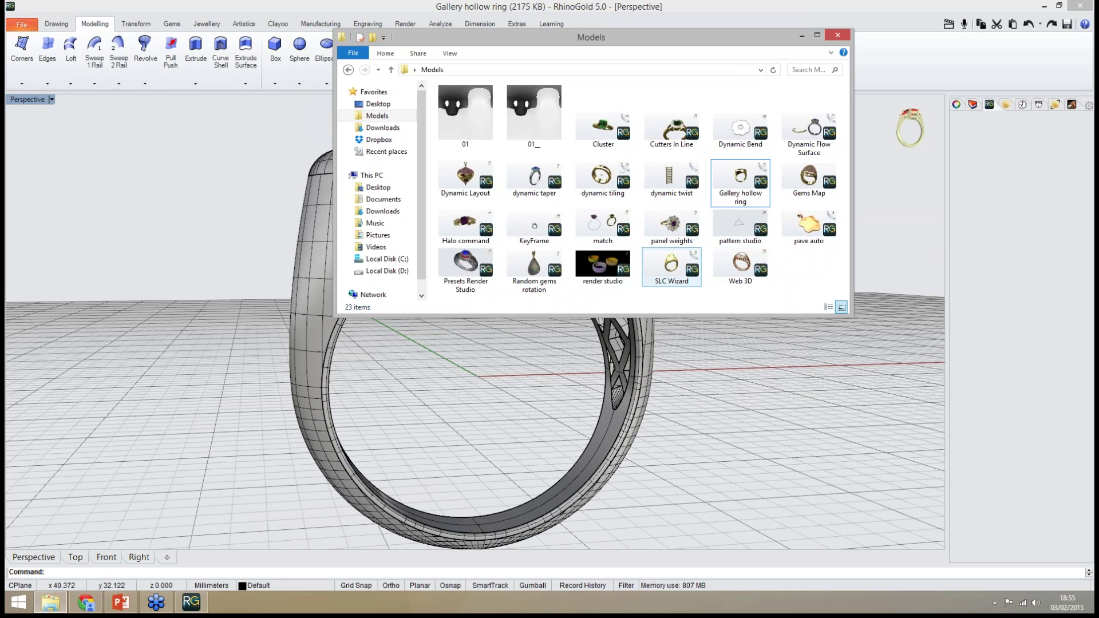
{"action": "left_click", "coordinate": [672, 266]}
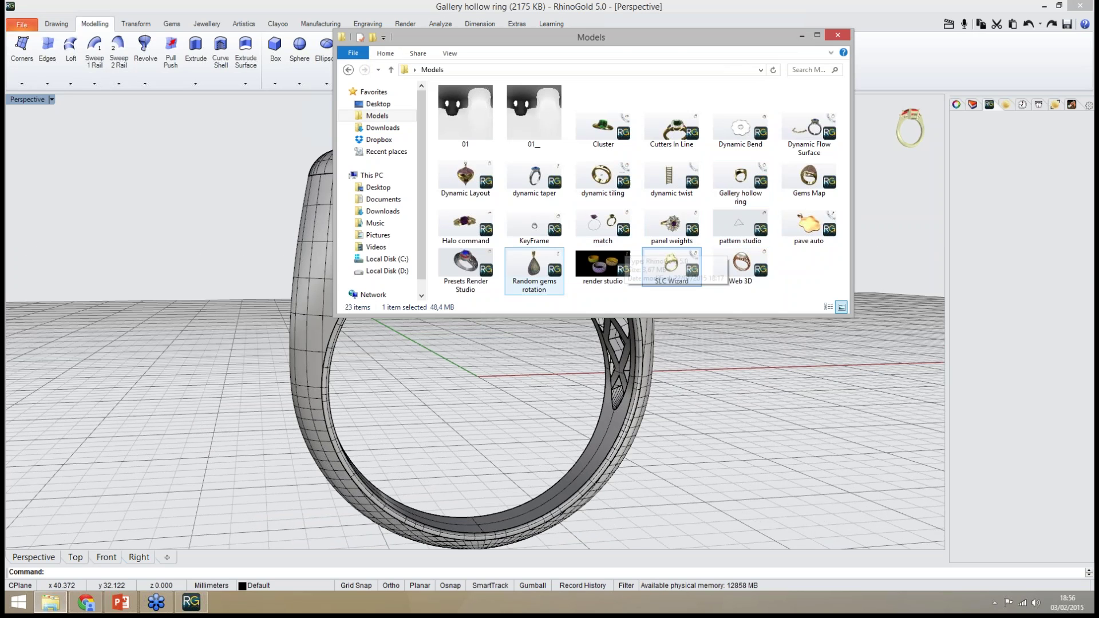
{"action": "left_click_drag", "start_coordinate": [534, 227], "coordinate": [252, 309]}
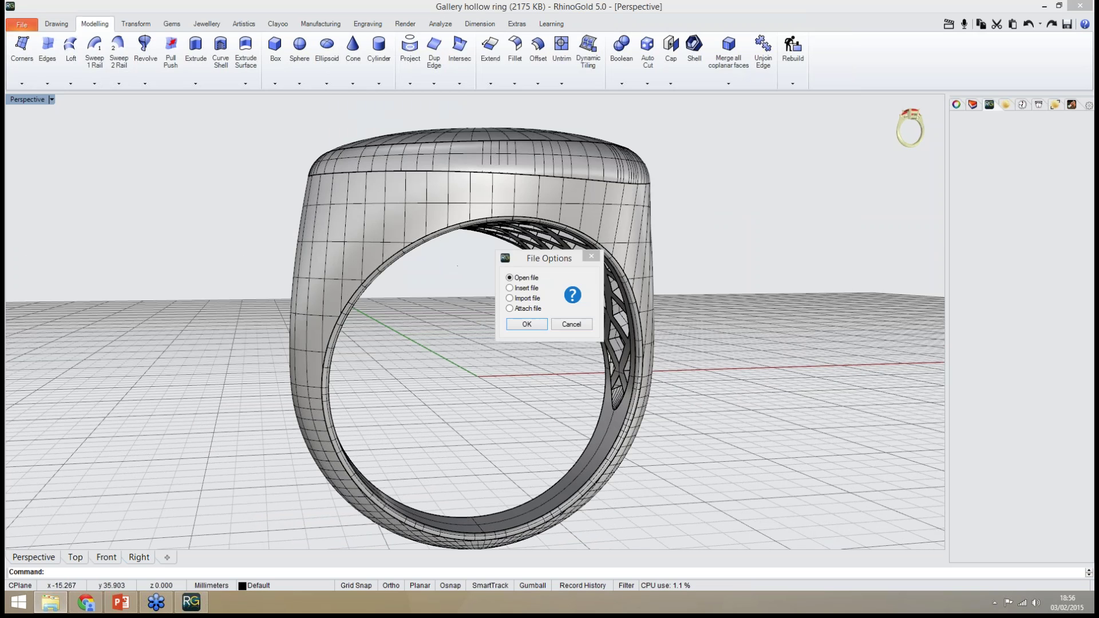
{"action": "key", "text": "Return"}
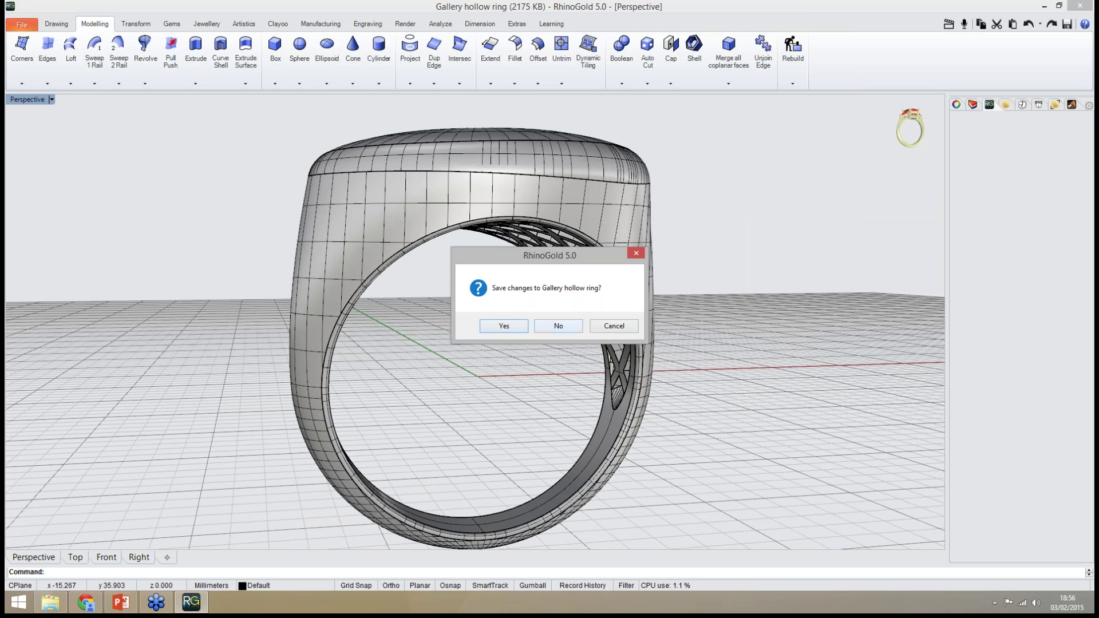
{"action": "key", "text": "Tab"}
{"action": "key", "text": "Return"}
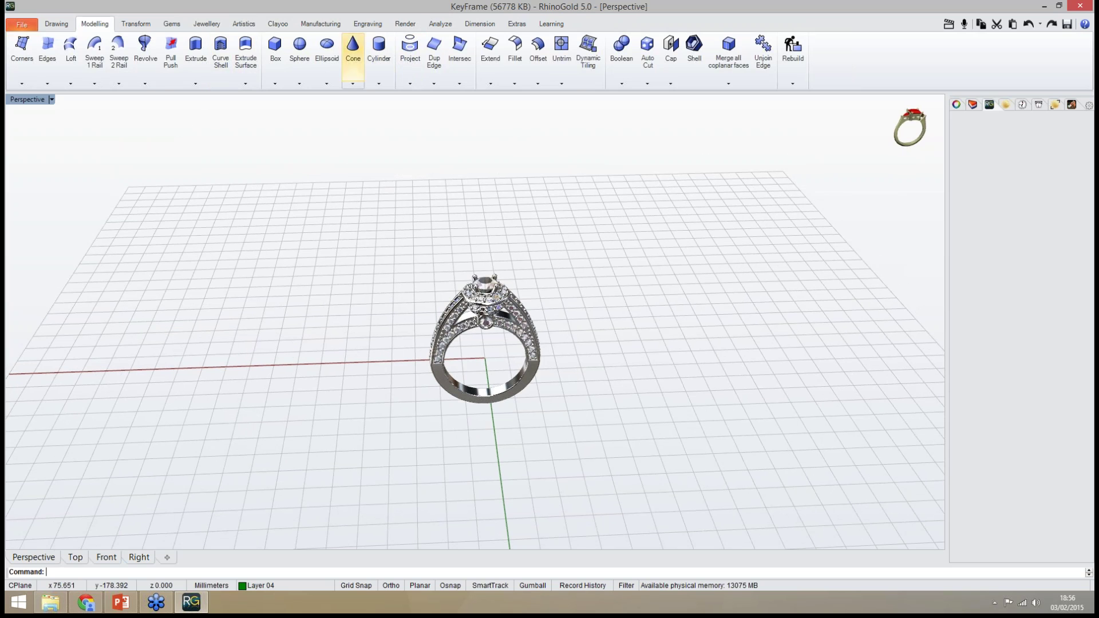
Show the Keyframe Animation timeline for the gem-set ring and frame the ring closely in the perspective view
{"action": "left_click", "coordinate": [406, 24]}
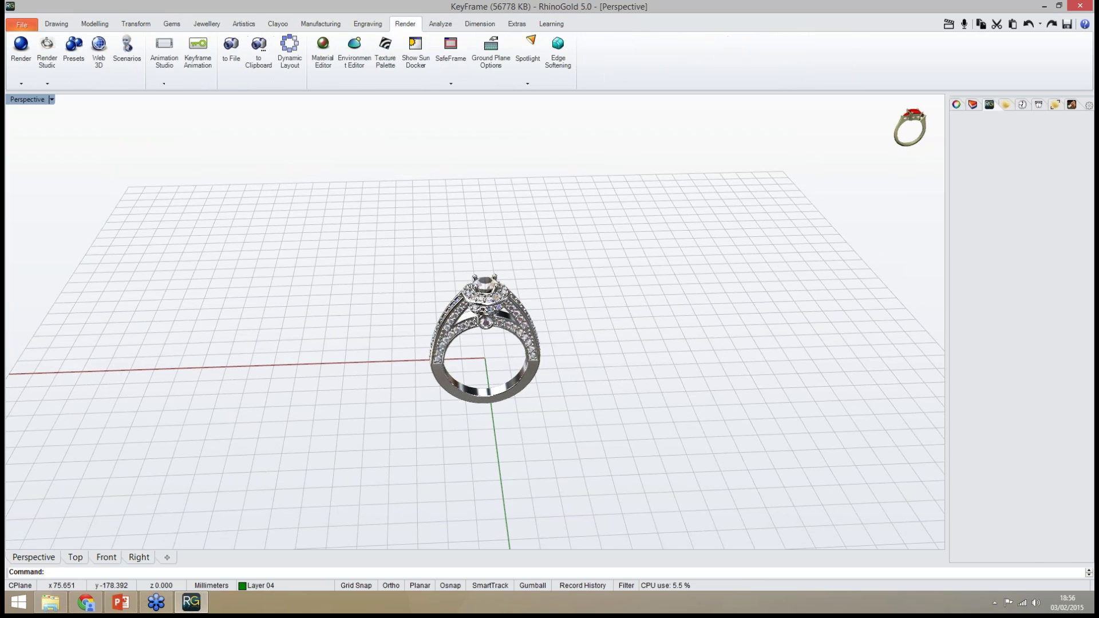
{"action": "left_click", "coordinate": [198, 48]}
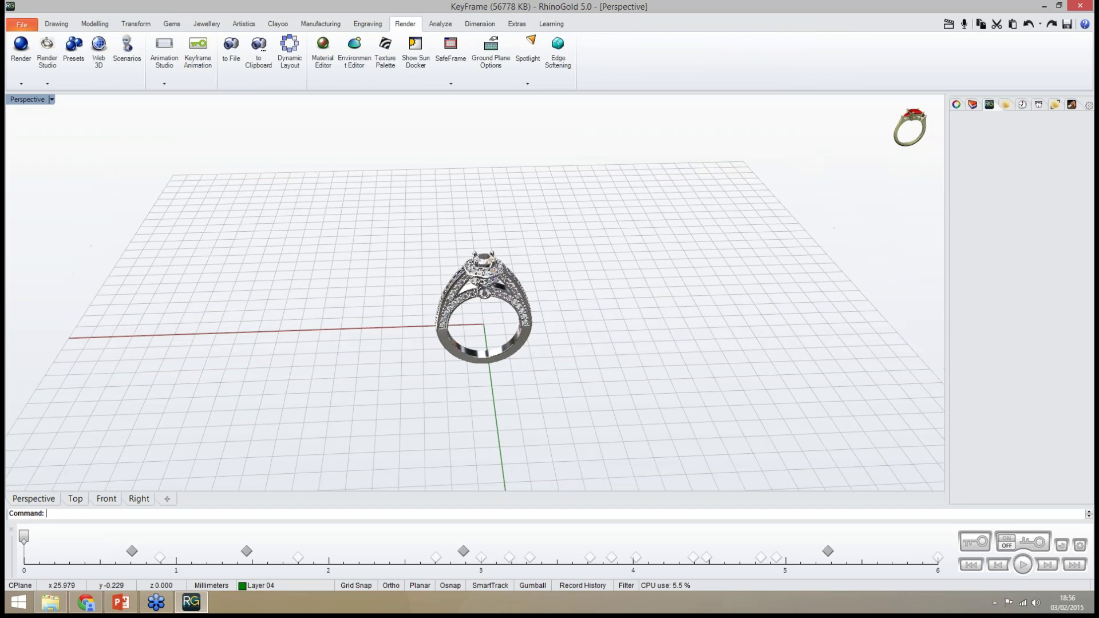
{"action": "right_click_drag", "start_coordinate": [366, 329], "coordinate": [455, 287]}
{"action": "scroll", "coordinate": [494, 304], "scroll_direction": "up", "scroll_amount": 2}
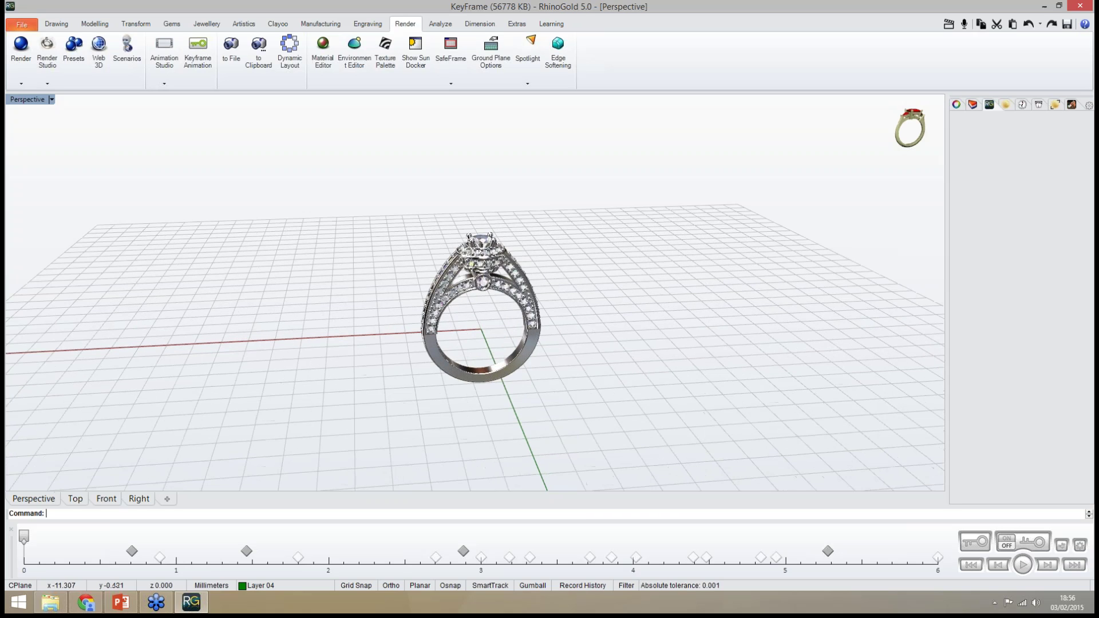
{"action": "scroll", "coordinate": [515, 321], "scroll_direction": "up", "scroll_amount": 5}
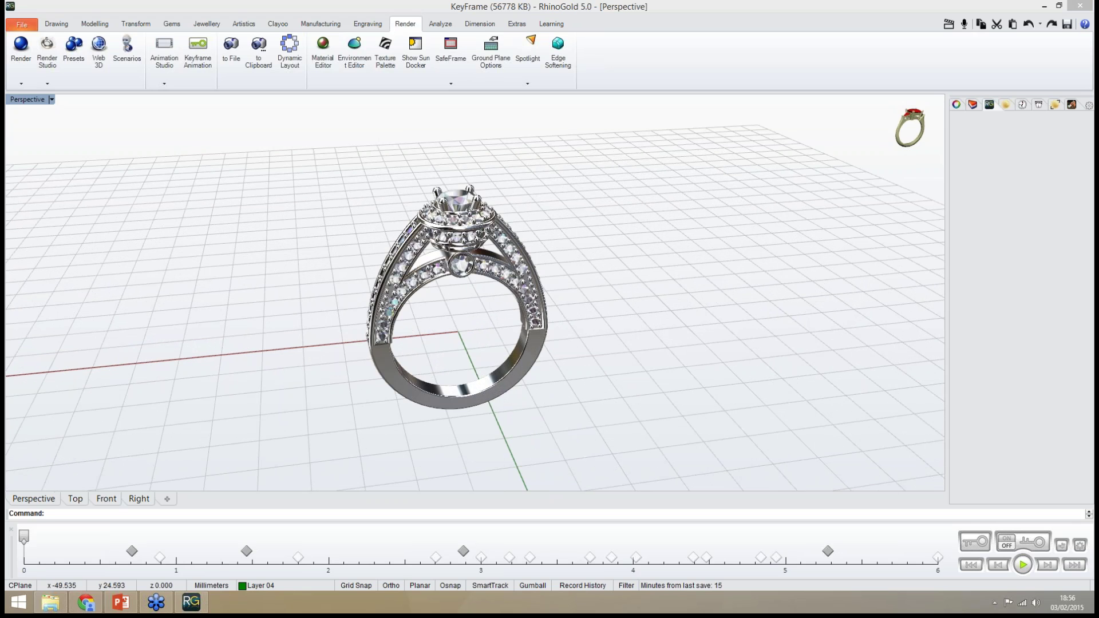
Play the keyframe animation of the gem-set ring and examine the ring's halo, shoulders and band from several angles
{"action": "left_click", "coordinate": [1023, 565]}
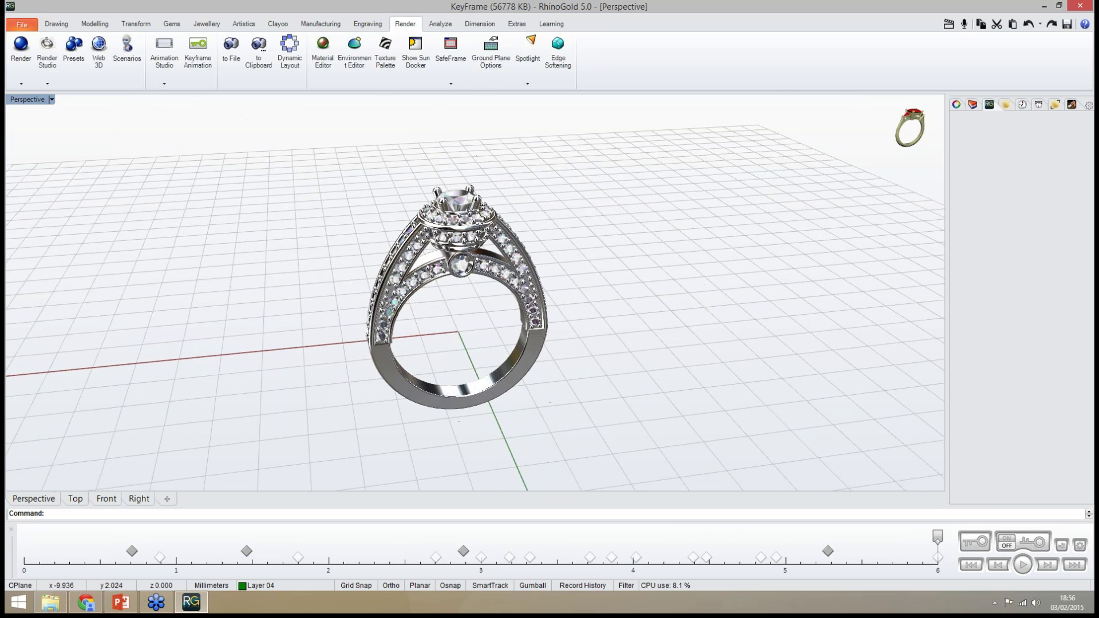
{"action": "right_click_drag", "start_coordinate": [530, 358], "coordinate": [449, 304]}
{"action": "scroll", "coordinate": [456, 263], "scroll_direction": "up", "scroll_amount": 4}
{"action": "right_click_drag", "start_coordinate": [449, 247], "coordinate": [460, 300]}
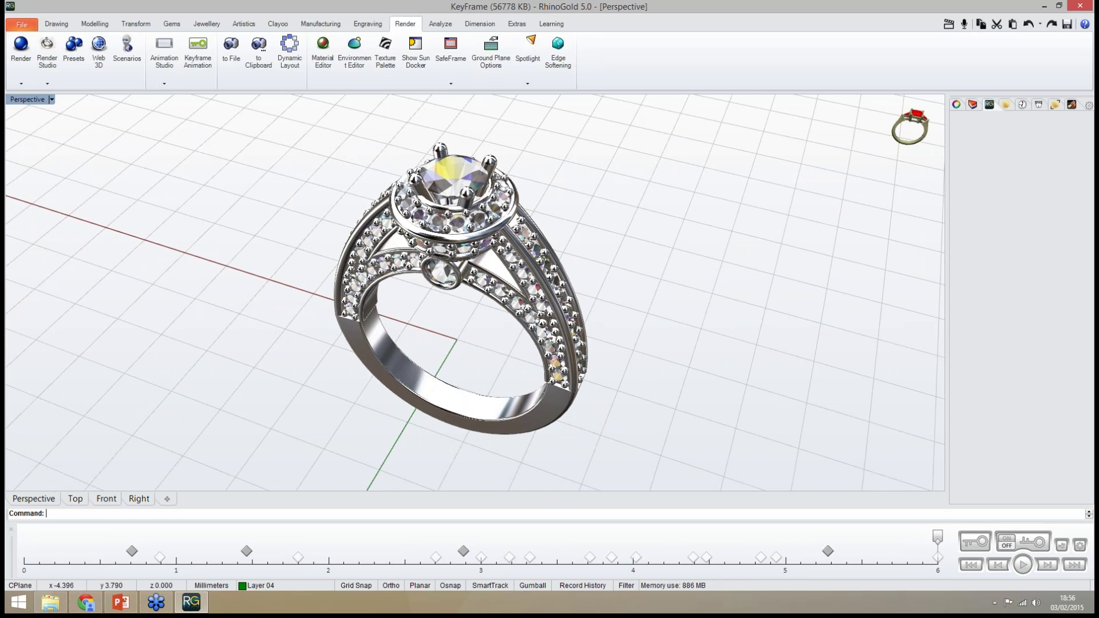
{"action": "right_click_drag", "start_coordinate": [406, 372], "coordinate": [446, 292]}
{"action": "scroll", "coordinate": [461, 357], "scroll_direction": "down", "scroll_amount": 2}
{"action": "scroll", "coordinate": [484, 383], "scroll_direction": "up", "scroll_amount": 2}
{"action": "right_click_drag", "start_coordinate": [484, 383], "coordinate": [451, 395]}
{"action": "scroll", "coordinate": [452, 373], "scroll_direction": "down", "scroll_amount": 2}
{"action": "right_click_drag", "start_coordinate": [493, 257], "coordinate": [499, 344]}
{"action": "right_click_drag", "start_coordinate": [565, 248], "coordinate": [566, 255]}
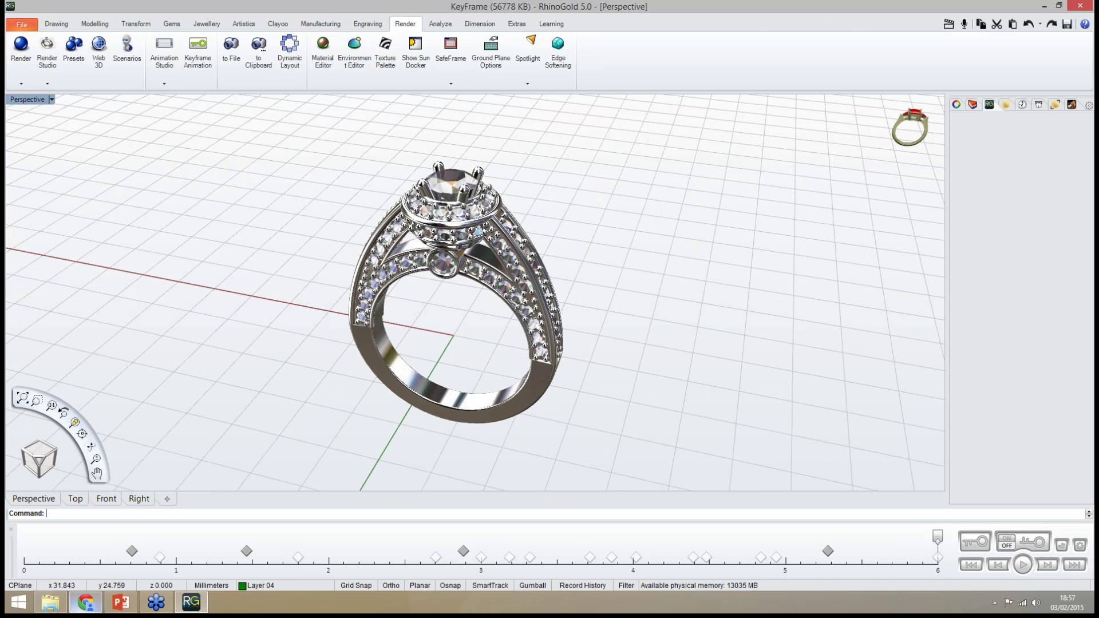
Open the Web 3D model from the Models folder with the Open file option, discarding changes to KeyFrame, and view the openwork ring
{"action": "left_click", "coordinate": [50, 602]}
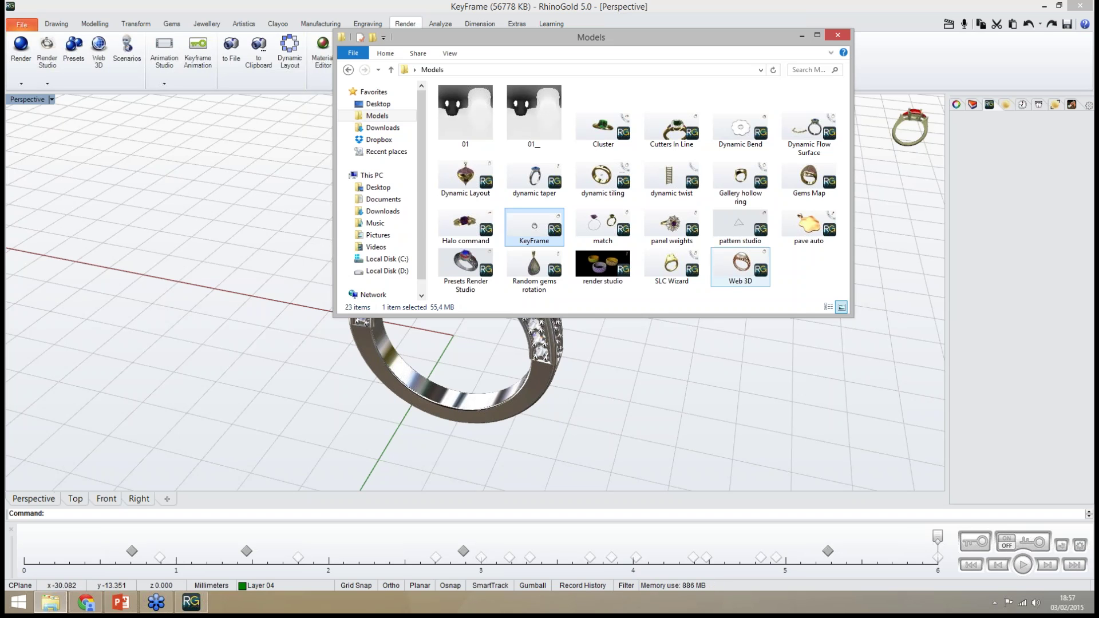
{"action": "left_click_drag", "start_coordinate": [740, 266], "coordinate": [749, 382]}
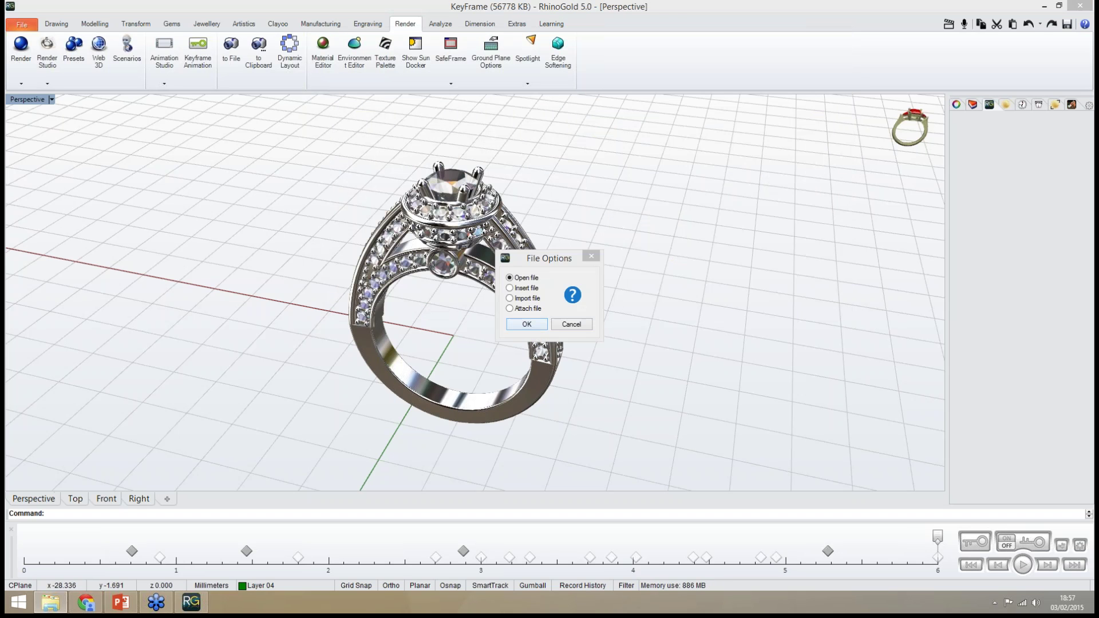
{"action": "left_click", "coordinate": [529, 325]}
{"action": "left_click", "coordinate": [558, 326]}
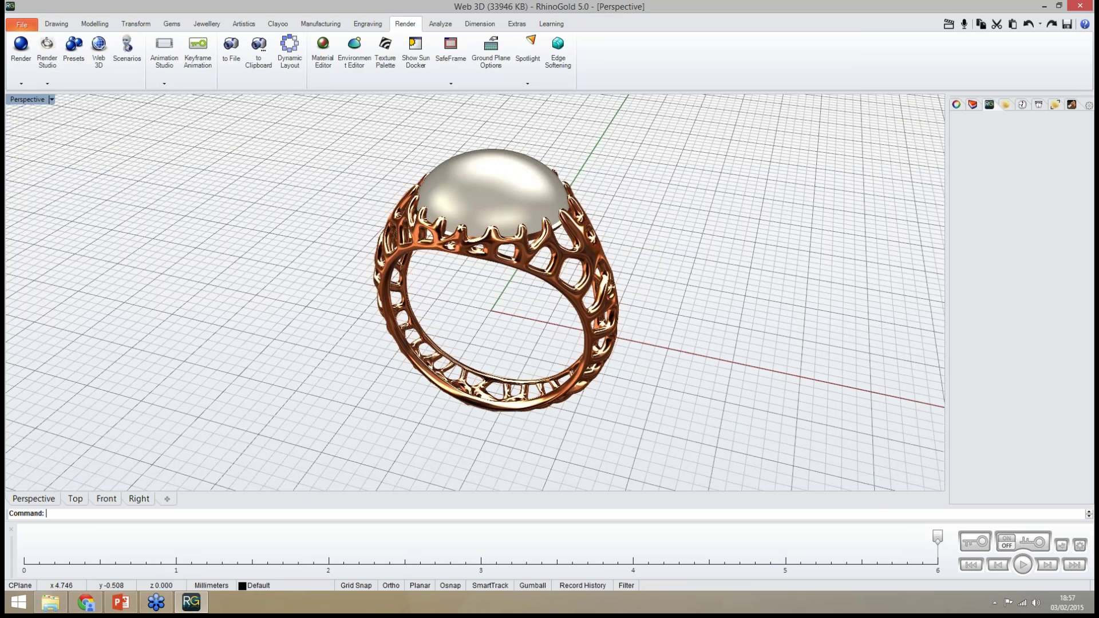
{"action": "right_click_drag", "start_coordinate": [542, 324], "coordinate": [682, 310]}
{"action": "scroll", "coordinate": [572, 196], "scroll_direction": "up", "scroll_amount": 2}
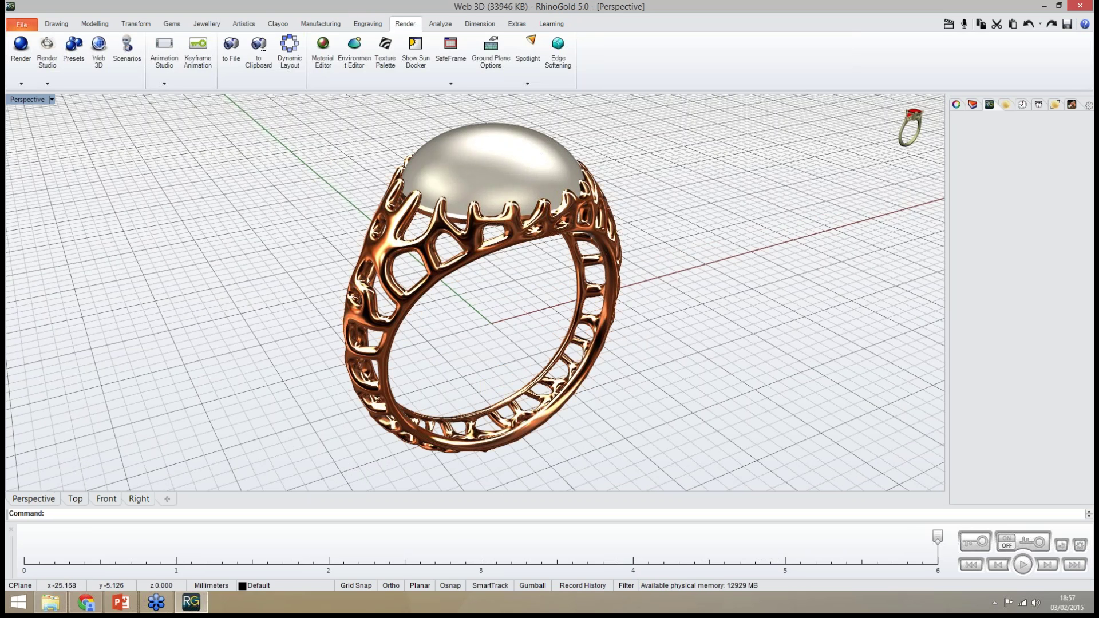
Open the Dynamic Bend model from the Models folder with the Open file option and close the keyframe animation timeline
{"action": "mouse_move", "coordinate": [50, 601]}
{"action": "left_click", "coordinate": [78, 551]}
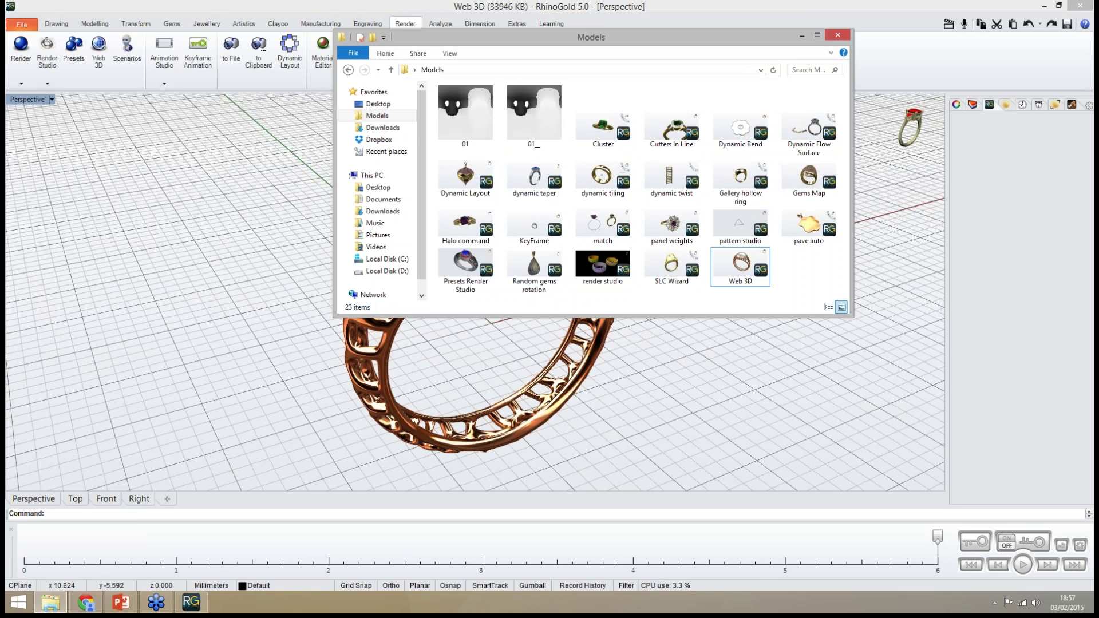
{"action": "left_click", "coordinate": [740, 268]}
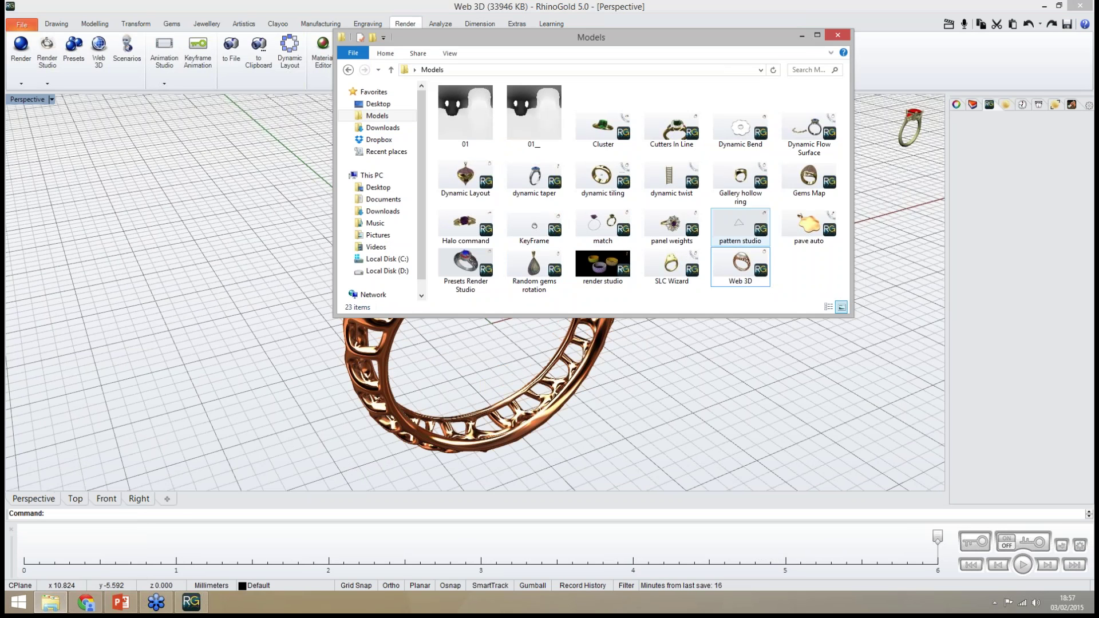
{"action": "left_click", "coordinate": [740, 123]}
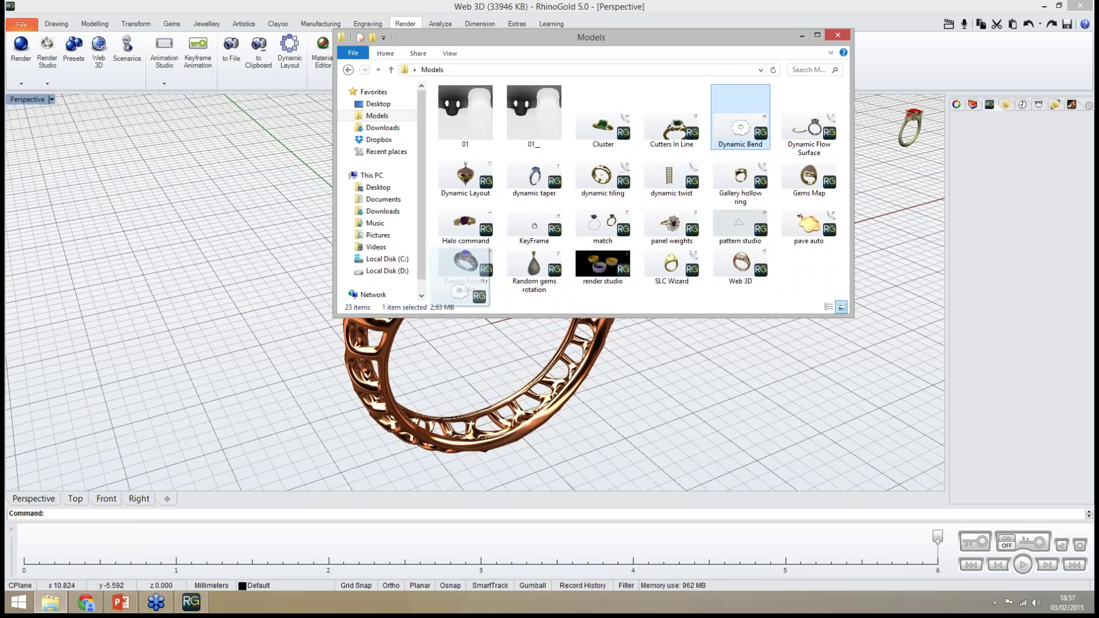
{"action": "left_click_drag", "start_coordinate": [740, 123], "coordinate": [215, 344]}
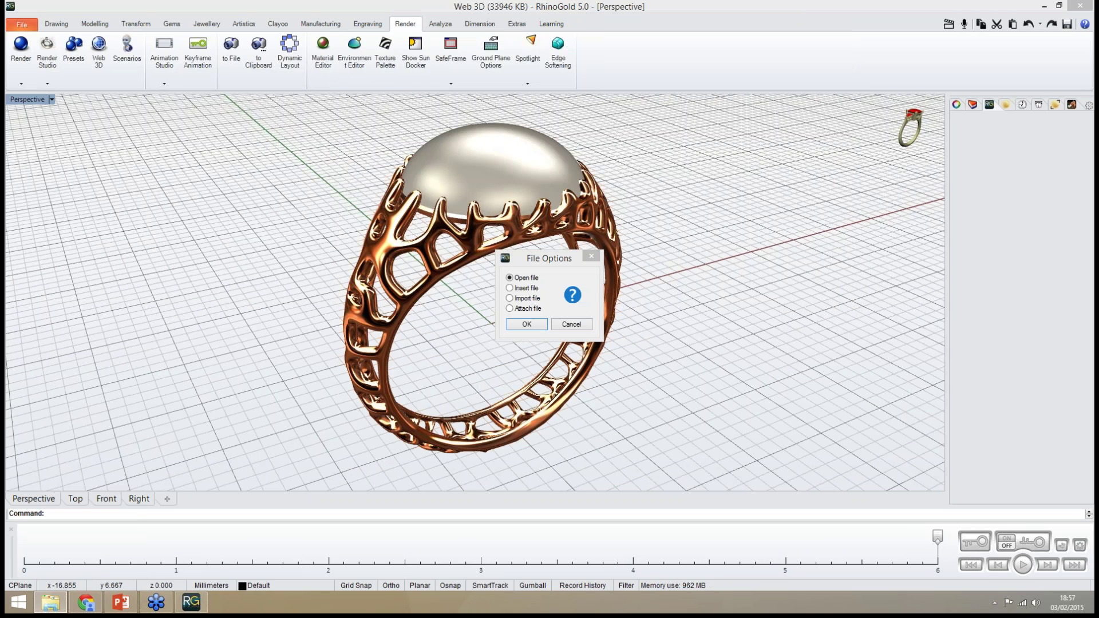
{"action": "left_click", "coordinate": [526, 324]}
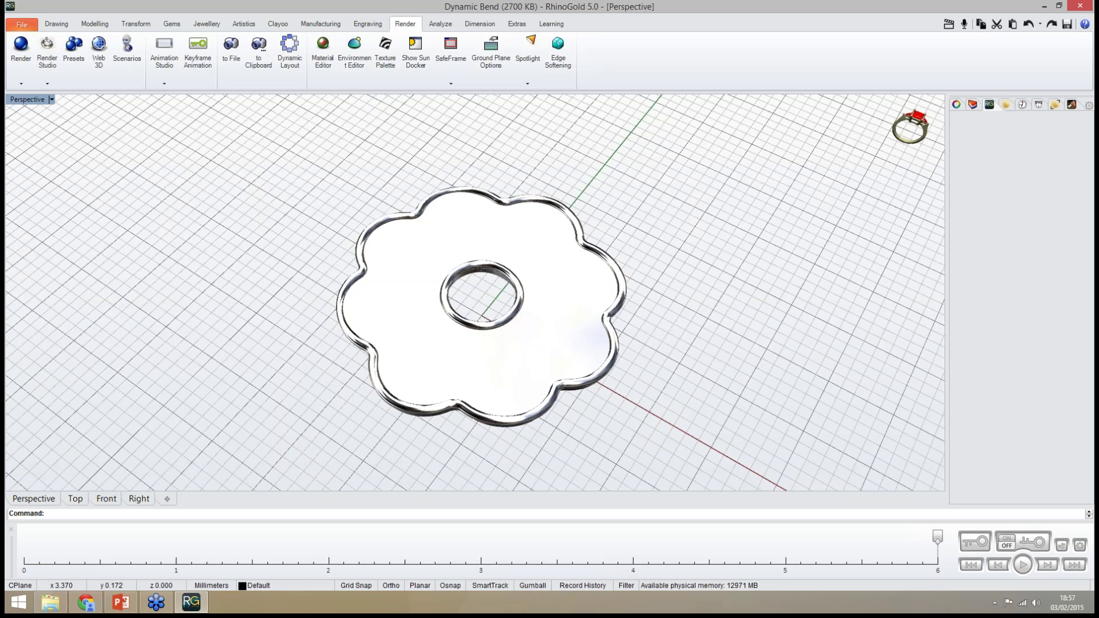
{"action": "right_click_drag", "start_coordinate": [526, 324], "coordinate": [516, 274]}
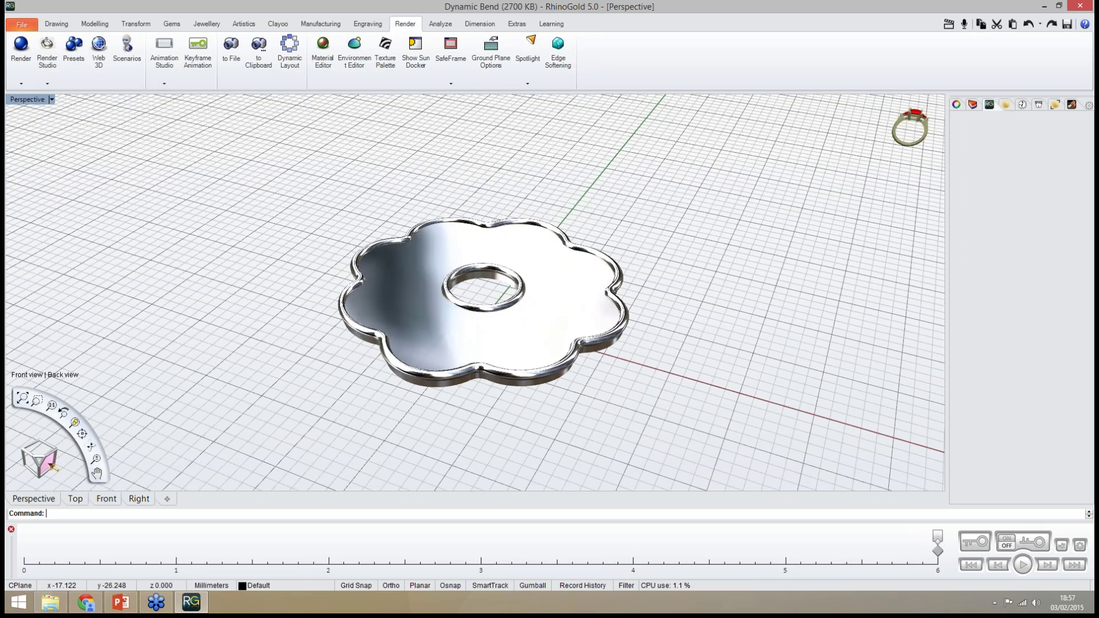
{"action": "left_click", "coordinate": [11, 529]}
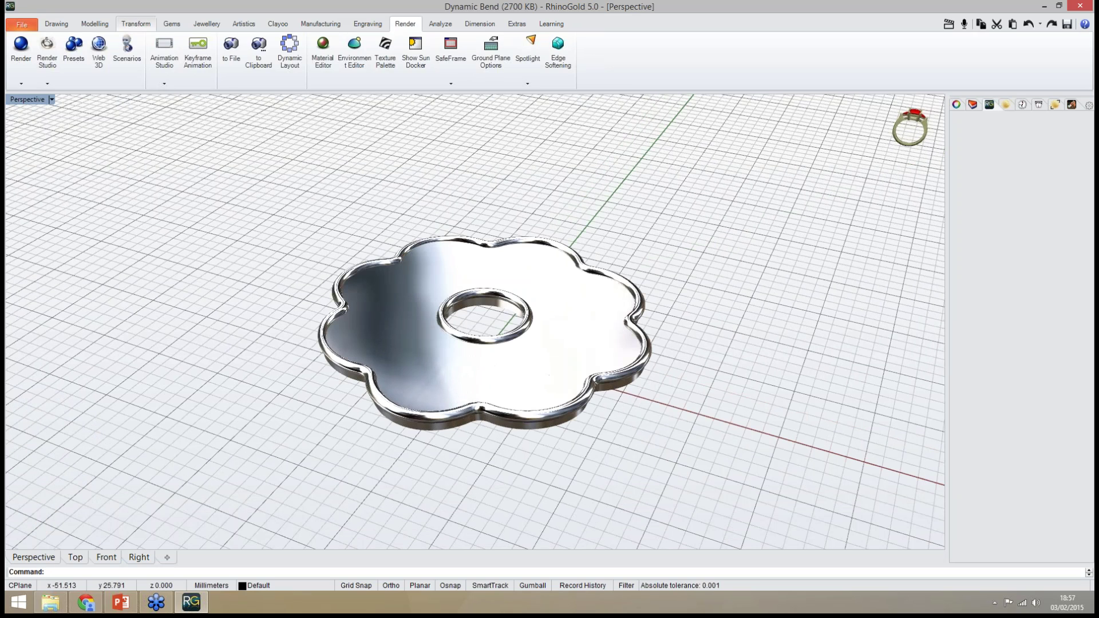
Start Dynamic Bend and assign the flower-shaped plate as the object to bend
{"action": "left_click", "coordinate": [136, 24]}
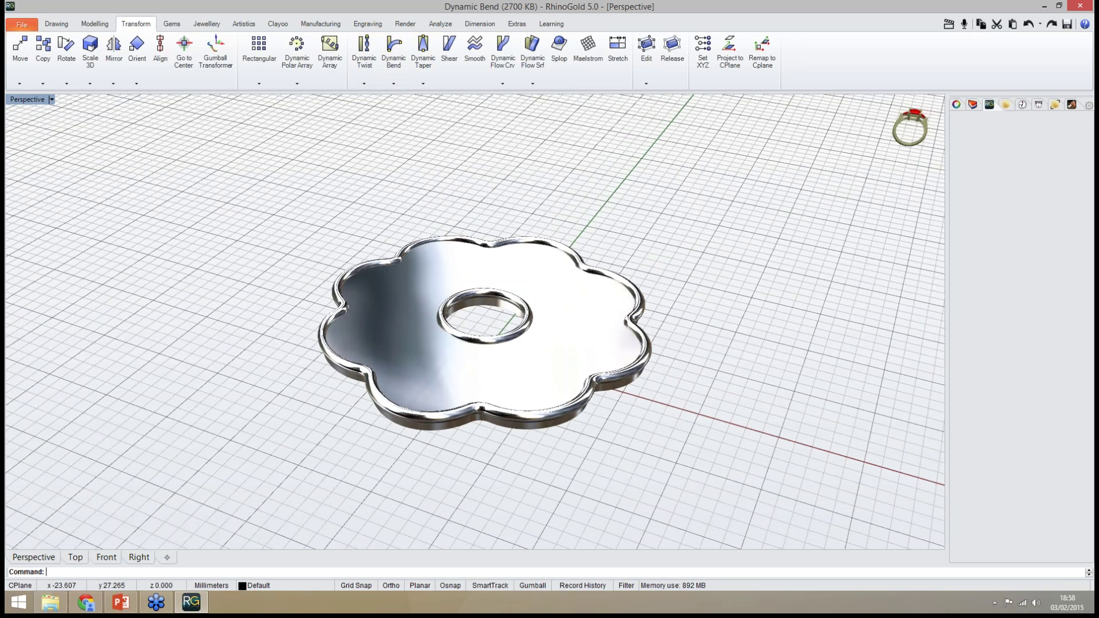
{"action": "right_click_drag", "start_coordinate": [370, 172], "coordinate": [406, 173]}
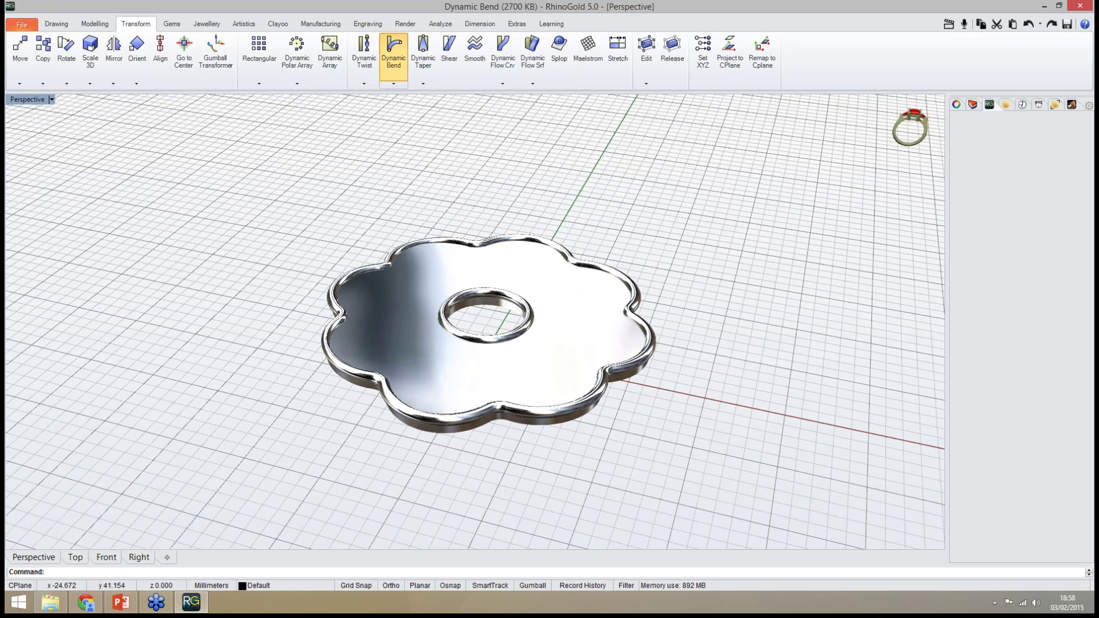
{"action": "left_click", "coordinate": [394, 51]}
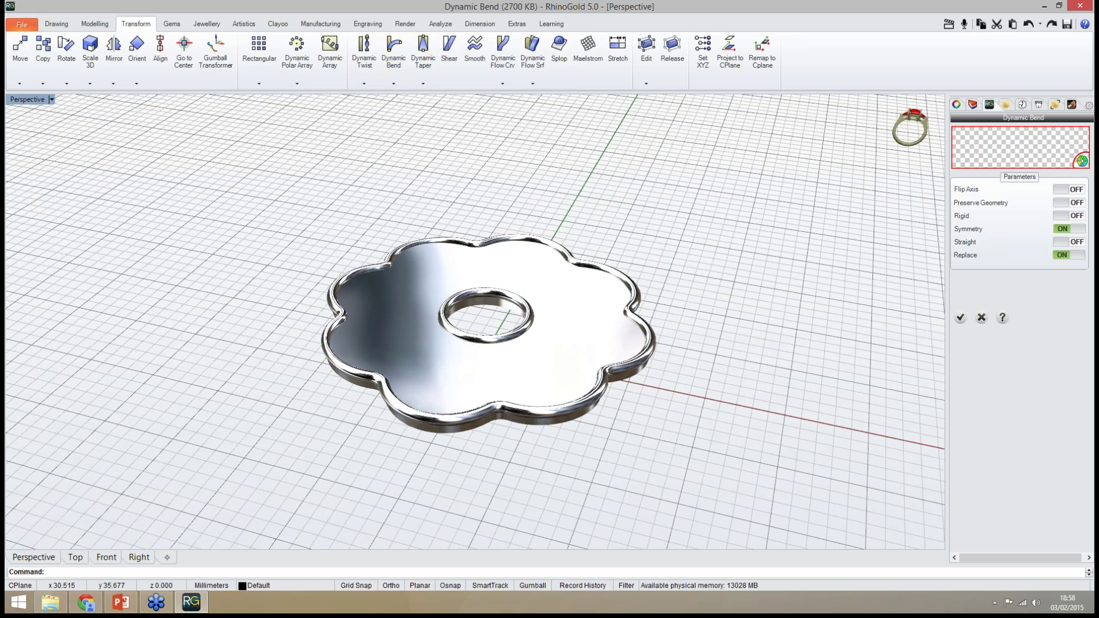
{"action": "left_click", "coordinate": [1082, 162]}
{"action": "left_click", "coordinate": [625, 375]}
{"action": "key", "text": "Return"}
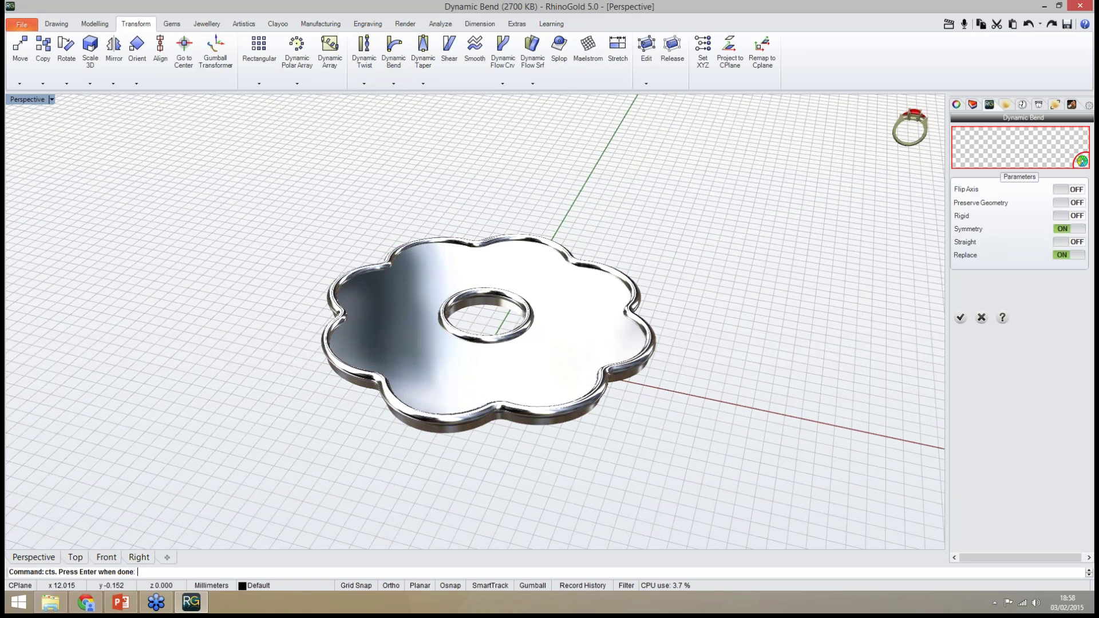
{"action": "key", "text": "Return"}
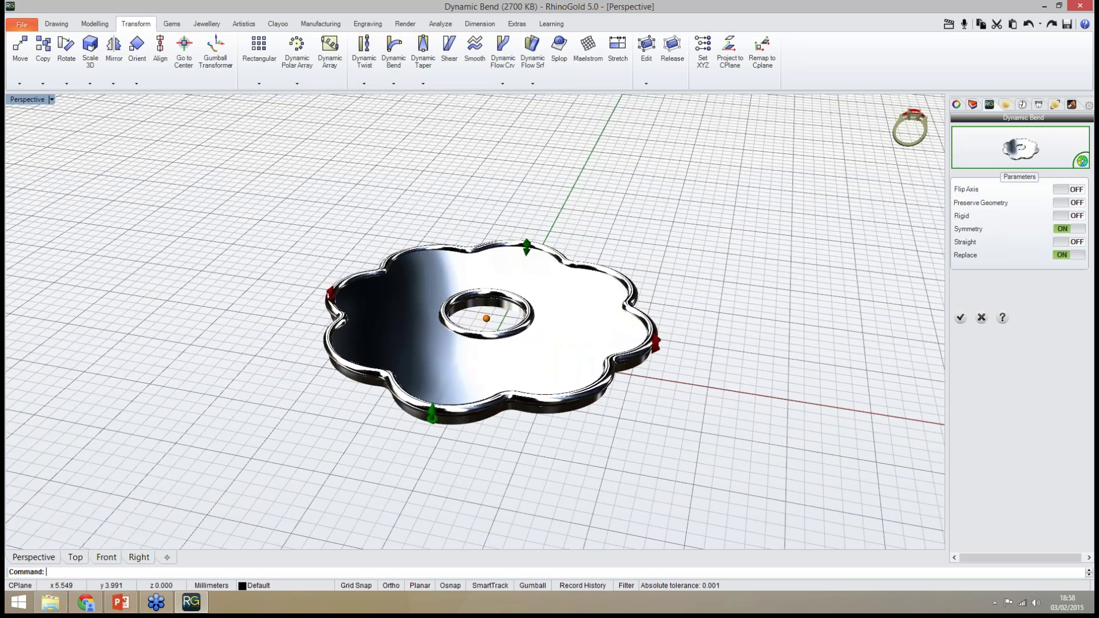
Bend the flower plate symmetrically upward along both of its axes with the red and green handles, and accept the bend
{"action": "right_click_drag", "start_coordinate": [583, 336], "coordinate": [625, 318]}
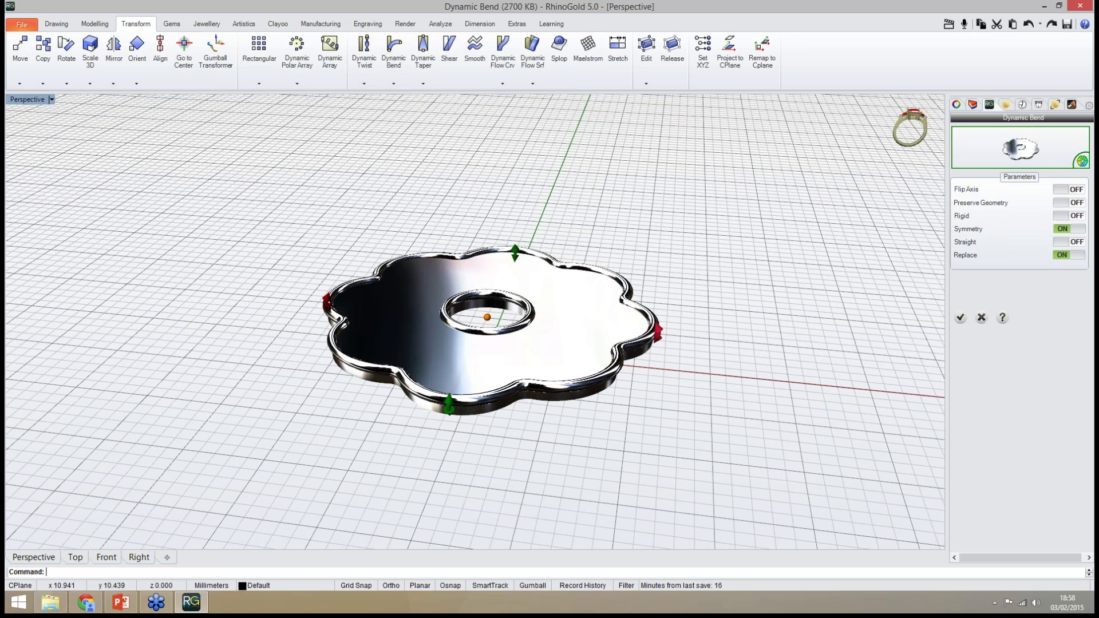
{"action": "left_click_drag", "start_coordinate": [658, 332], "coordinate": [657, 301]}
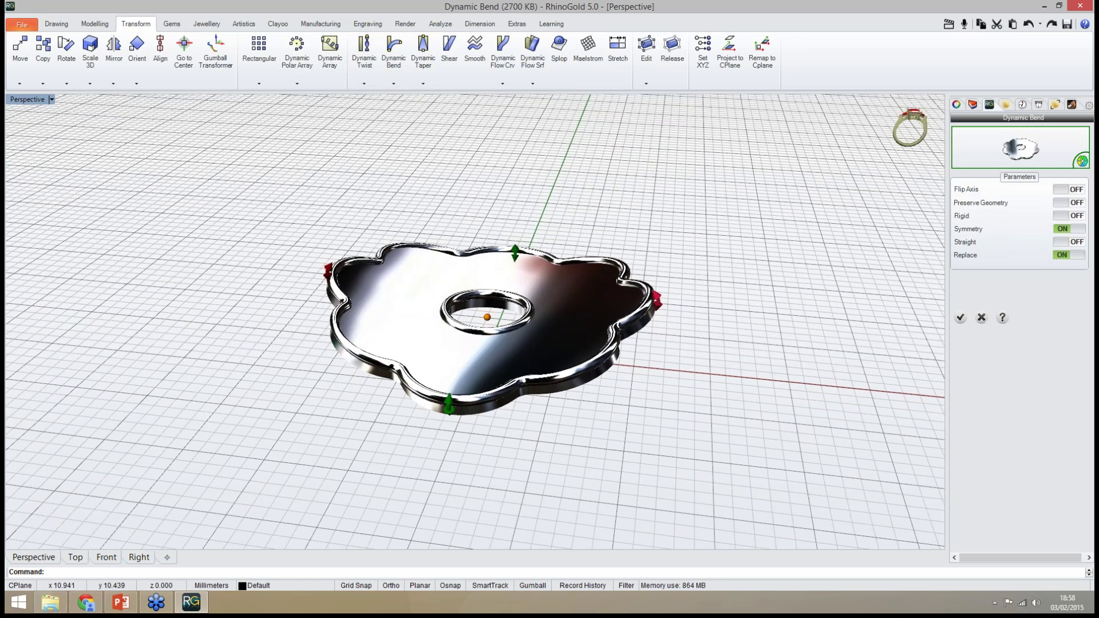
{"action": "right_click_drag", "start_coordinate": [727, 343], "coordinate": [637, 346]}
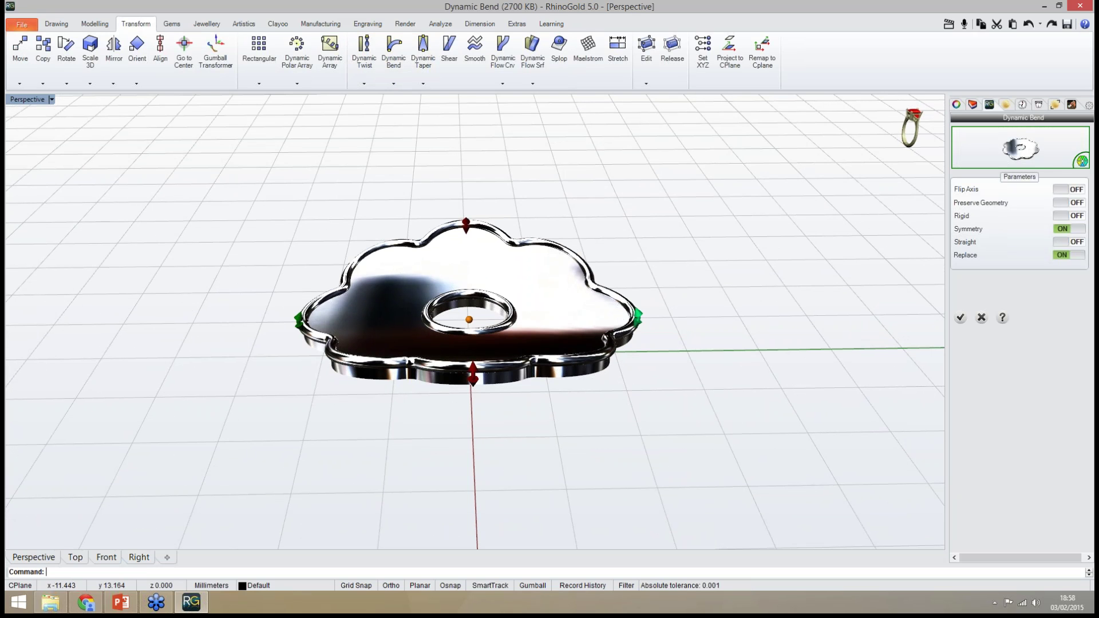
{"action": "left_click_drag", "start_coordinate": [637, 317], "coordinate": [643, 283]}
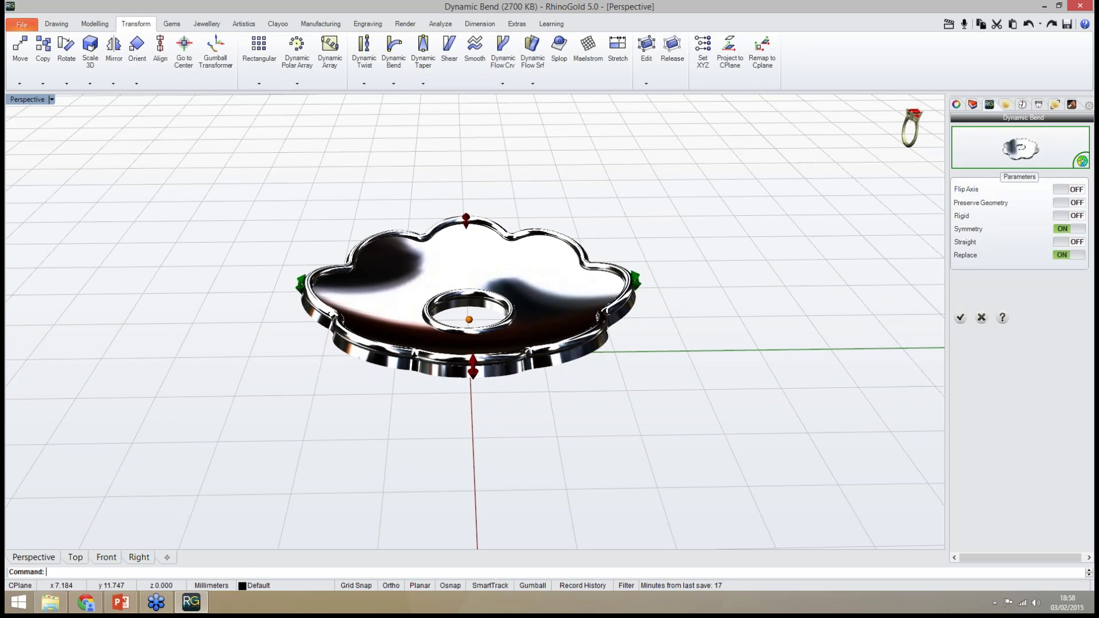
{"action": "right_click_drag", "start_coordinate": [655, 418], "coordinate": [742, 438]}
{"action": "left_click", "coordinate": [961, 317]}
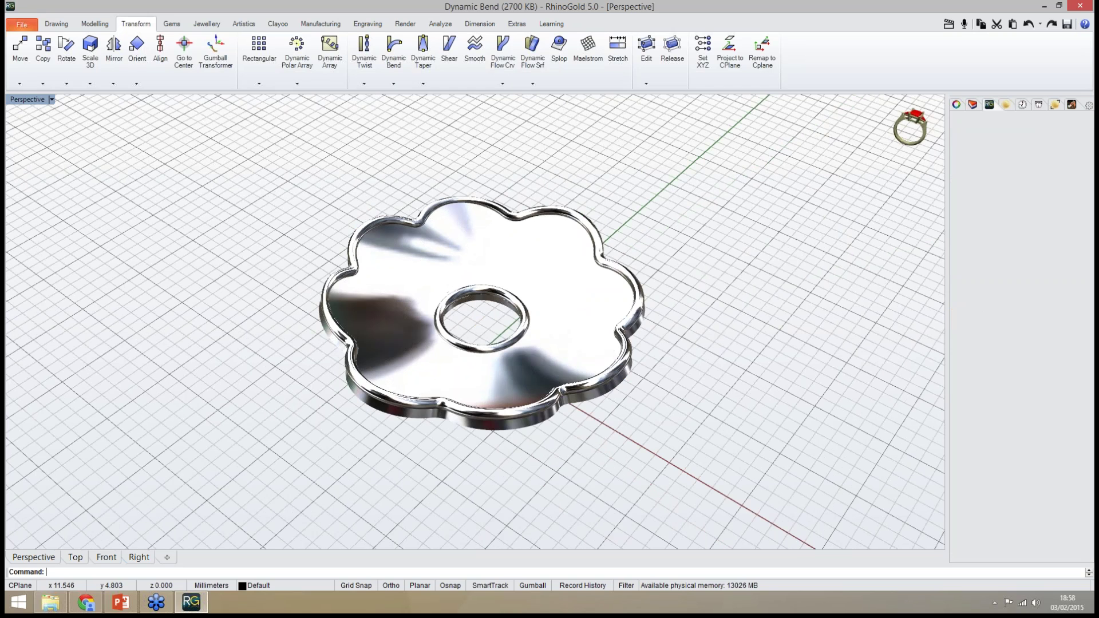
Open the dynamic taper model from the Models folder with the Open file option, discarding the changes to Dynamic Bend
{"action": "mouse_move", "coordinate": [668, 395]}
{"action": "right_mouse_down"}
{"action": "mouse_move", "coordinate": [677, 427]}
{"action": "mouse_move", "coordinate": [670, 395]}
{"action": "right_mouse_up"}
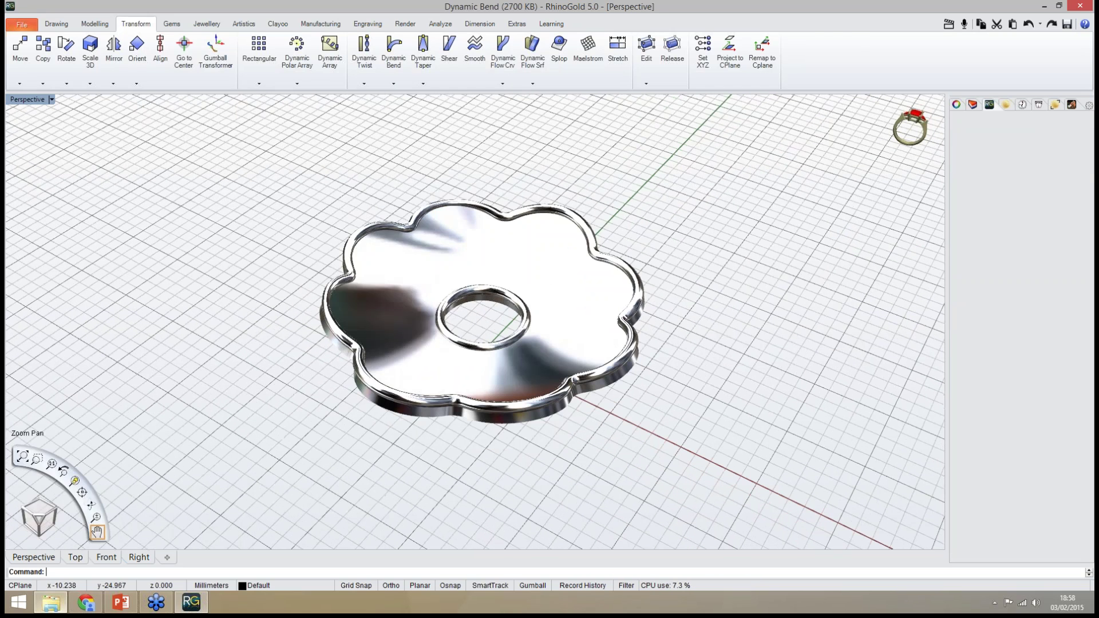
{"action": "left_click", "coordinate": [50, 602]}
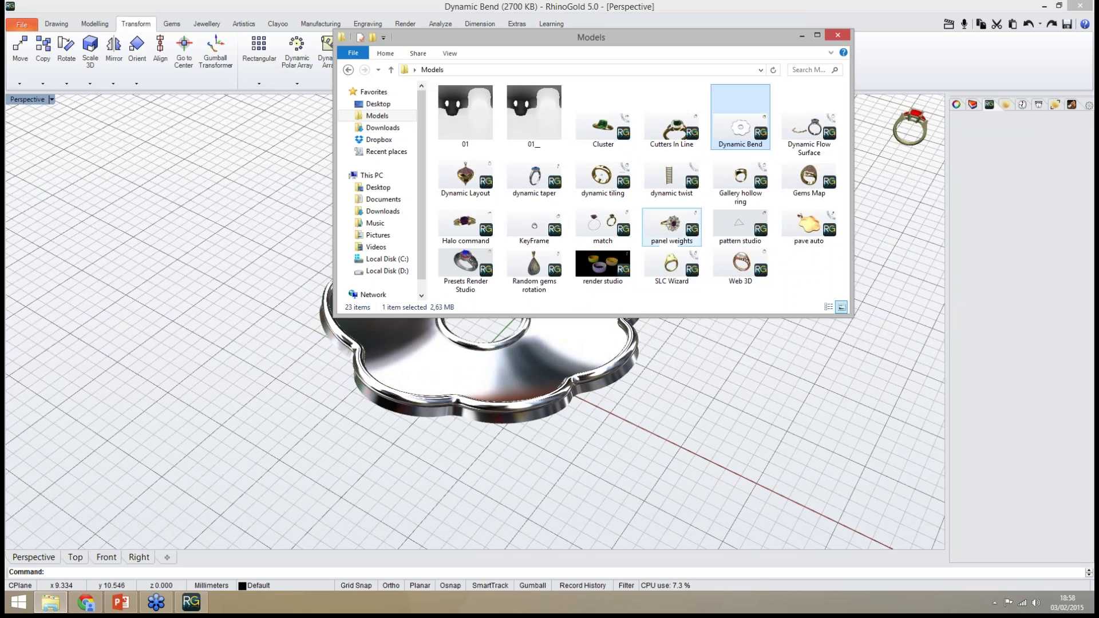
{"action": "double_click", "coordinate": [534, 177]}
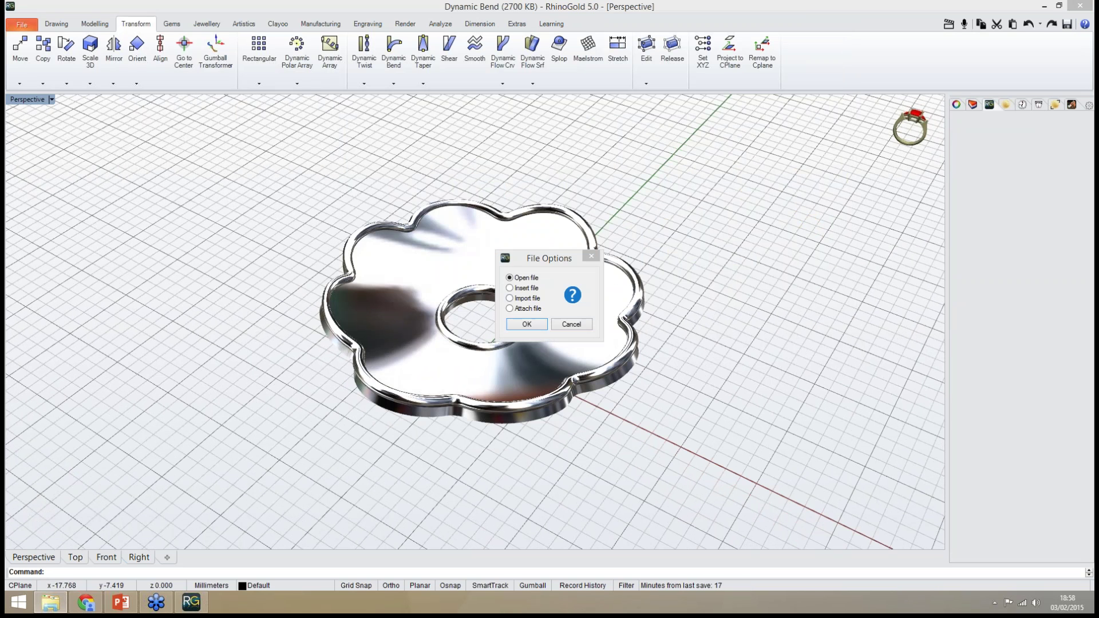
{"action": "key", "text": "Return"}
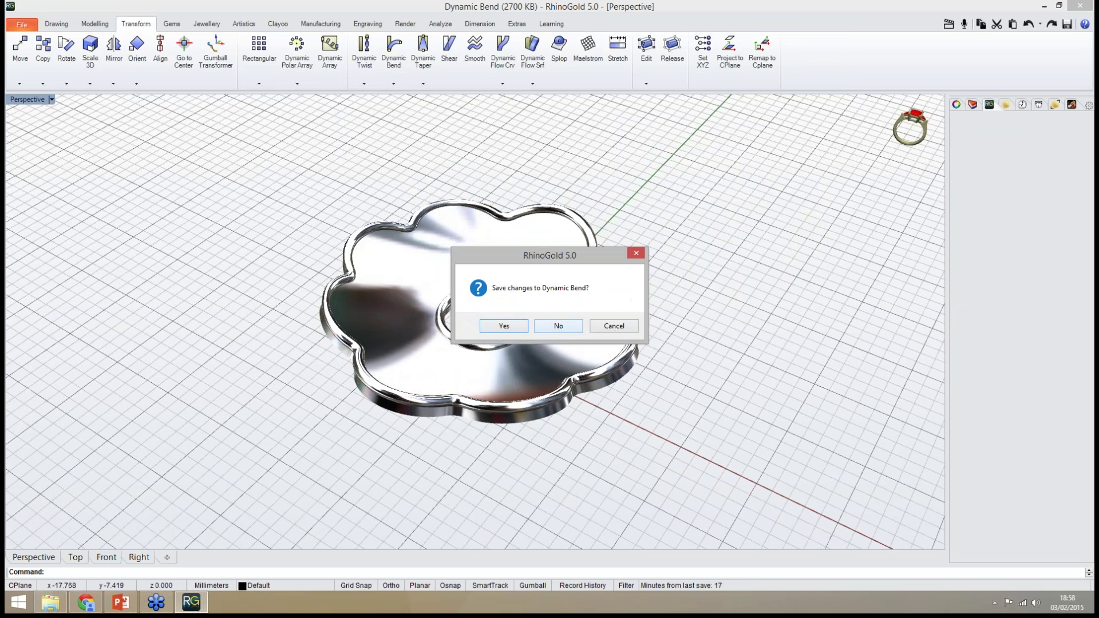
{"action": "left_click_drag", "start_coordinate": [560, 255], "coordinate": [703, 251]}
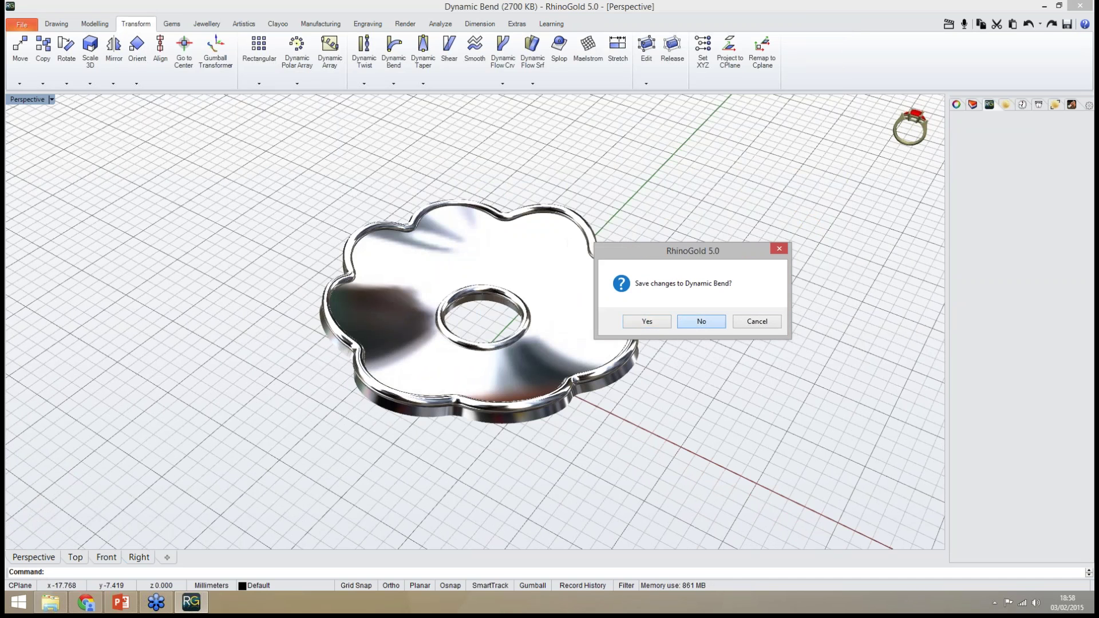
{"action": "left_click", "coordinate": [702, 321]}
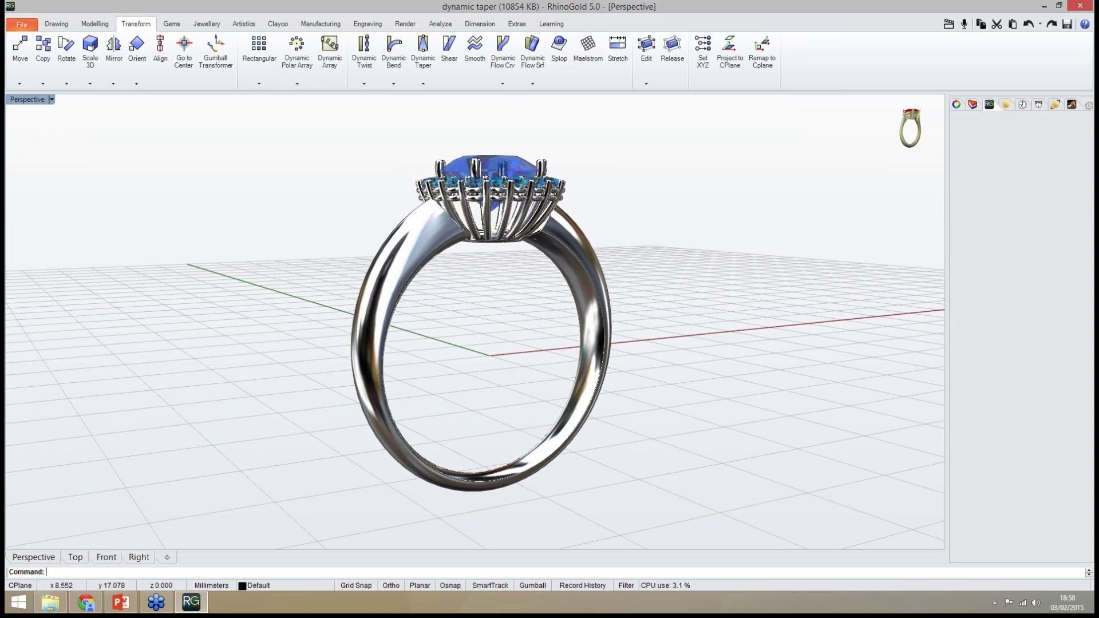
Start Dynamic Taper, assign the ring shank as the object to taper and choose the vertical axis through the ring
{"action": "right_click_drag", "start_coordinate": [485, 305], "coordinate": [507, 357]}
{"action": "scroll", "coordinate": [505, 346], "scroll_direction": "up", "scroll_amount": 2}
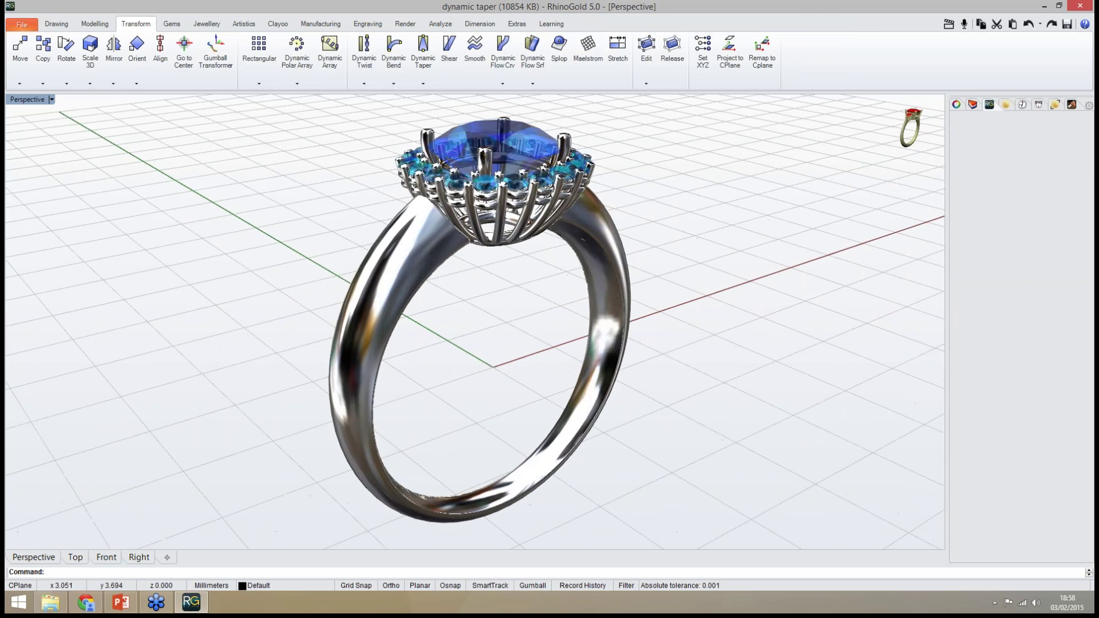
{"action": "scroll", "coordinate": [493, 360], "scroll_direction": "down", "scroll_amount": 2}
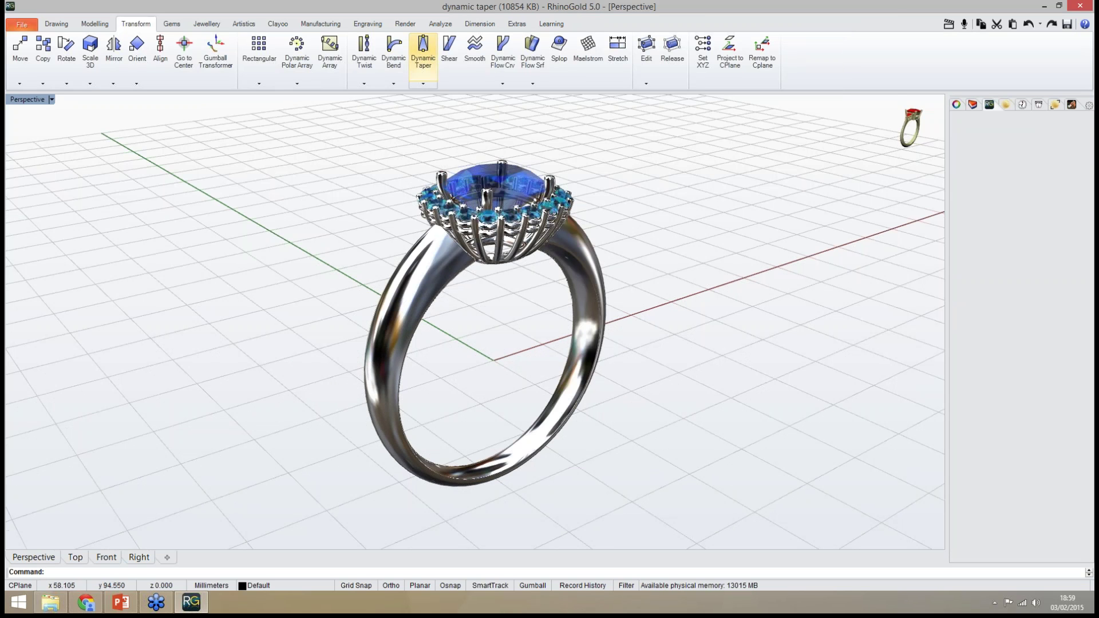
{"action": "left_click", "coordinate": [423, 51]}
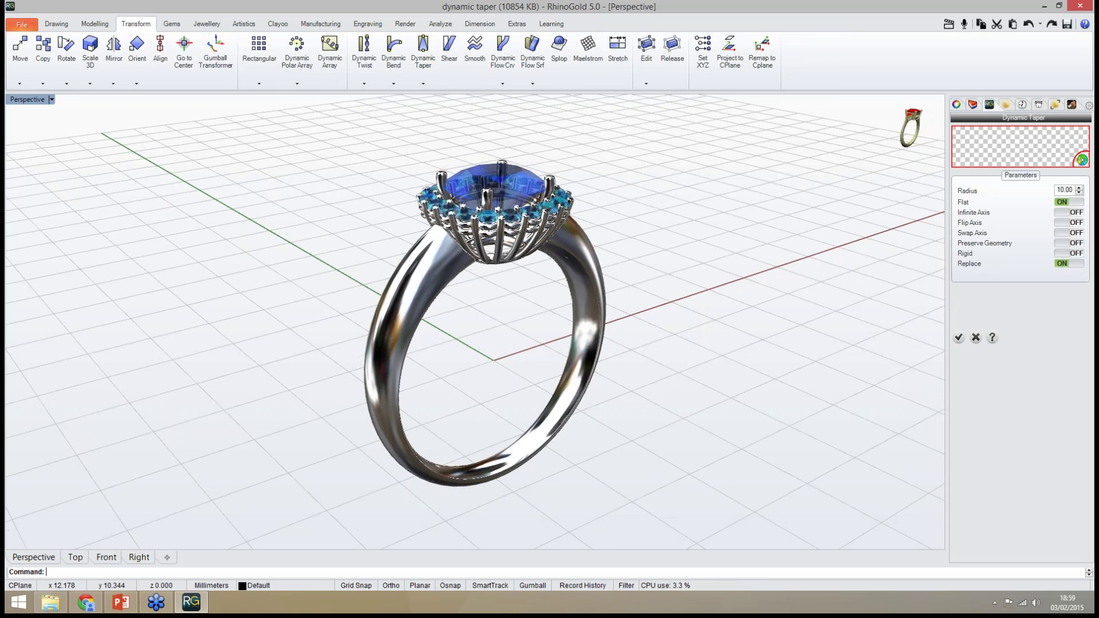
{"action": "right_click_drag", "start_coordinate": [528, 295], "coordinate": [558, 299]}
{"action": "mouse_move", "coordinate": [913, 185]}
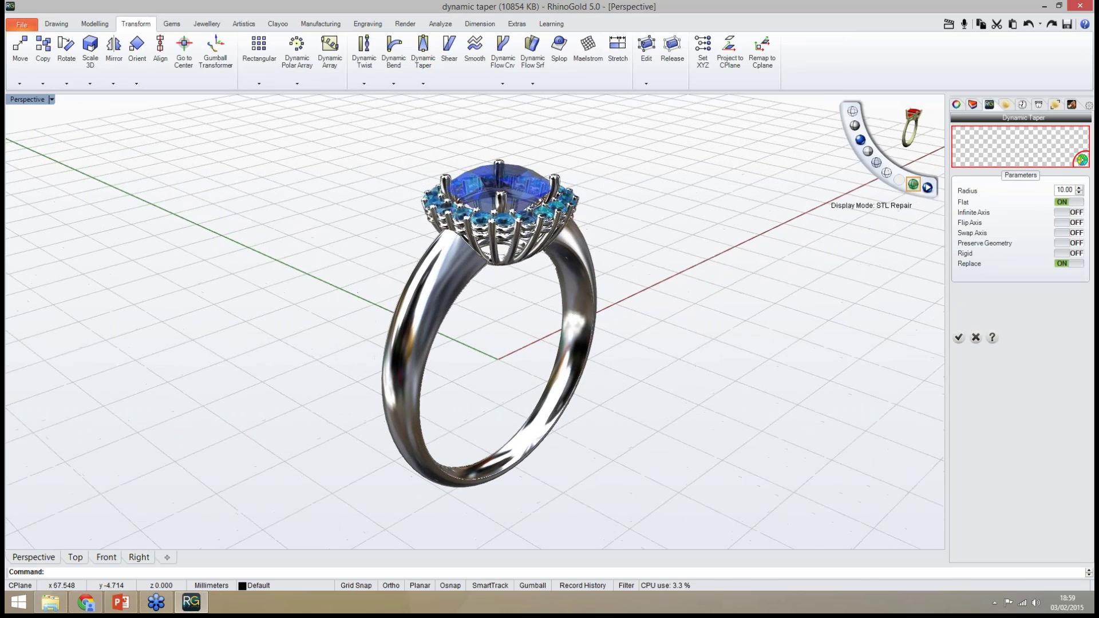
{"action": "right_click_drag", "start_coordinate": [681, 338], "coordinate": [684, 310]}
{"action": "left_click", "coordinate": [986, 157]}
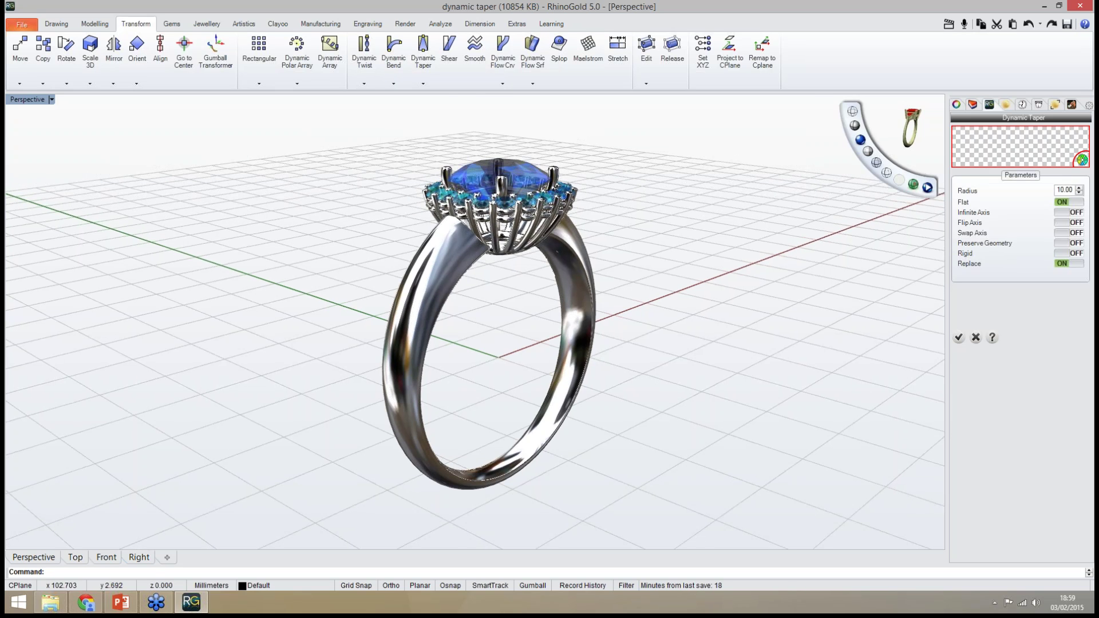
{"action": "left_click", "coordinate": [435, 303]}
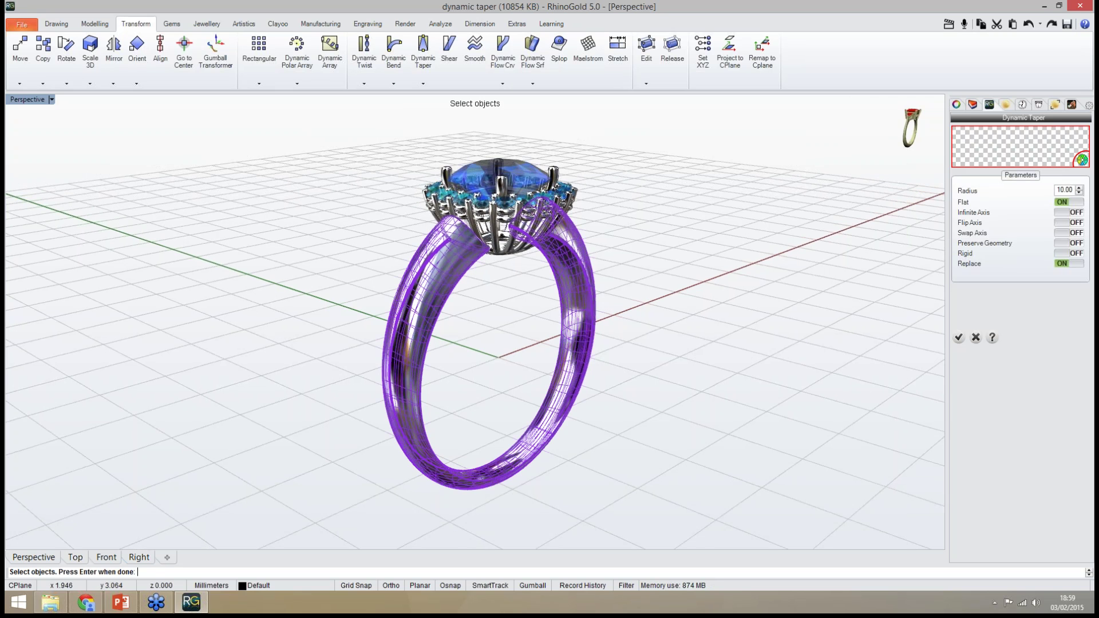
{"action": "key", "text": "Return"}
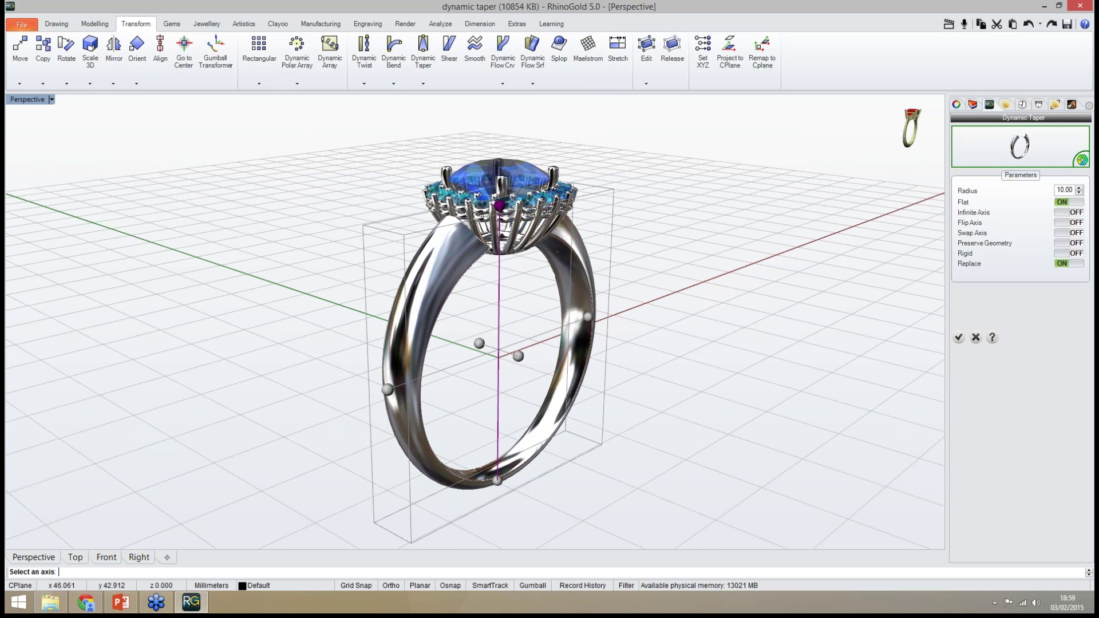
{"action": "left_click", "coordinate": [500, 207]}
{"action": "right_click_drag", "start_coordinate": [478, 324], "coordinate": [514, 338]}
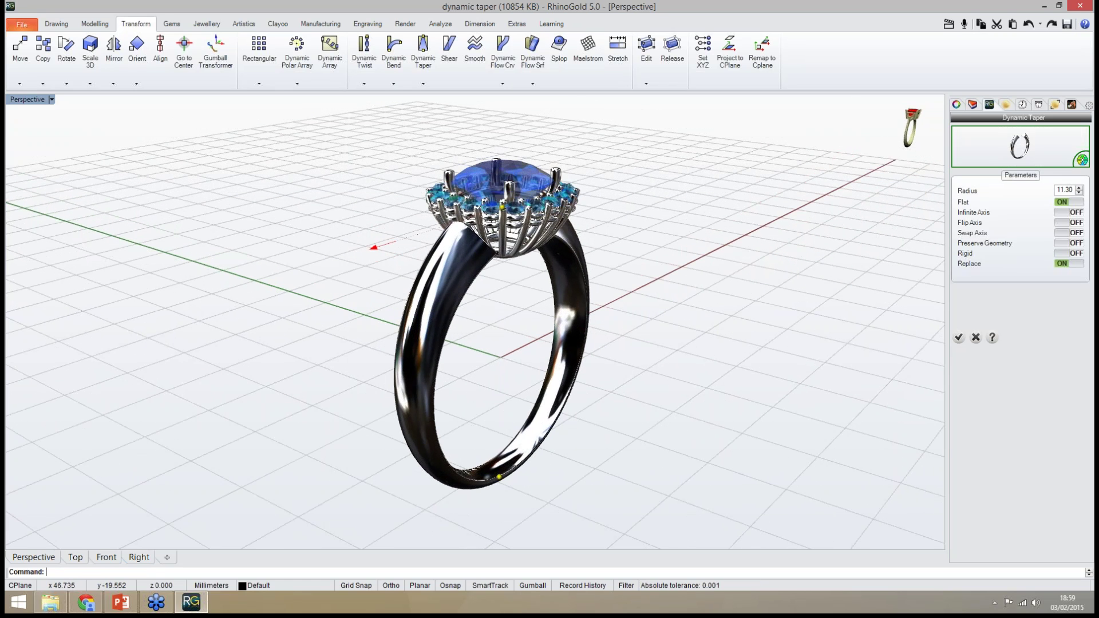
Try Flip Axis on the shank's taper, reduce the taper radius to about 10.53 and leave Flip Axis off
{"action": "left_click", "coordinate": [1070, 223]}
{"action": "right_click_drag", "start_coordinate": [670, 344], "coordinate": [664, 304]}
{"action": "left_click", "coordinate": [1070, 222]}
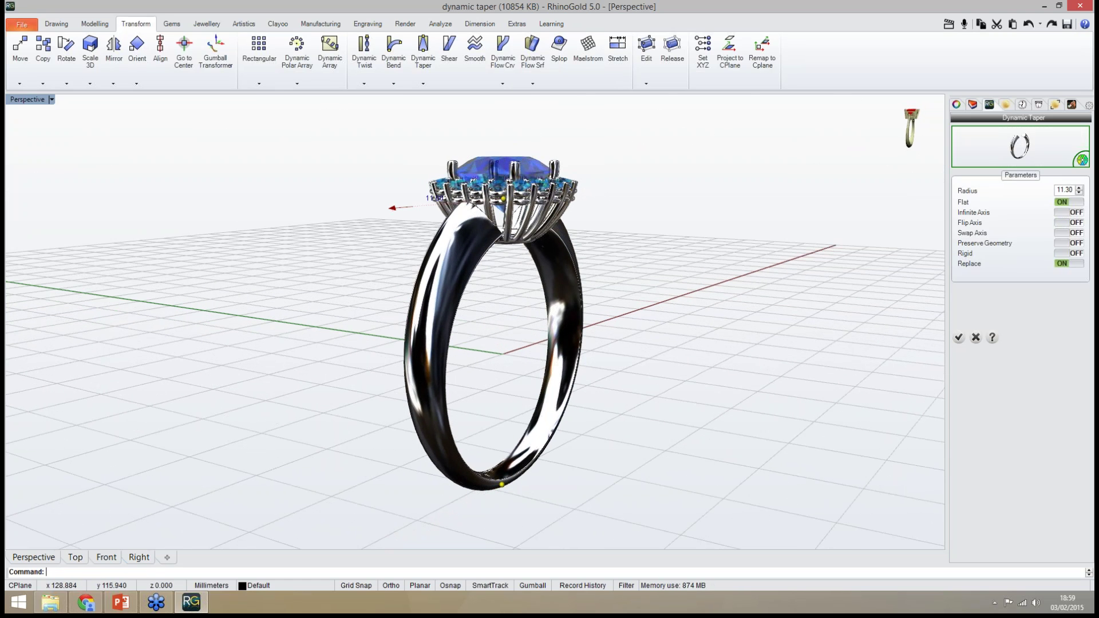
{"action": "left_click_drag", "start_coordinate": [396, 208], "coordinate": [397, 208]}
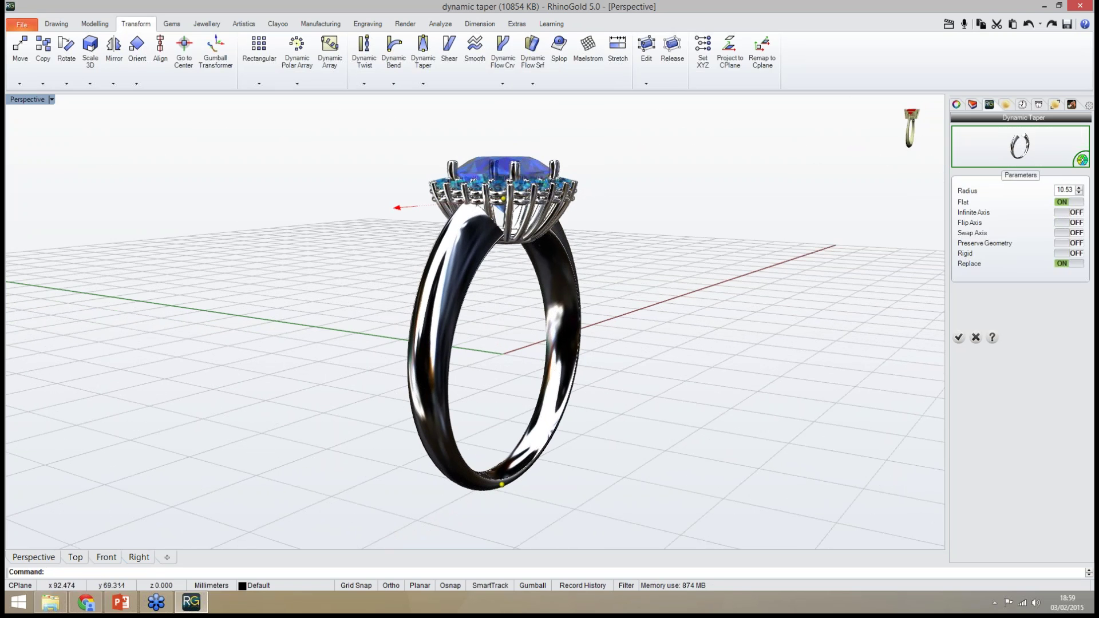
{"action": "right_click_drag", "start_coordinate": [867, 322], "coordinate": [687, 337]}
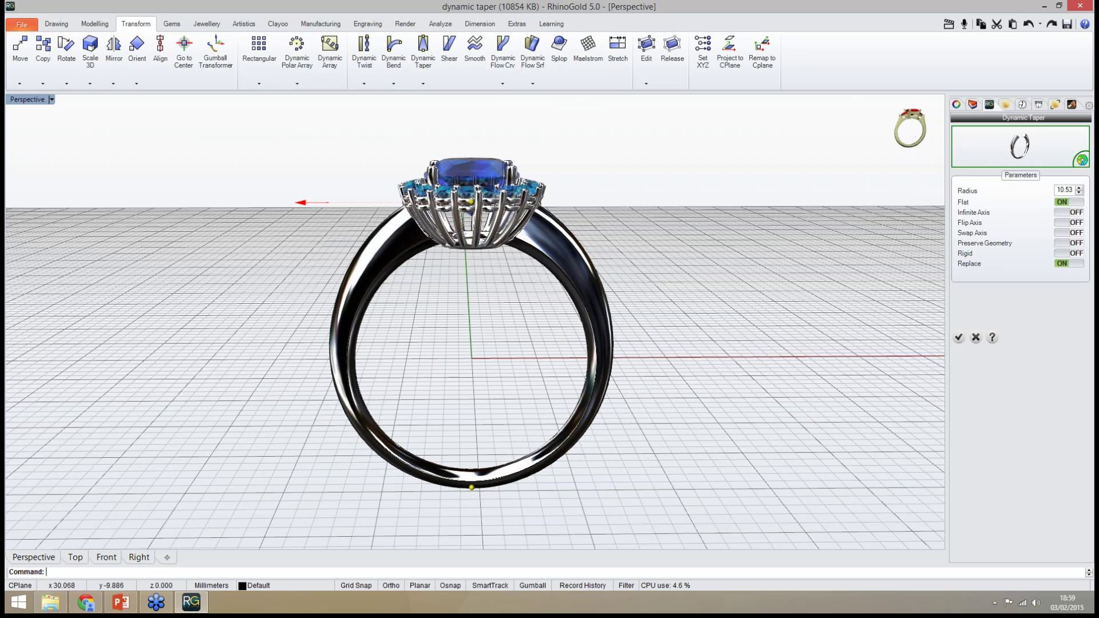
{"action": "left_click", "coordinate": [1070, 223]}
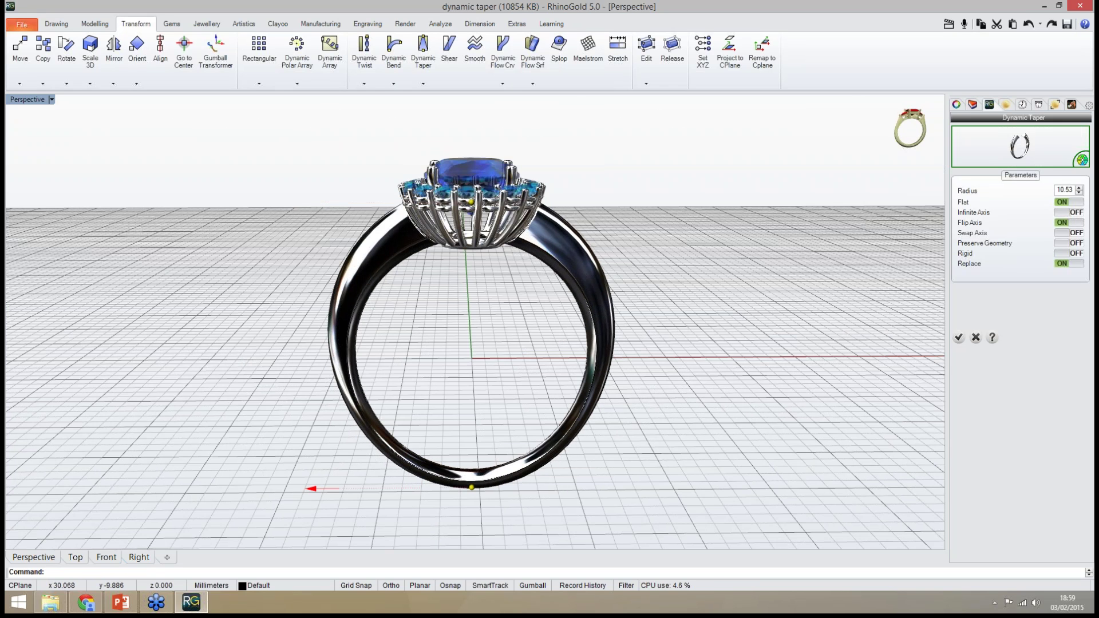
{"action": "left_click", "coordinate": [1070, 223]}
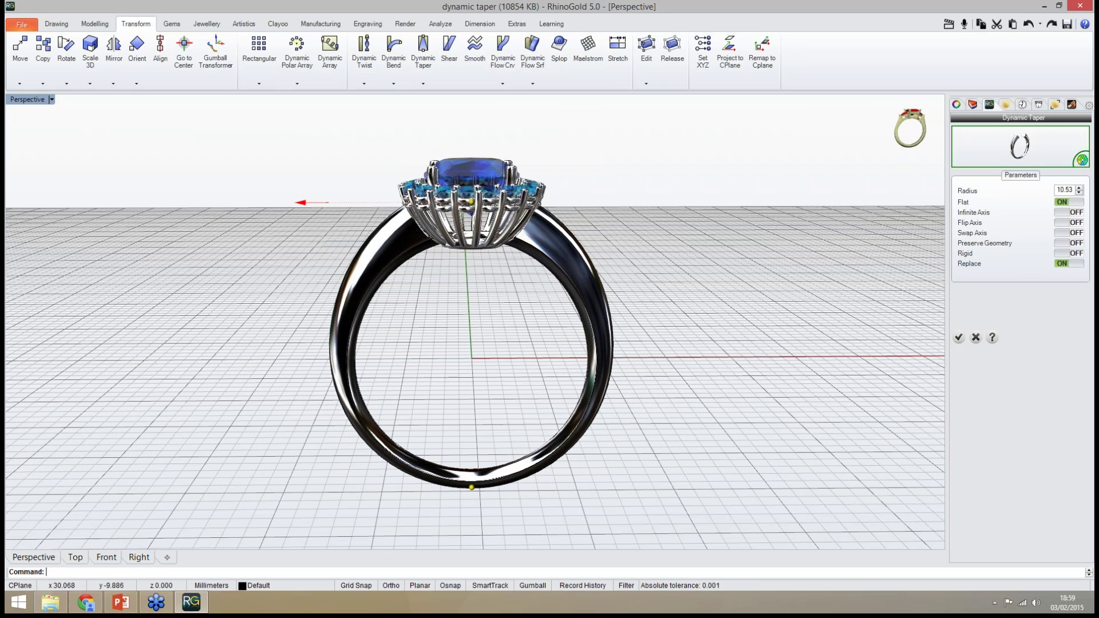
Turn on Swap Axis and narrow the shank beneath the setting by adjusting the taper radius to about 0.95
{"action": "left_click", "coordinate": [1069, 233]}
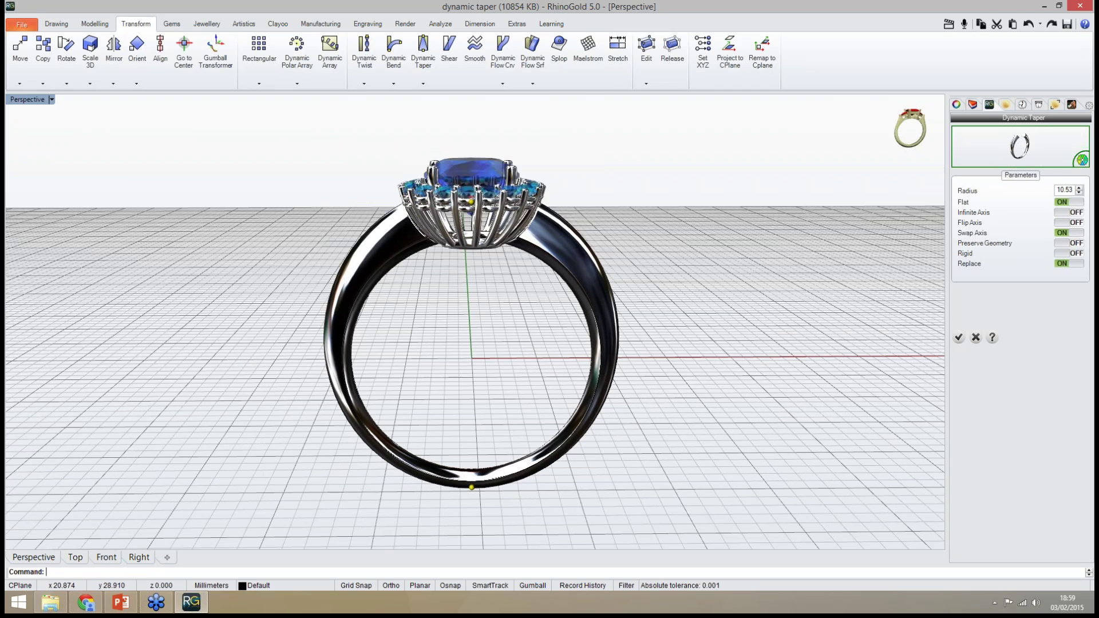
{"action": "right_click_drag", "start_coordinate": [654, 275], "coordinate": [853, 269]}
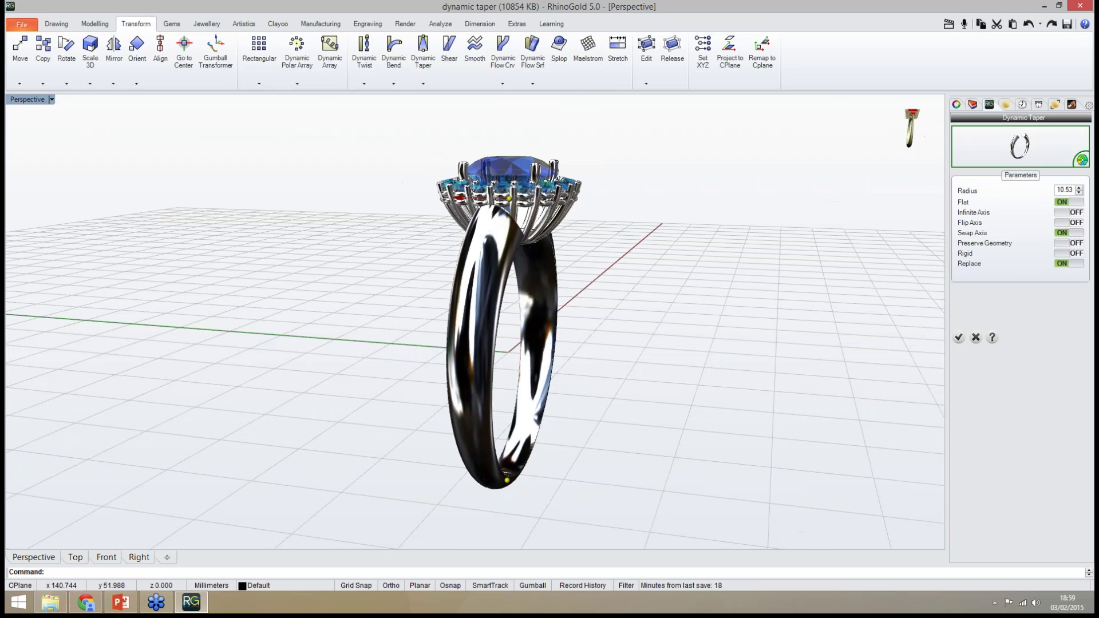
{"action": "left_click_drag", "start_coordinate": [459, 198], "coordinate": [478, 198]}
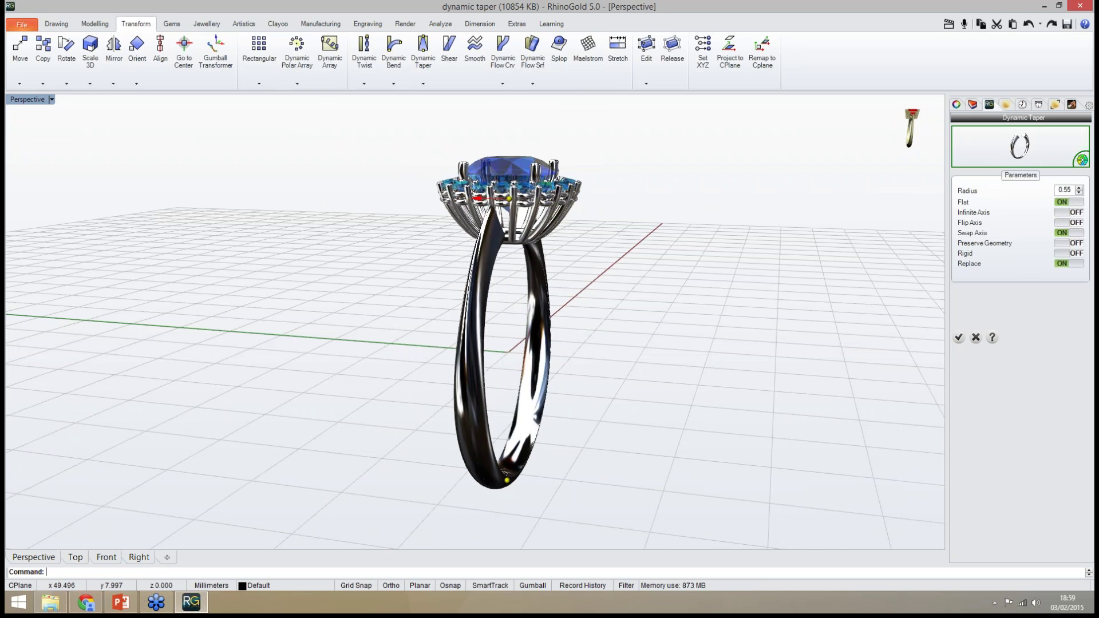
{"action": "mouse_move", "coordinate": [558, 269]}
{"action": "right_mouse_down"}
{"action": "mouse_move", "coordinate": [585, 267]}
{"action": "mouse_move", "coordinate": [572, 268]}
{"action": "right_mouse_up"}
{"action": "left_click_drag", "start_coordinate": [477, 198], "coordinate": [473, 198]}
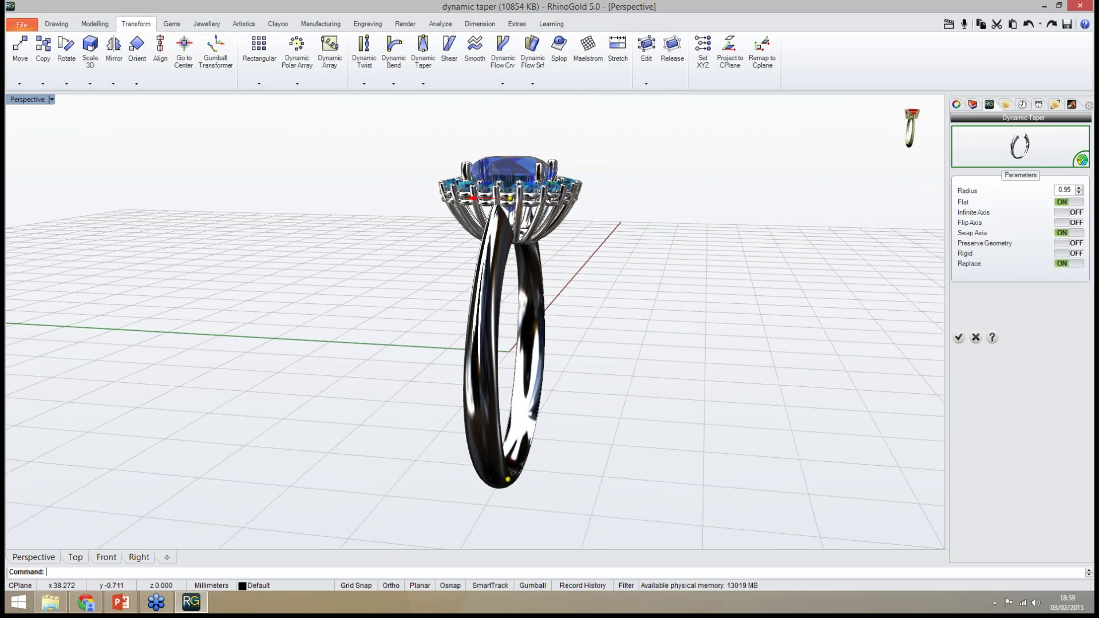
{"action": "right_click_drag", "start_coordinate": [583, 270], "coordinate": [559, 266]}
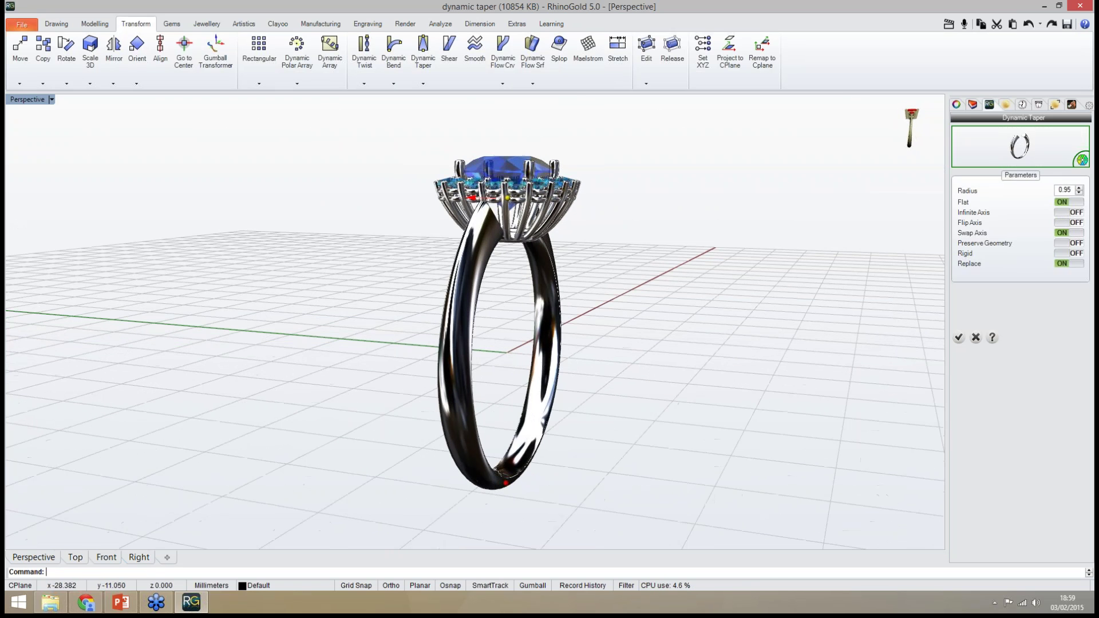
Try a shorter taper axis by raising its lower end to the ring's centre, and return that end to the shank's base
{"action": "left_click_drag", "start_coordinate": [505, 483], "coordinate": [507, 357]}
{"action": "mouse_move", "coordinate": [550, 389]}
{"action": "right_mouse_down"}
{"action": "mouse_move", "coordinate": [543, 360]}
{"action": "mouse_move", "coordinate": [545, 372]}
{"action": "right_mouse_up"}
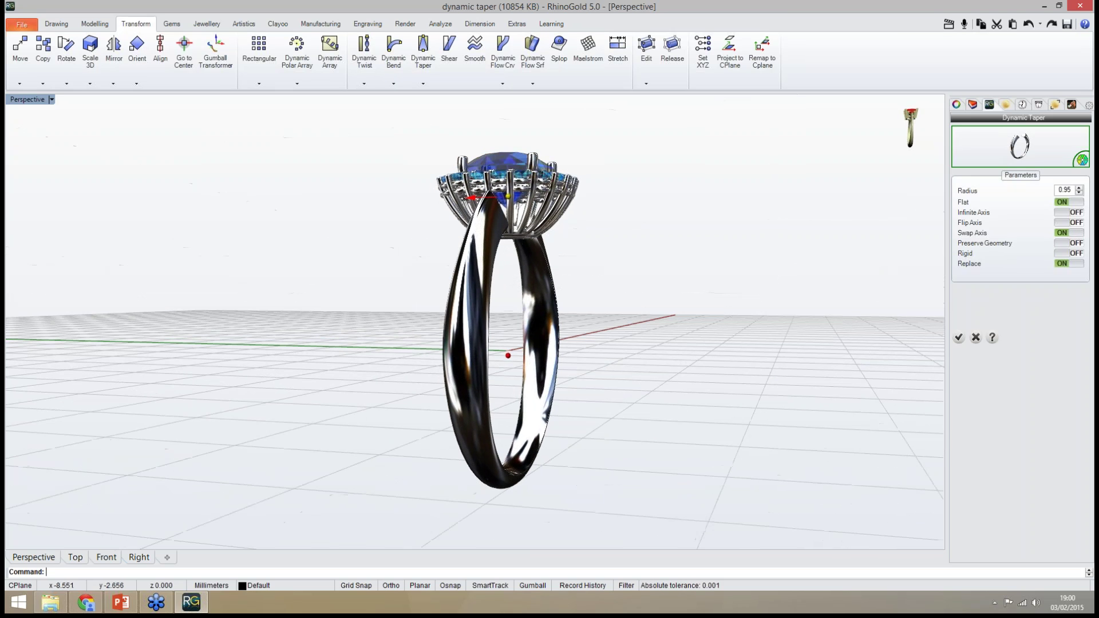
{"action": "left_click_drag", "start_coordinate": [508, 359], "coordinate": [507, 481]}
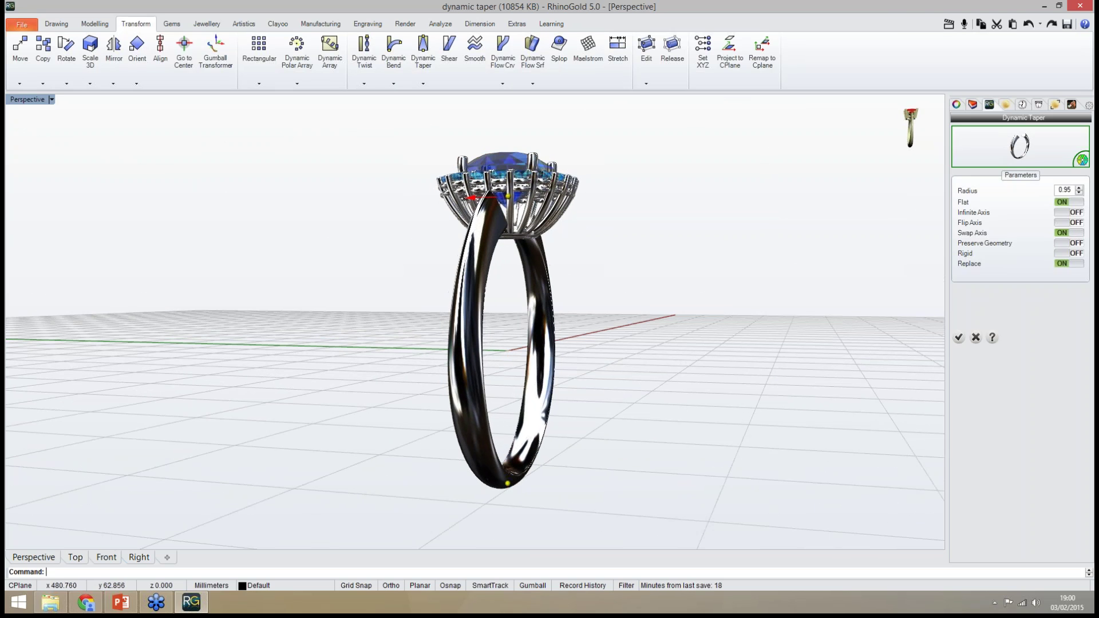
Accept the taper on the ring shank
{"action": "right_click_drag", "start_coordinate": [627, 308], "coordinate": [607, 366]}
{"action": "left_click", "coordinate": [959, 337]}
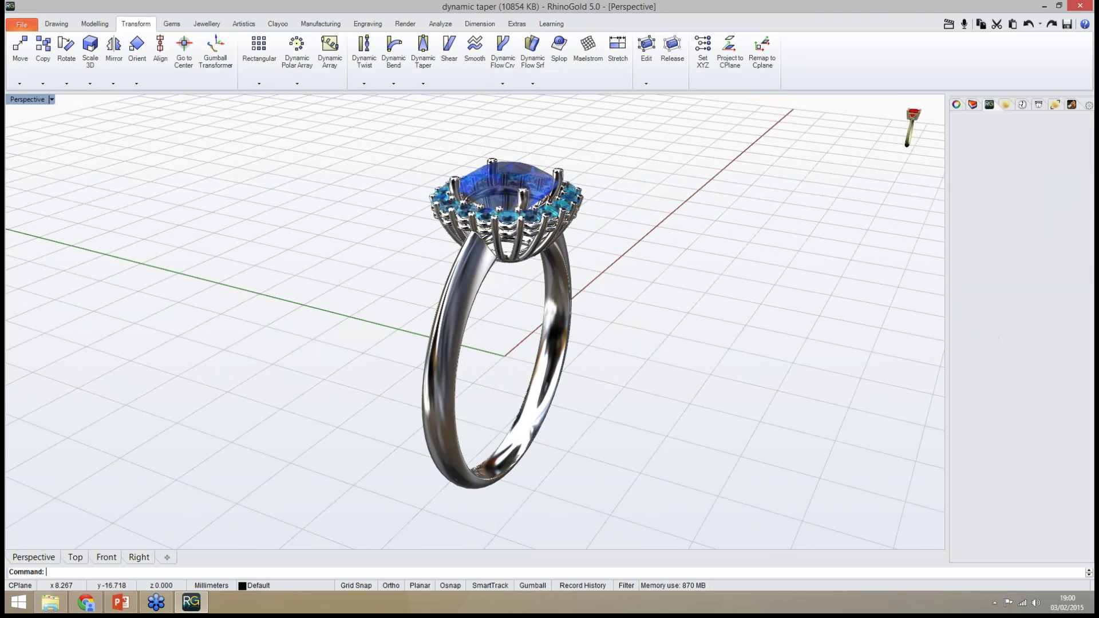
{"action": "right_click_drag", "start_coordinate": [767, 377], "coordinate": [653, 380]}
Open the dynamic twist model from the Models folder with the Open file option, discarding the changes to dynamic taper
{"action": "left_click", "coordinate": [50, 601]}
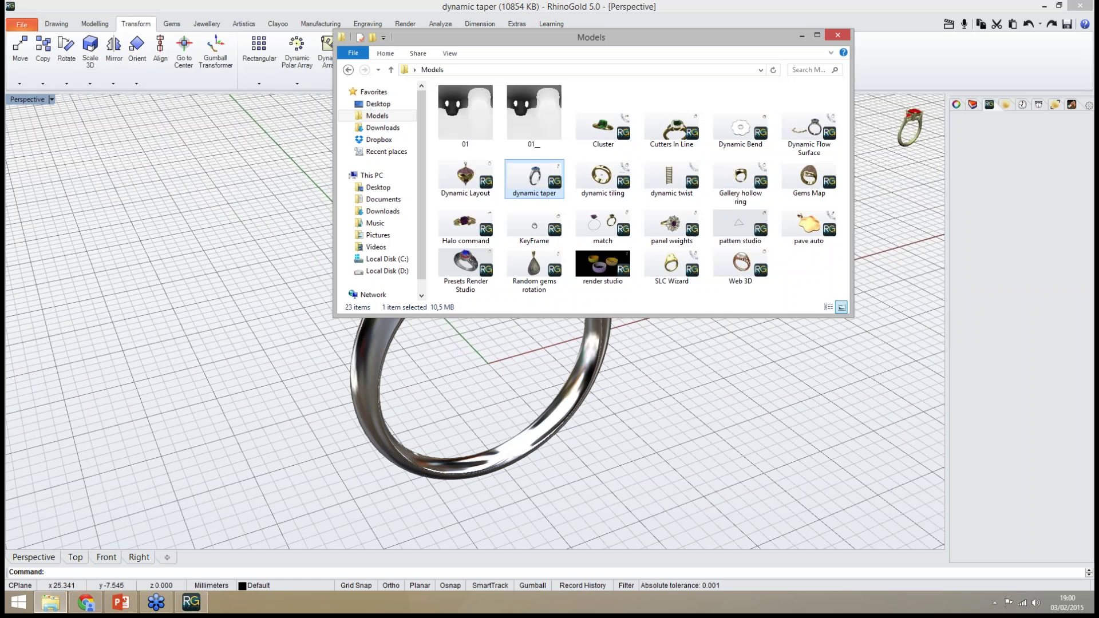
{"action": "left_click", "coordinate": [569, 150]}
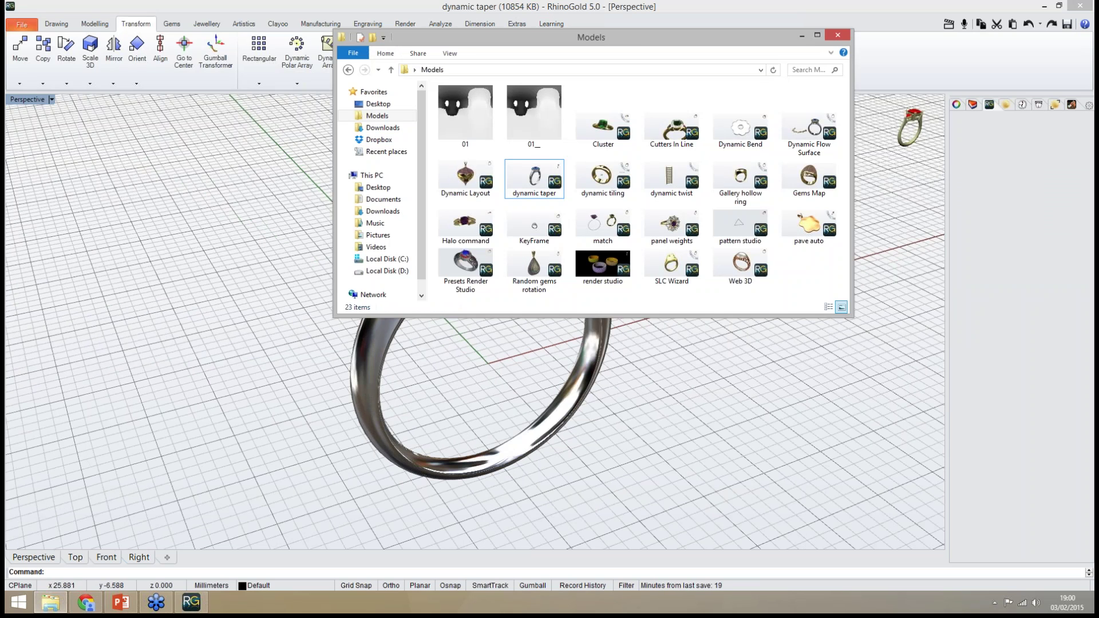
{"action": "left_click", "coordinate": [671, 179]}
{"action": "left_click_drag", "start_coordinate": [671, 178], "coordinate": [224, 292]}
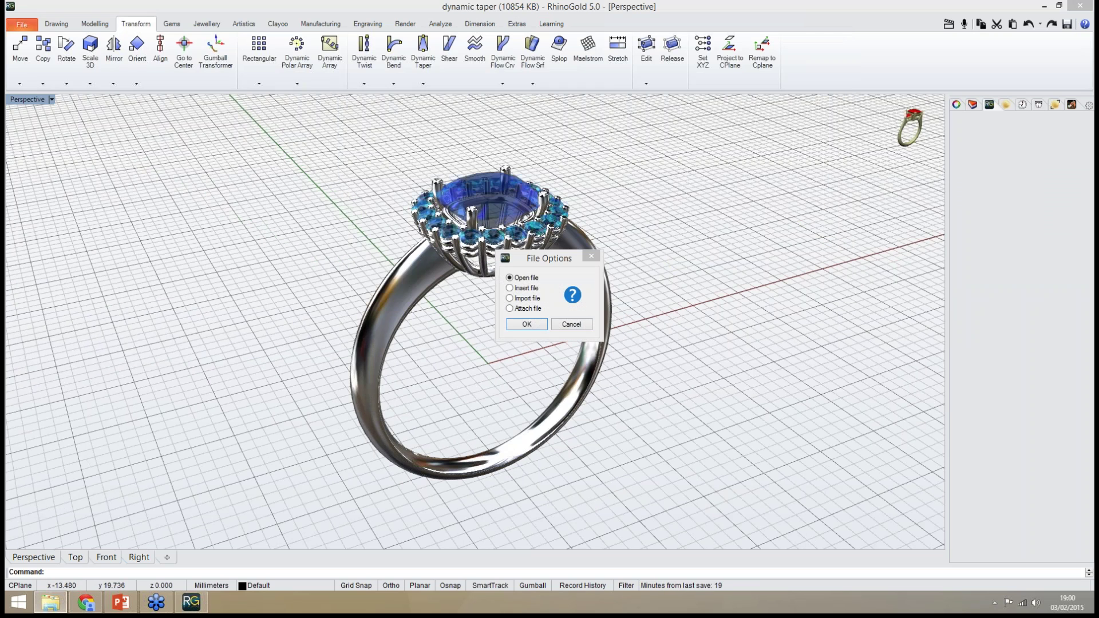
{"action": "left_click", "coordinate": [530, 324]}
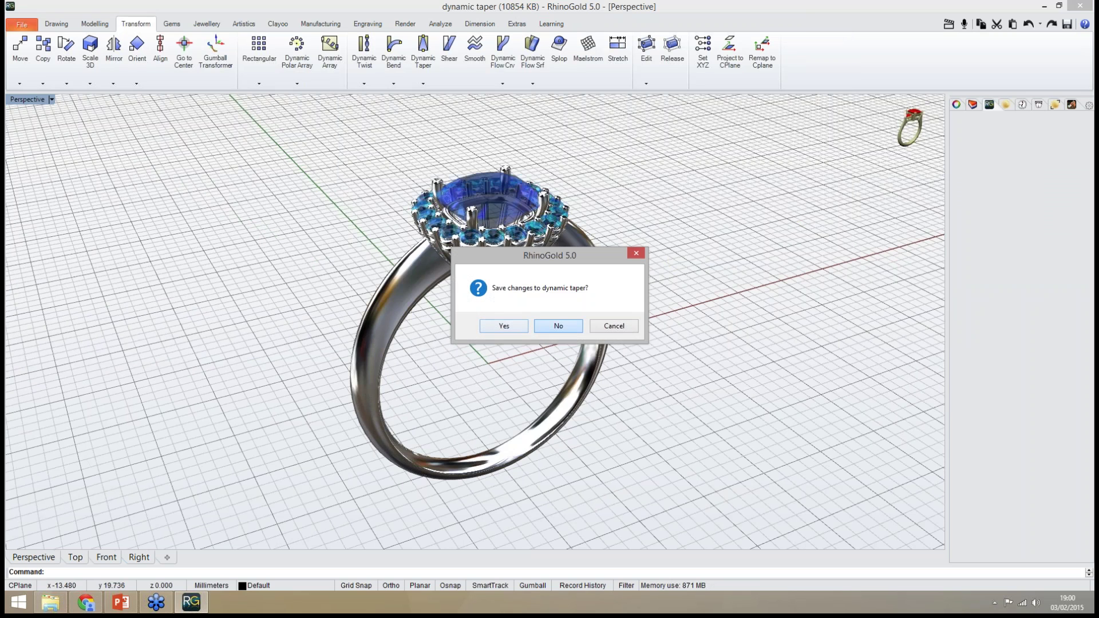
{"action": "left_click", "coordinate": [558, 326]}
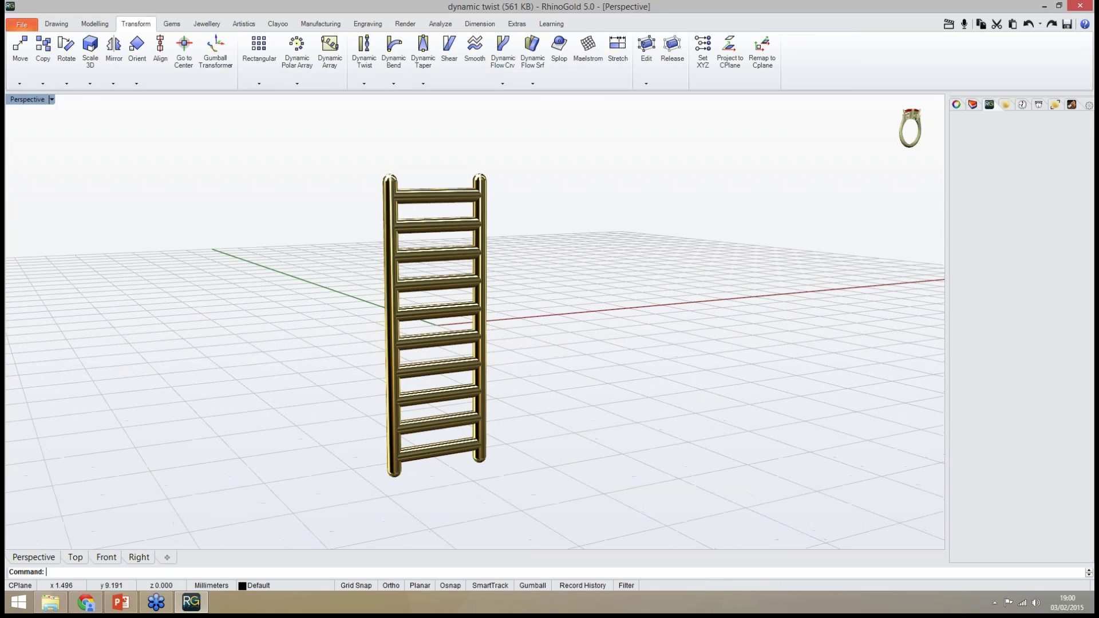
Start Dynamic Twist, assign the ladder as the object to twist and choose its vertical centre axis
{"action": "left_click", "coordinate": [364, 55]}
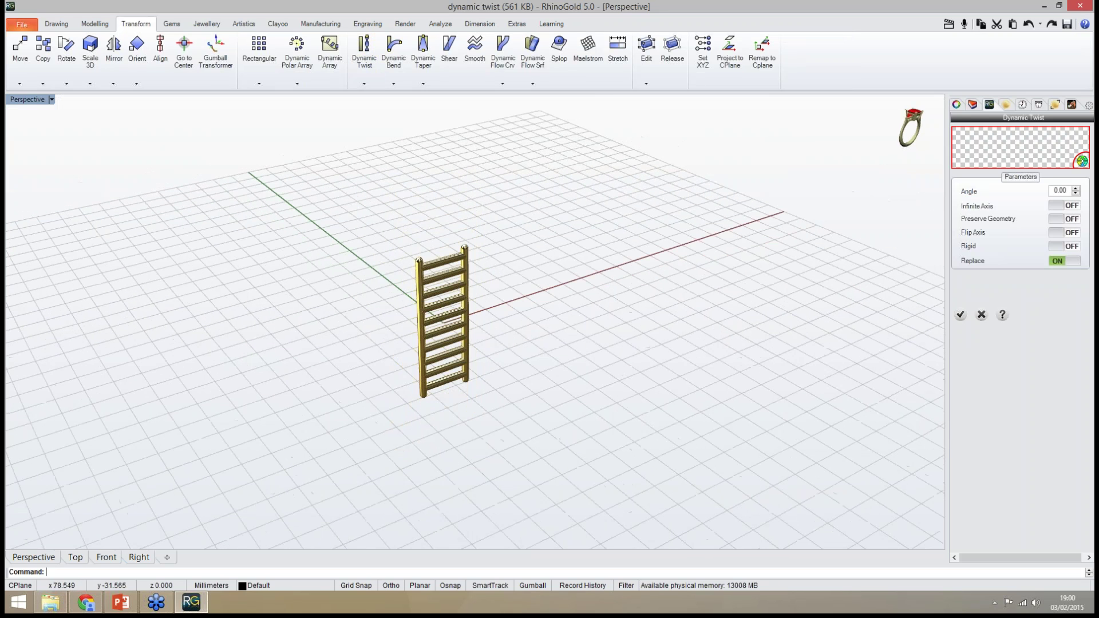
{"action": "left_click", "coordinate": [467, 315]}
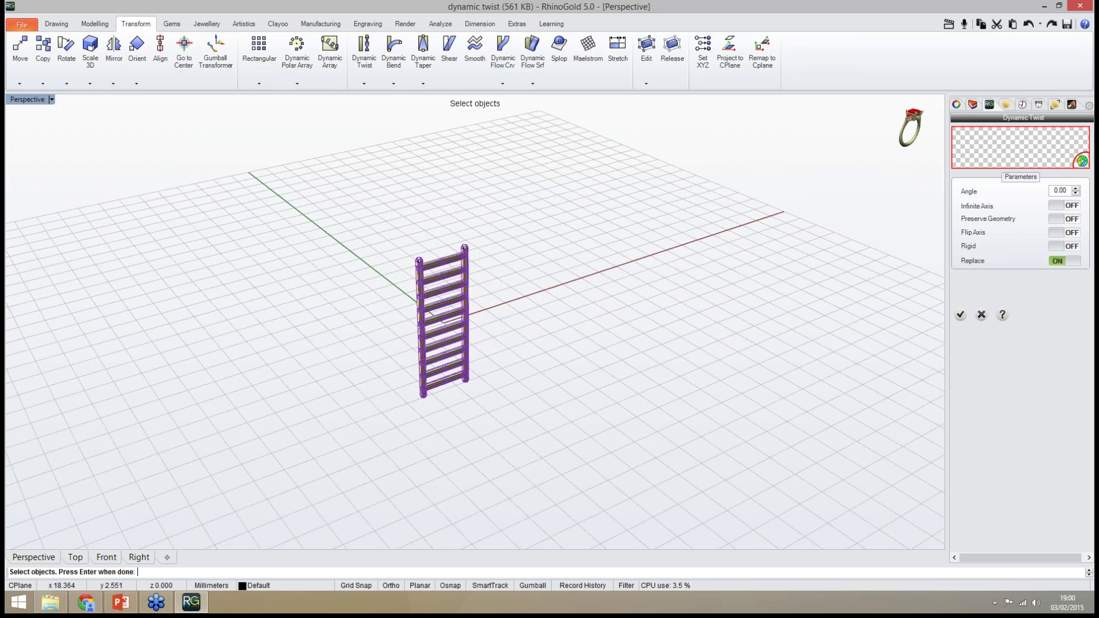
{"action": "key", "text": "Return"}
{"action": "left_click", "coordinate": [442, 251]}
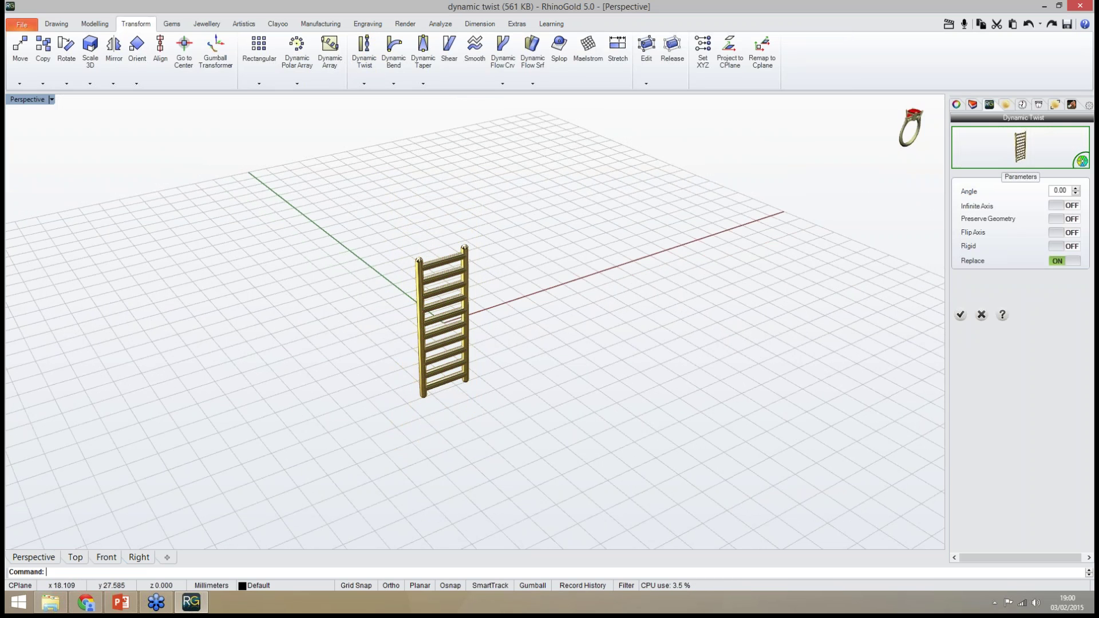
{"action": "right_click_drag", "start_coordinate": [449, 141], "coordinate": [492, 168]}
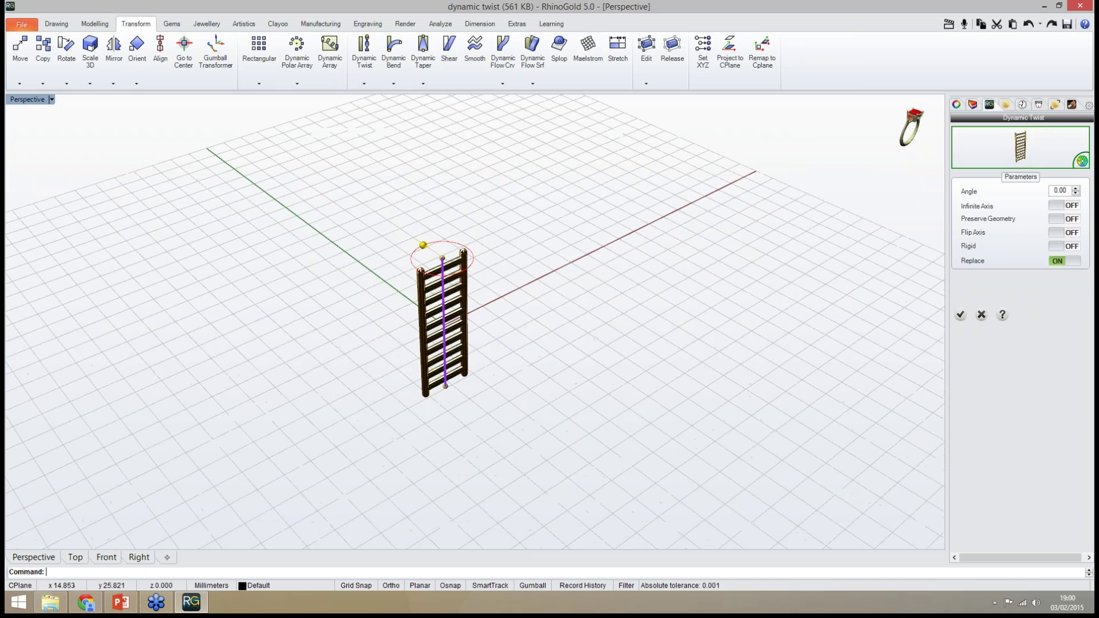
Twist the ladder freehand with the handle on the circle above it to about 173 degrees
{"action": "left_click_drag", "start_coordinate": [423, 245], "coordinate": [417, 269]}
{"action": "left_click_drag", "start_coordinate": [417, 269], "coordinate": [462, 273]}
{"action": "right_click_drag", "start_coordinate": [537, 366], "coordinate": [573, 345]}
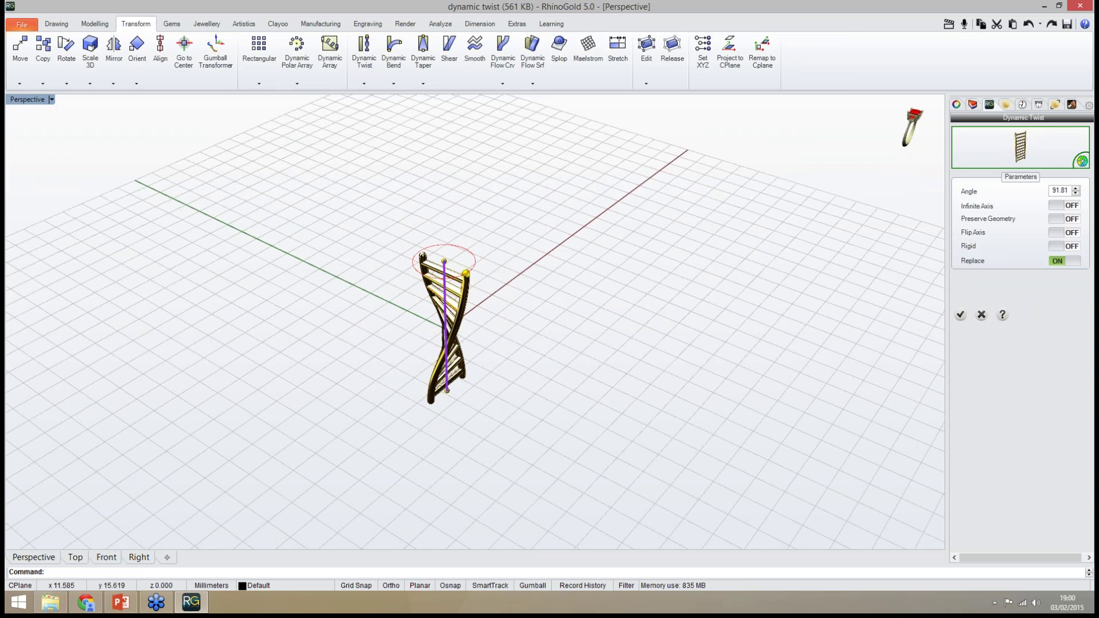
{"action": "left_click_drag", "start_coordinate": [466, 274], "coordinate": [471, 253]}
{"action": "right_click_drag", "start_coordinate": [647, 401], "coordinate": [665, 371]}
Set the ladder's twist angle to 360 degrees and accept the twist
{"action": "double_click", "coordinate": [1060, 191]}
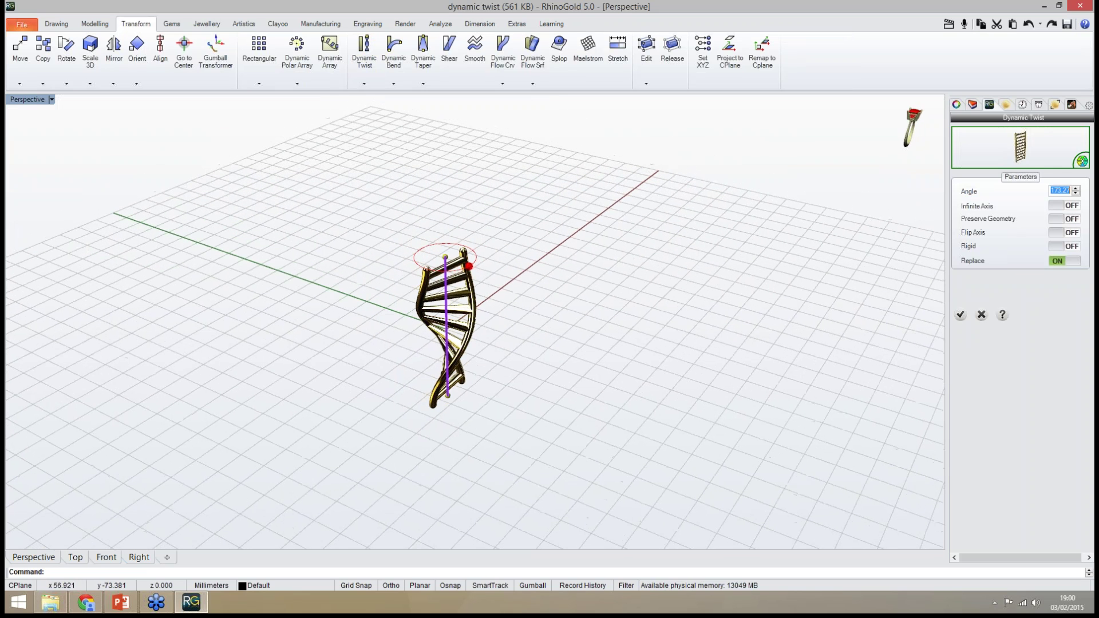
{"action": "type", "text": "360"}
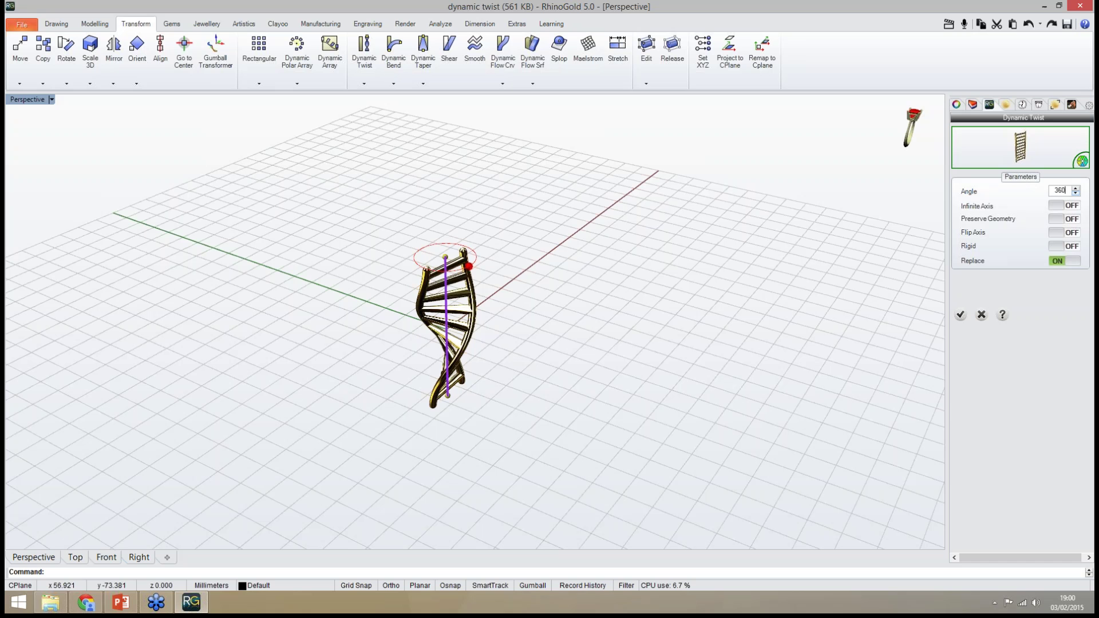
{"action": "key", "text": "Return"}
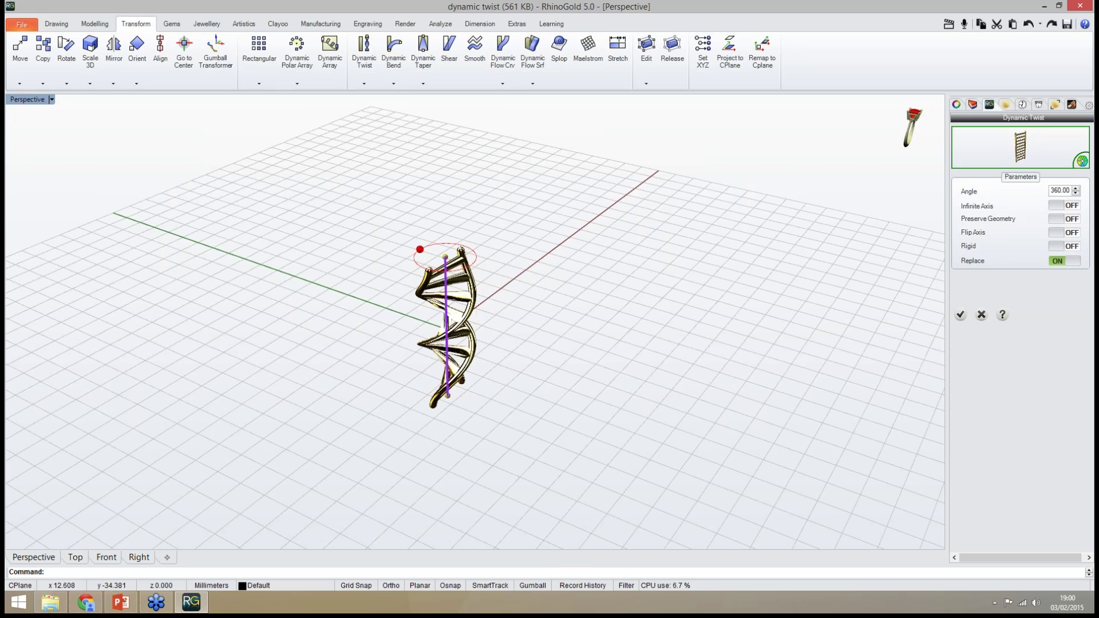
{"action": "right_click_drag", "start_coordinate": [825, 395], "coordinate": [681, 298]}
{"action": "left_click", "coordinate": [961, 314]}
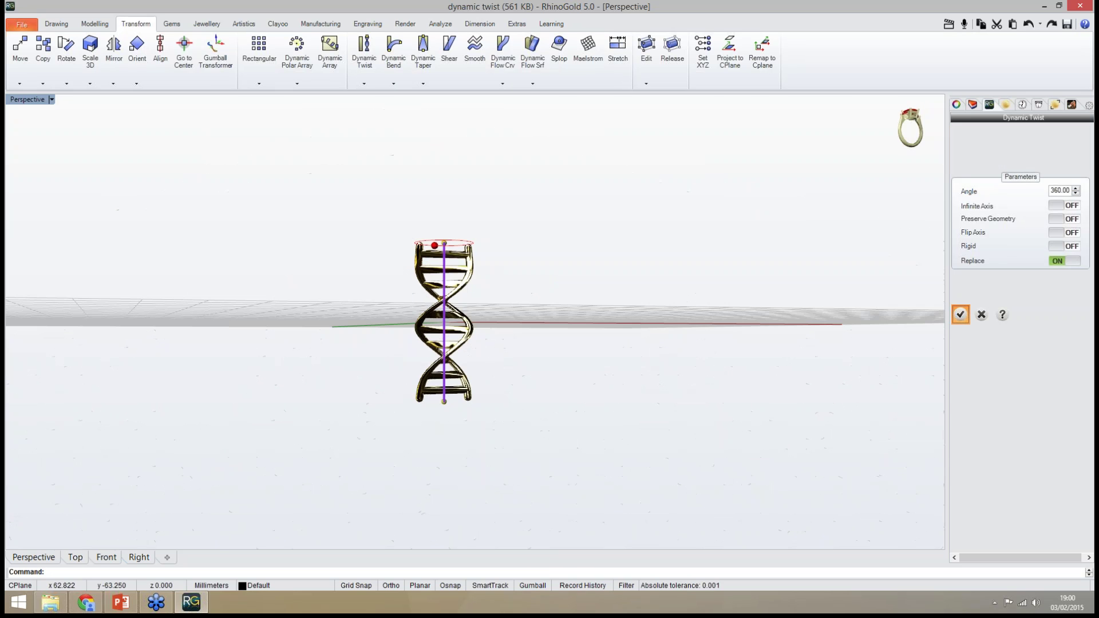
Start a new file, discarding the changes to dynamic twist, and maximise its Perspective viewport
{"action": "right_click_drag", "start_coordinate": [762, 332], "coordinate": [767, 383]}
{"action": "scroll", "coordinate": [573, 366], "scroll_direction": "up", "scroll_amount": 5}
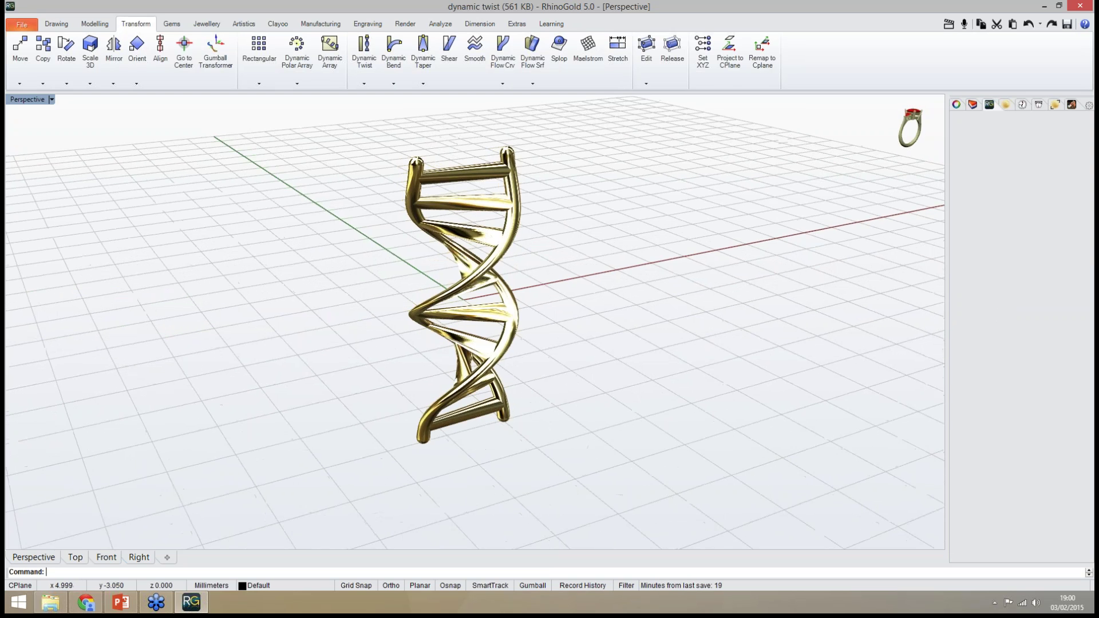
{"action": "right_click_drag", "start_coordinate": [733, 321], "coordinate": [722, 344]}
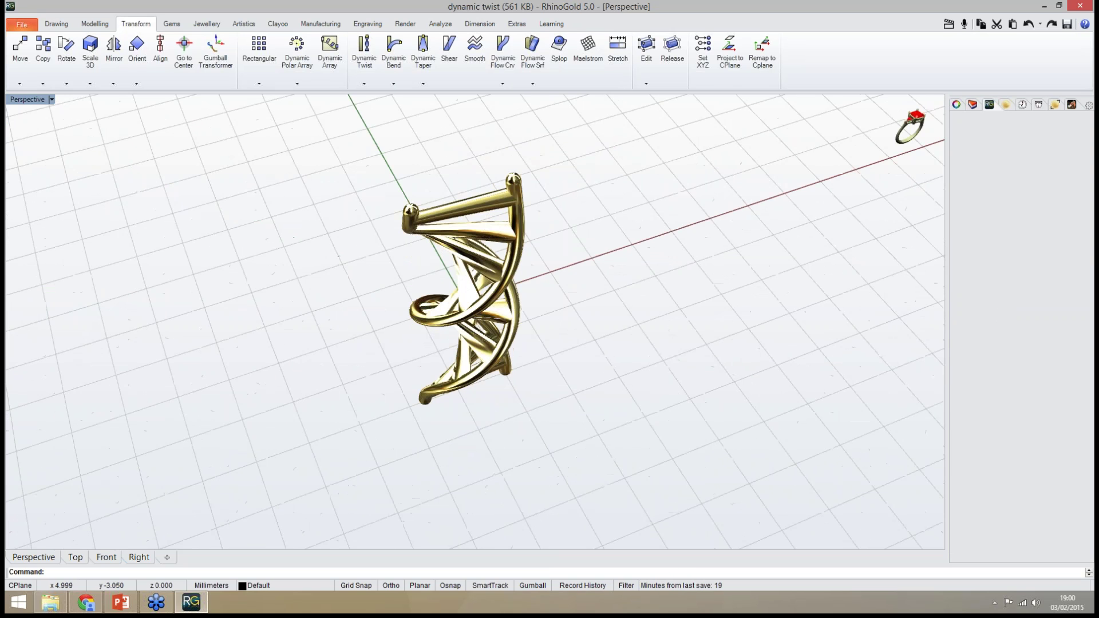
{"action": "scroll", "coordinate": [573, 343], "scroll_direction": "up", "scroll_amount": 2}
{"action": "right_click_drag", "start_coordinate": [470, 295], "coordinate": [596, 216]}
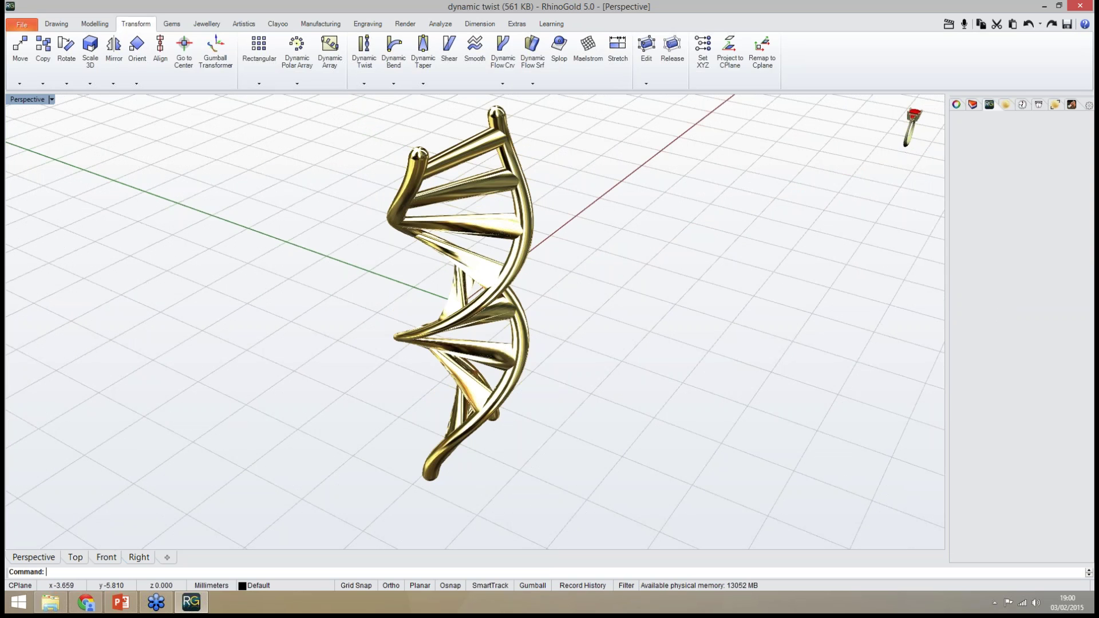
{"action": "left_click", "coordinate": [22, 25]}
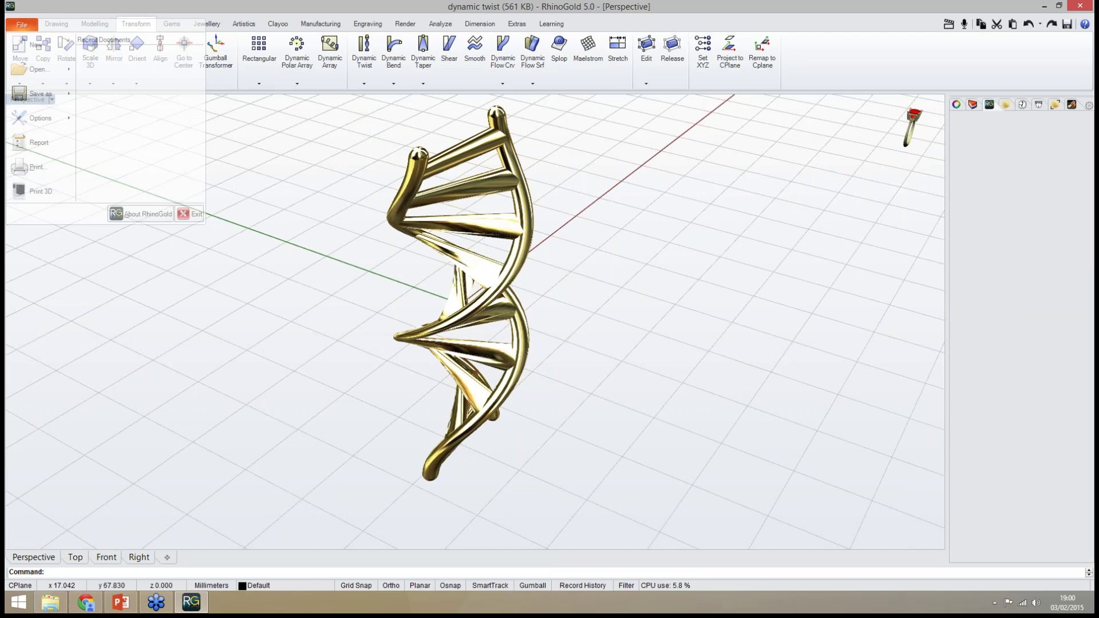
{"action": "left_click", "coordinate": [36, 44]}
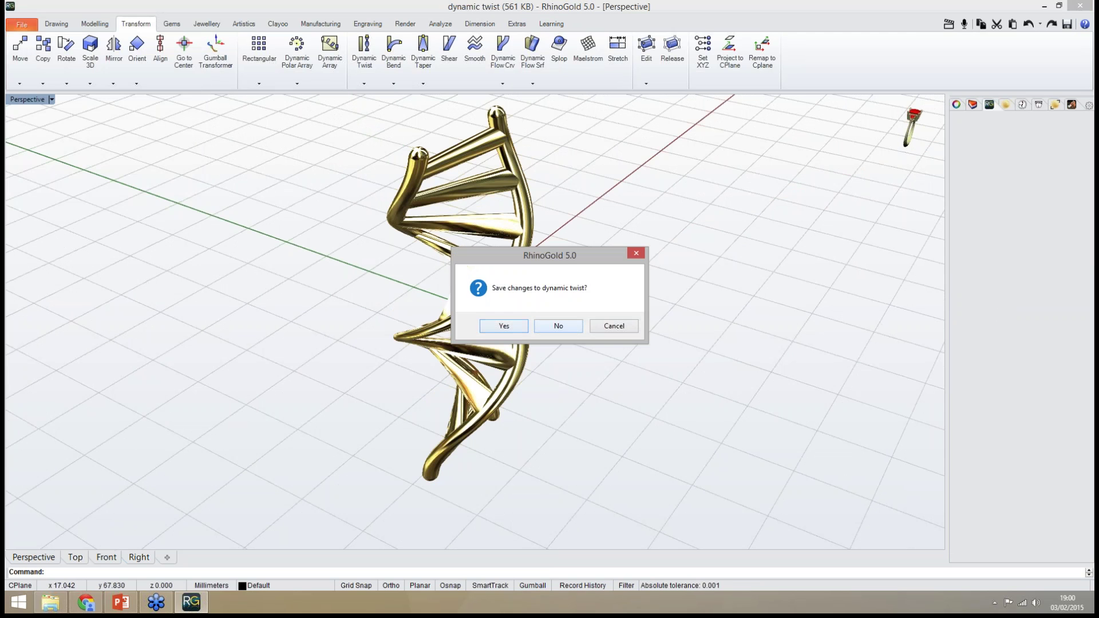
{"action": "left_click", "coordinate": [558, 326]}
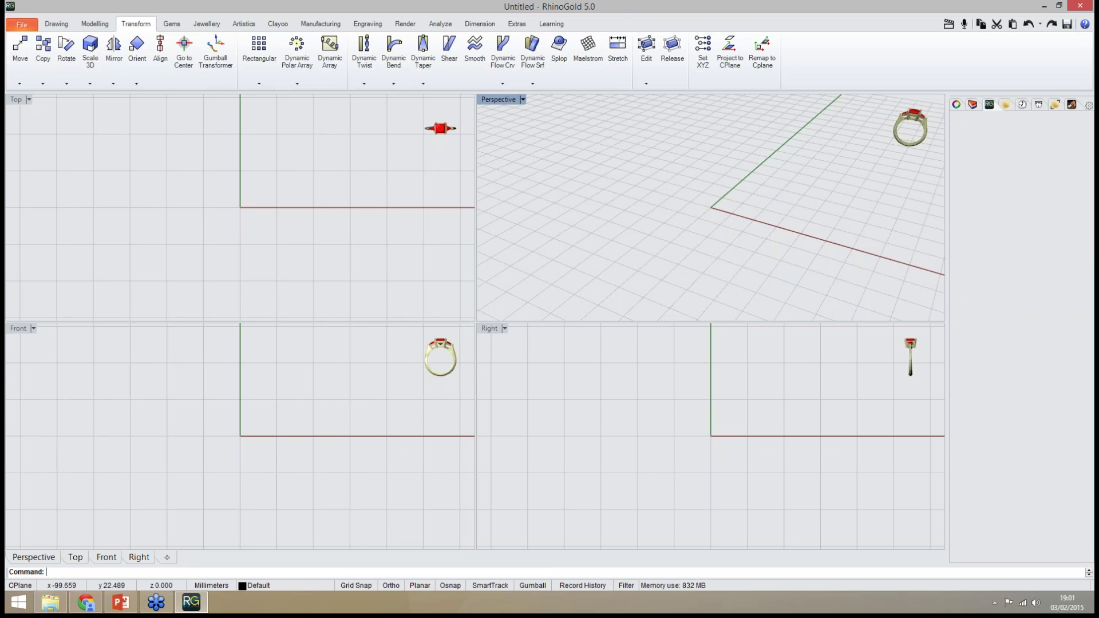
{"action": "double_click", "coordinate": [498, 100]}
{"action": "right_click_drag", "start_coordinate": [383, 395], "coordinate": [555, 395]}
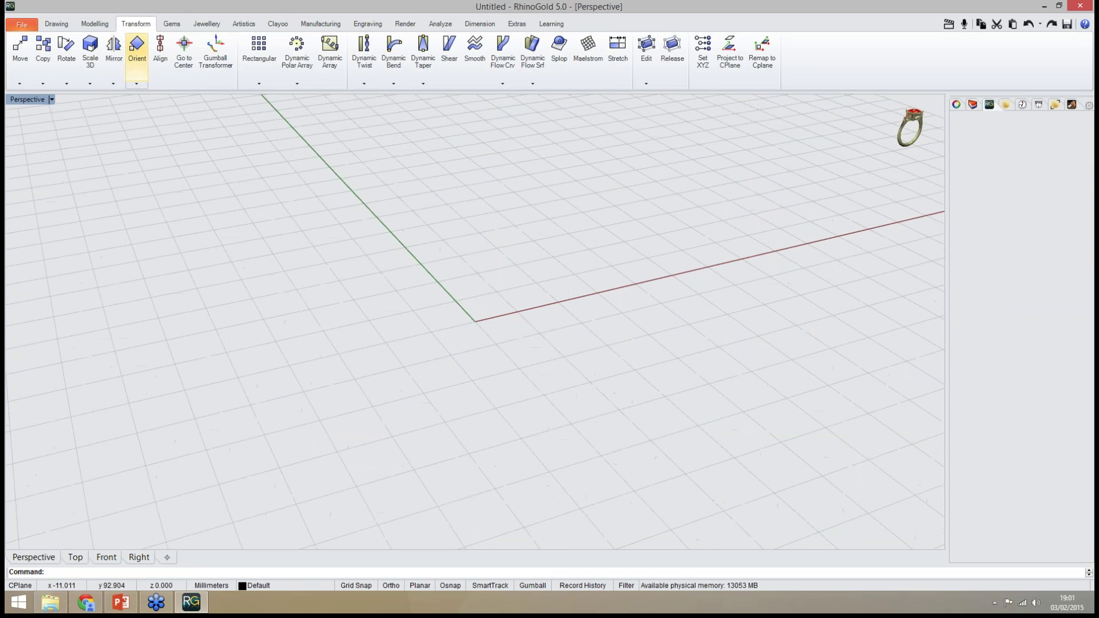
Create a brilliant-cut diamond 2 mm in diameter at the origin with Gem Studio
{"action": "left_click", "coordinate": [172, 24]}
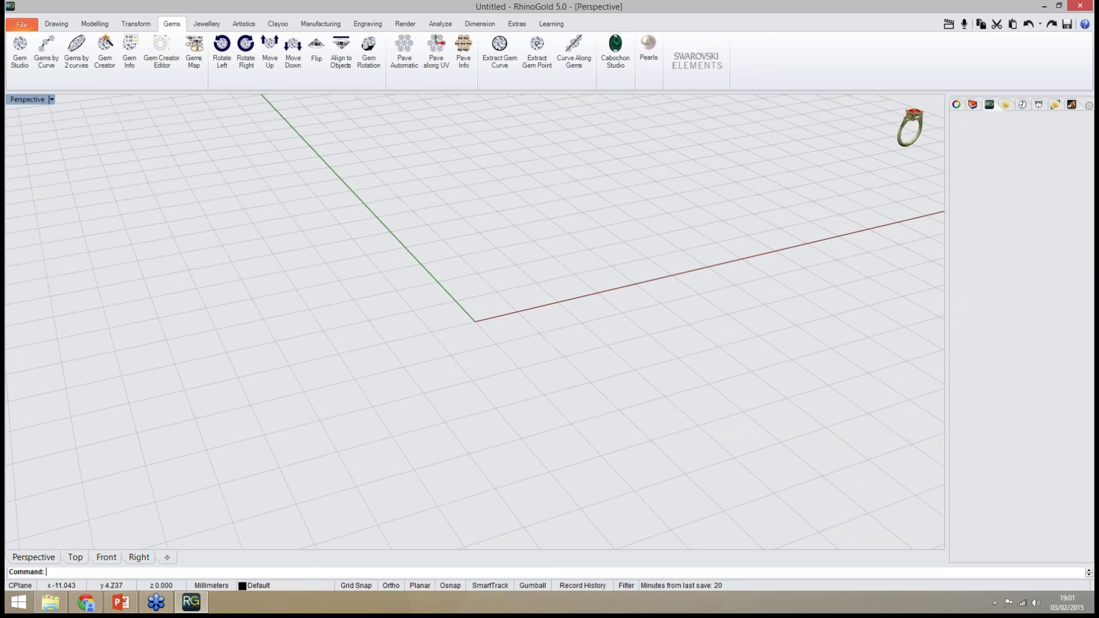
{"action": "right_click_drag", "start_coordinate": [366, 314], "coordinate": [390, 335]}
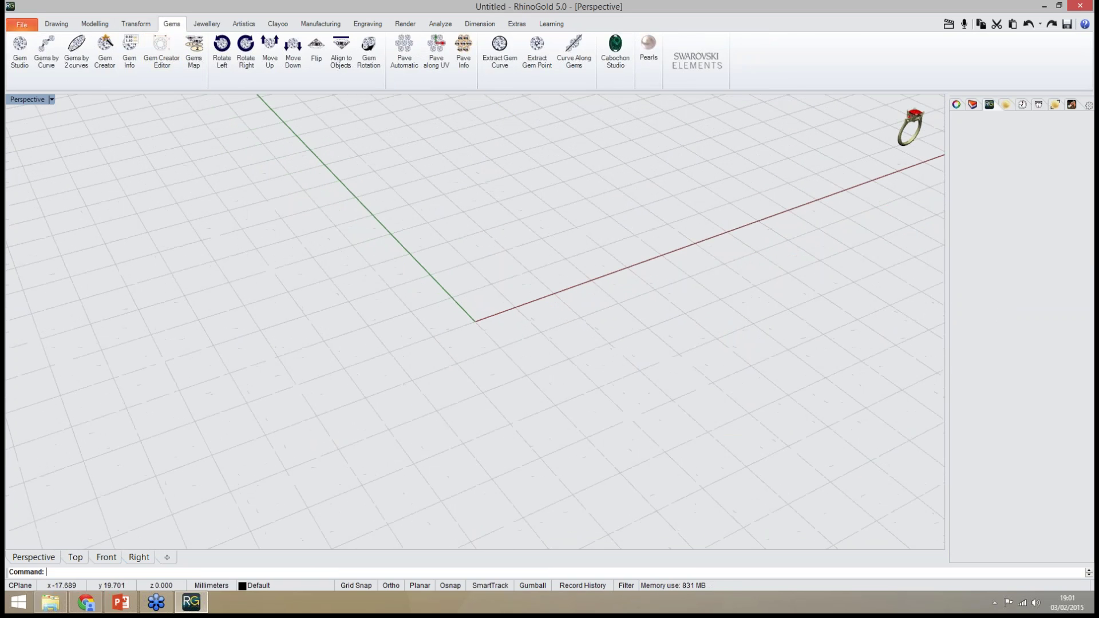
{"action": "left_click", "coordinate": [19, 51]}
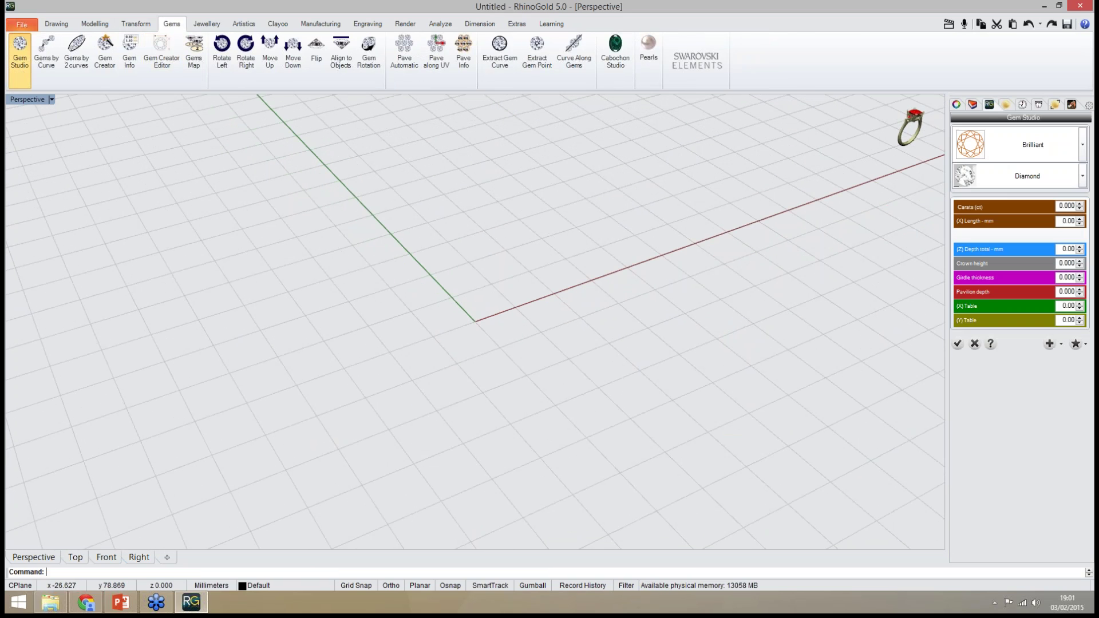
{"action": "right_click_drag", "start_coordinate": [447, 310], "coordinate": [466, 332]}
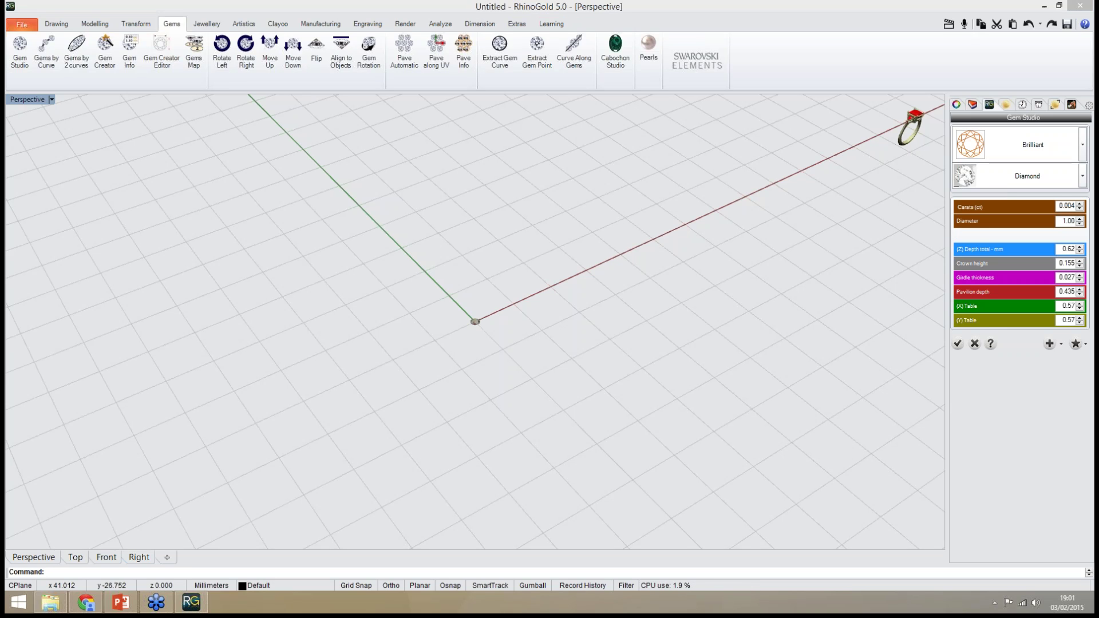
{"action": "double_click", "coordinate": [1068, 221]}
{"action": "type", "text": "2"}
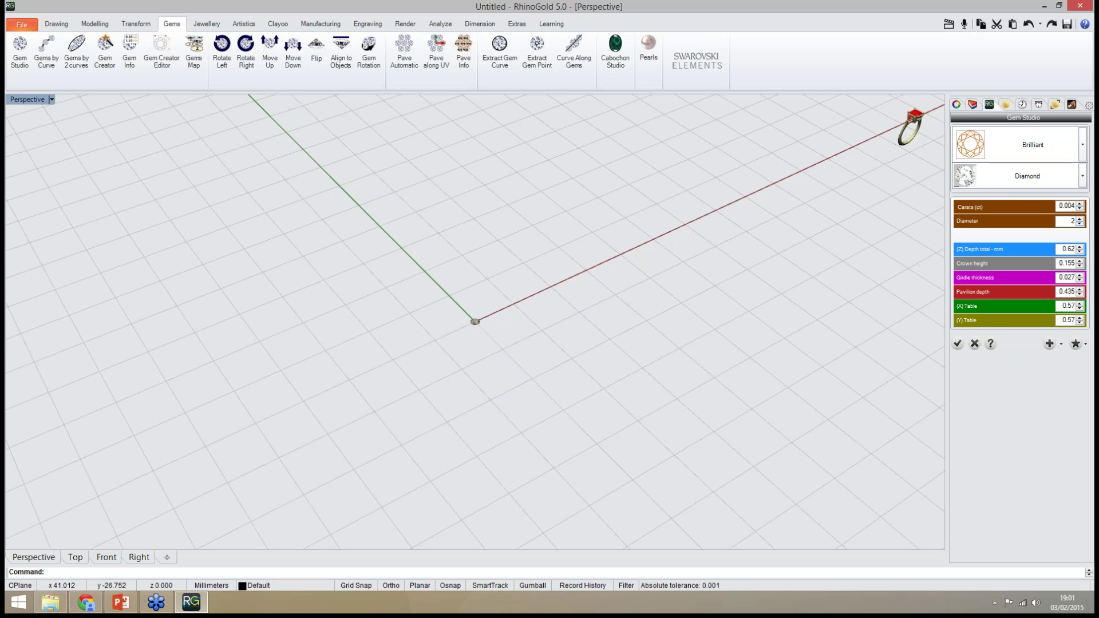
{"action": "key", "text": "Return"}
{"action": "left_click", "coordinate": [958, 344]}
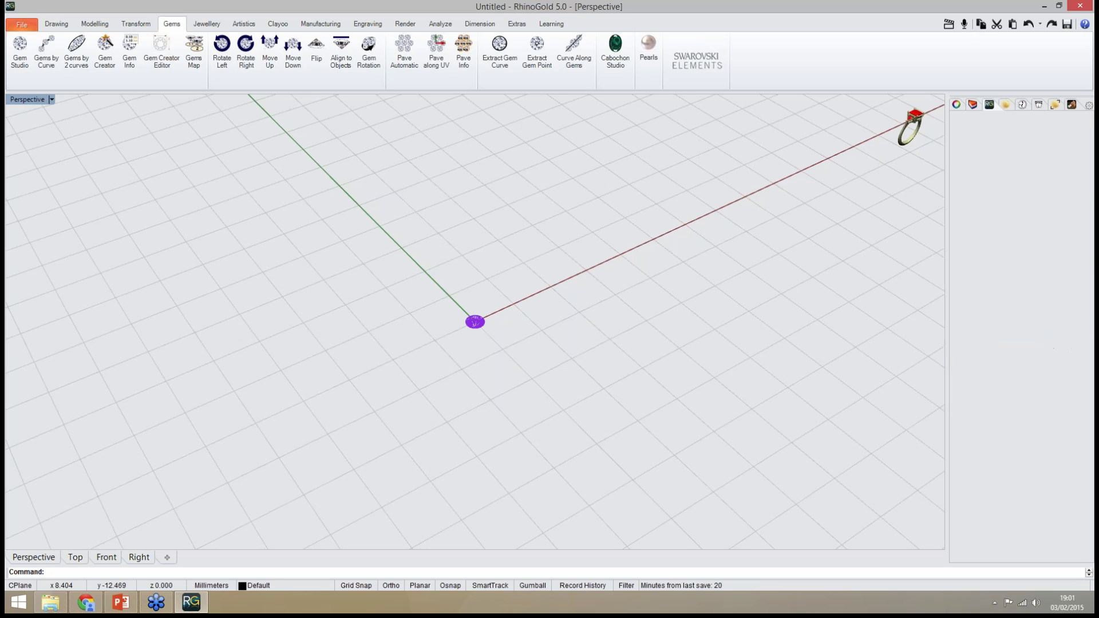
Switch the Perspective viewport to the Rendered display mode and inspect the diamond from several angles
{"action": "left_click", "coordinate": [863, 143]}
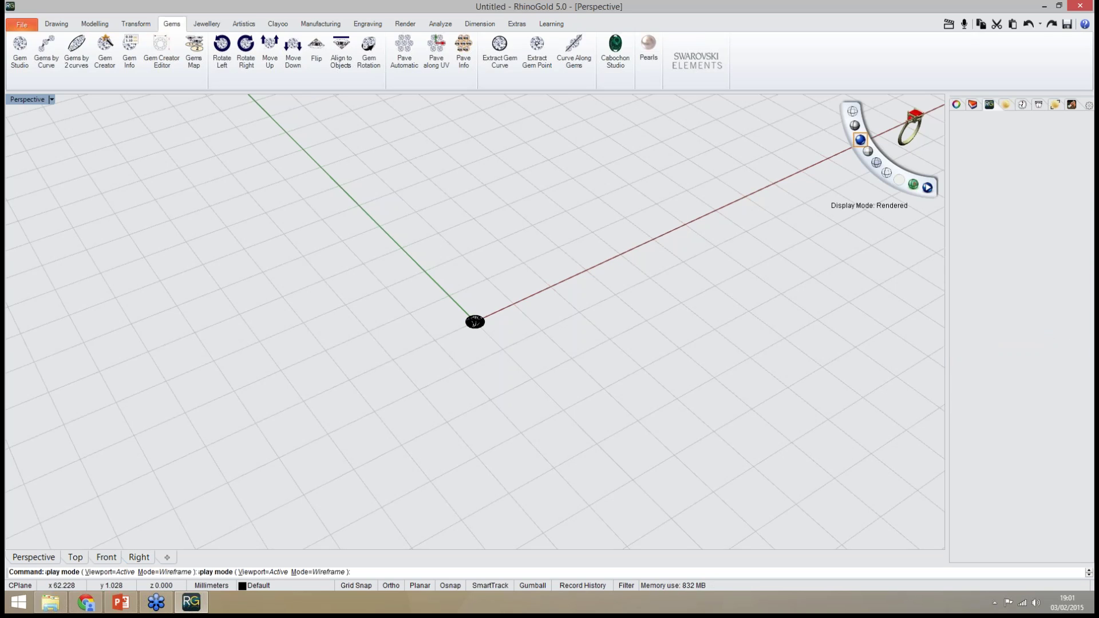
{"action": "right_click_drag", "start_coordinate": [744, 213], "coordinate": [682, 286]}
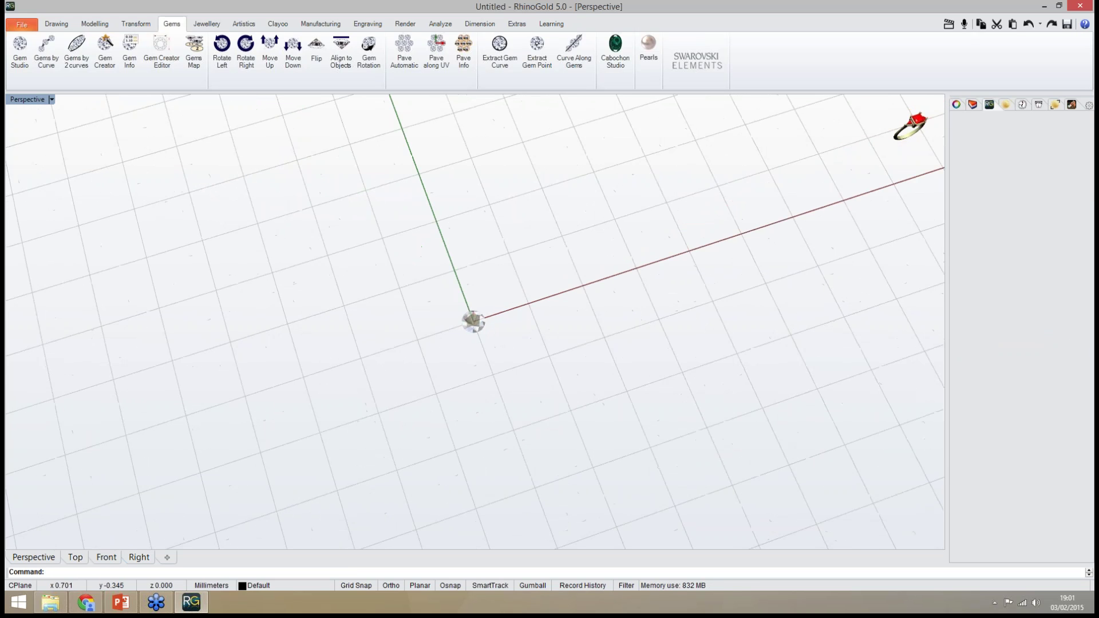
{"action": "scroll", "coordinate": [480, 324], "scroll_direction": "up", "scroll_amount": 11}
{"action": "right_click_drag", "start_coordinate": [468, 337], "coordinate": [486, 287]}
{"action": "left_click", "coordinate": [466, 320]}
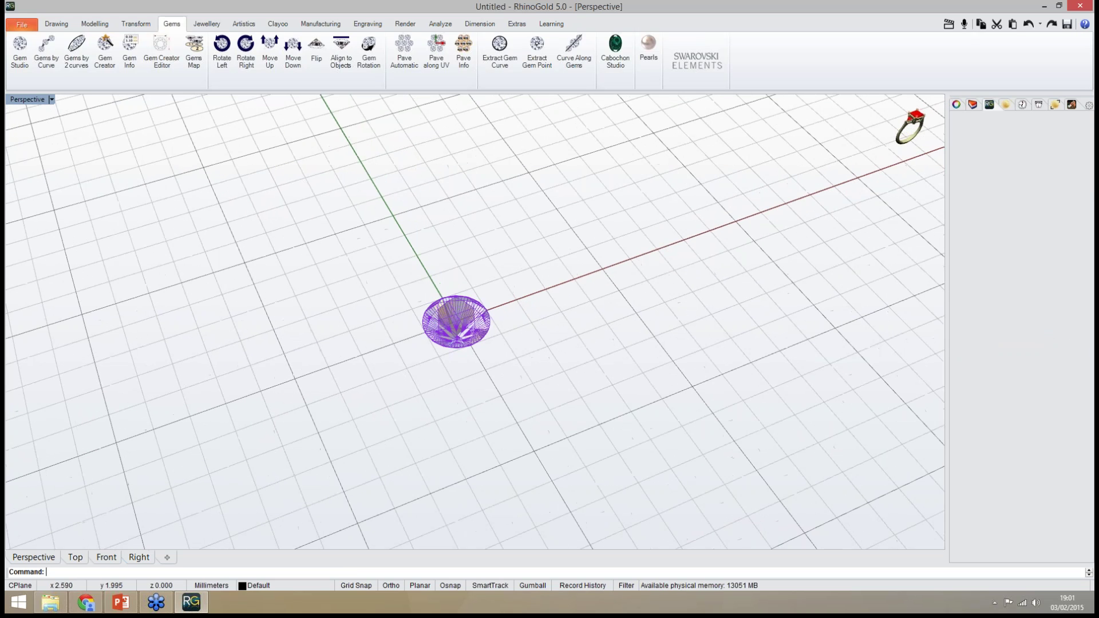
{"action": "left_click", "coordinate": [507, 251]}
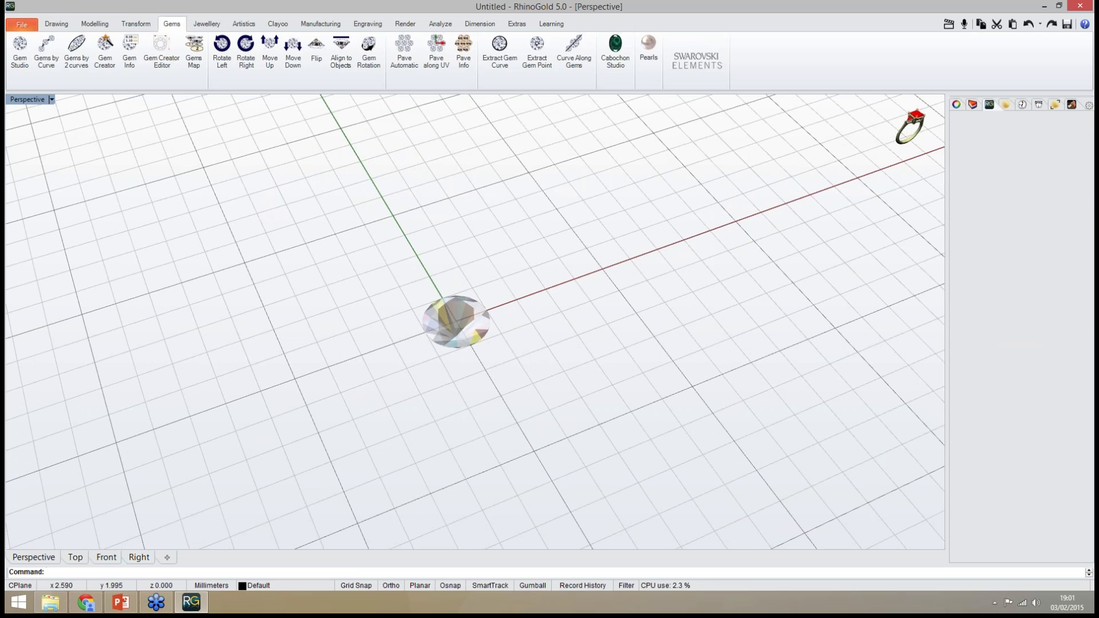
{"action": "right_click_drag", "start_coordinate": [411, 400], "coordinate": [442, 348]}
{"action": "scroll", "coordinate": [444, 348], "scroll_direction": "up", "scroll_amount": 4}
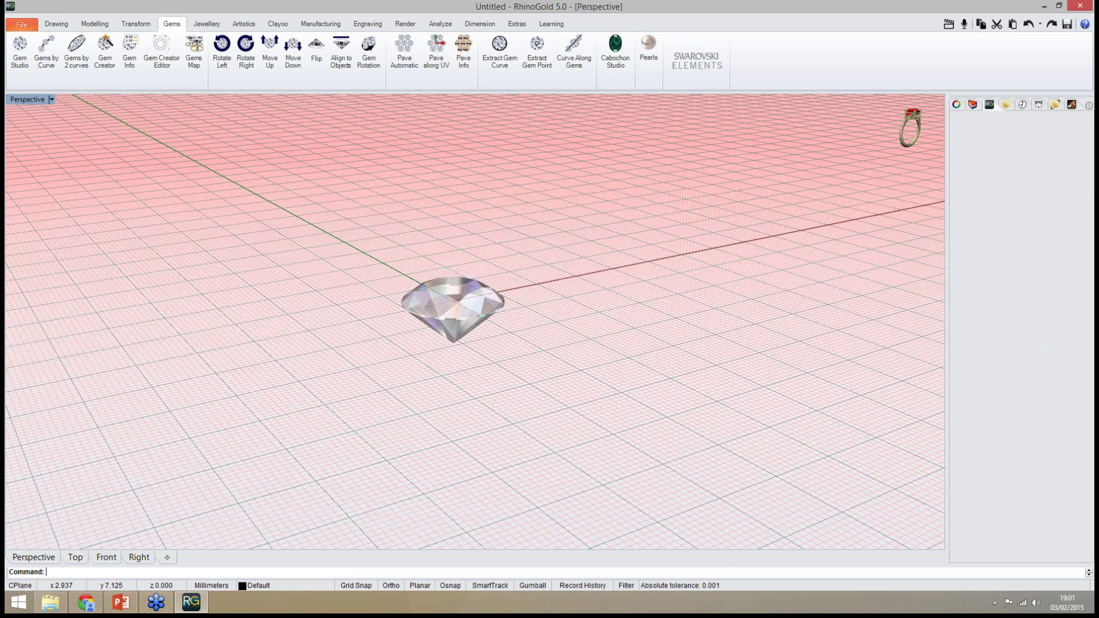
{"action": "scroll", "coordinate": [410, 287], "scroll_direction": "down", "scroll_amount": 4}
{"action": "right_click_drag", "start_coordinate": [383, 258], "coordinate": [401, 309]}
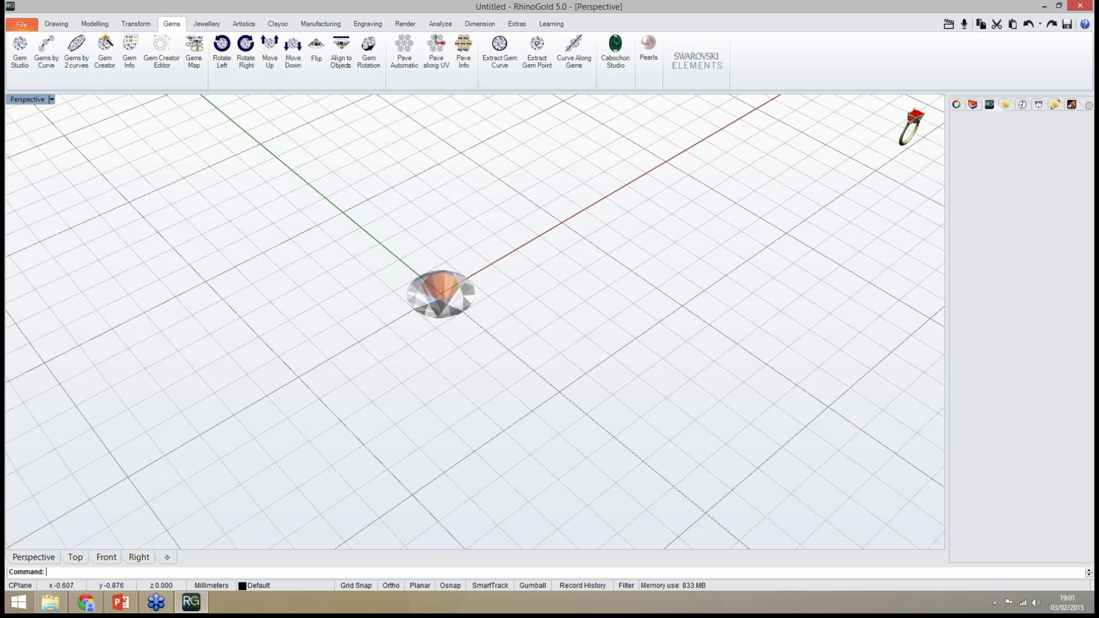
Start a Bezel Studio bezel on the diamond and lower the inner point below the girdle to about 0.37 mm
{"action": "left_click", "coordinate": [446, 305]}
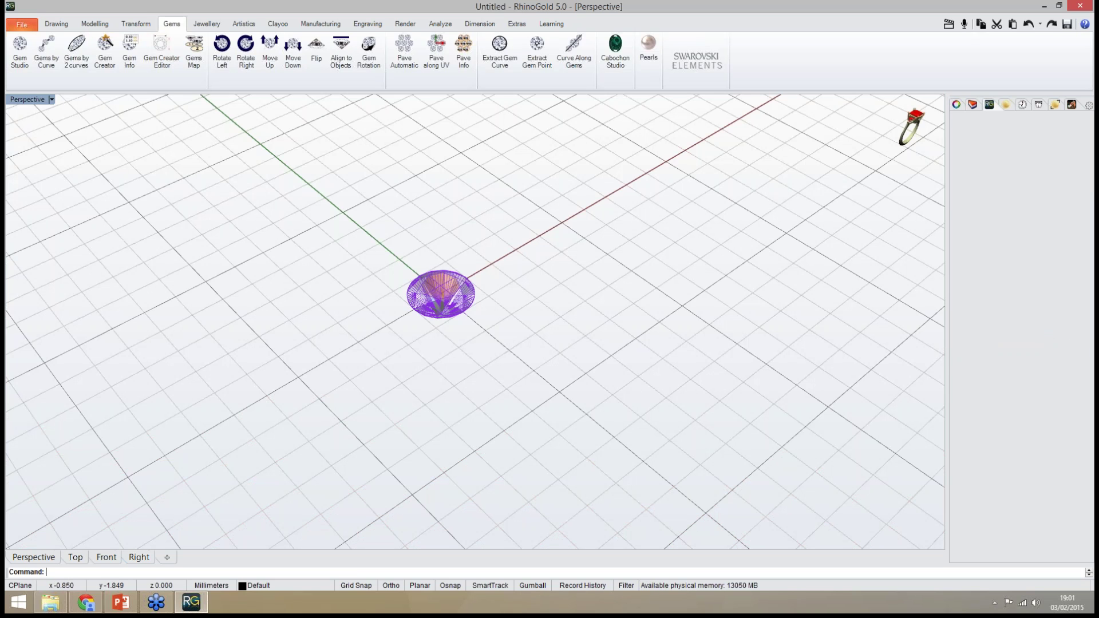
{"action": "right_click_drag", "start_coordinate": [463, 338], "coordinate": [452, 319]}
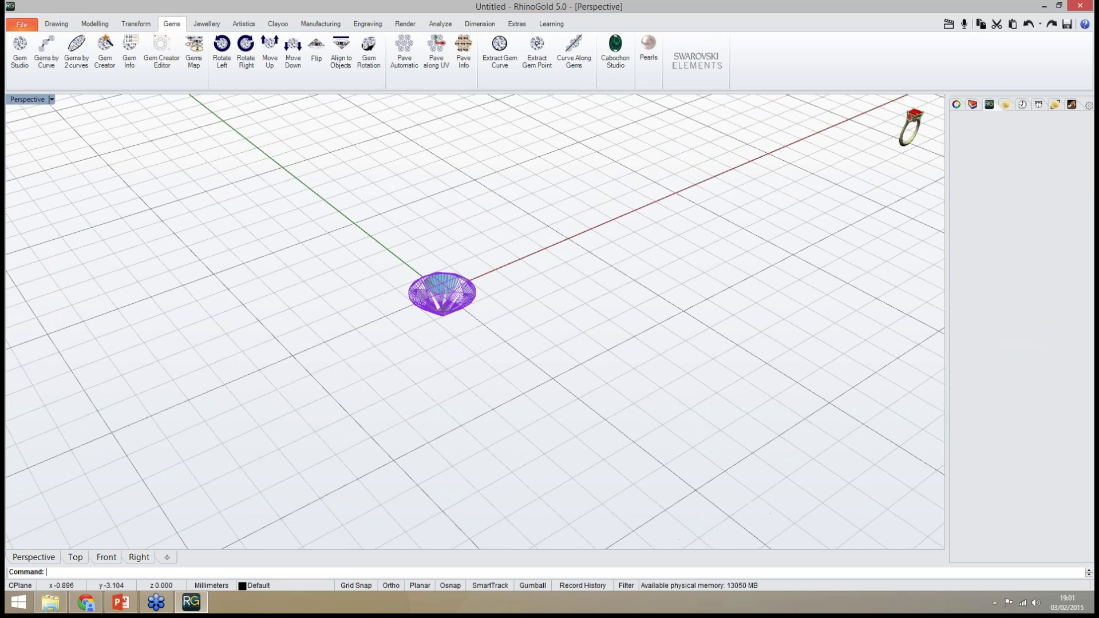
{"action": "middle_click", "coordinate": [484, 358]}
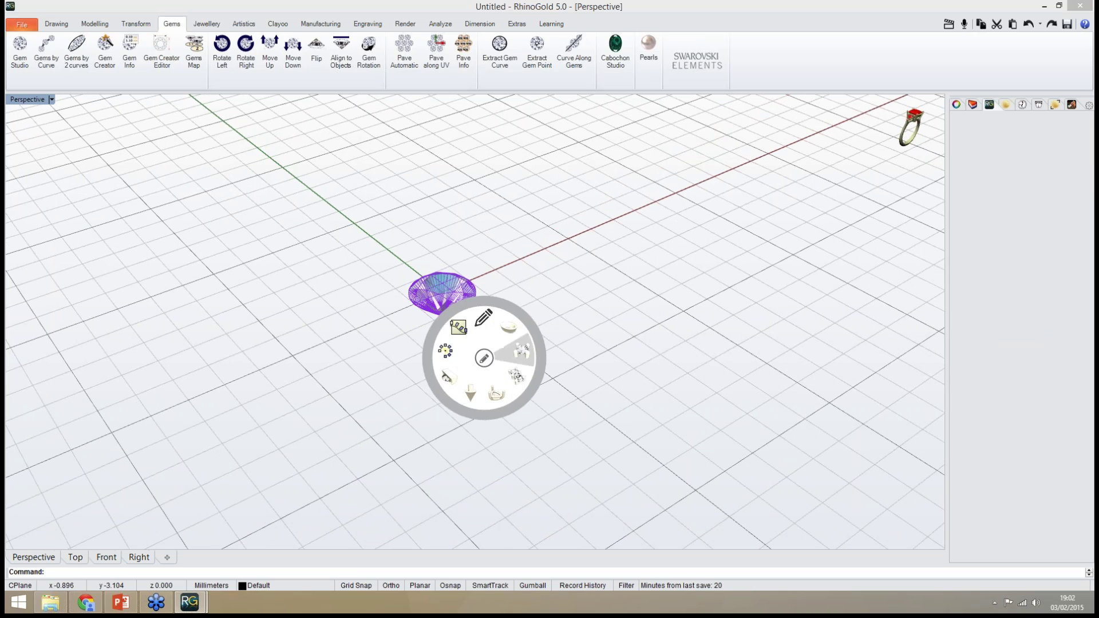
{"action": "left_click", "coordinate": [508, 328]}
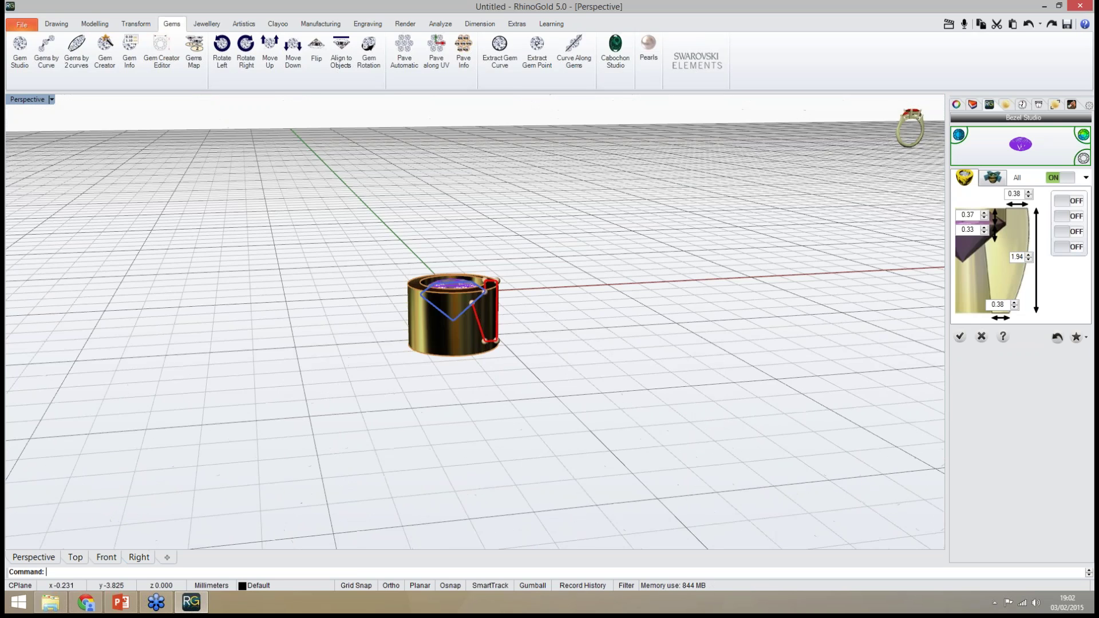
{"action": "scroll", "coordinate": [483, 312], "scroll_direction": "up", "scroll_amount": 8}
{"action": "left_click_drag", "start_coordinate": [454, 287], "coordinate": [457, 292]}
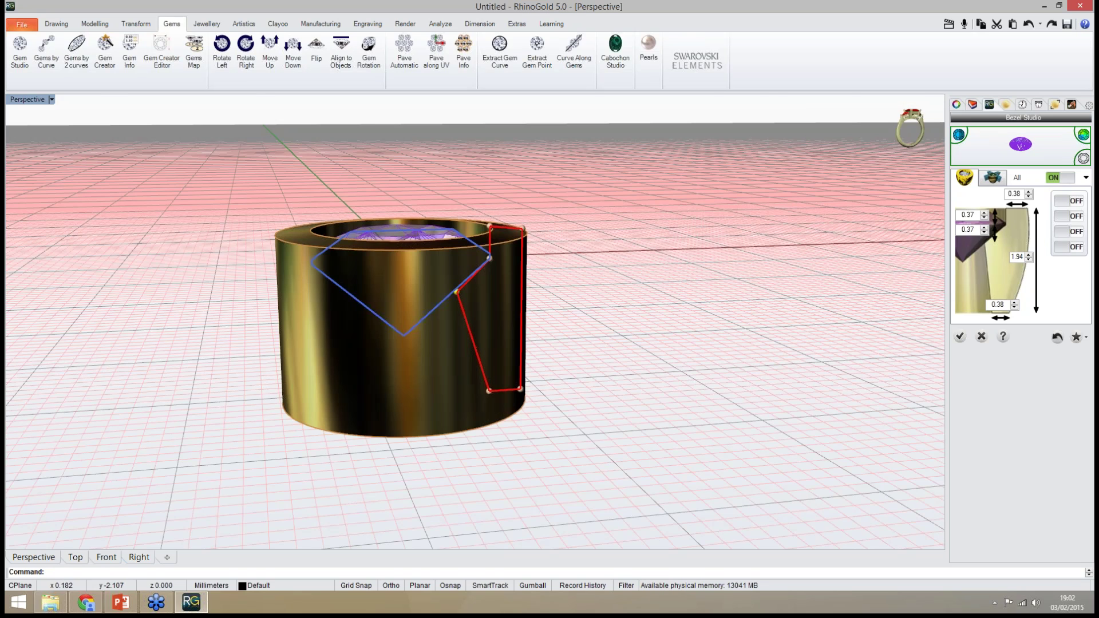
Thicken the bezel wall inwards to about 0.61 mm at the base and outwards to about 0.60 mm at the top
{"action": "right_click_drag", "start_coordinate": [532, 381], "coordinate": [471, 293]}
{"action": "left_click_drag", "start_coordinate": [508, 451], "coordinate": [487, 452]}
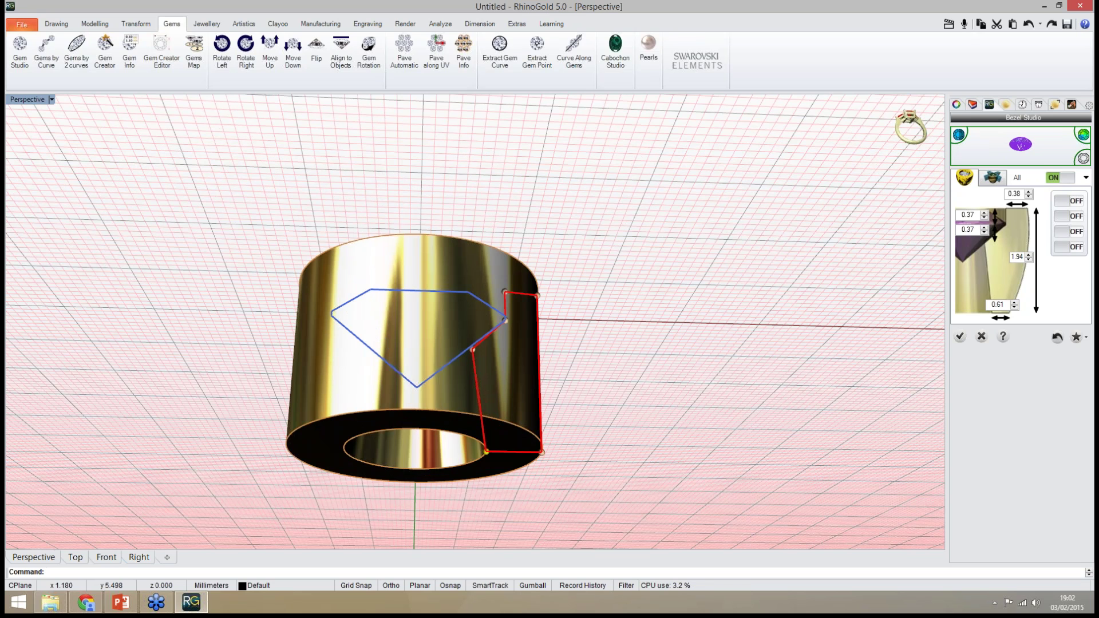
{"action": "right_click_drag", "start_coordinate": [573, 362], "coordinate": [572, 446]}
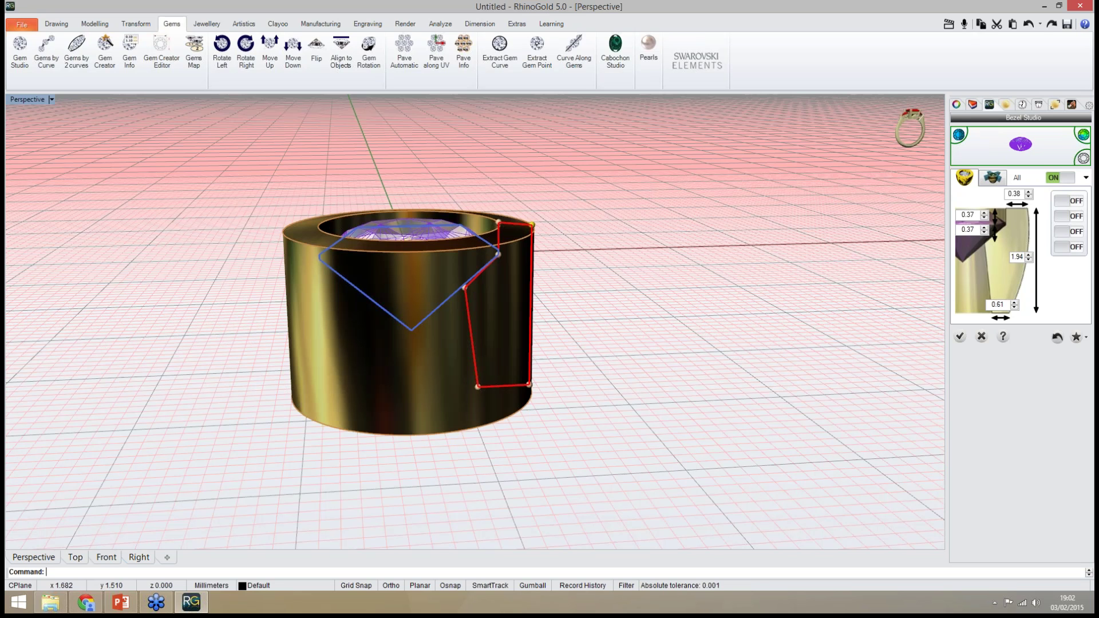
{"action": "left_click_drag", "start_coordinate": [534, 225], "coordinate": [552, 228]}
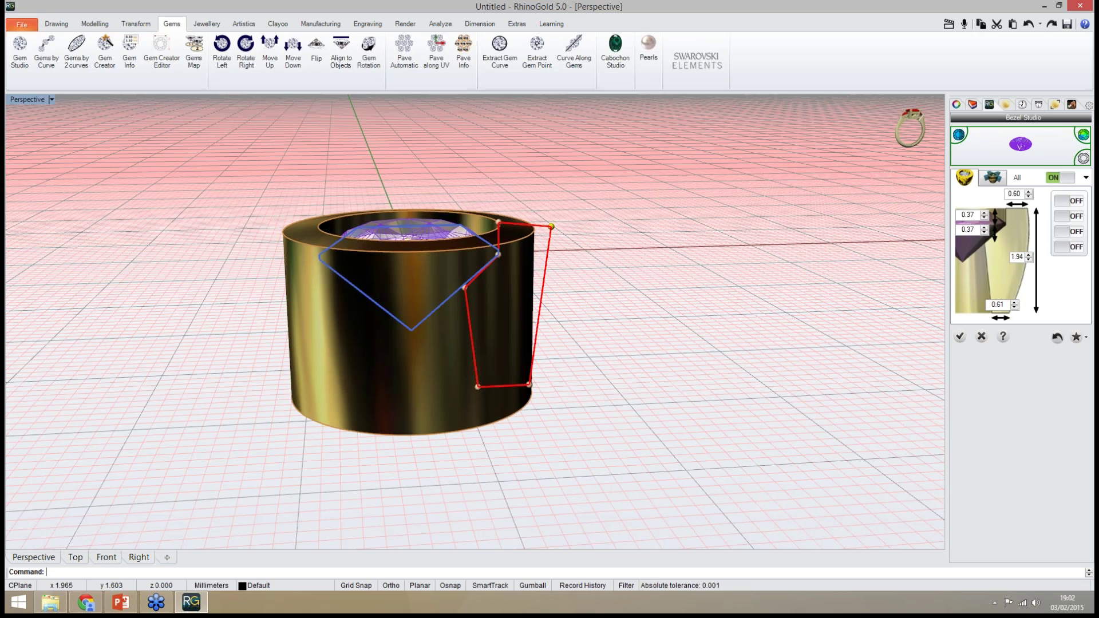
Enable the first two extra profile points, bulge the bezel's outer wall and round its top rim upwards, and accept the bezel
{"action": "left_click", "coordinate": [1068, 200]}
{"action": "left_click", "coordinate": [1068, 216]}
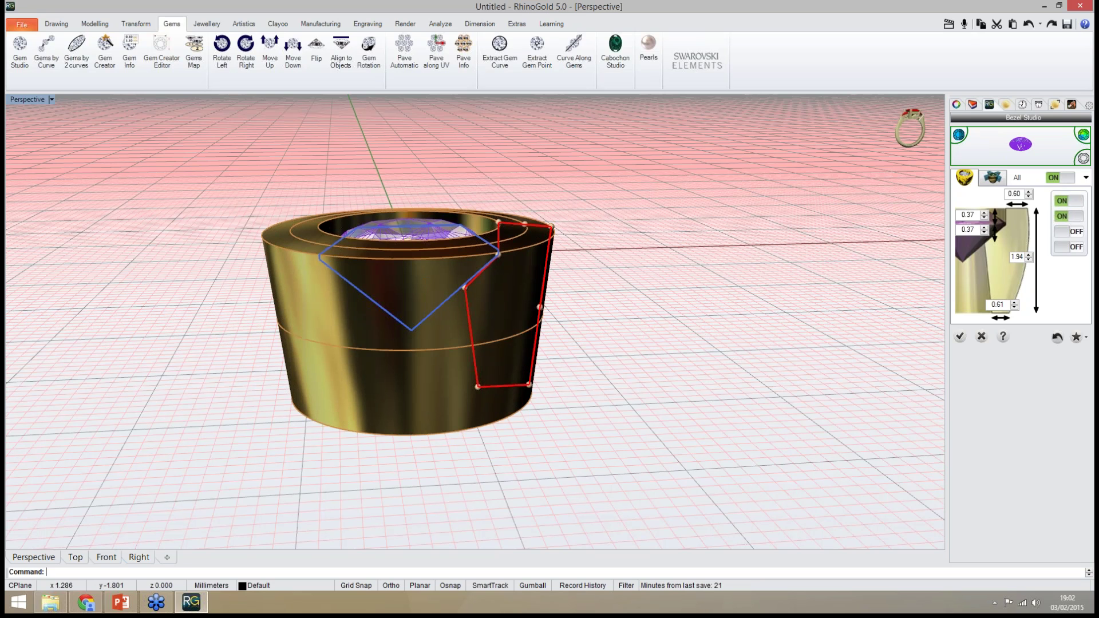
{"action": "left_click_drag", "start_coordinate": [544, 307], "coordinate": [556, 308]}
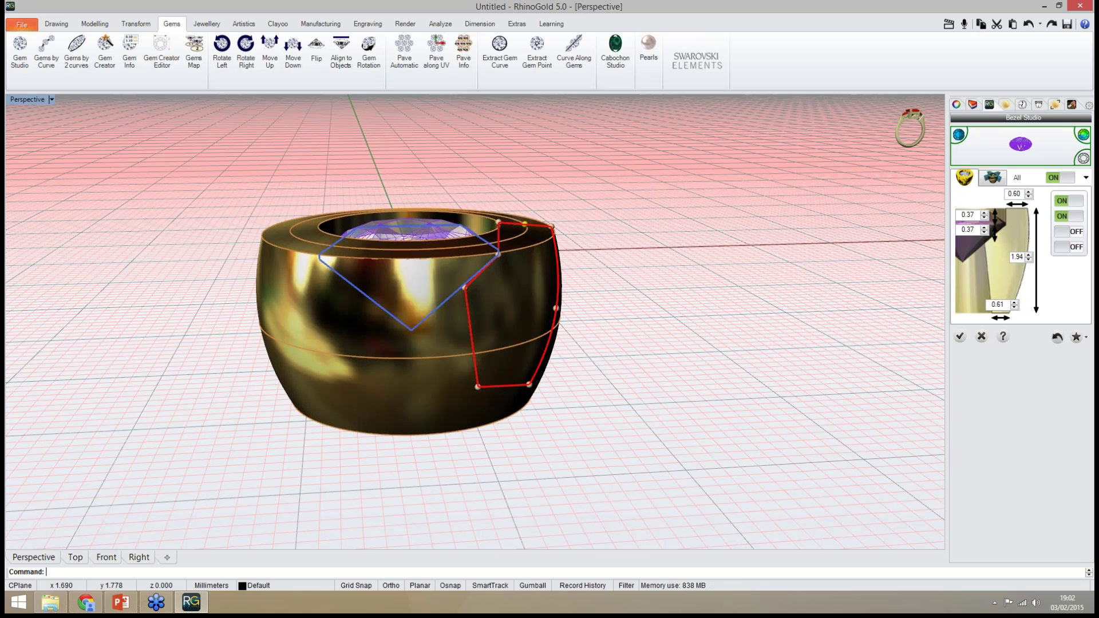
{"action": "left_click_drag", "start_coordinate": [525, 224], "coordinate": [525, 208]}
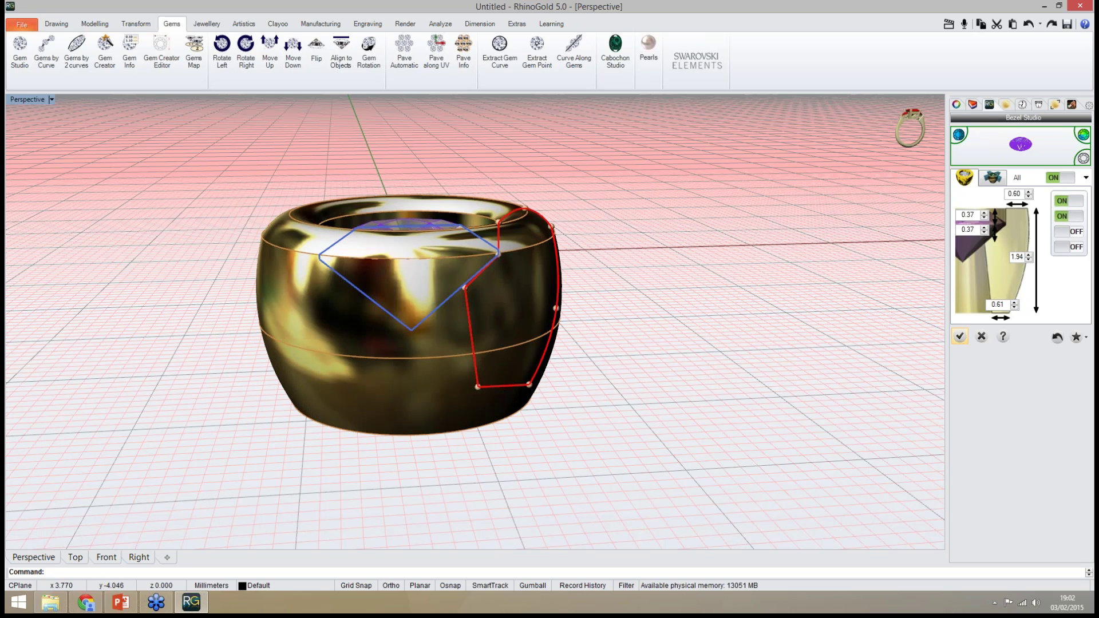
{"action": "left_click", "coordinate": [960, 336]}
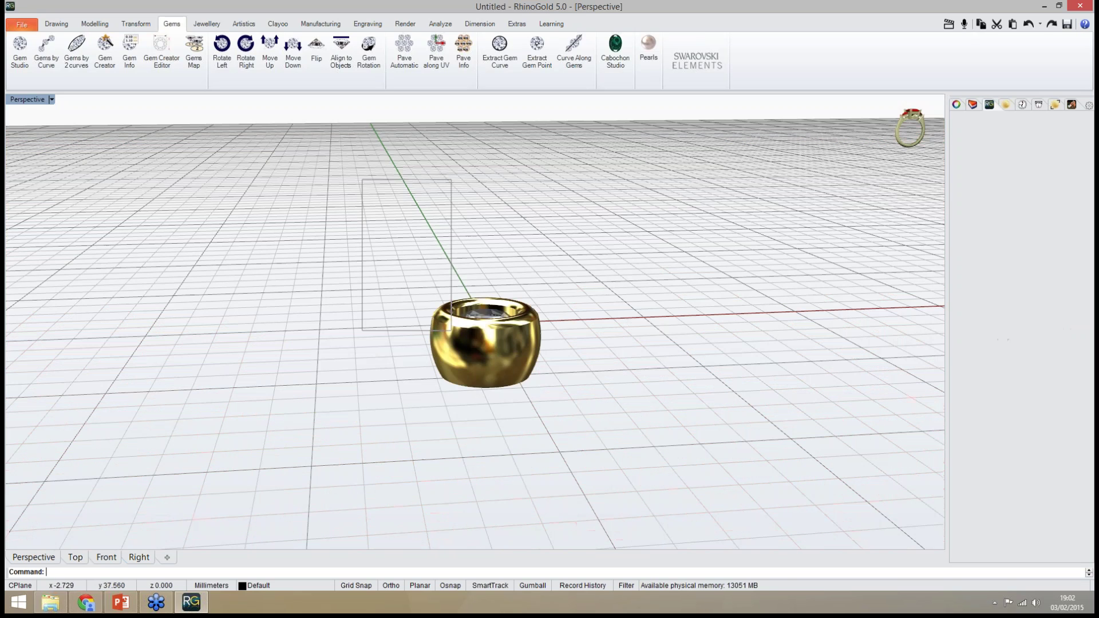
Select the bezel and its gem and move them 9 mm up along the vertical axis with the Gumball, switching it off when done
{"action": "scroll", "coordinate": [396, 359], "scroll_direction": "down", "scroll_amount": 10}
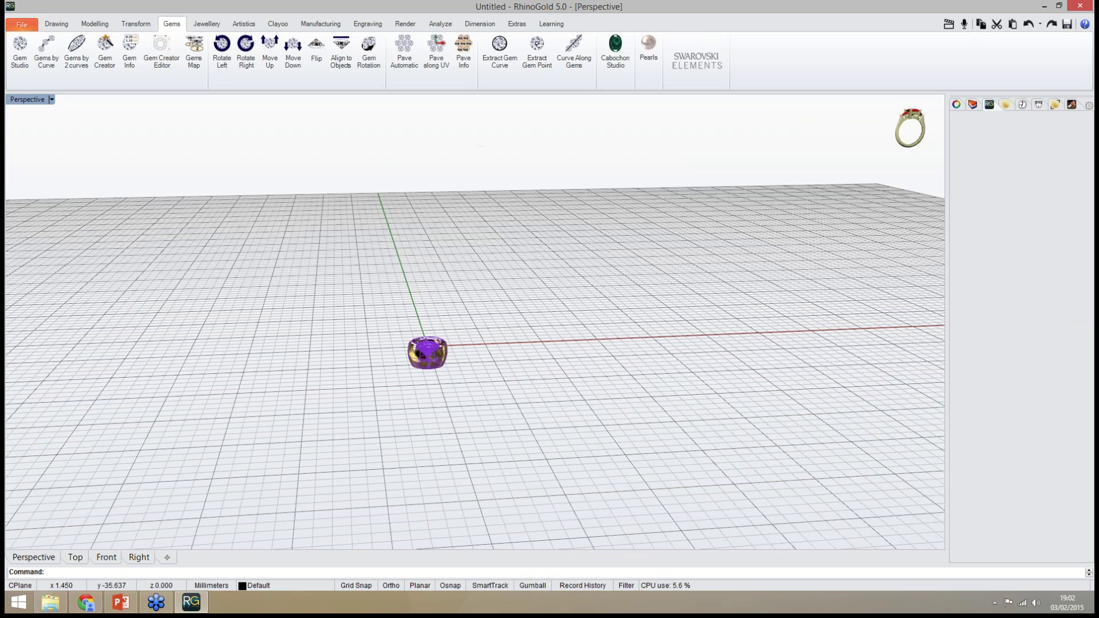
{"action": "left_click", "coordinate": [533, 585]}
{"action": "left_click", "coordinate": [427, 319]}
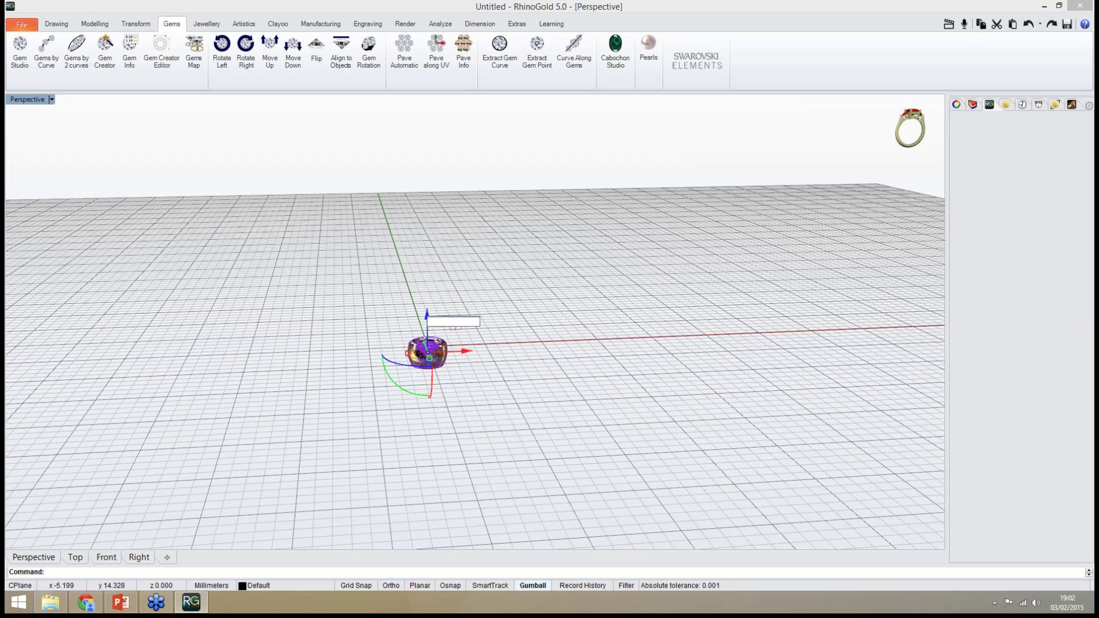
{"action": "type", "text": "9"}
{"action": "key", "text": "Return"}
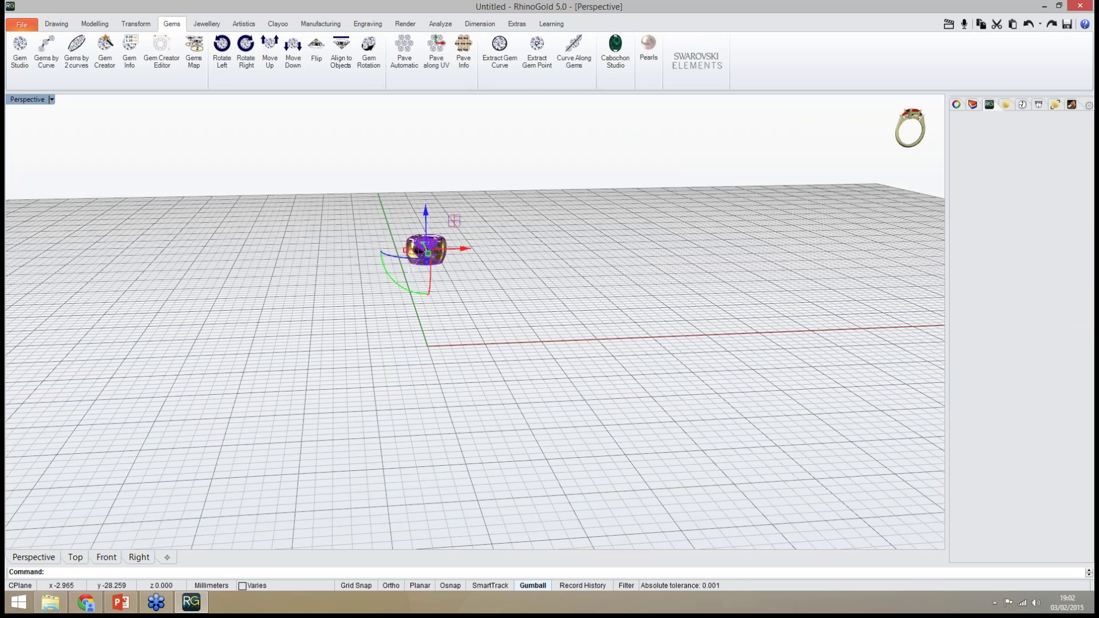
{"action": "left_click", "coordinate": [420, 487]}
{"action": "left_click", "coordinate": [532, 585]}
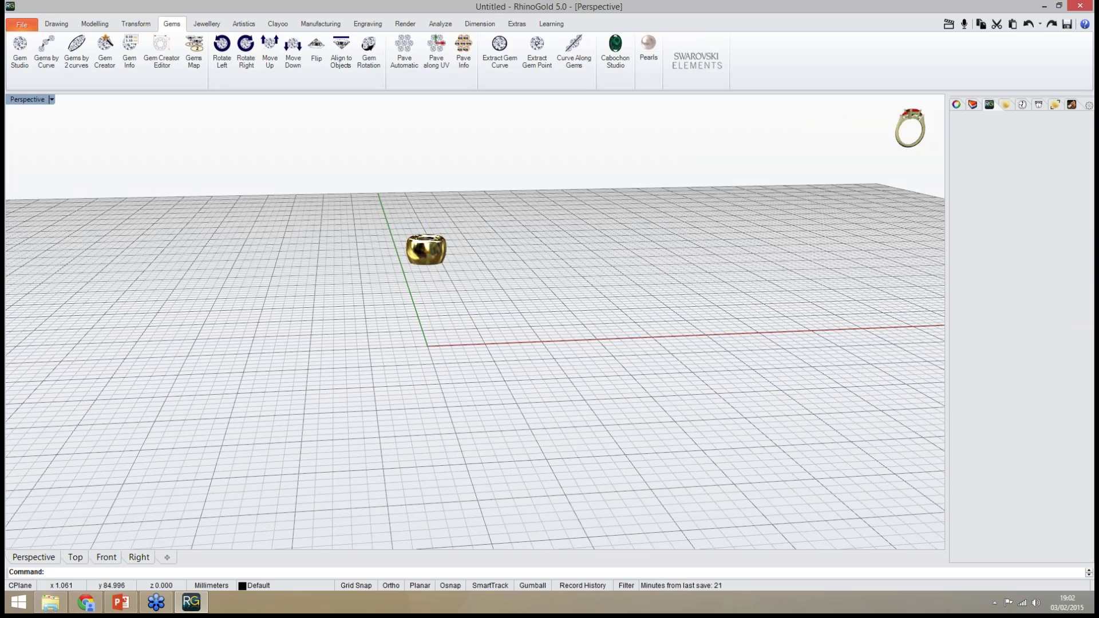
Try to start a Dynamic Polar Array of the bezel and its gem, and close the program
{"action": "left_click_drag", "start_coordinate": [388, 204], "coordinate": [461, 290]}
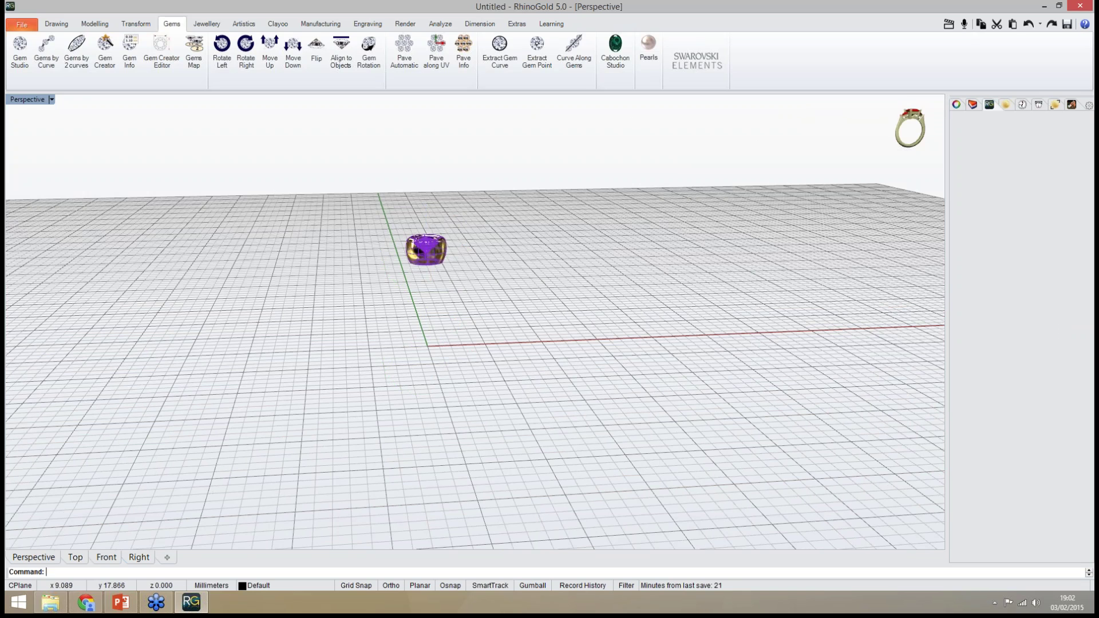
{"action": "right_click_drag", "start_coordinate": [504, 313], "coordinate": [526, 350]}
{"action": "middle_click", "coordinate": [512, 318]}
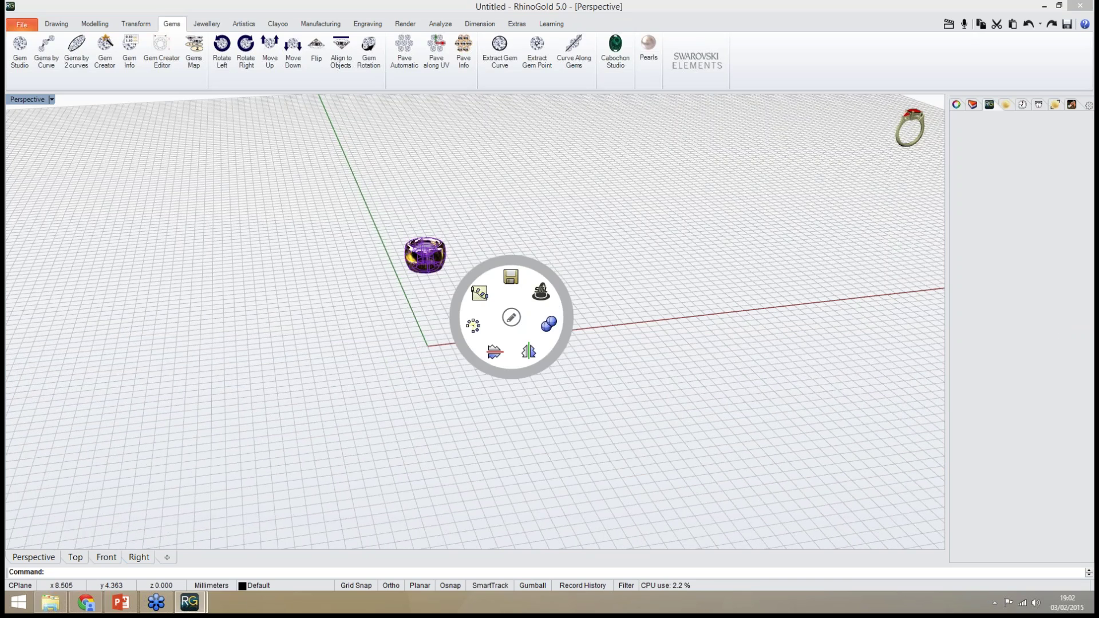
{"action": "right_click", "coordinate": [487, 359]}
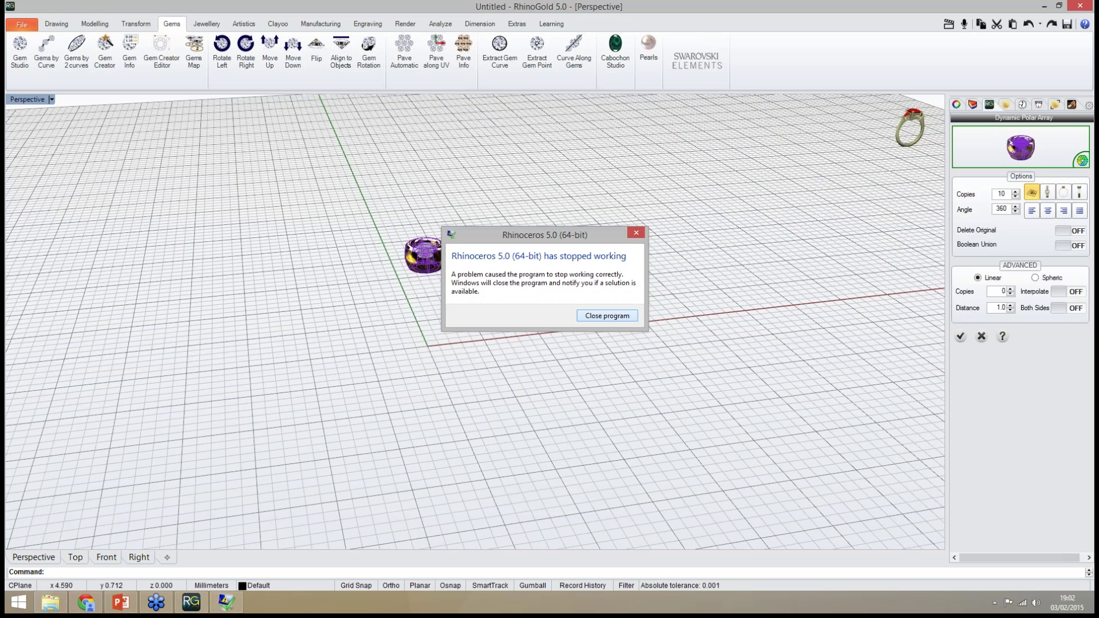
{"action": "left_click", "coordinate": [607, 316]}
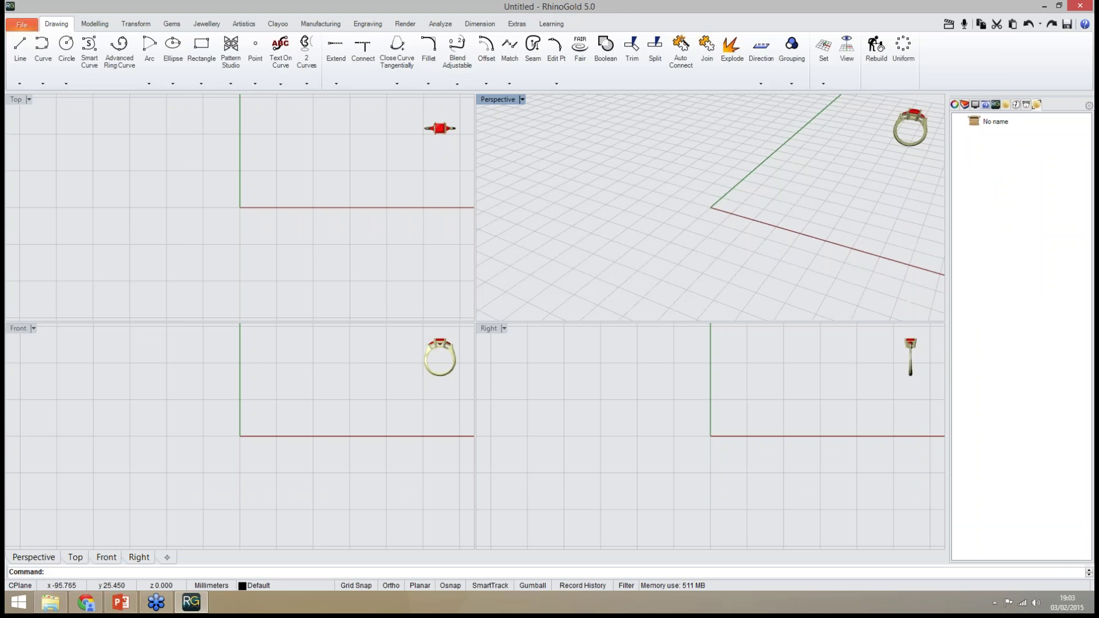
Maximise the Perspective viewport and open the "match" model from the Models folder
{"action": "double_click", "coordinate": [497, 99]}
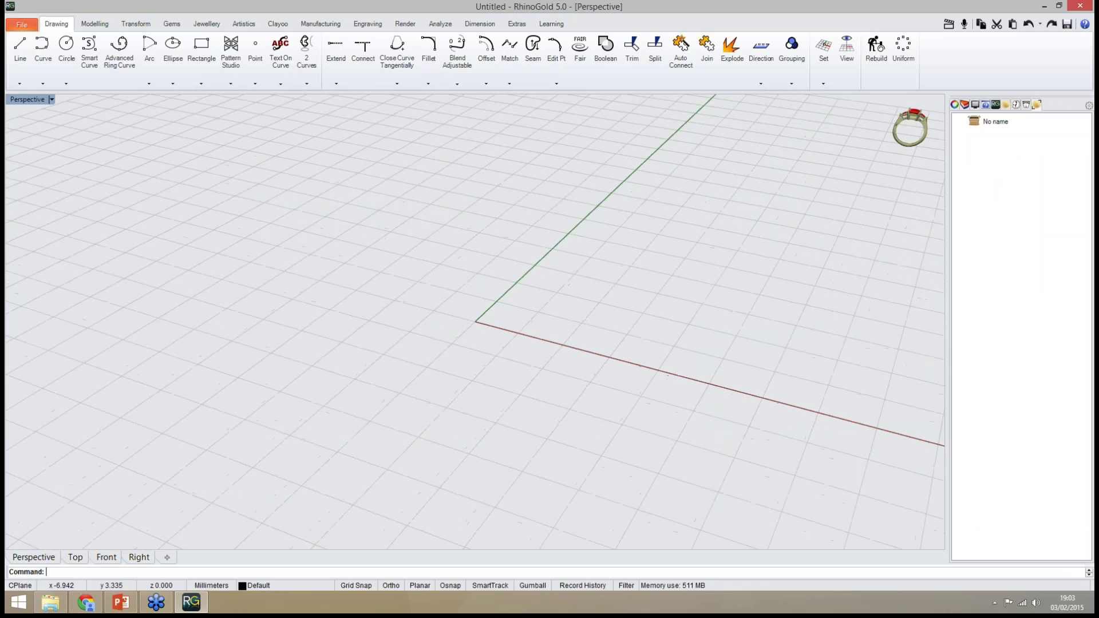
{"action": "right_click_drag", "start_coordinate": [366, 269], "coordinate": [458, 281]}
{"action": "scroll", "coordinate": [401, 430], "scroll_direction": "up", "scroll_amount": 1}
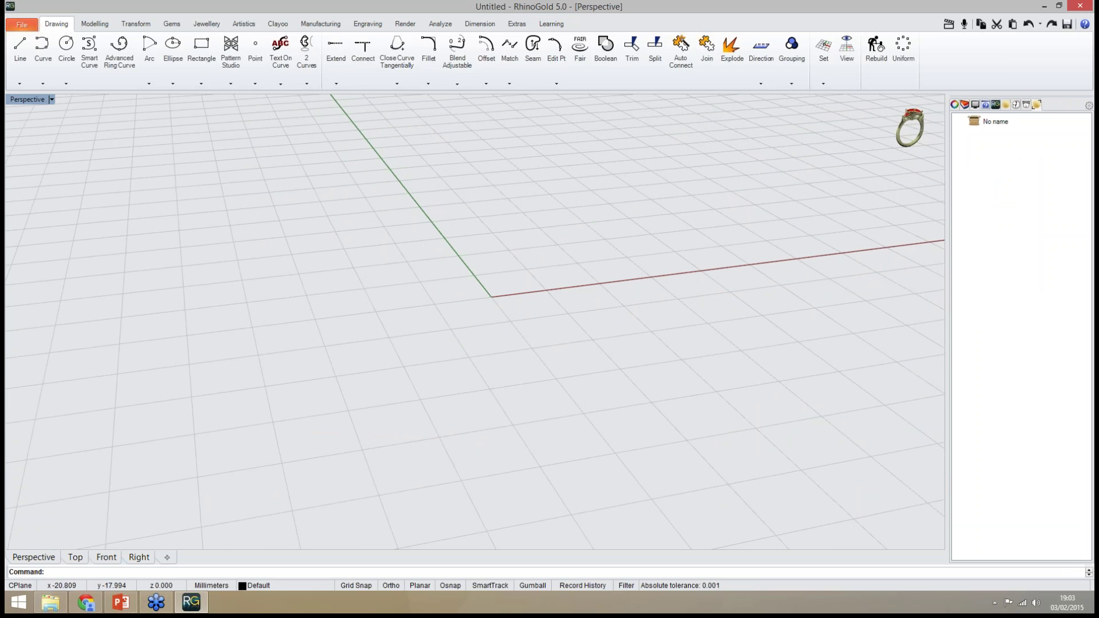
{"action": "left_click", "coordinate": [51, 601]}
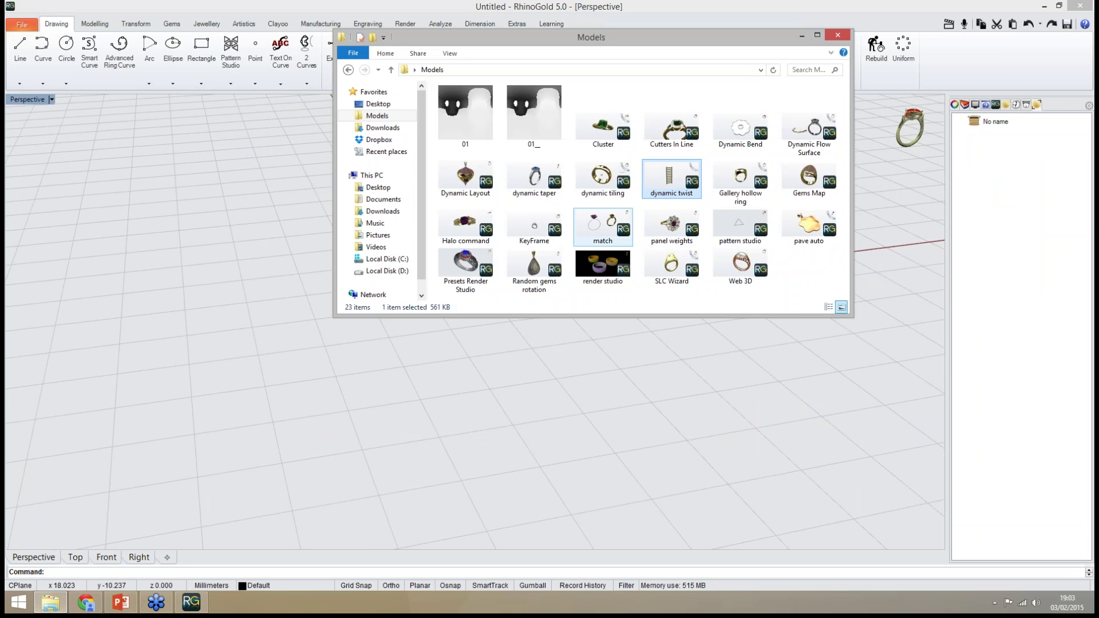
{"action": "left_click", "coordinate": [603, 227]}
{"action": "left_click_drag", "start_coordinate": [603, 227], "coordinate": [238, 289]}
{"action": "key", "text": "Return"}
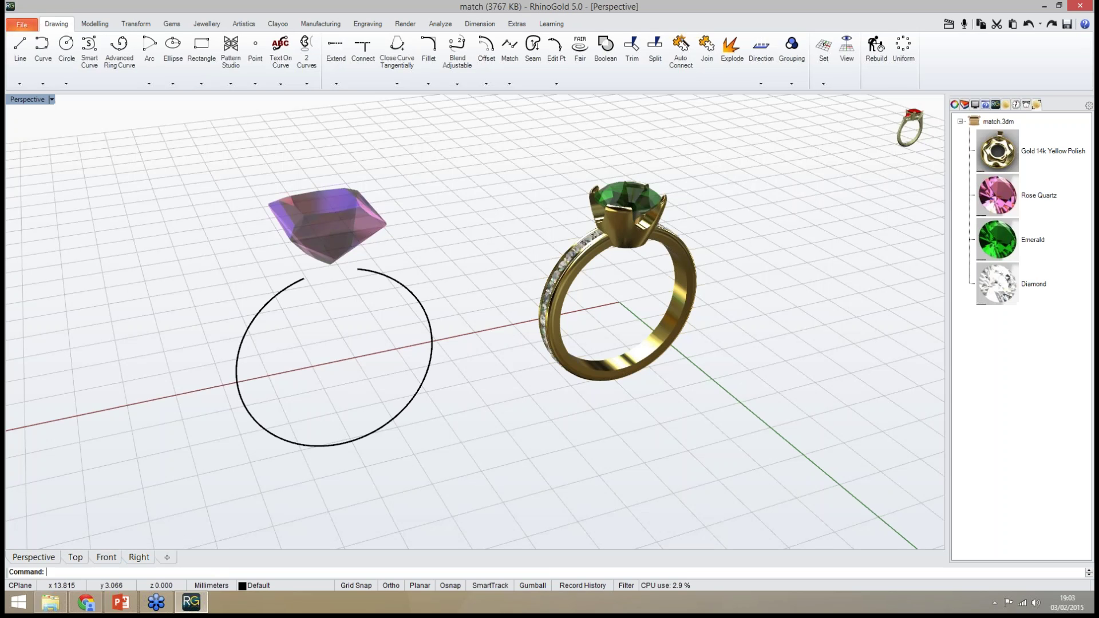
Show the model's construction elements (Gems, Channel, Bezel, Gauge) instead of its materials
{"action": "right_click_drag", "start_coordinate": [524, 345], "coordinate": [506, 317]}
{"action": "scroll", "coordinate": [435, 412], "scroll_direction": "down", "scroll_amount": 2}
{"action": "right_click_drag", "start_coordinate": [435, 412], "coordinate": [374, 429]}
{"action": "mouse_move", "coordinate": [910, 129]}
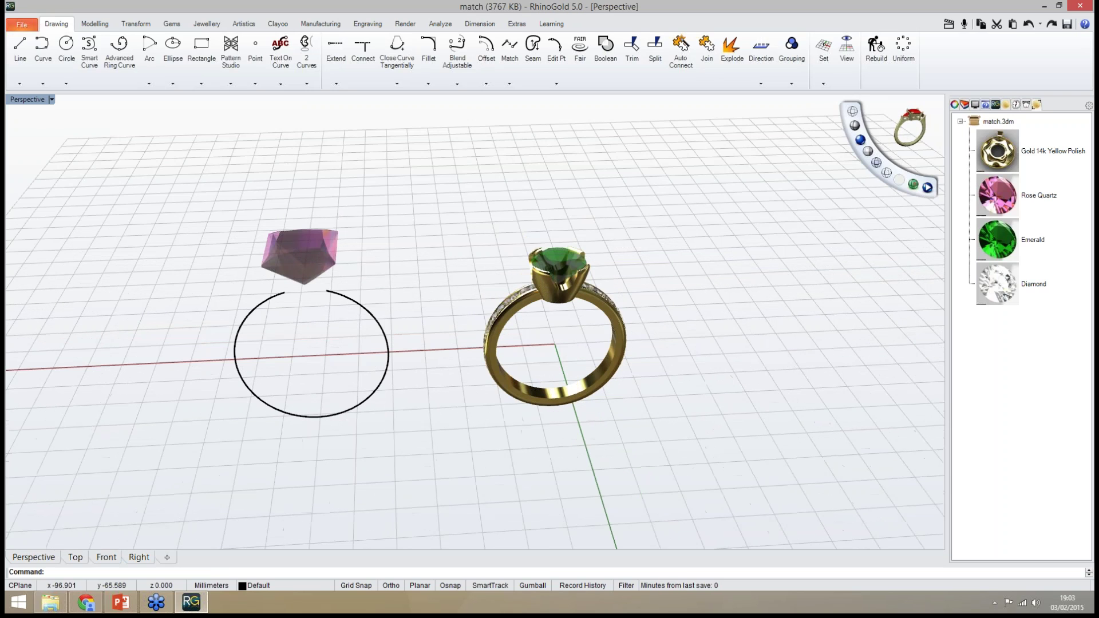
{"action": "left_click", "coordinate": [1016, 104]}
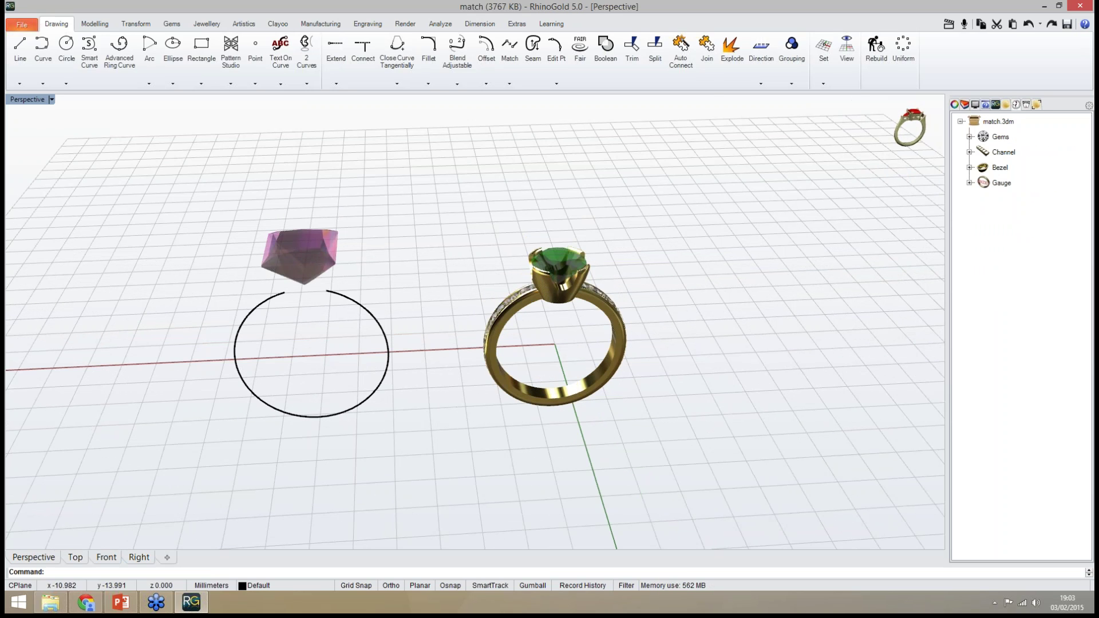
Match the finished ring's Channel element to the open ring-shaped curve as its new mother object
{"action": "right_click_drag", "start_coordinate": [560, 310], "coordinate": [490, 357]}
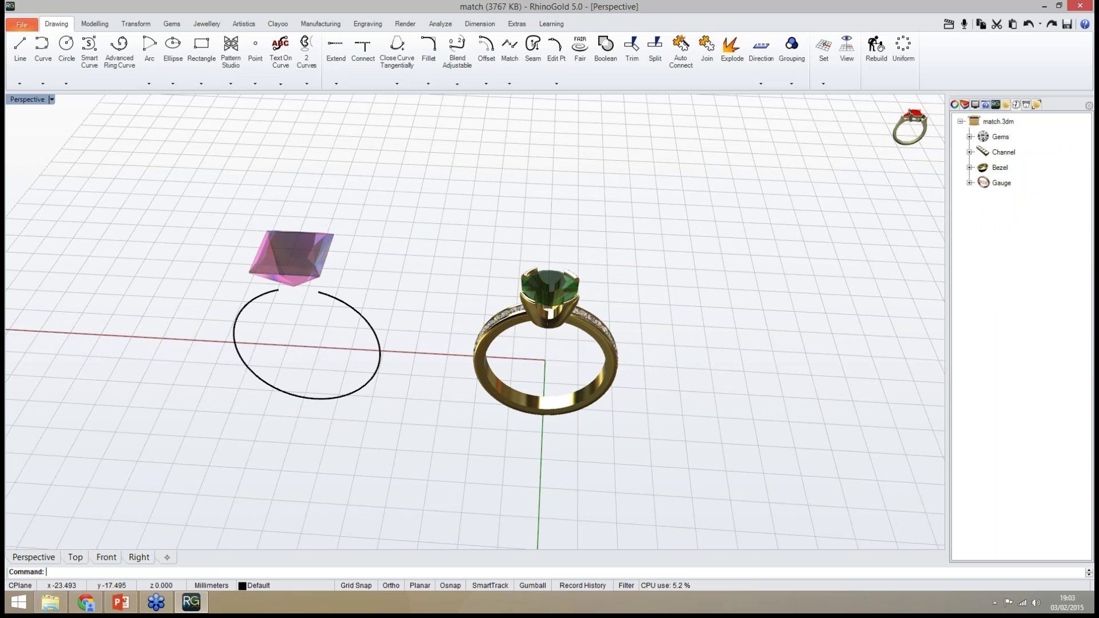
{"action": "right_click_drag", "start_coordinate": [684, 298], "coordinate": [710, 296]}
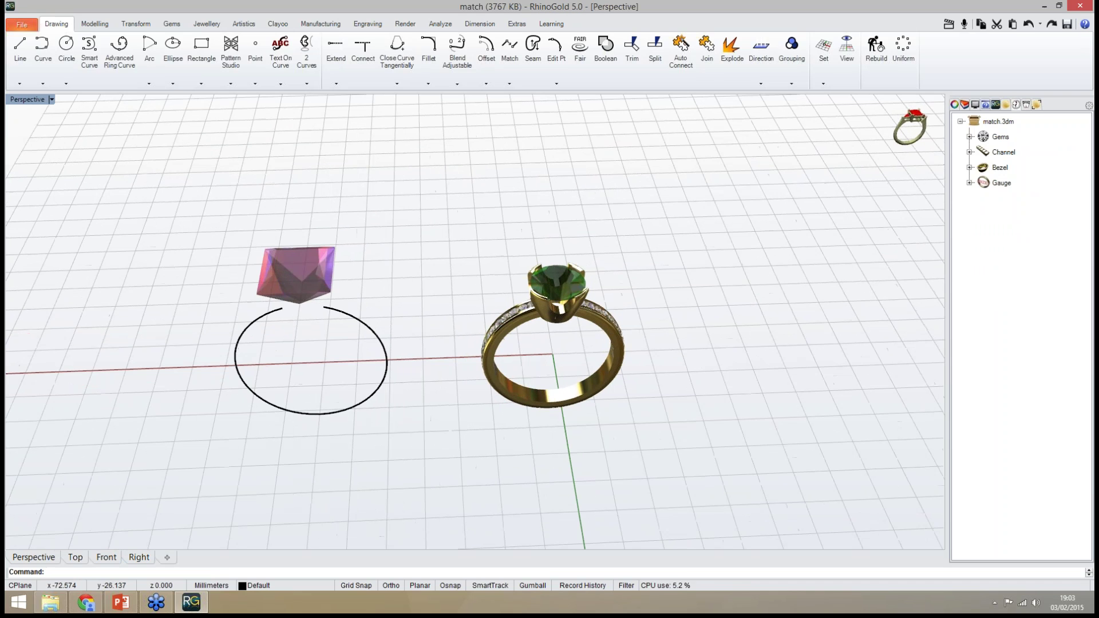
{"action": "left_click", "coordinate": [970, 153]}
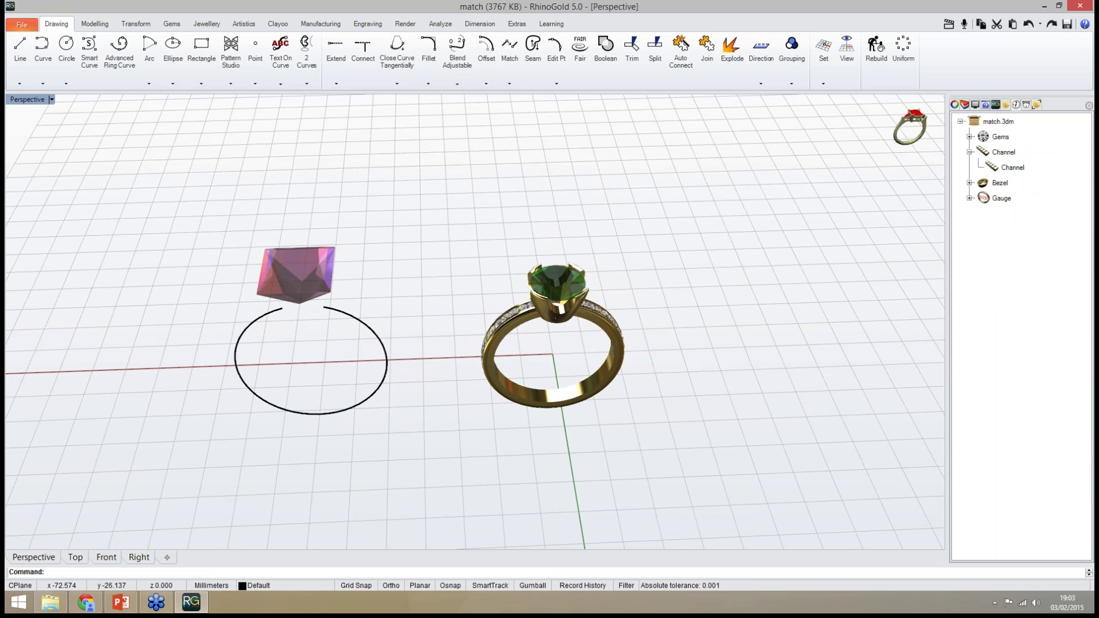
{"action": "right_click", "coordinate": [1011, 168]}
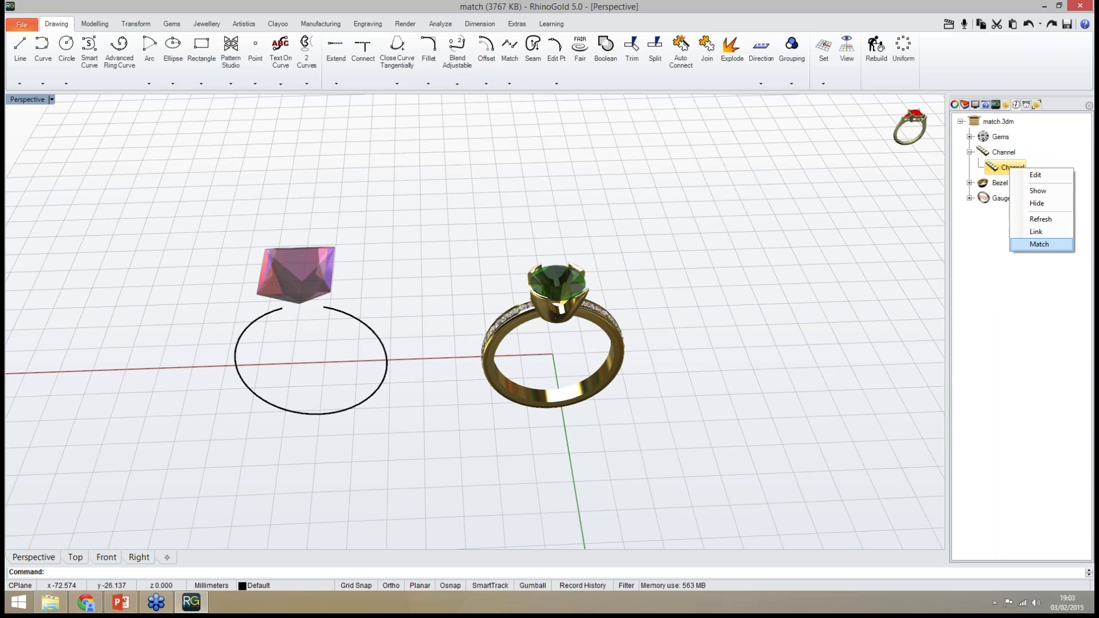
{"action": "left_click", "coordinate": [1039, 245]}
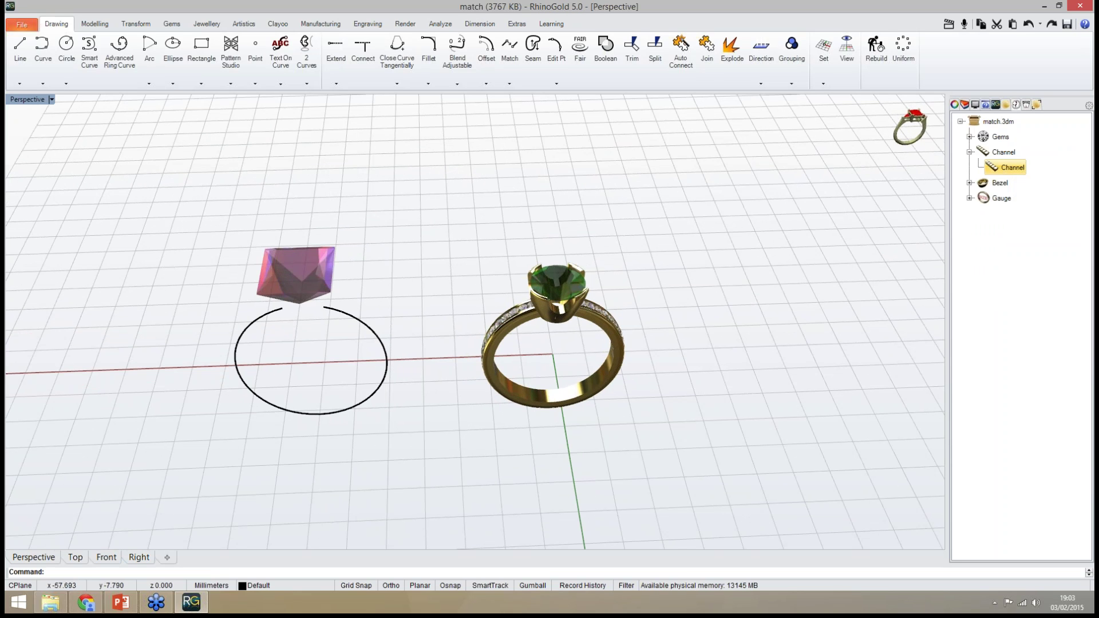
{"action": "right_click", "coordinate": [1004, 167]}
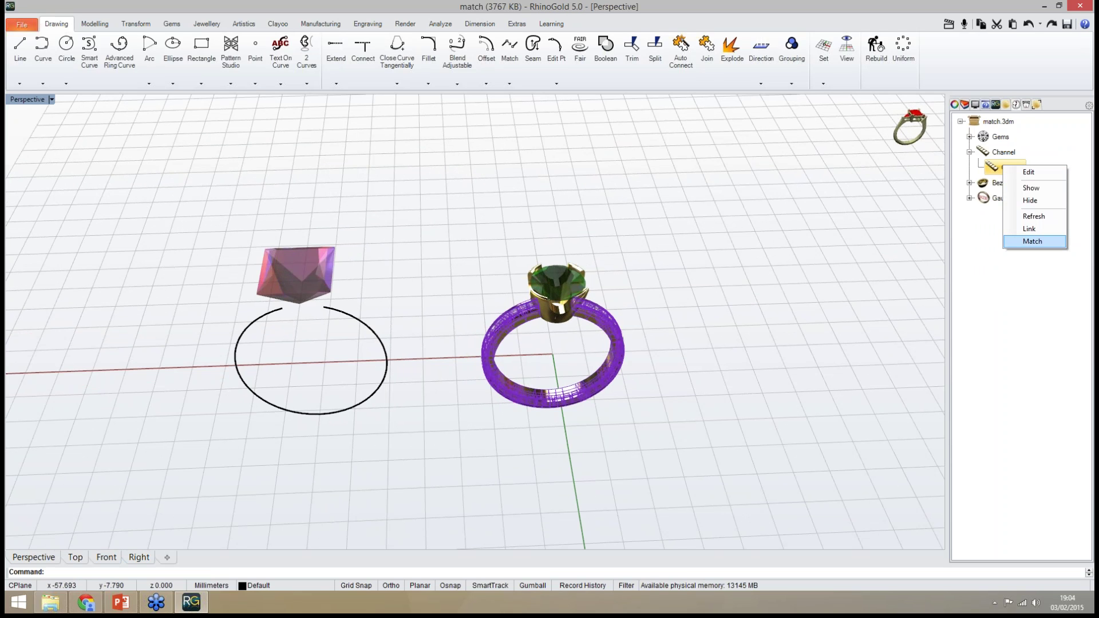
{"action": "left_click", "coordinate": [1032, 241]}
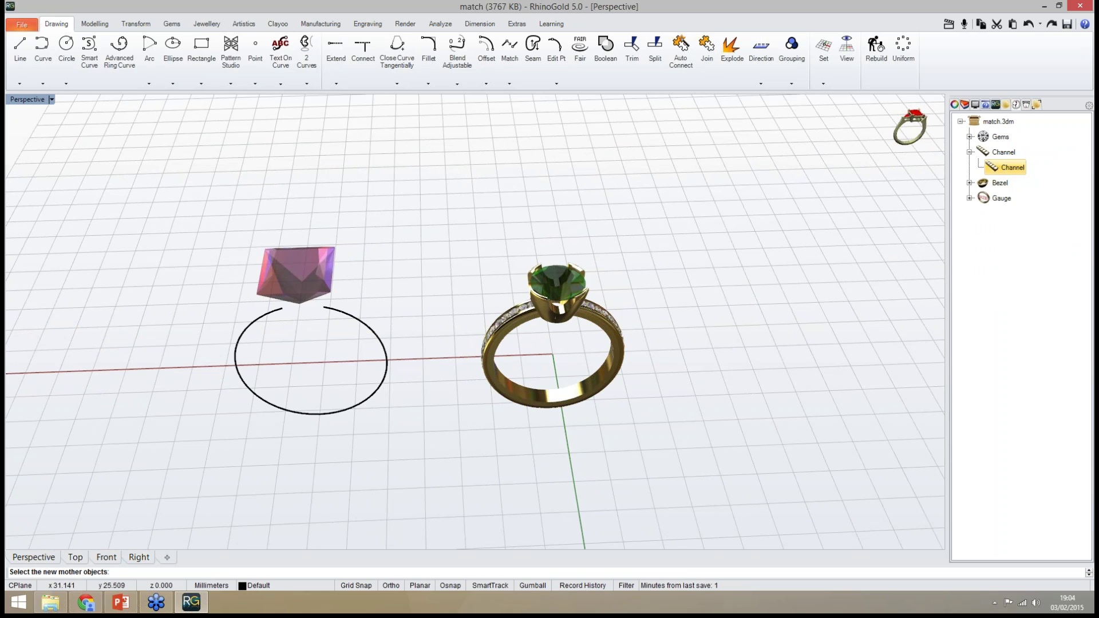
{"action": "left_click", "coordinate": [347, 410]}
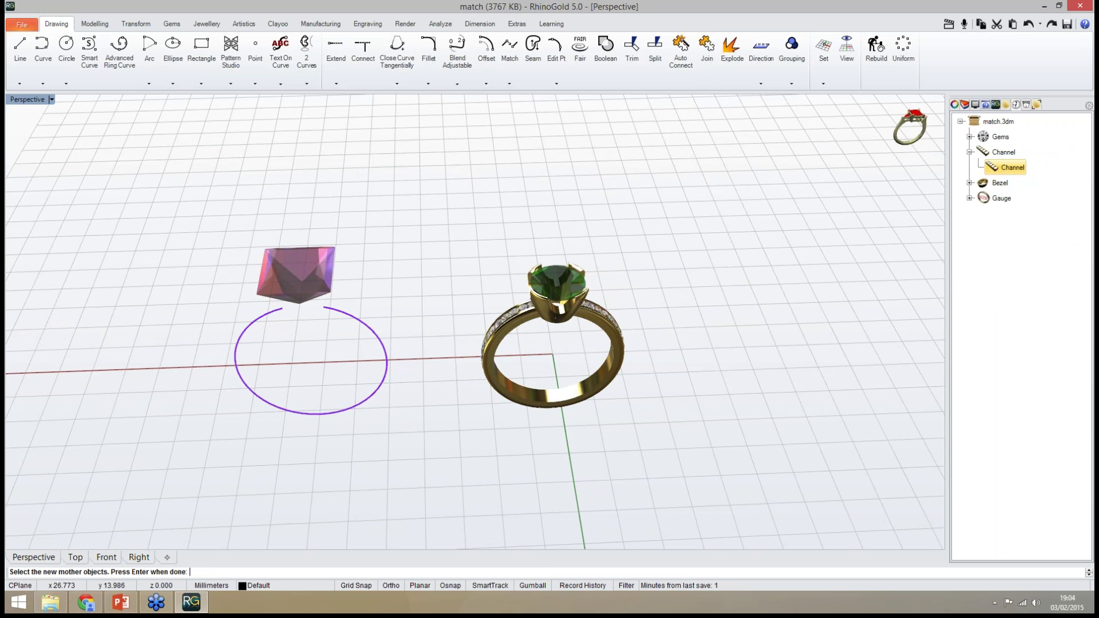
{"action": "key", "text": "Return"}
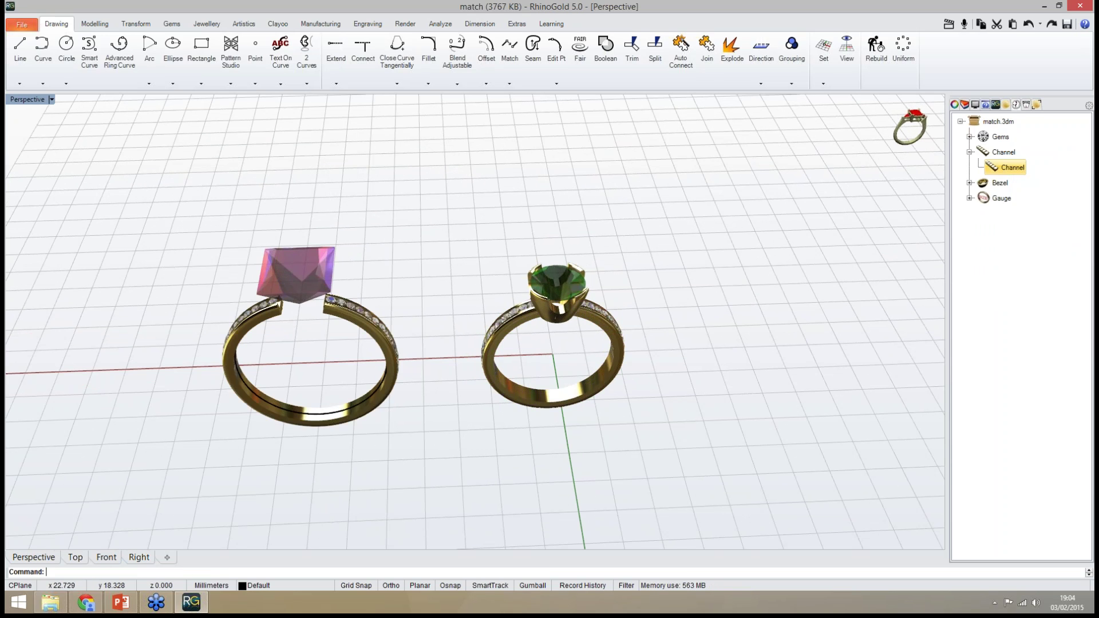
Try to match the emerald ring's Bezel element to the pink square gem
{"action": "right_click_drag", "start_coordinate": [401, 487], "coordinate": [367, 449]}
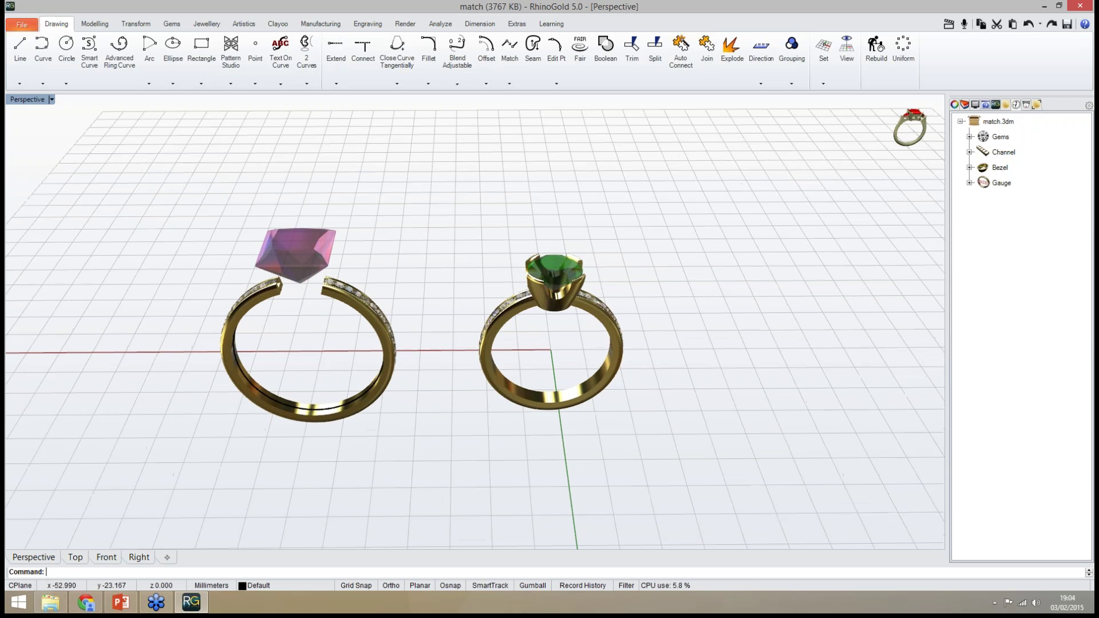
{"action": "left_click", "coordinate": [970, 167]}
{"action": "right_click", "coordinate": [1006, 183]}
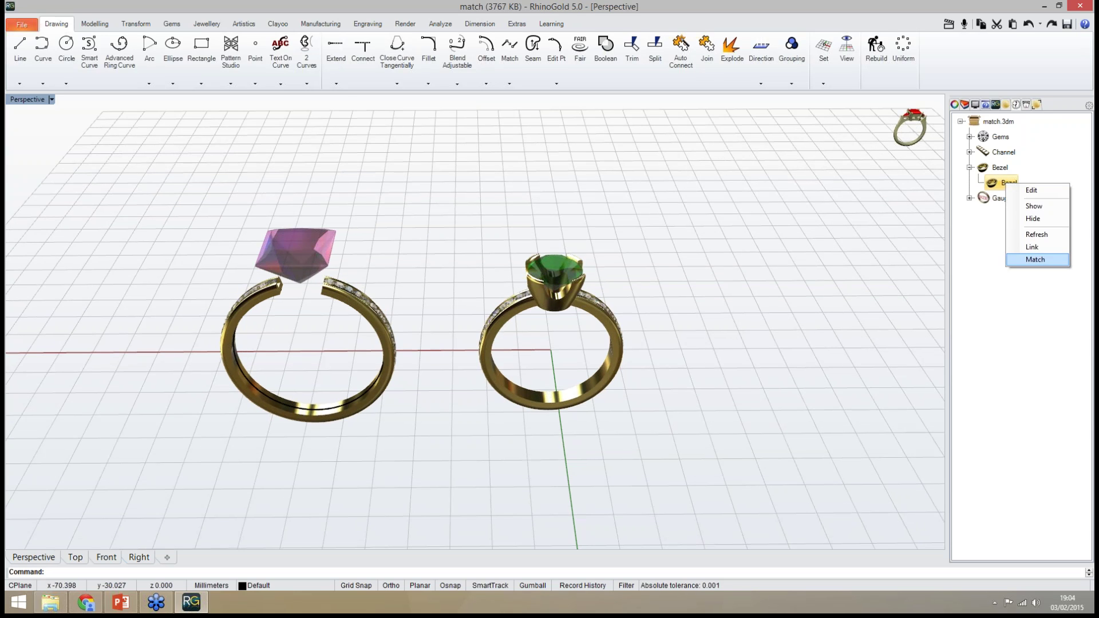
{"action": "left_click", "coordinate": [1036, 259]}
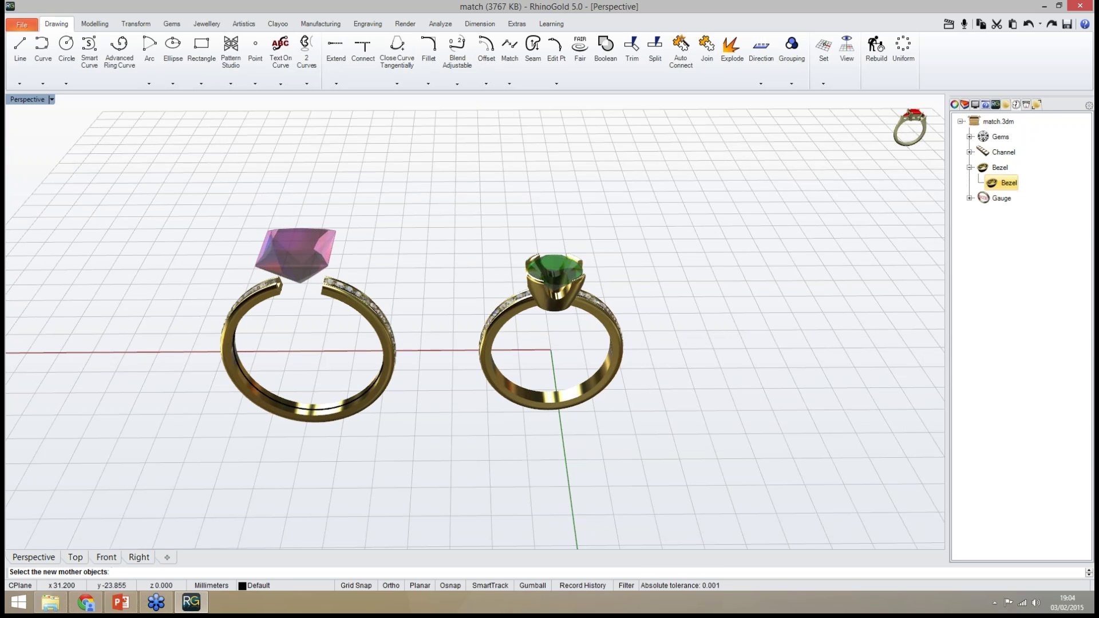
{"action": "left_click", "coordinate": [299, 255]}
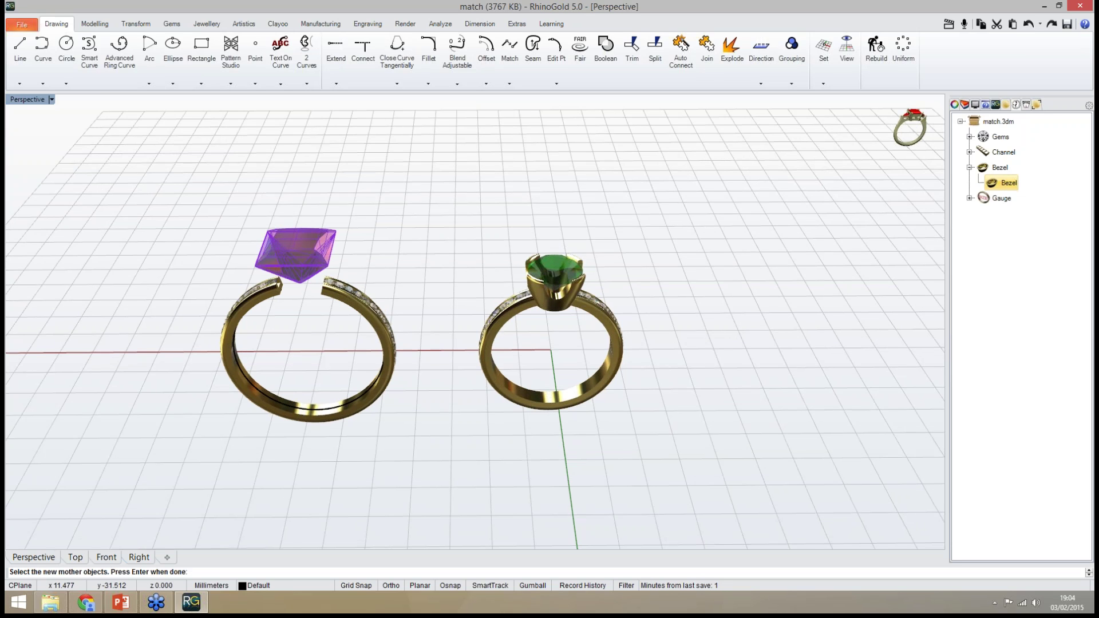
{"action": "key", "text": "Return"}
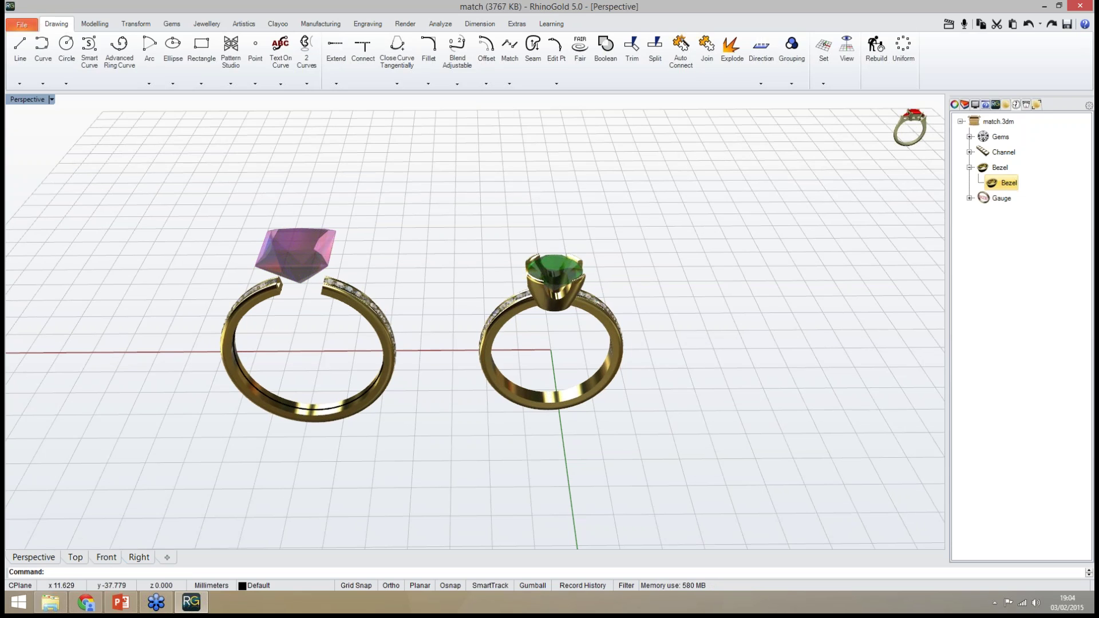
Match the Bezel element again with the pink square gem as its new mother object and inspect both rings
{"action": "right_click_drag", "start_coordinate": [419, 214], "coordinate": [428, 226]}
{"action": "right_click", "coordinate": [1008, 183]}
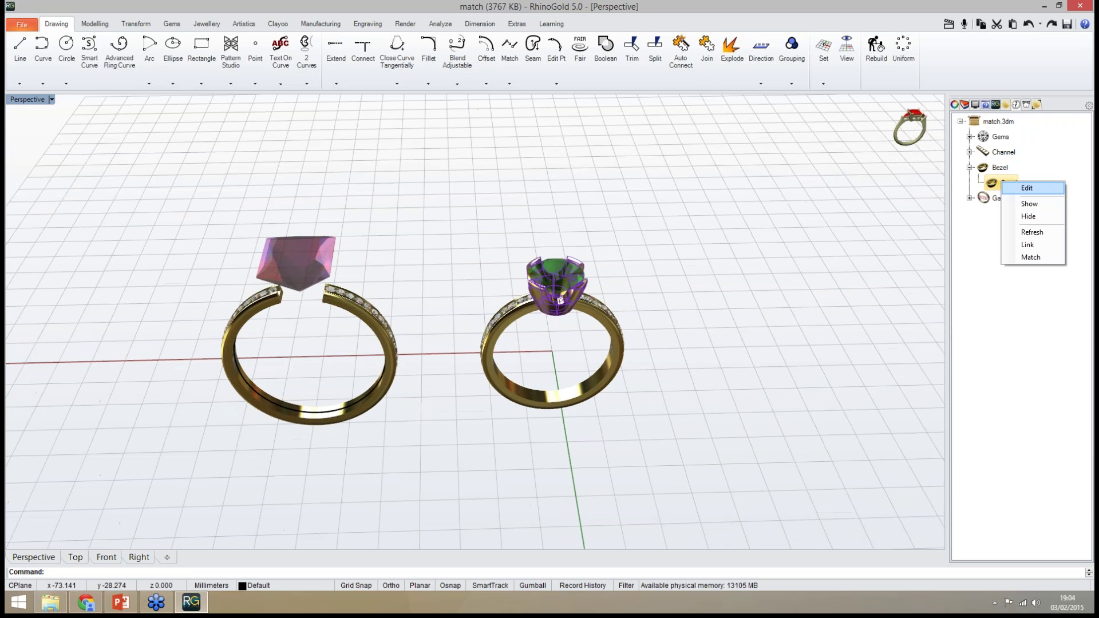
{"action": "left_click", "coordinate": [1031, 257]}
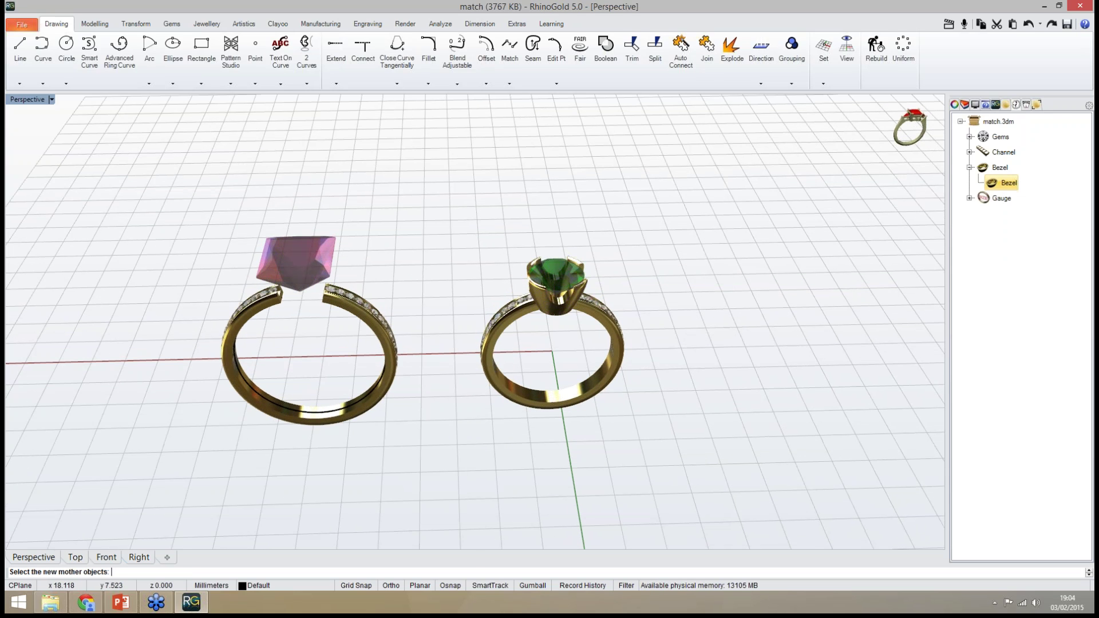
{"action": "left_click", "coordinate": [298, 261]}
{"action": "key", "text": "Return"}
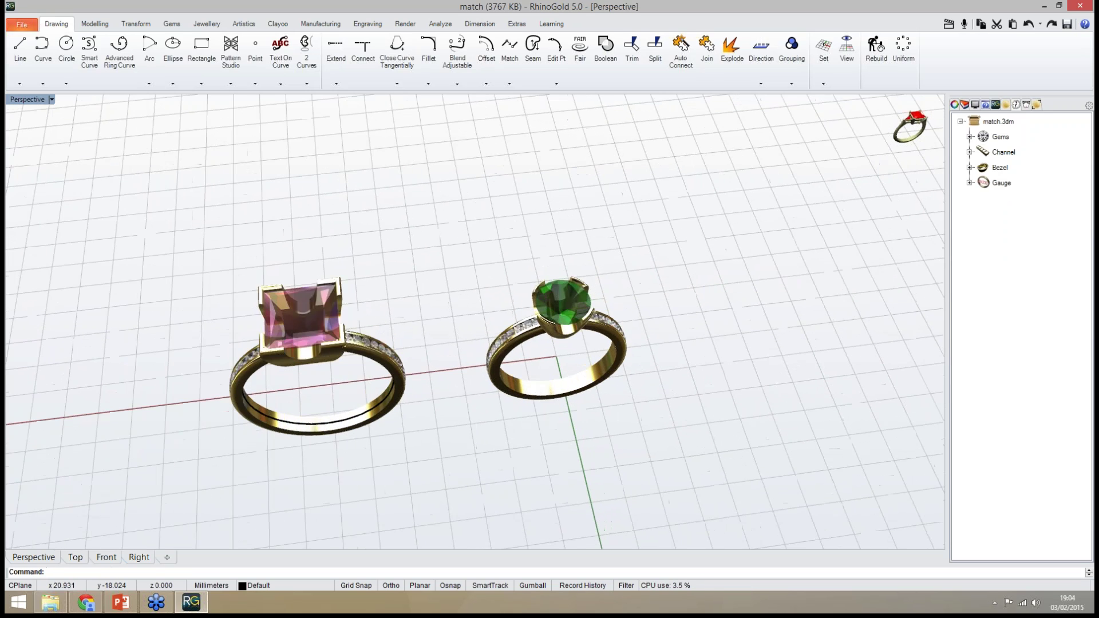
{"action": "right_click_drag", "start_coordinate": [444, 232], "coordinate": [409, 252]}
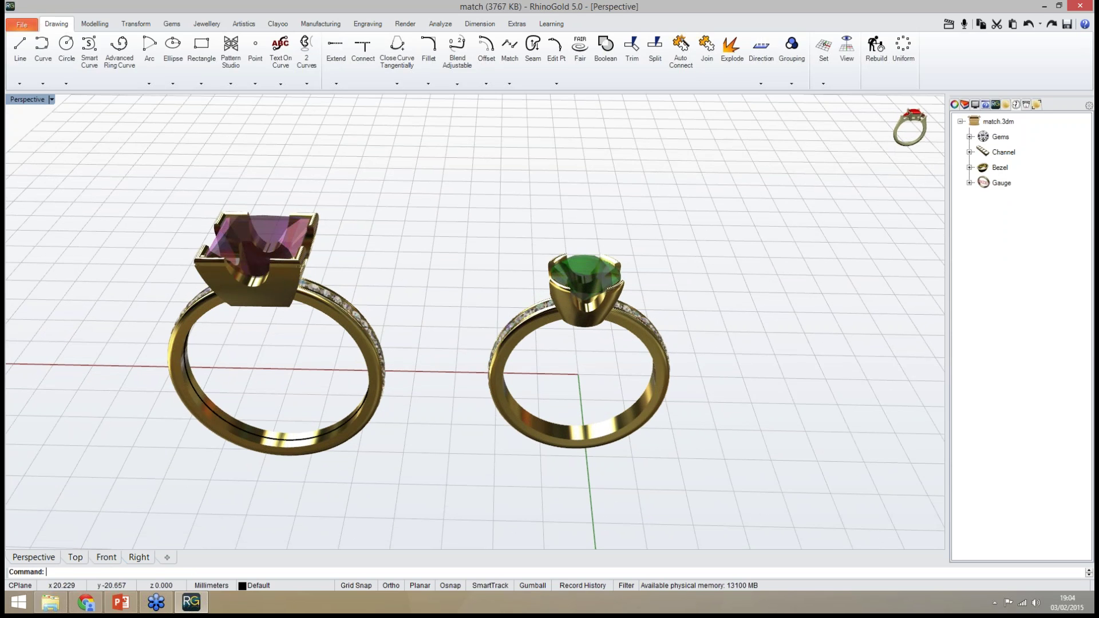
{"action": "right_click_drag", "start_coordinate": [419, 281], "coordinate": [429, 273]}
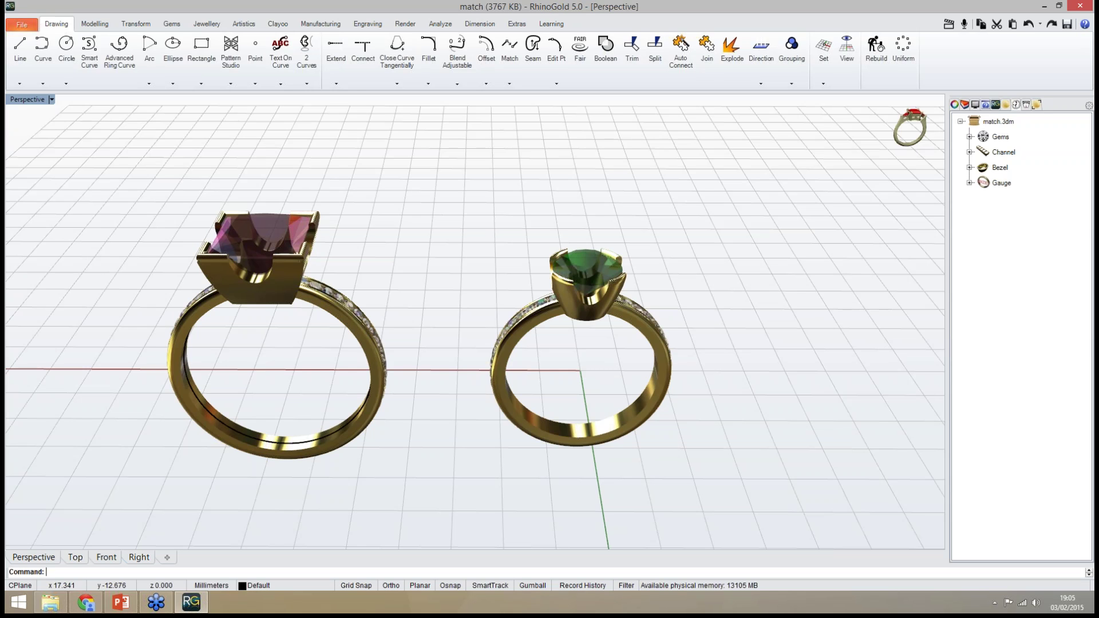
{"action": "right_click_drag", "start_coordinate": [440, 316], "coordinate": [448, 293]}
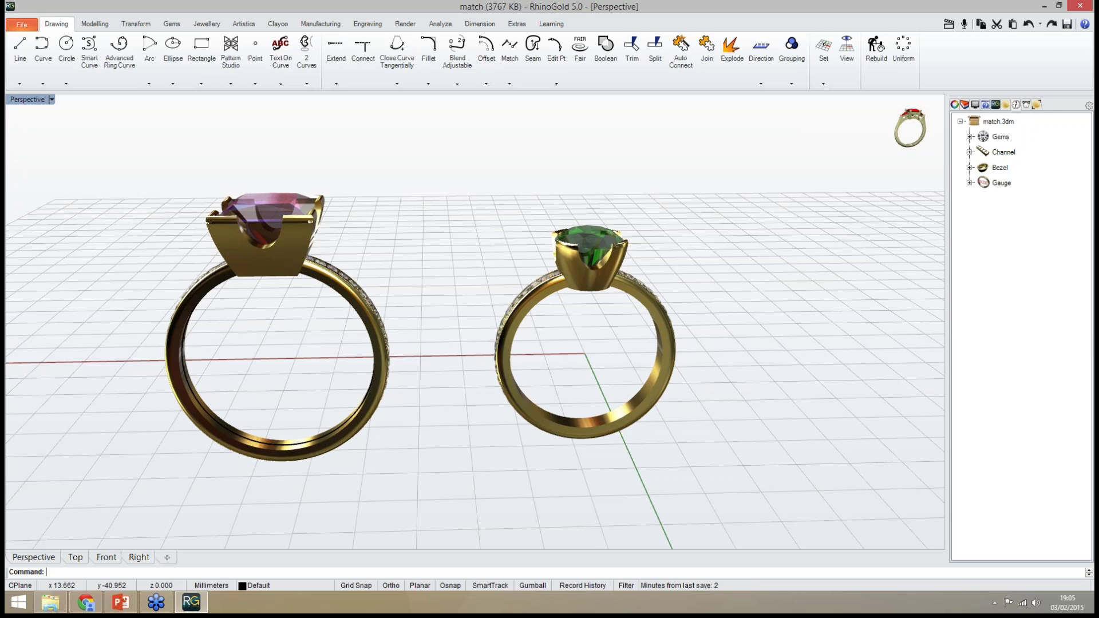
Switch to the PowerPoint presentation and run the slide show from slide 26, RhinoGold 5.0 Prices
{"action": "mouse_move", "coordinate": [53, 516]}
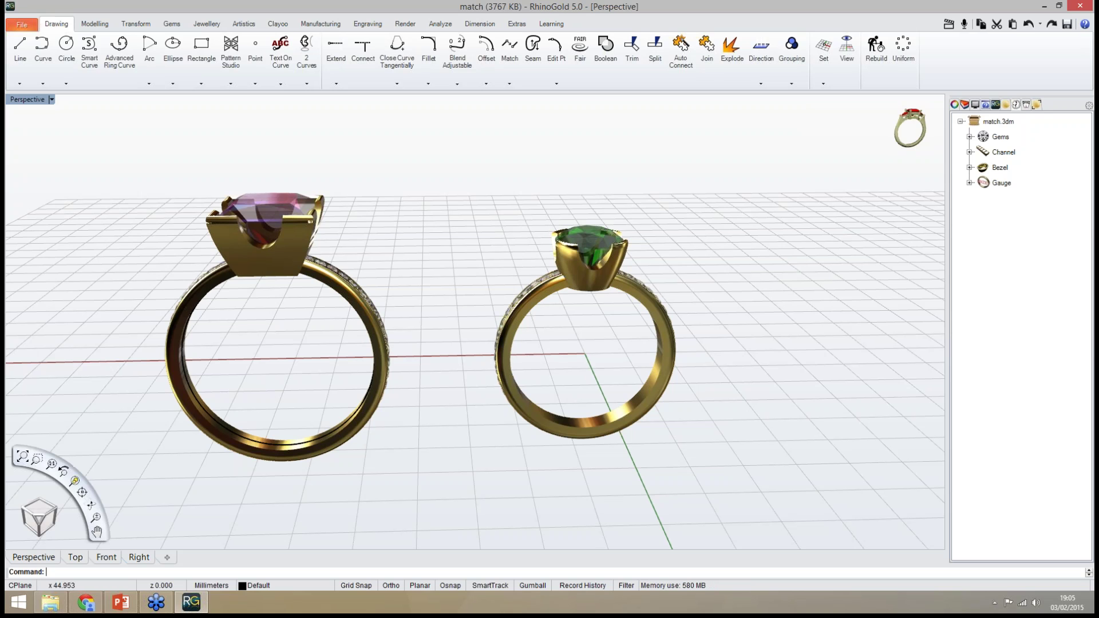
{"action": "left_click", "coordinate": [121, 602]}
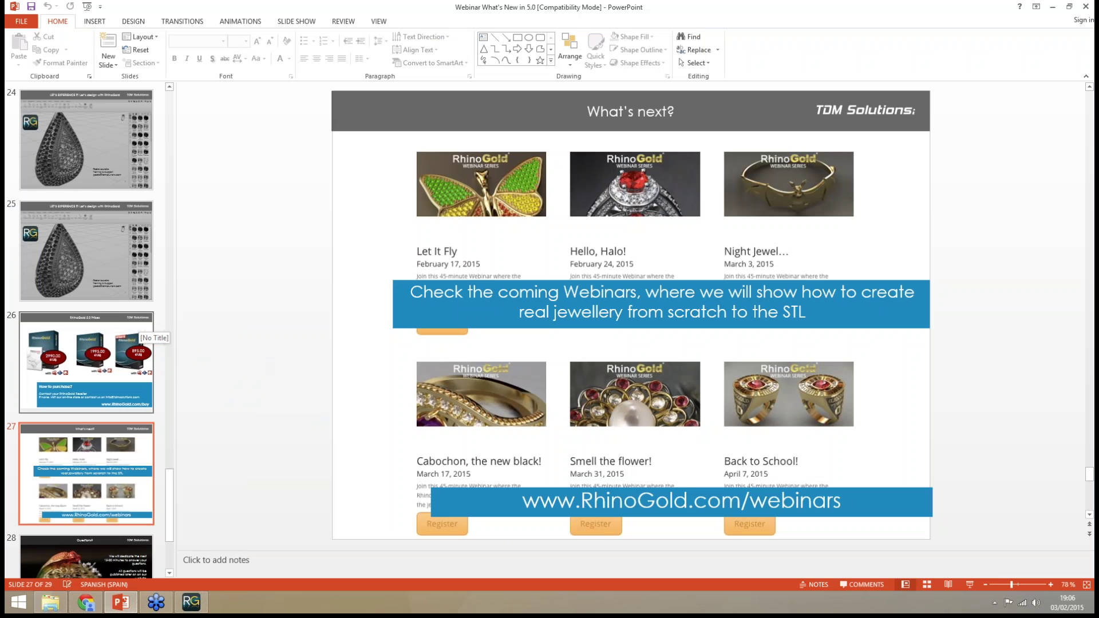
{"action": "left_click", "coordinate": [139, 322]}
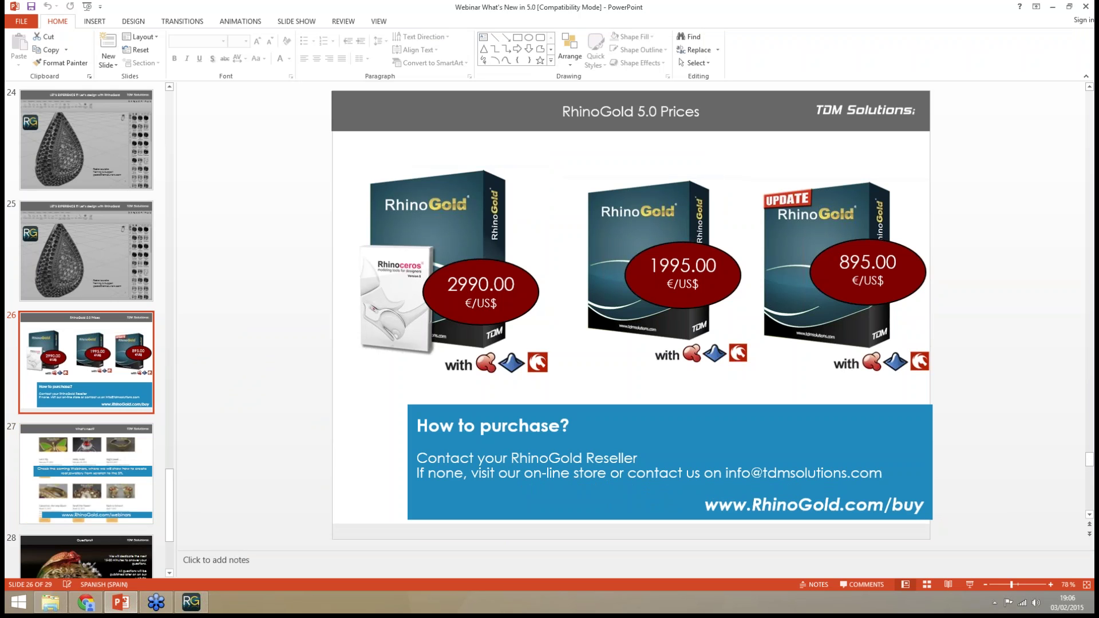
{"action": "left_click", "coordinate": [970, 584]}
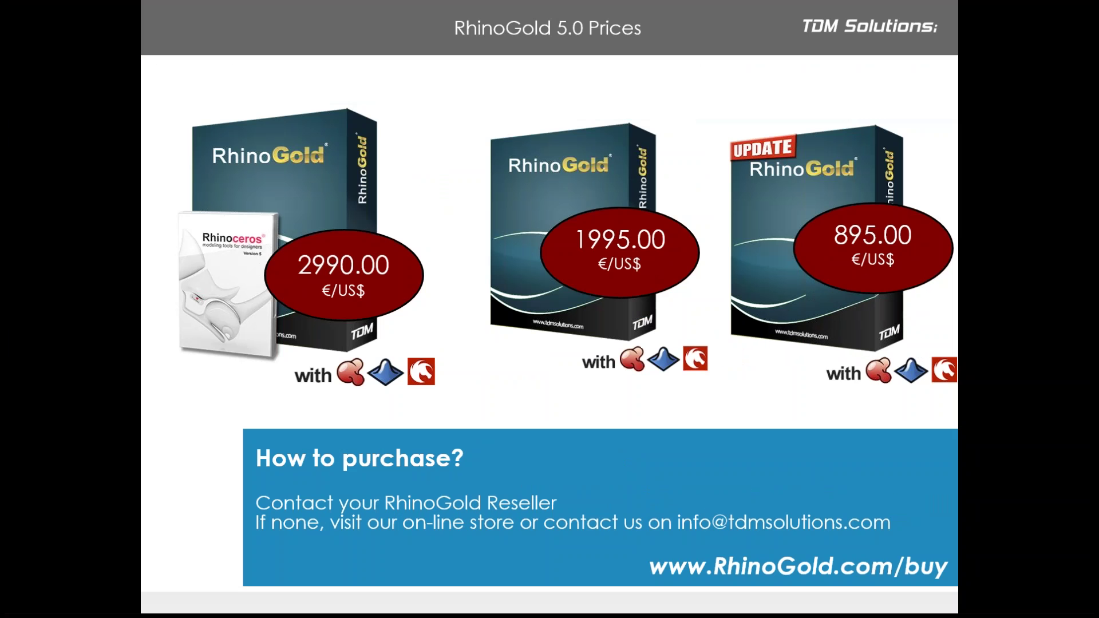